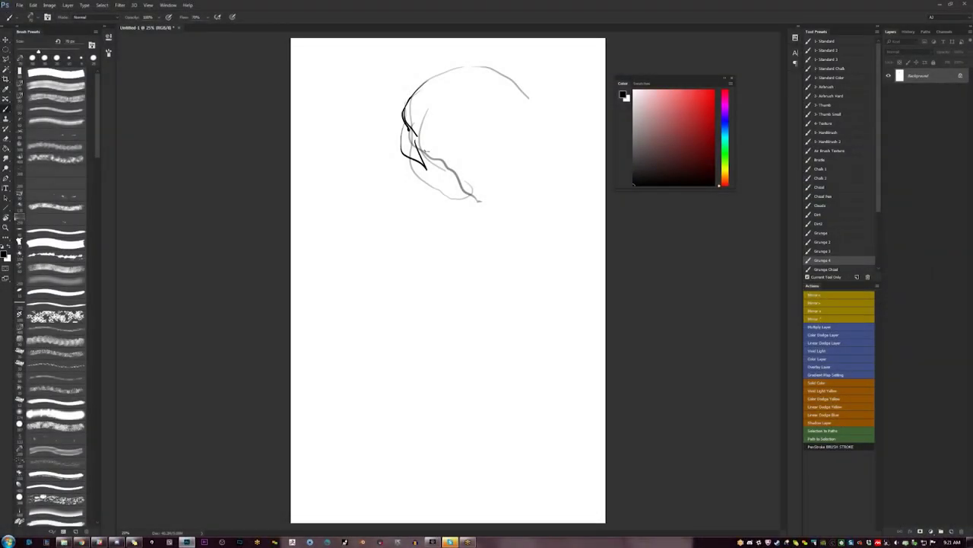
- Flip the canvas horizontally and ink the jagged lower edge and folds of the creature's rounded head
key(F2)
mouse_move(374, 89)
mouse_down()
mouse_move(364, 108)
mouse_move(437, 151)
mouse_up()
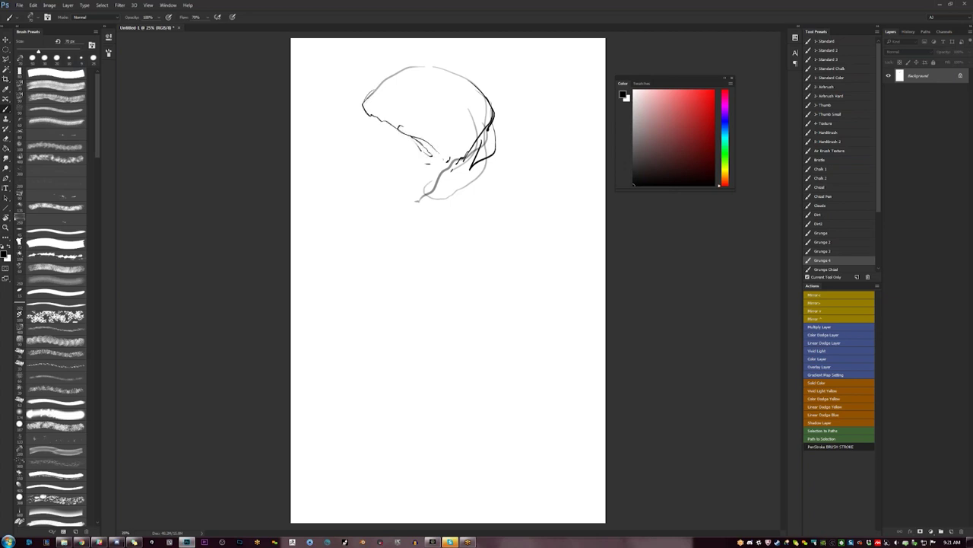
mouse_move(362, 106)
mouse_down()
mouse_move(427, 160)
mouse_move(438, 158)
mouse_move(405, 145)
mouse_up()
mouse_move(409, 147)
mouse_down()
mouse_move(430, 155)
mouse_move(411, 150)
mouse_up()
mouse_move(401, 143)
mouse_down()
mouse_move(420, 156)
mouse_move(409, 152)
mouse_up()
mouse_move(365, 112)
mouse_down()
mouse_move(349, 131)
mouse_move(399, 145)
mouse_move(422, 167)
mouse_move(409, 168)
mouse_up()
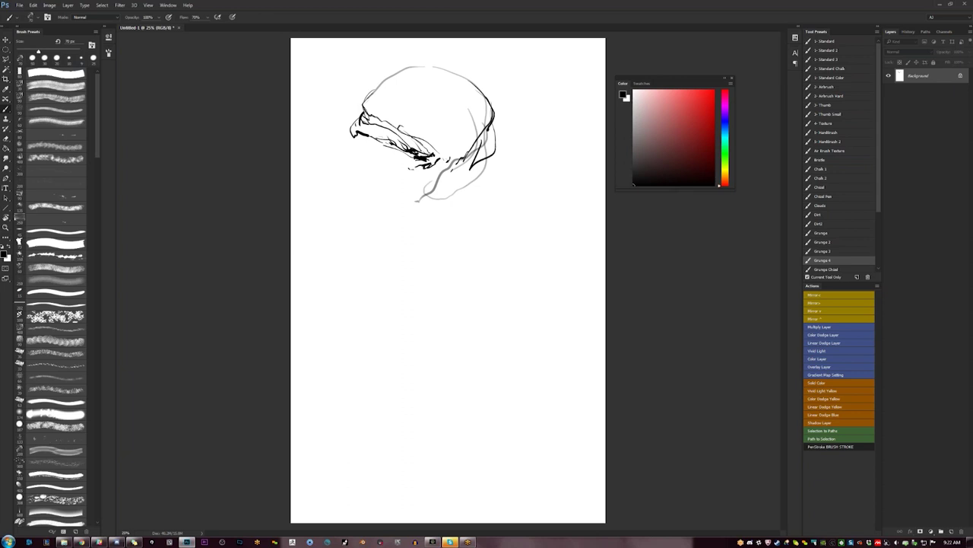
- Sketch the creature's jaw and throat contours beneath the head and darken their folds with short black strokes
mouse_move(354, 133)
mouse_down()
mouse_move(322, 142)
mouse_move(379, 194)
mouse_up()
mouse_move(357, 160)
mouse_down()
mouse_move(382, 201)
mouse_move(386, 229)
mouse_move(373, 251)
mouse_up()
mouse_move(489, 159)
mouse_down()
mouse_move(479, 178)
mouse_move(418, 205)
mouse_move(391, 173)
mouse_move(433, 185)
mouse_move(418, 193)
mouse_move(456, 166)
mouse_move(438, 184)
mouse_move(478, 182)
mouse_move(423, 201)
mouse_move(408, 195)
mouse_move(415, 203)
mouse_move(385, 220)
mouse_up()
drag(376, 184, 388, 212)
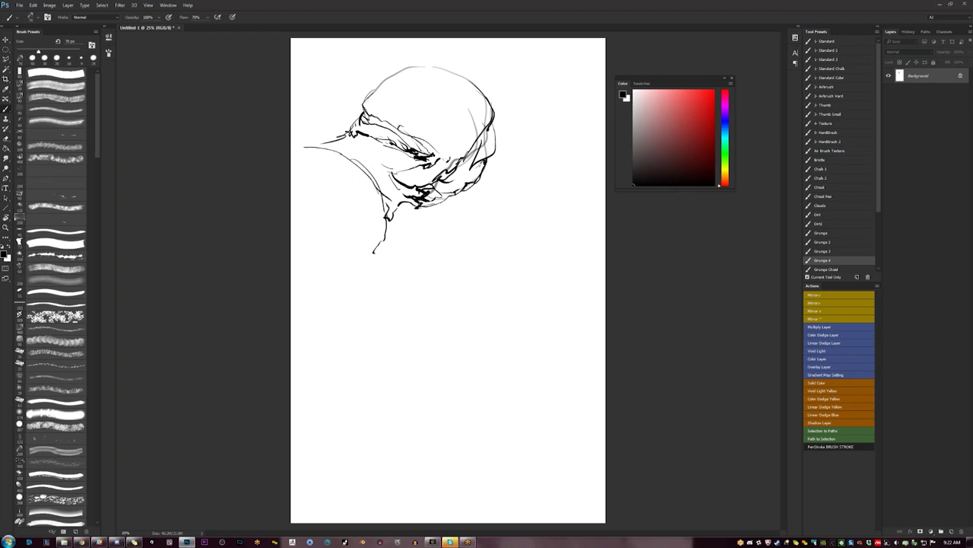
mouse_move(368, 149)
mouse_down()
mouse_move(391, 200)
mouse_move(384, 161)
mouse_move(363, 138)
mouse_up()
mouse_move(354, 146)
mouse_down()
mouse_move(387, 210)
mouse_move(380, 237)
mouse_up()
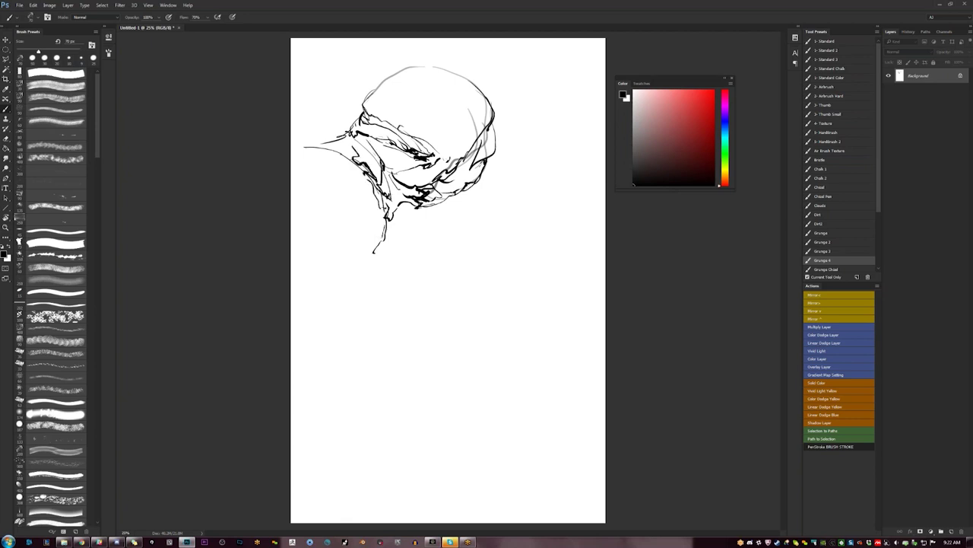
- Sketch the back contour from the crown to the canvas edge, and ink neck folds on the flipped canvas
mouse_move(295, 92)
mouse_down()
mouse_move(368, 108)
mouse_move(400, 82)
mouse_move(438, 73)
mouse_up()
key(F2)
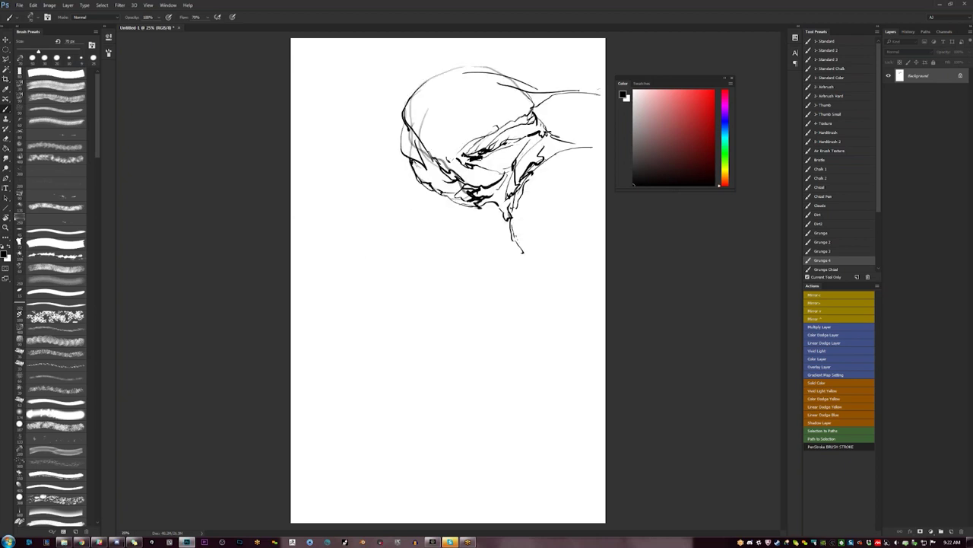
drag(561, 137, 579, 146)
mouse_move(505, 76)
mouse_down()
mouse_move(601, 98)
mouse_move(532, 123)
mouse_move(570, 105)
mouse_move(548, 133)
mouse_up()
drag(579, 100, 561, 122)
drag(569, 118, 559, 139)
- Sketch the bulging shoulder with its muscle lines and the upper contour of the front limb along the canvas edge
mouse_move(583, 117)
mouse_down()
mouse_move(574, 120)
mouse_move(598, 106)
mouse_move(513, 215)
mouse_move(529, 246)
mouse_move(558, 258)
mouse_up()
drag(537, 189, 525, 238)
drag(541, 170, 531, 192)
mouse_move(566, 155)
mouse_down()
mouse_move(586, 210)
mouse_move(567, 266)
mouse_move(579, 262)
mouse_up()
drag(585, 200, 579, 258)
mouse_move(580, 155)
mouse_down()
mouse_move(584, 201)
mouse_move(594, 210)
mouse_move(584, 231)
mouse_move(598, 183)
mouse_move(592, 227)
mouse_move(554, 266)
mouse_move(596, 337)
mouse_up()
drag(569, 302, 596, 349)
mouse_move(602, 207)
mouse_down()
mouse_move(606, 243)
mouse_move(605, 228)
mouse_up()
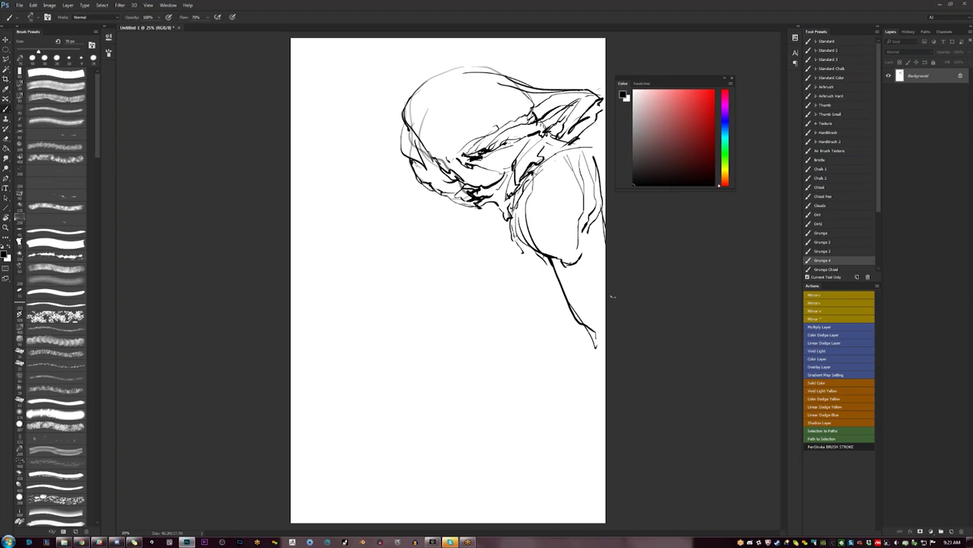
- On the flipped canvas, sketch the chest and the upper part of a second limb below the throat, then restore the orientation
key(F2)
mouse_move(445, 215)
mouse_down()
mouse_move(428, 236)
mouse_move(393, 249)
mouse_move(407, 252)
mouse_move(398, 276)
mouse_move(369, 270)
mouse_move(359, 315)
mouse_up()
drag(401, 274, 395, 308)
drag(411, 249, 386, 332)
mouse_move(374, 254)
mouse_down()
mouse_move(365, 264)
mouse_move(394, 260)
mouse_move(337, 287)
mouse_move(344, 267)
mouse_up()
drag(391, 242, 364, 252)
drag(420, 231, 371, 248)
mouse_move(417, 233)
mouse_down()
mouse_move(424, 225)
mouse_move(399, 217)
mouse_up()
mouse_move(404, 208)
mouse_down()
mouse_move(394, 213)
mouse_move(402, 207)
mouse_up()
drag(413, 202, 399, 224)
key(F2)
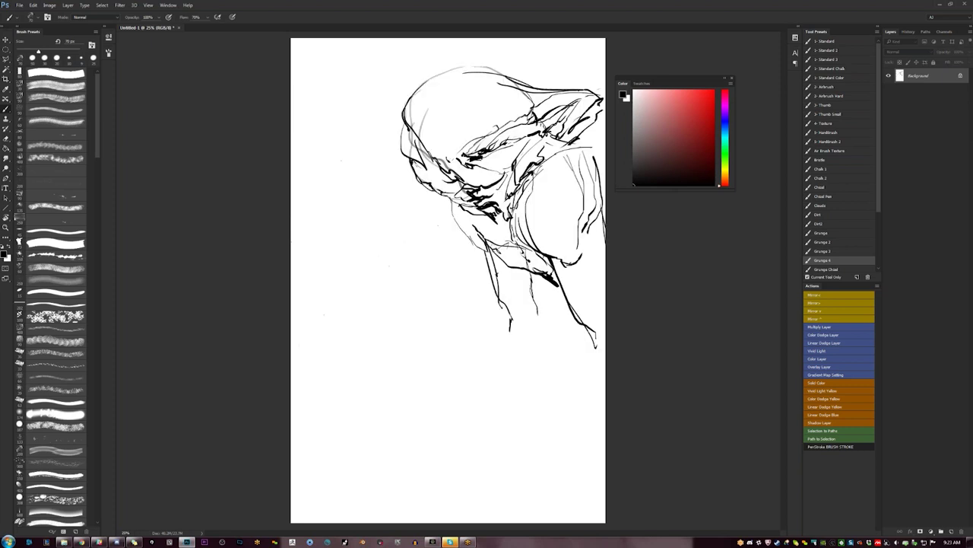
- Add short contour strokes to the face and chest, and darken the neck edge near the border on the flipped canvas
drag(423, 119, 415, 130)
mouse_move(423, 121)
mouse_down()
mouse_move(416, 127)
mouse_move(441, 163)
mouse_up()
drag(508, 233, 499, 242)
key(F2)
drag(309, 130, 290, 138)
drag(310, 135, 292, 145)
drag(304, 141, 293, 151)
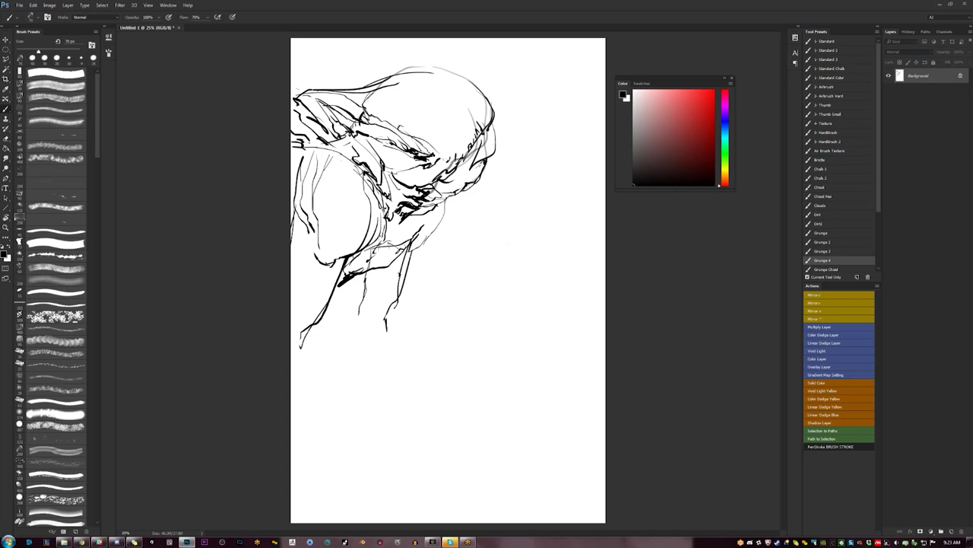
- Extend the head into a long angular block, erase the old curved front edge, and ink its pointed lower corner
mouse_move(411, 76)
mouse_down()
mouse_move(494, 84)
mouse_move(534, 100)
mouse_move(521, 156)
mouse_up()
key(e)
mouse_move(479, 131)
mouse_down()
mouse_move(476, 119)
mouse_move(504, 124)
mouse_move(483, 159)
mouse_move(521, 156)
mouse_move(512, 157)
mouse_up()
key(b)
mouse_move(513, 158)
mouse_down()
mouse_move(496, 162)
mouse_move(504, 163)
mouse_up()
mouse_move(511, 162)
mouse_down()
mouse_move(498, 166)
mouse_move(441, 141)
mouse_move(458, 138)
mouse_move(431, 134)
mouse_move(463, 140)
mouse_move(466, 178)
mouse_move(478, 177)
mouse_move(451, 187)
mouse_move(461, 187)
mouse_up()
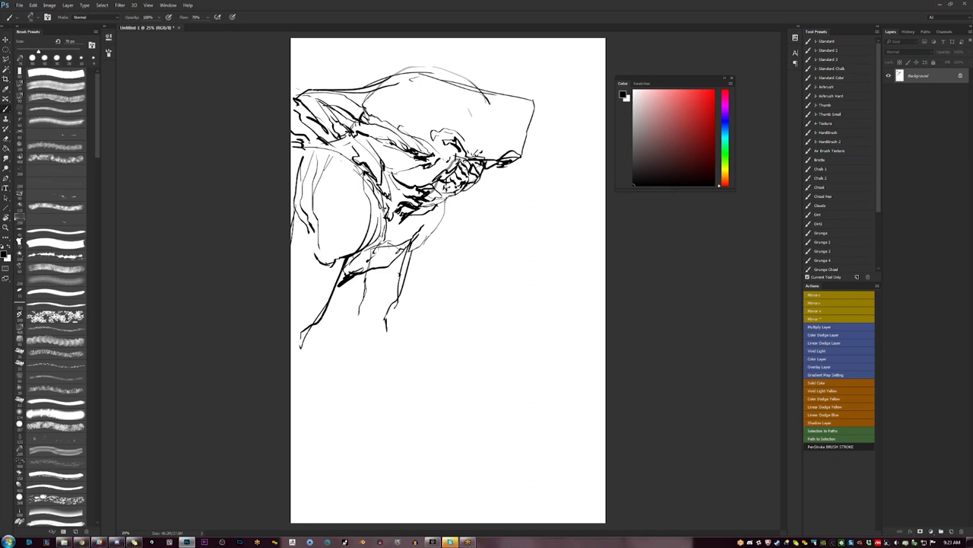
- Hatch muscle and fold details across the jaw, chest, shoulder and upper limb, then flip the canvas horizontally
drag(440, 179, 383, 182)
mouse_move(400, 178)
mouse_down()
mouse_move(379, 200)
mouse_move(388, 239)
mouse_move(376, 242)
mouse_up()
drag(434, 212, 407, 242)
mouse_move(448, 195)
mouse_down()
mouse_move(426, 230)
mouse_move(427, 209)
mouse_move(393, 233)
mouse_move(405, 231)
mouse_up()
drag(371, 179, 366, 202)
mouse_move(353, 146)
mouse_down()
mouse_move(370, 179)
mouse_move(334, 155)
mouse_move(319, 247)
mouse_up()
mouse_move(318, 227)
mouse_down()
mouse_move(302, 246)
mouse_move(293, 242)
mouse_move(328, 269)
mouse_up()
mouse_move(293, 238)
mouse_down()
mouse_move(318, 279)
mouse_move(291, 271)
mouse_up()
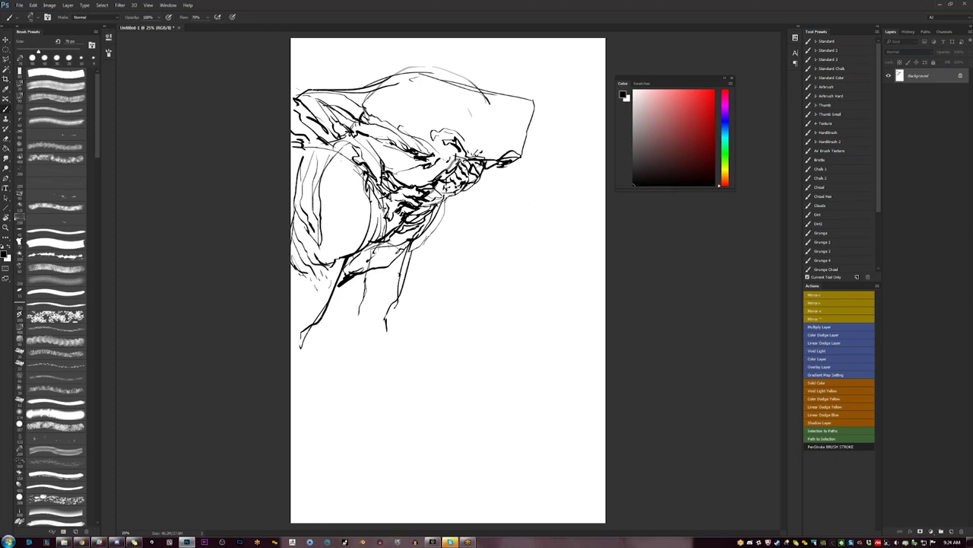
mouse_move(377, 272)
mouse_down()
mouse_move(369, 280)
mouse_move(384, 276)
mouse_move(368, 290)
mouse_up()
key(F2)
mouse_move(511, 310)
mouse_down()
mouse_move(499, 351)
mouse_move(506, 361)
mouse_up()
mouse_move(535, 294)
mouse_down()
mouse_move(516, 333)
mouse_move(543, 353)
mouse_move(540, 371)
mouse_up()
drag(541, 372, 534, 401)
key(ctrl+alt+z)
key(ctrl+alt+z)
key(ctrl+alt+z)
key(ctrl+alt+z)
key(ctrl+alt+z)
key(ctrl+alt+z)
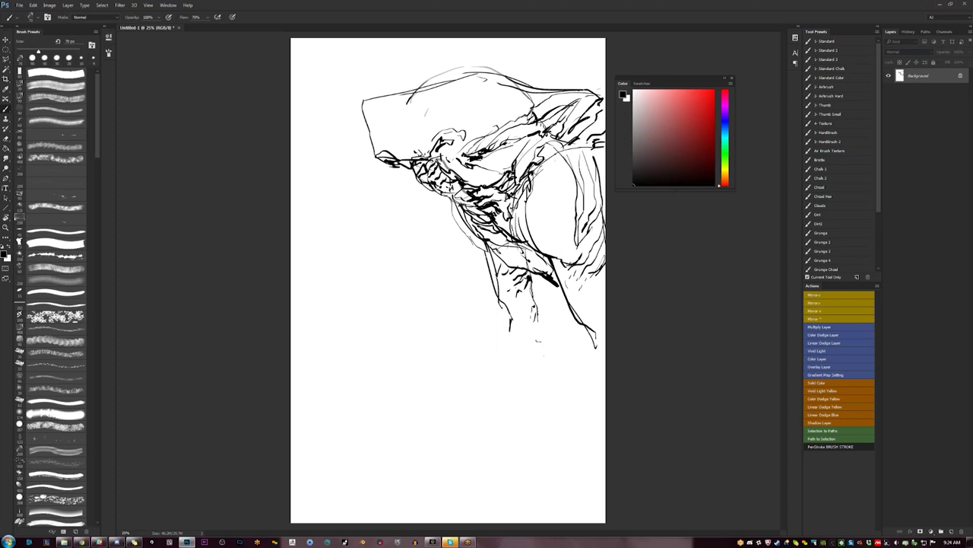
- Draw long, thin contours extending both of the creature's limbs down to the lower part of the canvas
drag(540, 321, 532, 388)
mouse_move(514, 326)
mouse_down()
mouse_move(502, 439)
mouse_move(505, 425)
mouse_up()
drag(532, 374, 525, 445)
drag(595, 347, 580, 479)
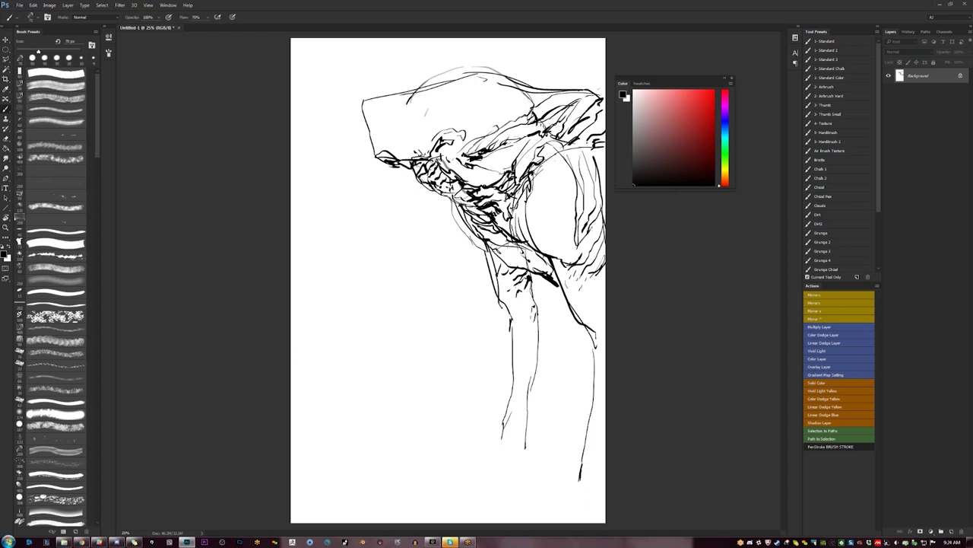
- Sketch a small standing figure holding a tall vertical staff in the empty area in front of the creature's legs
mouse_move(379, 383)
mouse_down()
mouse_move(385, 375)
mouse_move(395, 397)
mouse_up()
mouse_move(381, 388)
mouse_down()
mouse_move(375, 409)
mouse_move(388, 413)
mouse_move(401, 400)
mouse_move(395, 413)
mouse_up()
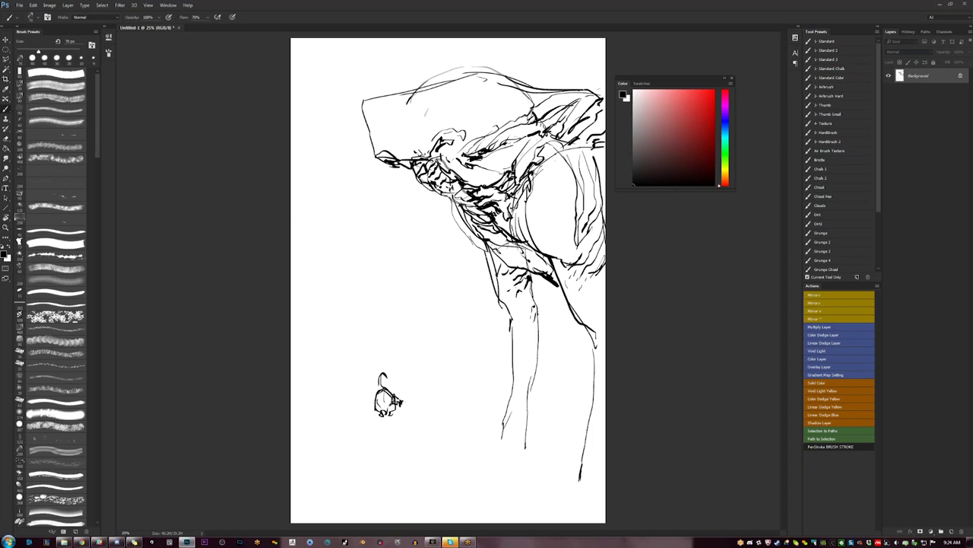
mouse_move(381, 383)
mouse_down()
mouse_move(390, 391)
mouse_move(370, 415)
mouse_move(394, 418)
mouse_move(397, 434)
mouse_up()
mouse_move(376, 419)
mouse_down()
mouse_move(375, 436)
mouse_move(404, 399)
mouse_up()
drag(399, 403, 403, 444)
- Erase stray lines around the small figure's head and draw its legs and robe hem
key(e)
mouse_move(382, 374)
mouse_down()
mouse_move(381, 387)
mouse_move(386, 379)
mouse_move(392, 389)
mouse_up()
key(b)
drag(380, 417, 379, 432)
mouse_move(379, 436)
mouse_down()
mouse_move(391, 443)
mouse_move(372, 448)
mouse_up()
drag(381, 432, 376, 438)
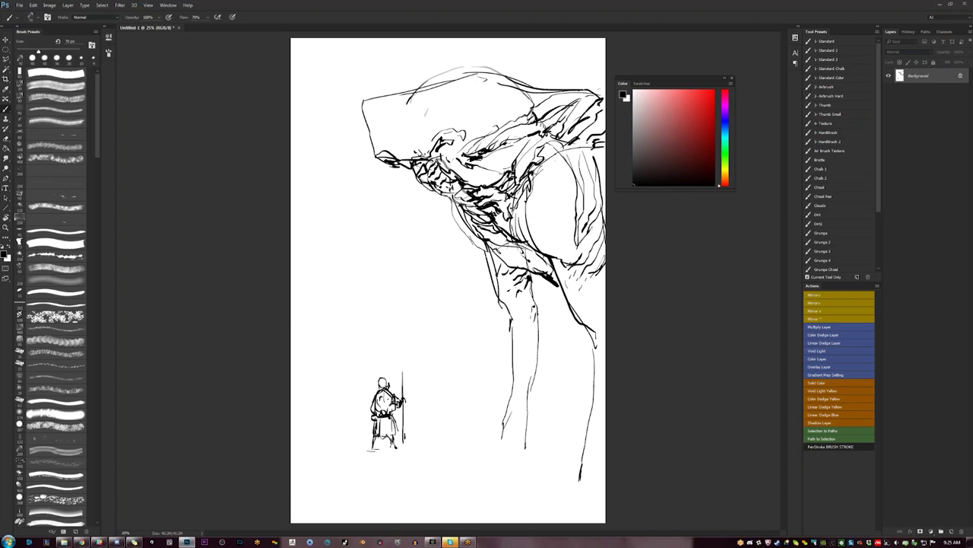
- Draw horizontal ground lines under the small figure and the creature, running across the width of the canvas
drag(503, 453, 511, 454)
drag(559, 457, 605, 458)
drag(605, 458, 549, 467)
mouse_move(386, 465)
mouse_down()
mouse_move(351, 466)
mouse_move(351, 450)
mouse_up()
drag(292, 445, 331, 444)
mouse_move(345, 450)
mouse_down()
mouse_move(456, 442)
mouse_move(448, 439)
mouse_up()
- Sketch a sloping mound and short strokes around the base of the creature's leg, and add more ground marks
mouse_move(394, 440)
mouse_down()
mouse_move(464, 439)
mouse_move(468, 428)
mouse_move(449, 440)
mouse_move(483, 402)
mouse_up()
key(e)
key(b)
mouse_move(483, 403)
mouse_down()
mouse_move(469, 435)
mouse_move(537, 432)
mouse_move(547, 416)
mouse_up()
mouse_move(535, 459)
mouse_down()
mouse_move(331, 474)
mouse_move(327, 460)
mouse_move(294, 440)
mouse_move(329, 438)
mouse_up()
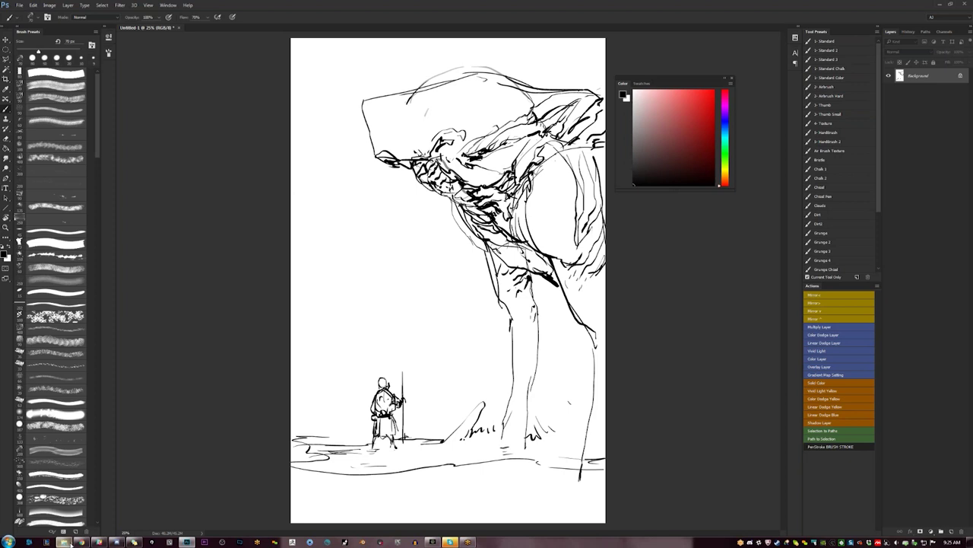
- Switch to the Chrome browser, search the web for "gamasutra" and open the official Gamasutra site
click(80, 542)
key(ctrl+l)
text(ga)
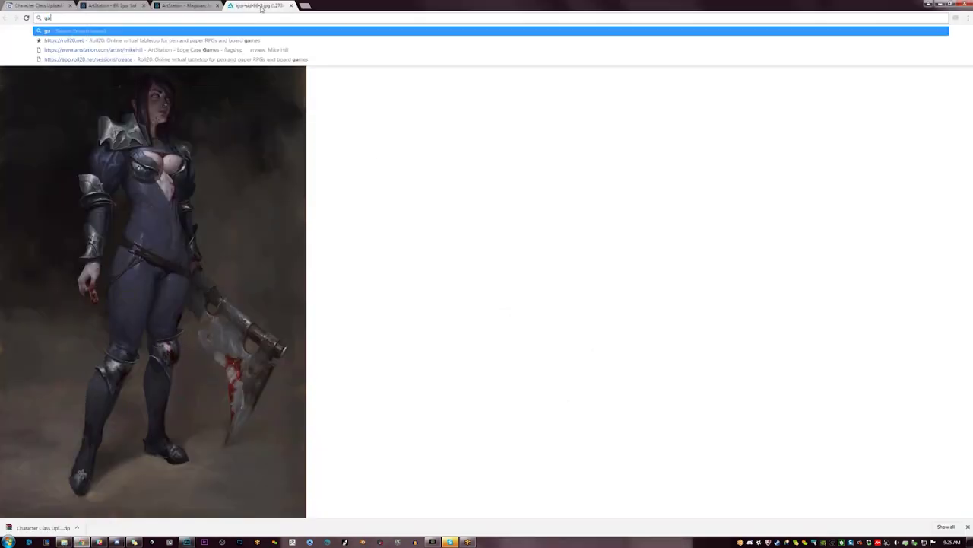
text(masutra)
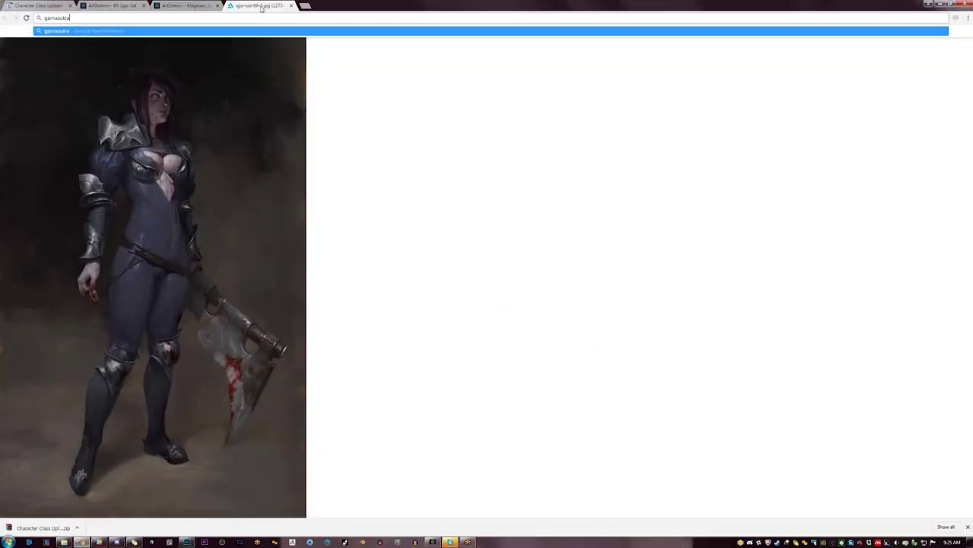
key(Return)
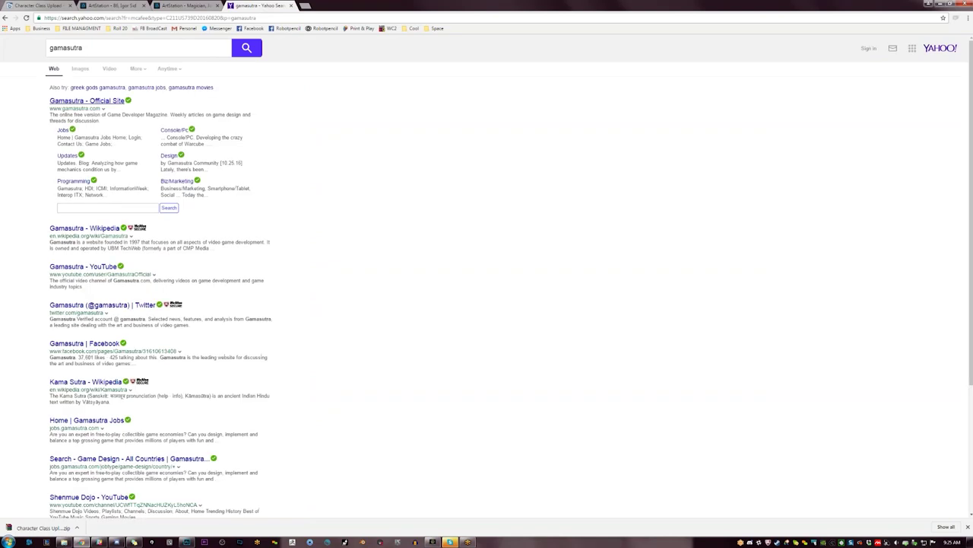
click(87, 101)
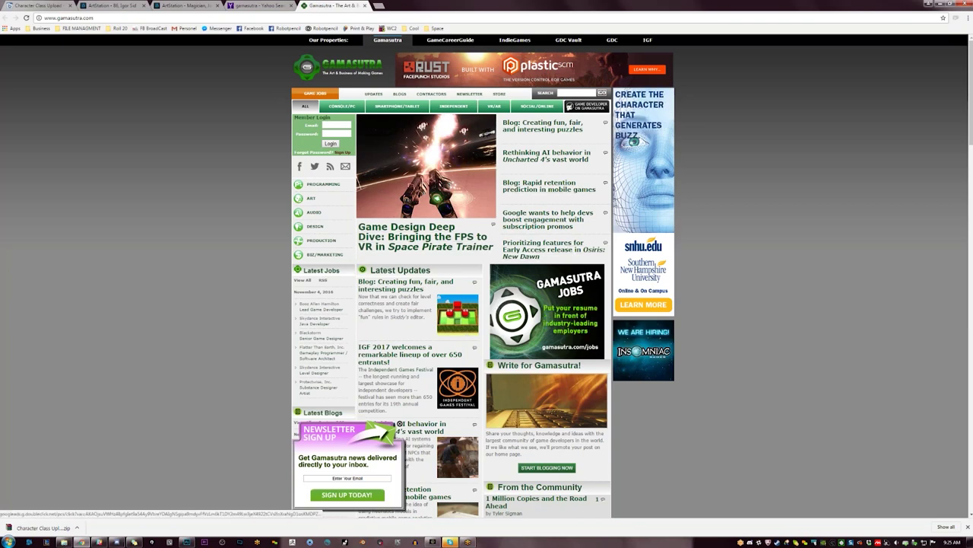
- Open the article "Prioritizing features for Early Access release in Osiris: New Dawn" and reload its stalled page
scroll(799, 221, down, 1)
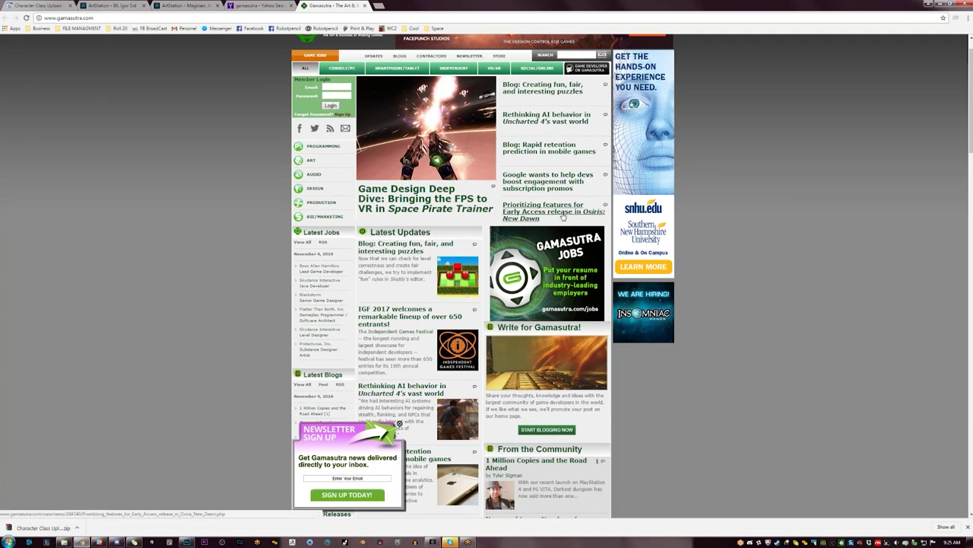
click(563, 218)
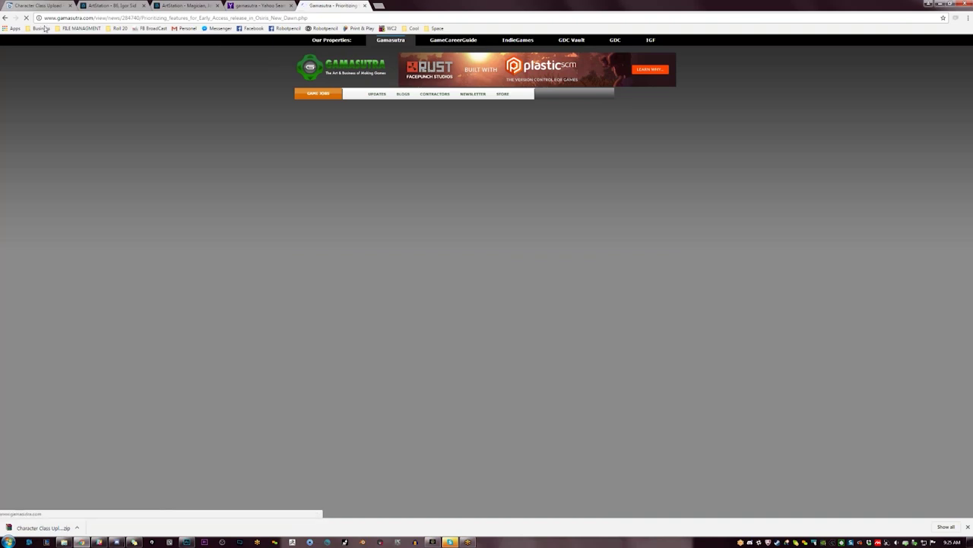
click(5, 18)
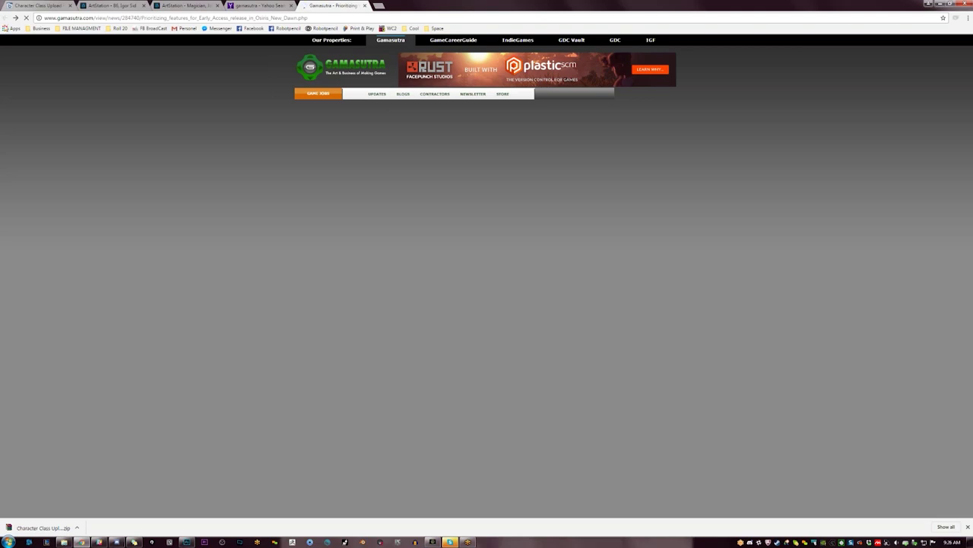
click(27, 17)
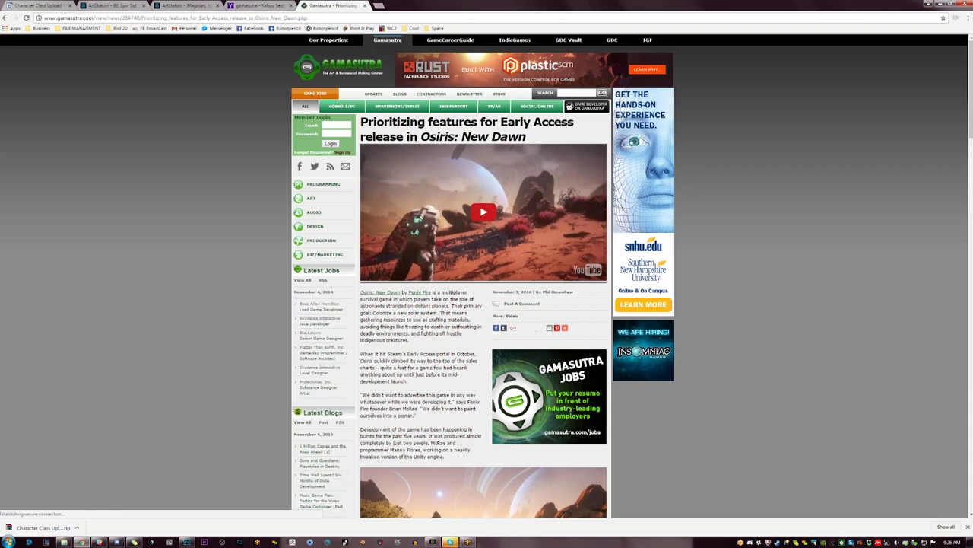
- Look through the Osiris: New Dawn article, examining its screenshots and its sections on Early Access and visuals
scroll(575, 211, down, 3)
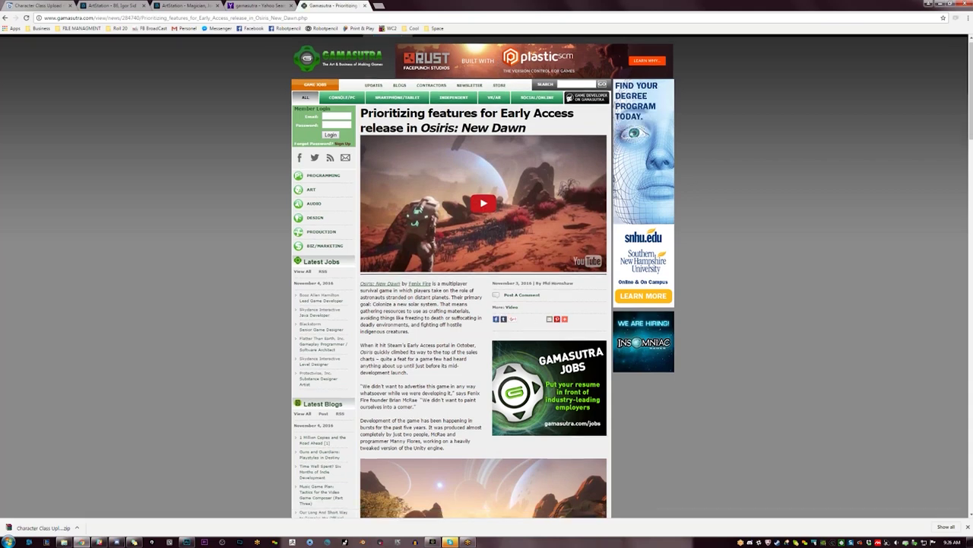
scroll(576, 212, down, 6)
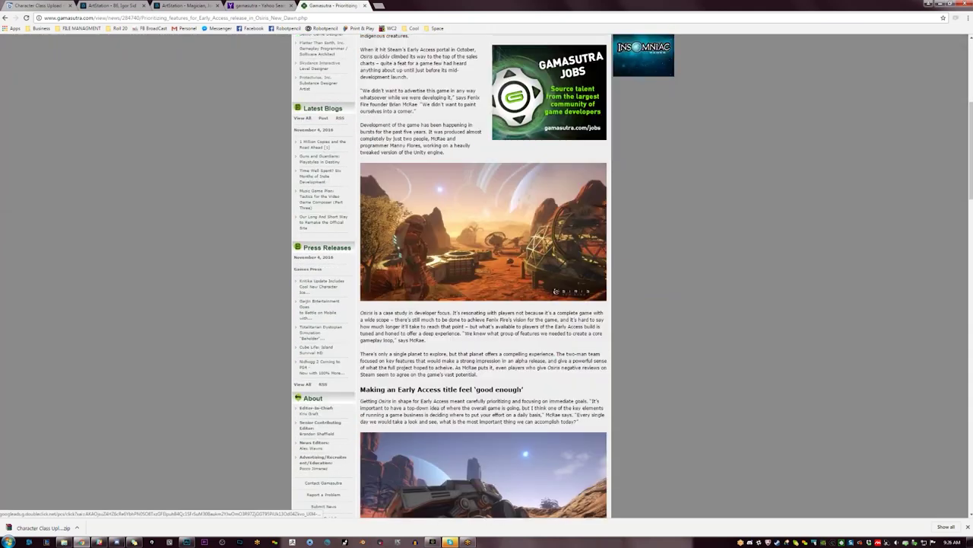
scroll(484, 275, down, 5)
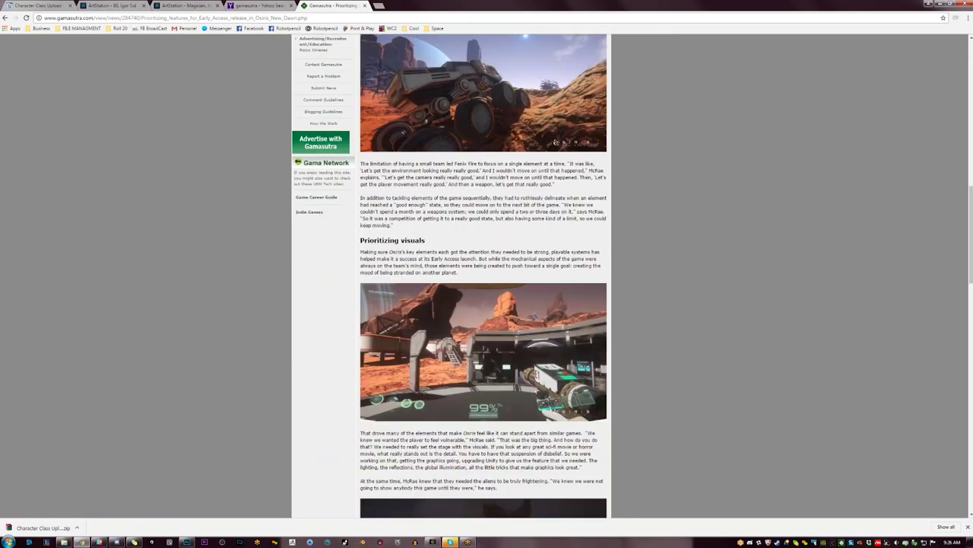
scroll(484, 275, down, 7)
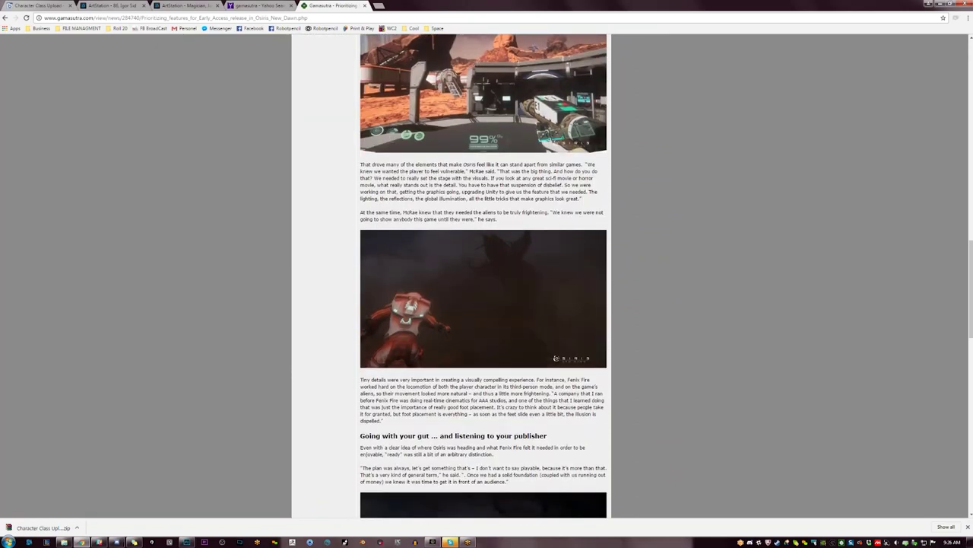
scroll(484, 275, down, 2)
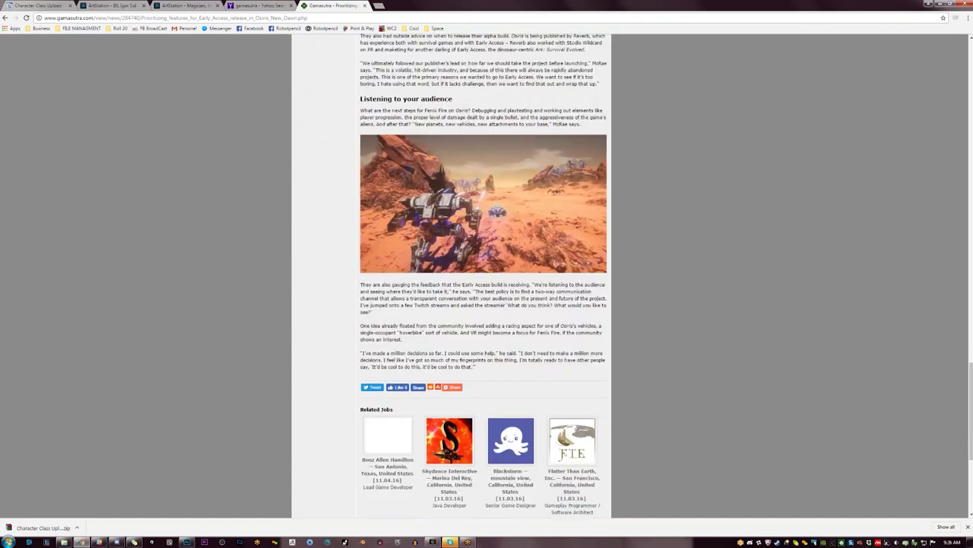
scroll(483, 275, down, 4)
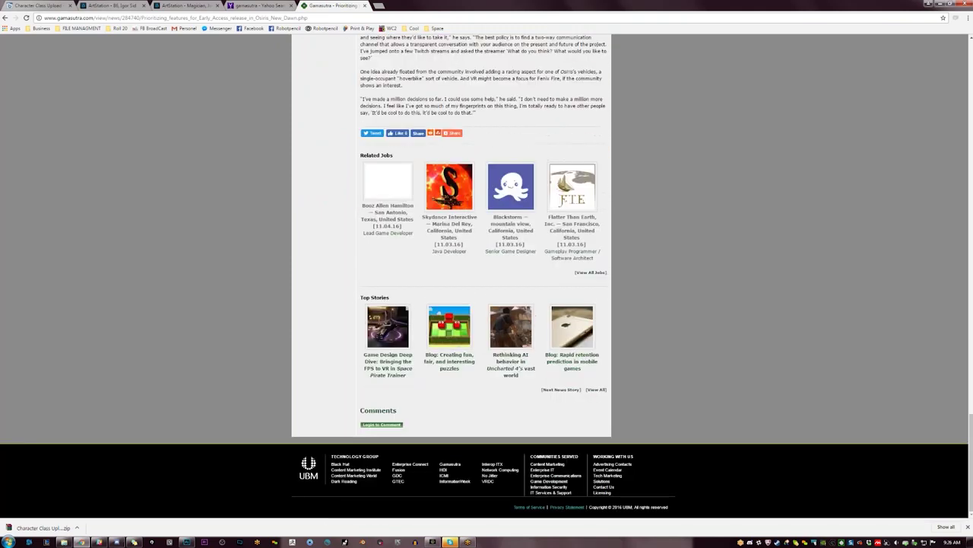
scroll(575, 229, up, 6)
scroll(575, 228, up, 2)
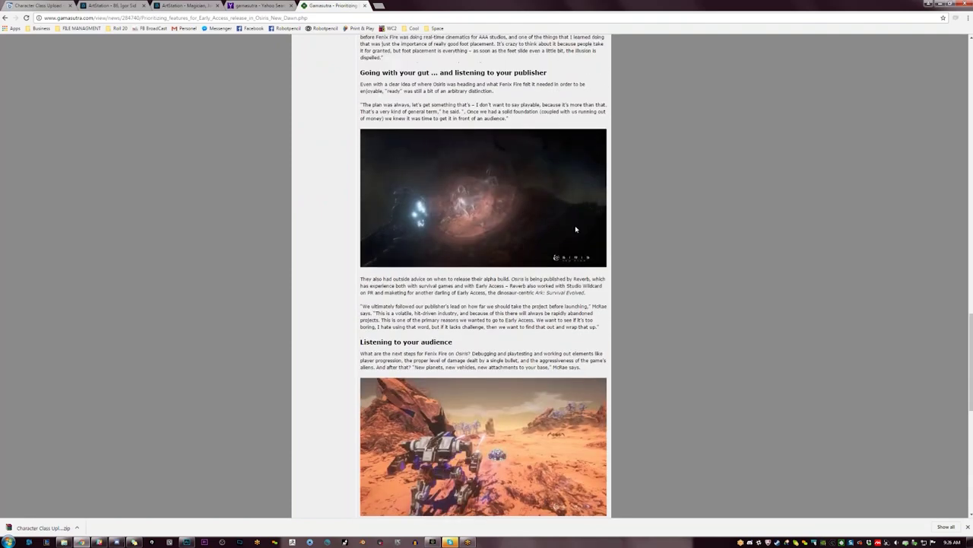
scroll(575, 228, up, 15)
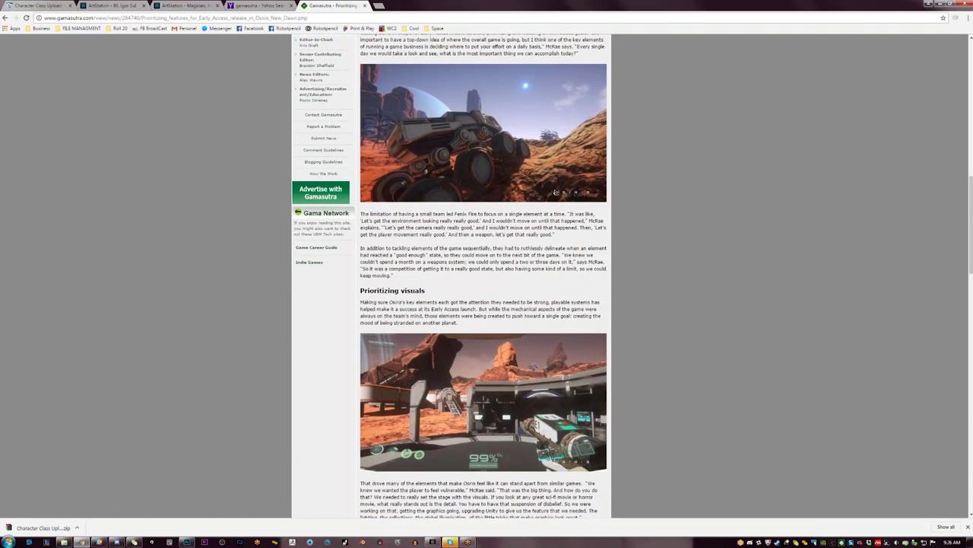
scroll(484, 275, up, 6)
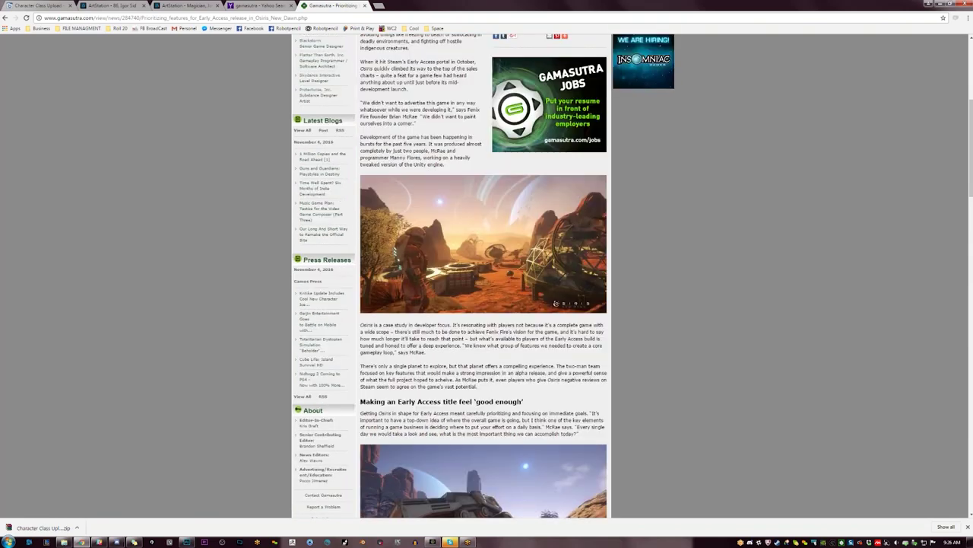
scroll(576, 232, up, 3)
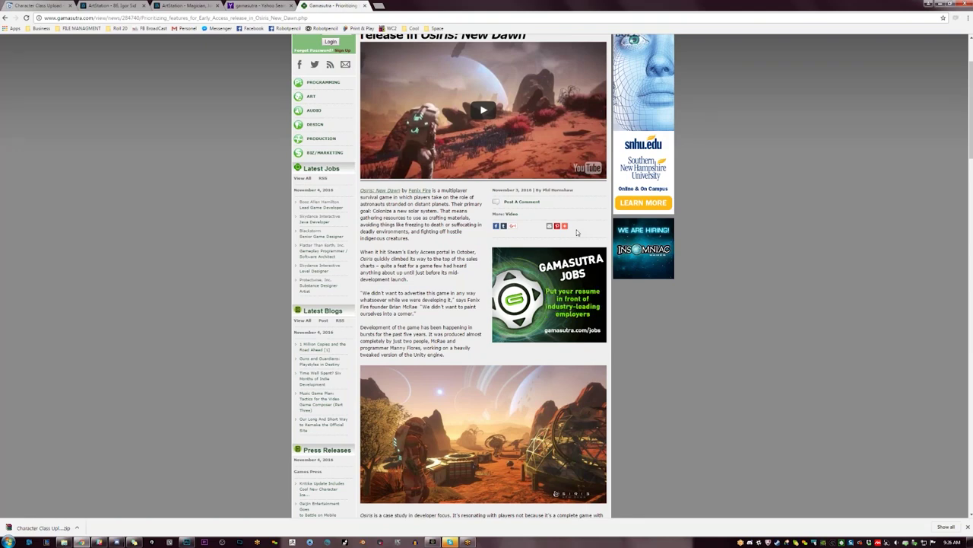
scroll(629, 244, down, 1)
scroll(629, 244, down, 2)
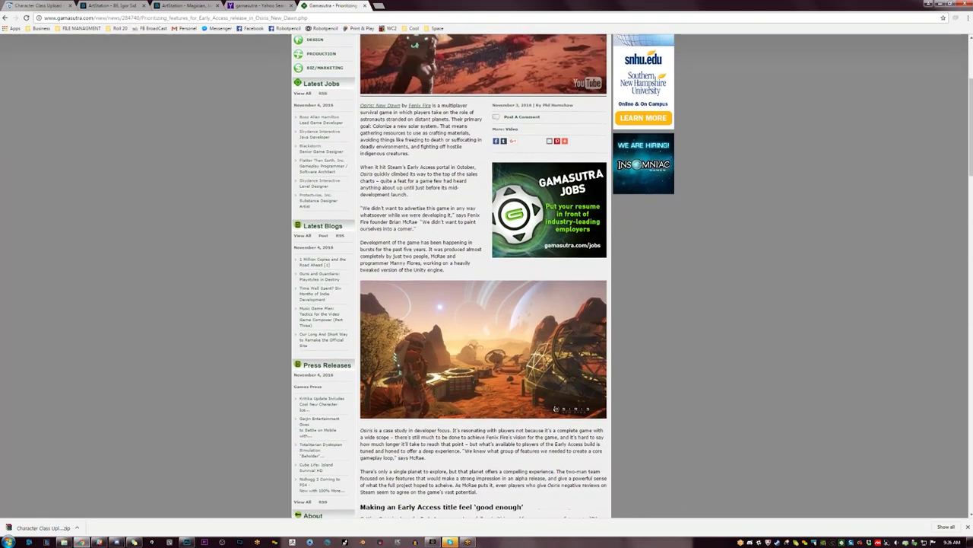
scroll(632, 276, down, 5)
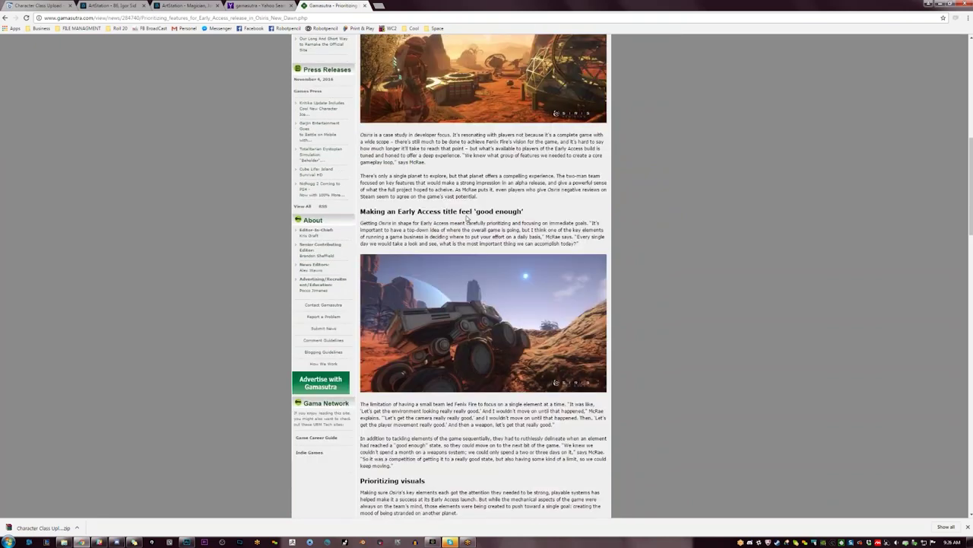
- Leave the Osiris article for the Gamasutra home page, open its latest jobs section and list the Visual Arts jobs
scroll(467, 219, down, 15)
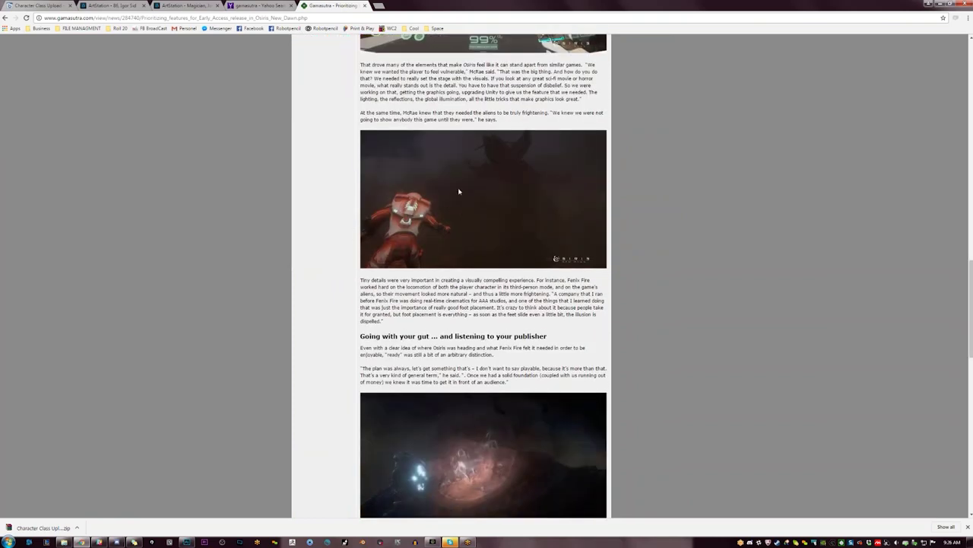
key(Home)
click(6, 18)
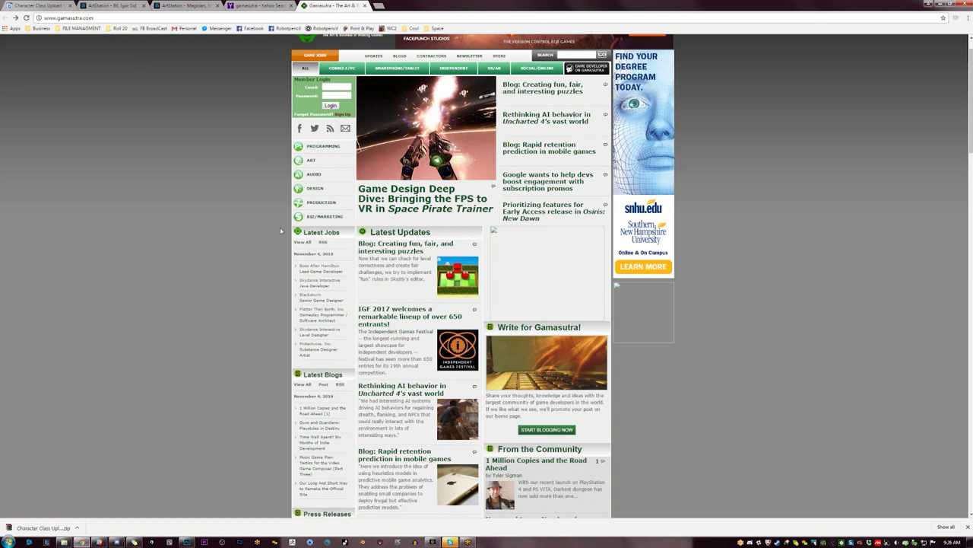
click(317, 234)
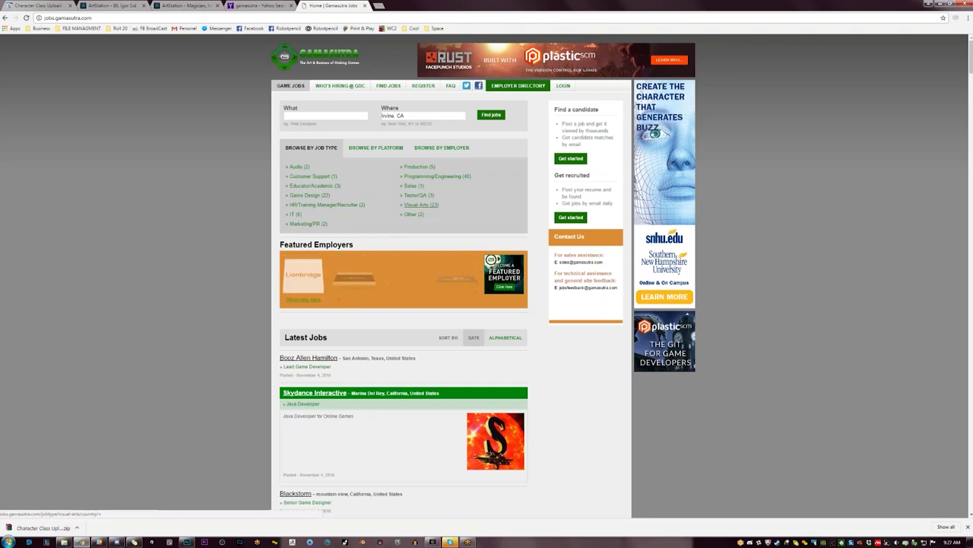
click(420, 204)
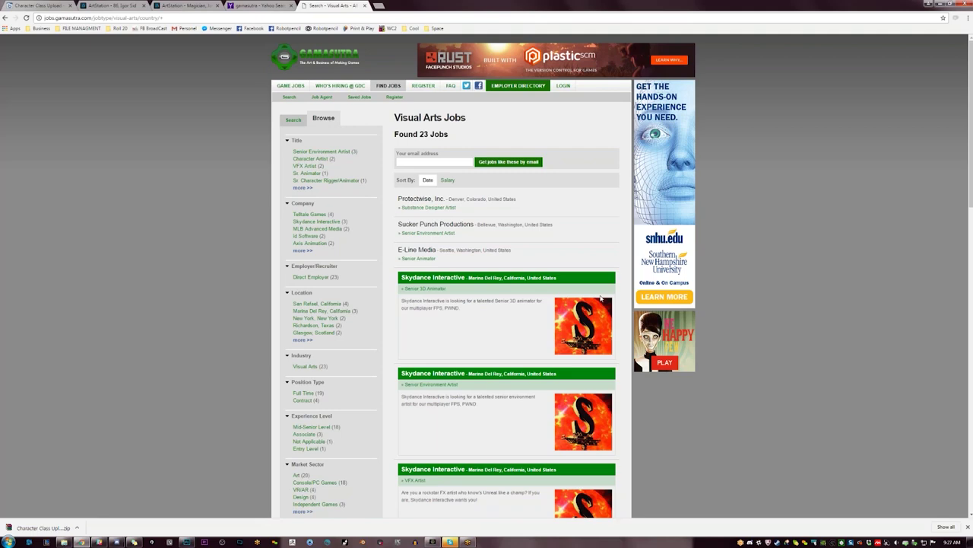
- Look through the Visual Arts job listings and open the Character Artist posting from Insomniac Games
scroll(487, 305, down, 3)
scroll(463, 214, down, 2)
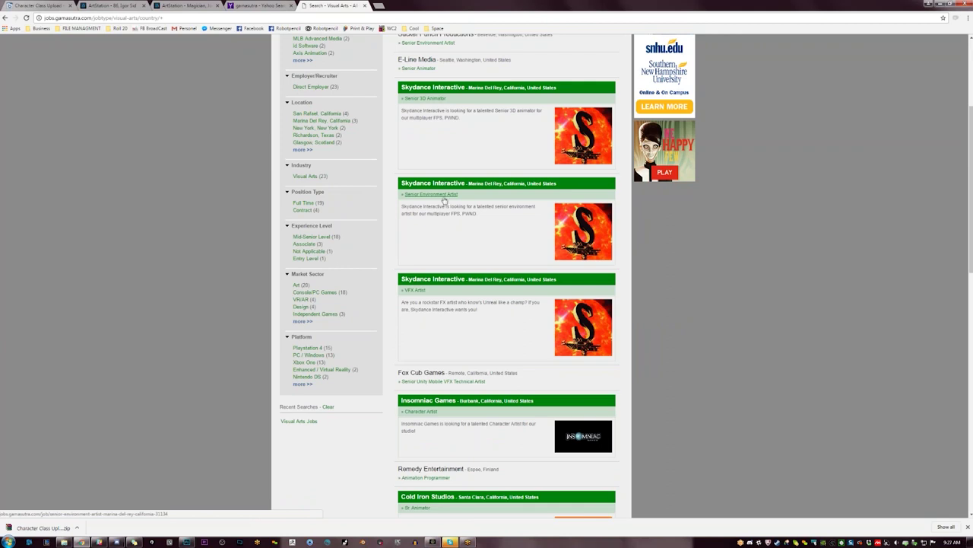
scroll(431, 190, down, 3)
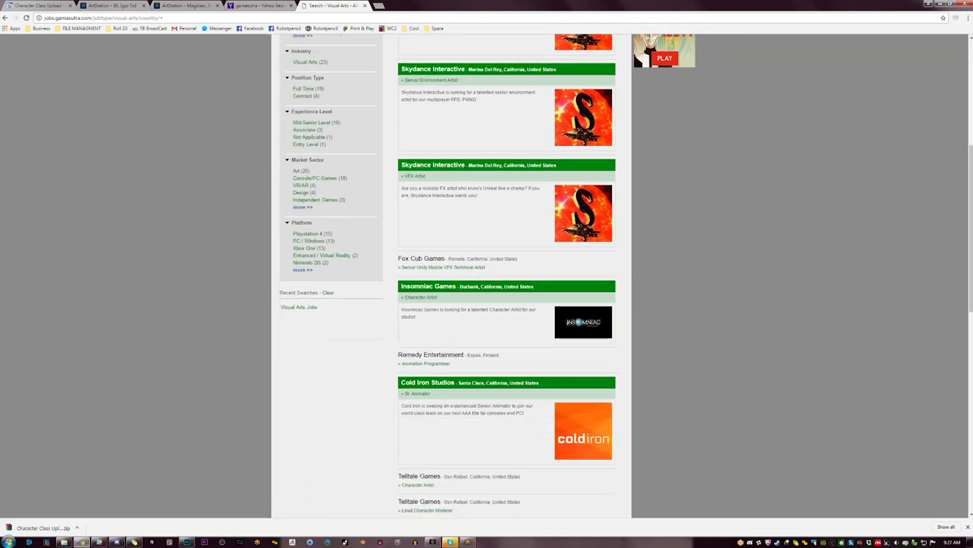
scroll(421, 182, down, 3)
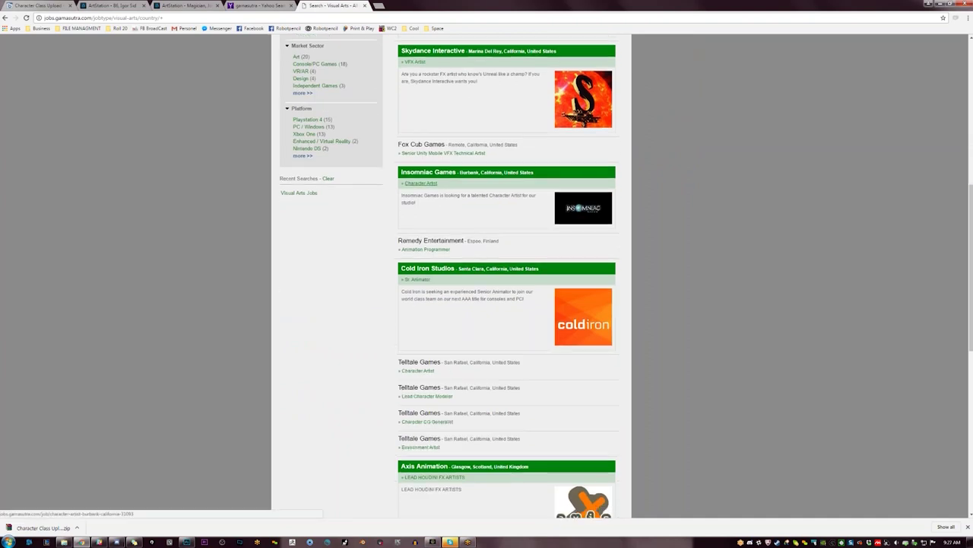
scroll(420, 183, down, 9)
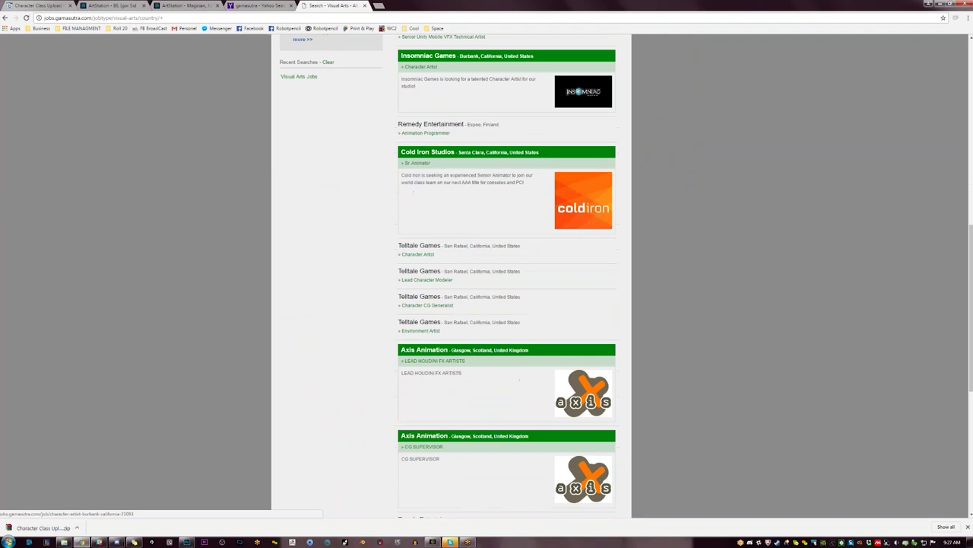
scroll(419, 188, down, 4)
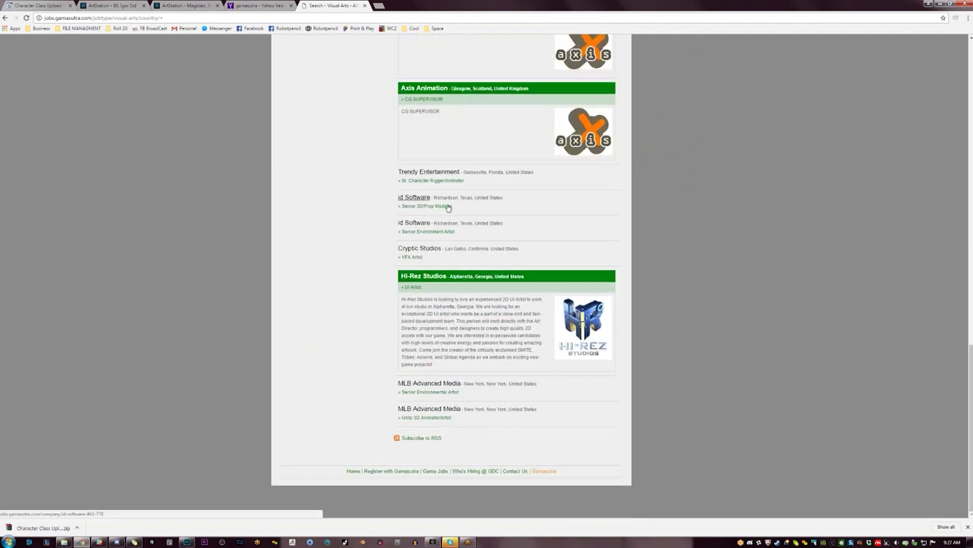
scroll(461, 374, up, 7)
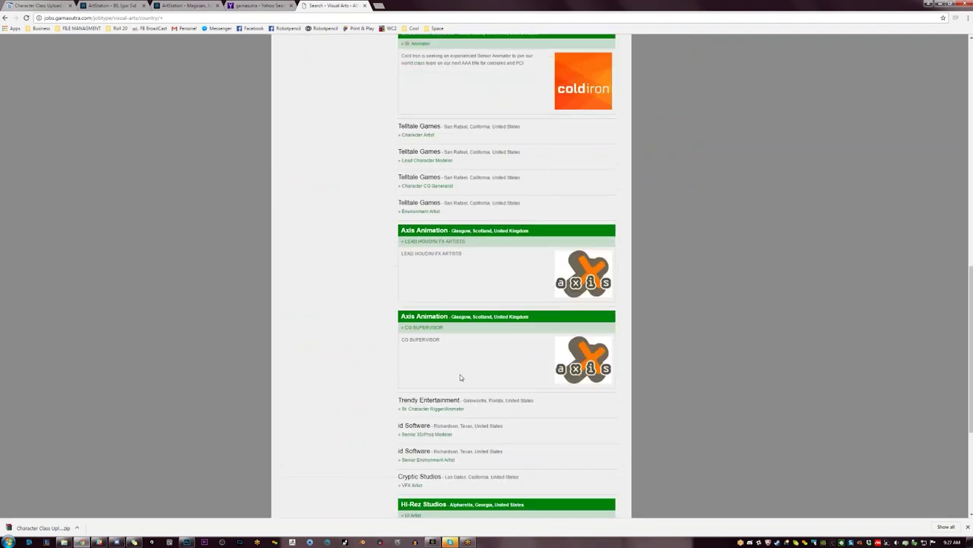
scroll(460, 374, up, 2)
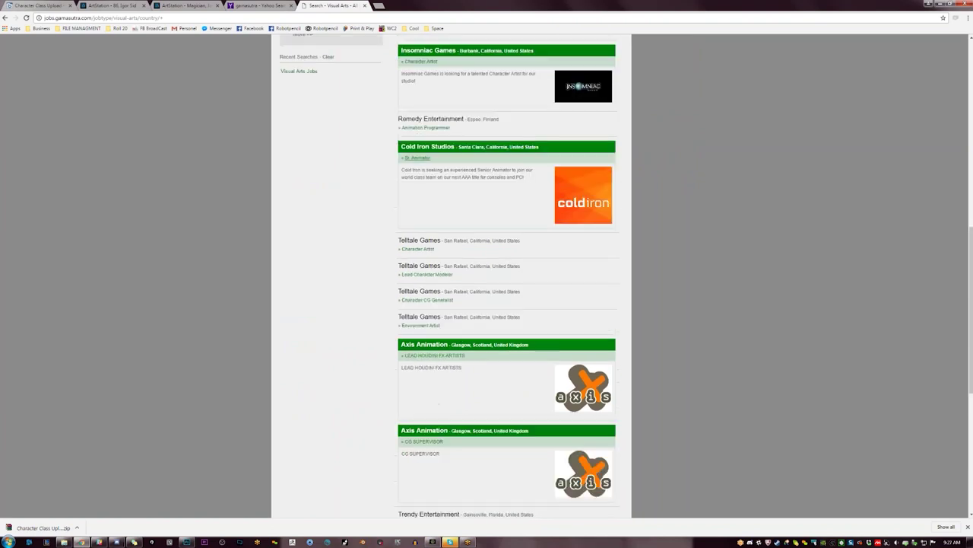
scroll(422, 176, up, 4)
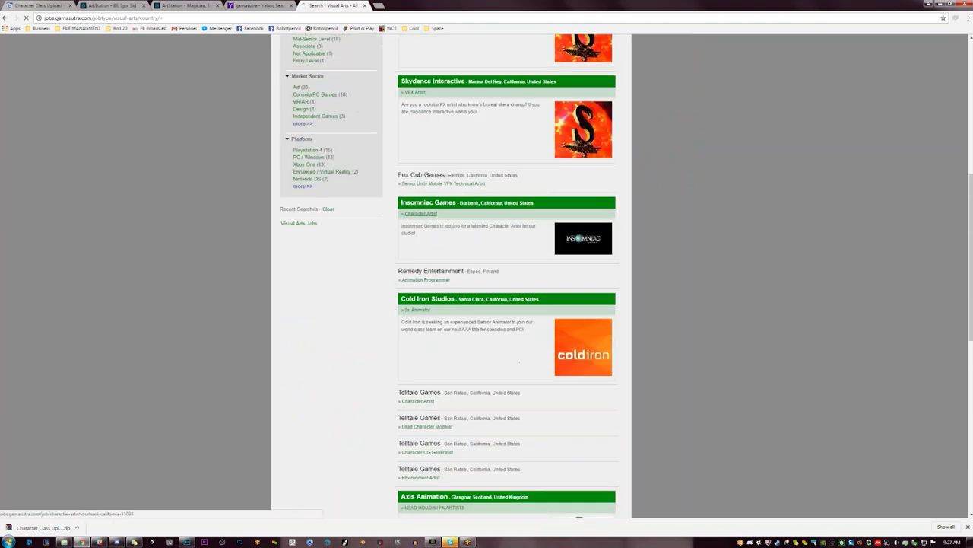
click(430, 216)
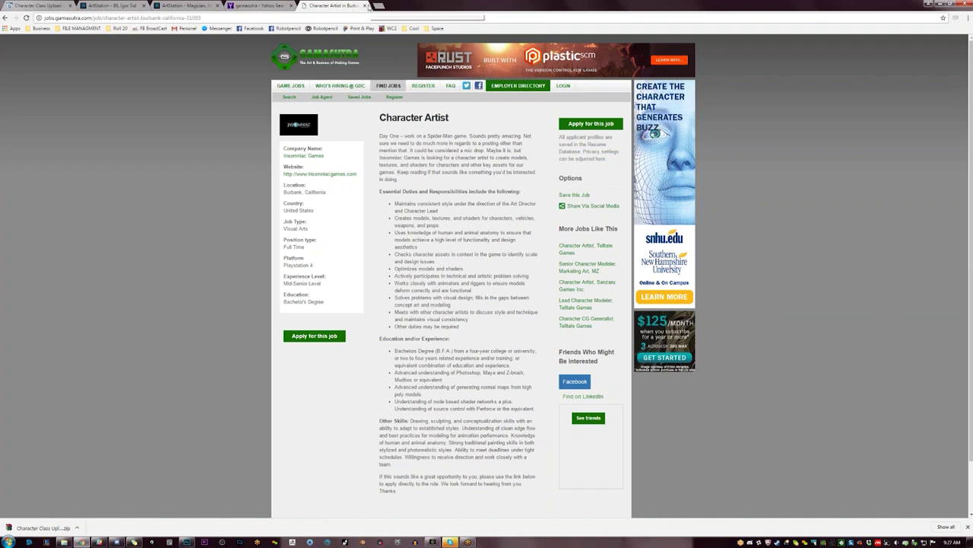
- Search the web for "gamedevmap" and open the gamedevmap site from the results
click(362, 16)
text(gamedevmap)
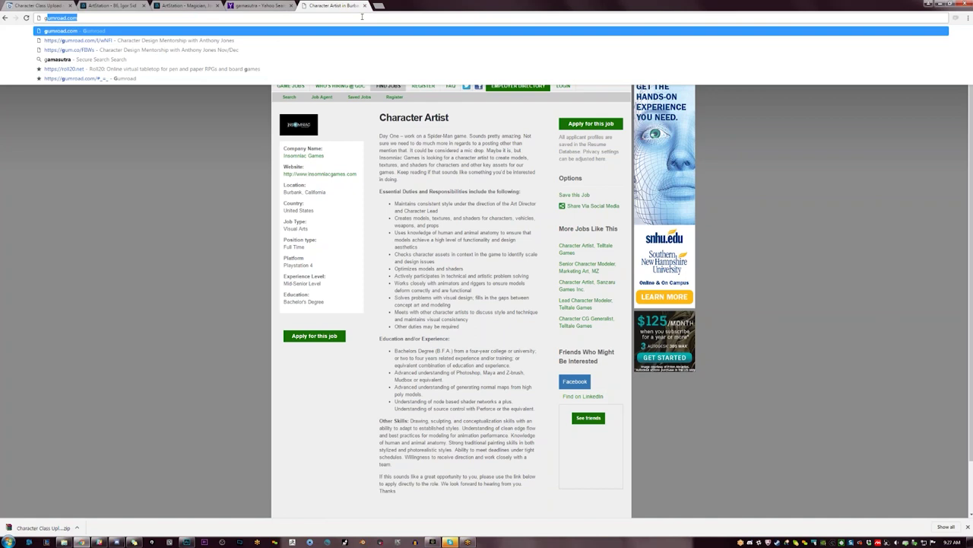
key(Return)
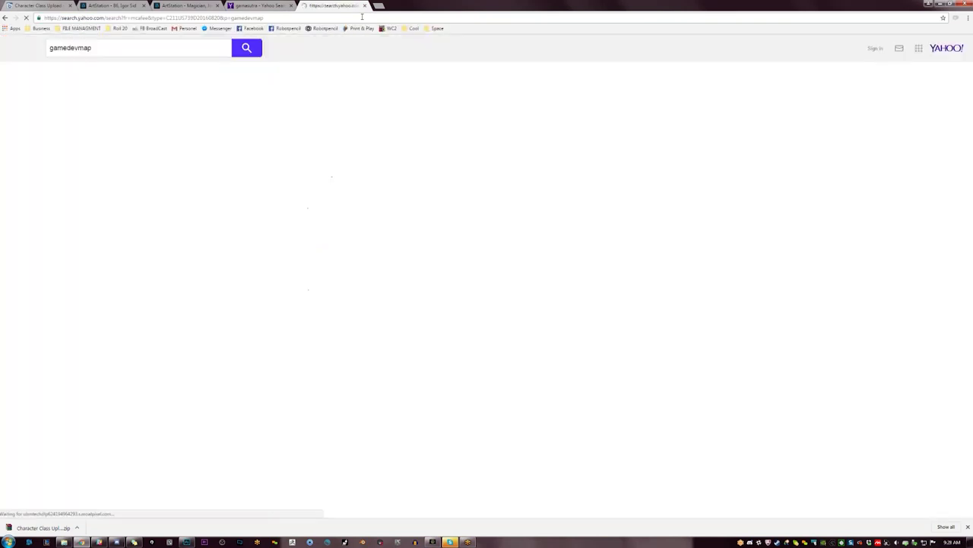
click(127, 116)
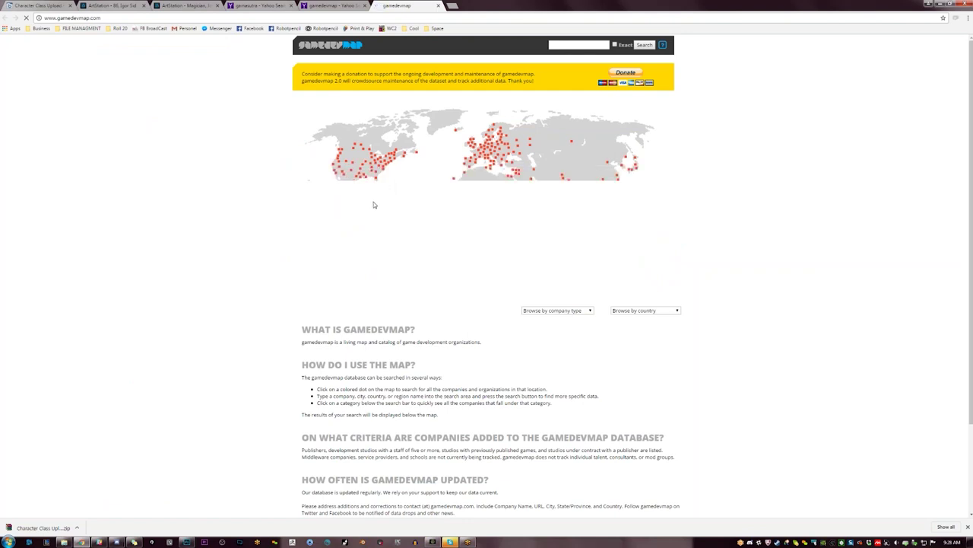
- Look over the gamedevmap page and its company type list, and select the site's web address
scroll(365, 221, down, 3)
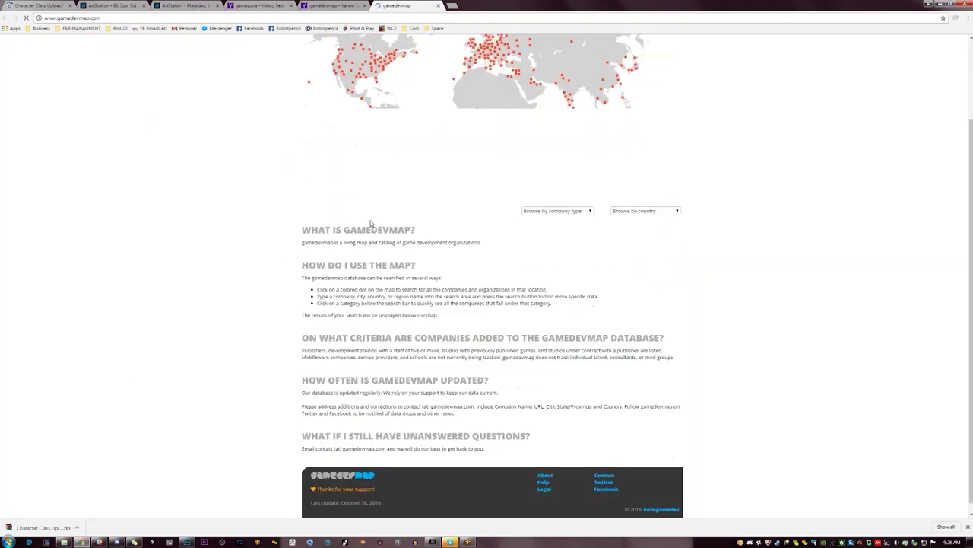
click(556, 312)
click(556, 312)
click(556, 312)
click(556, 312)
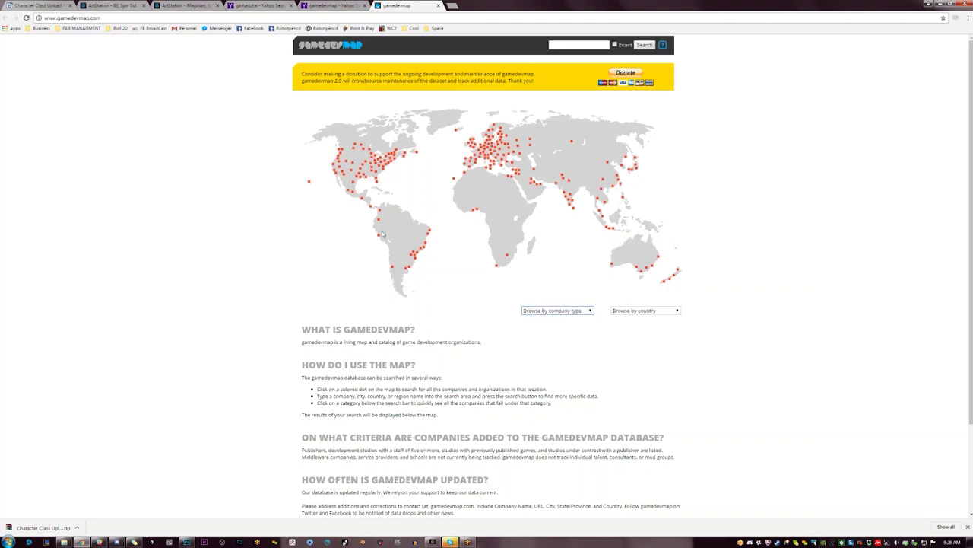
click(167, 19)
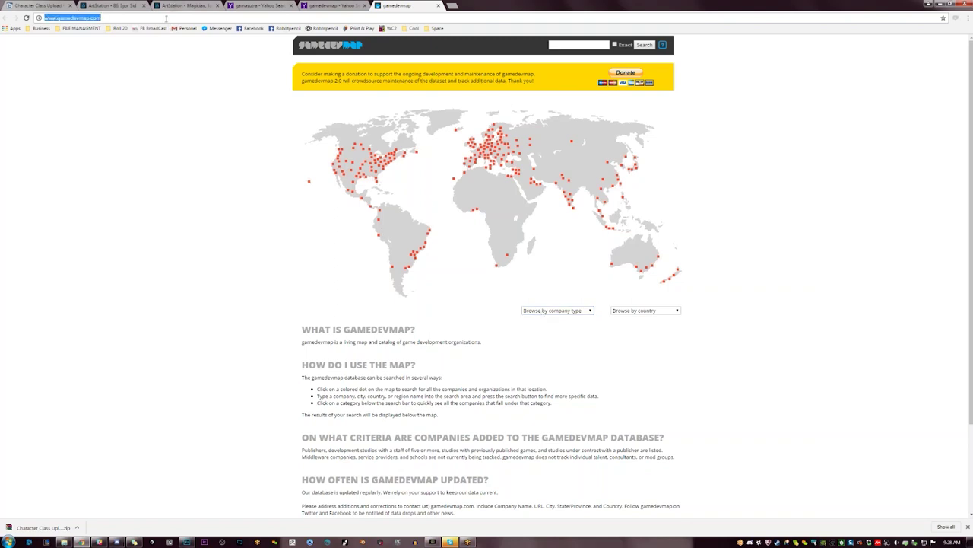
key(alt+Tab)
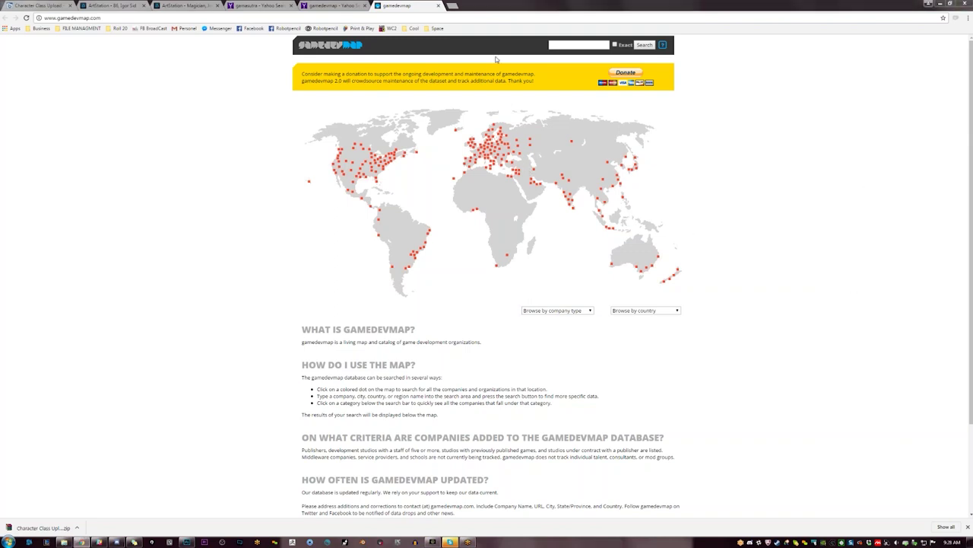
- Search the web for "blizzcon" and open the official BlizzCon 2016 site
click(423, 17)
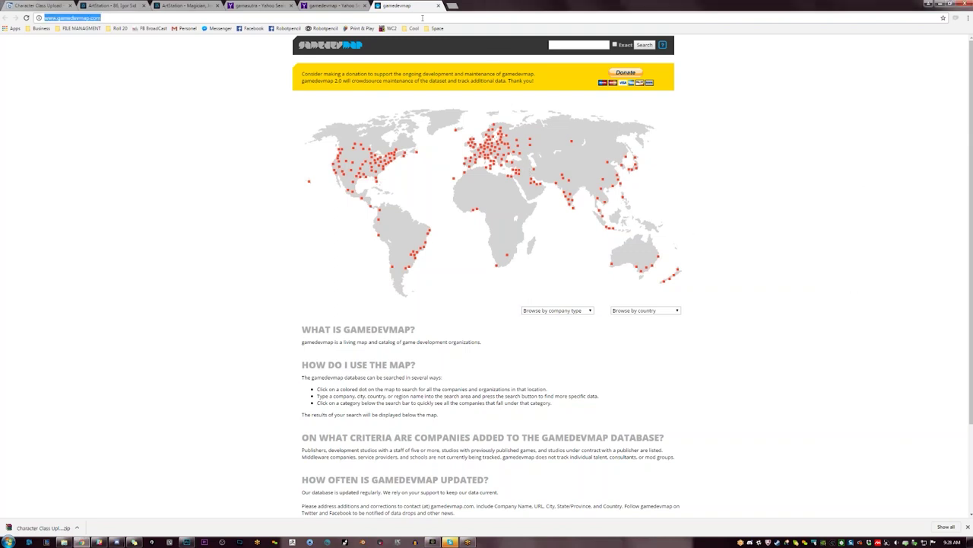
text(blizzcon)
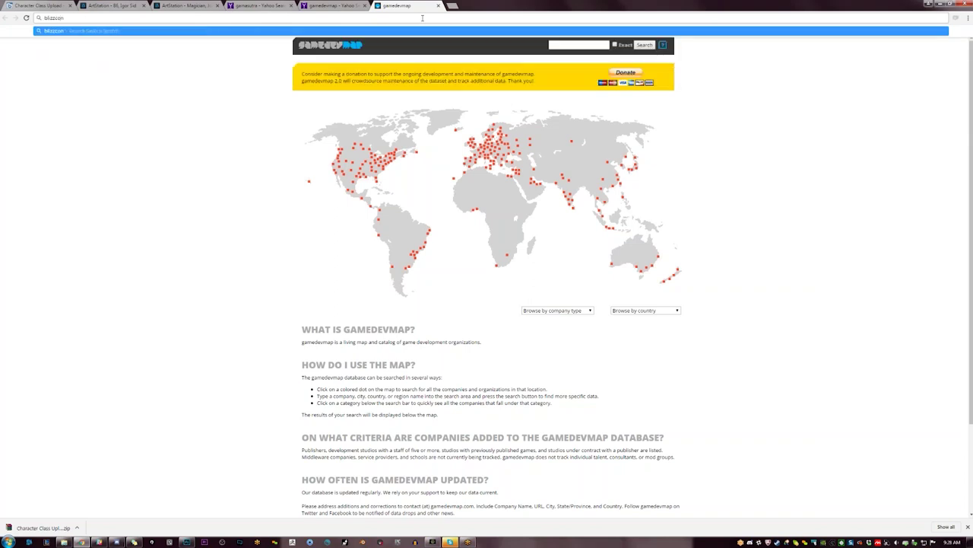
key(Return)
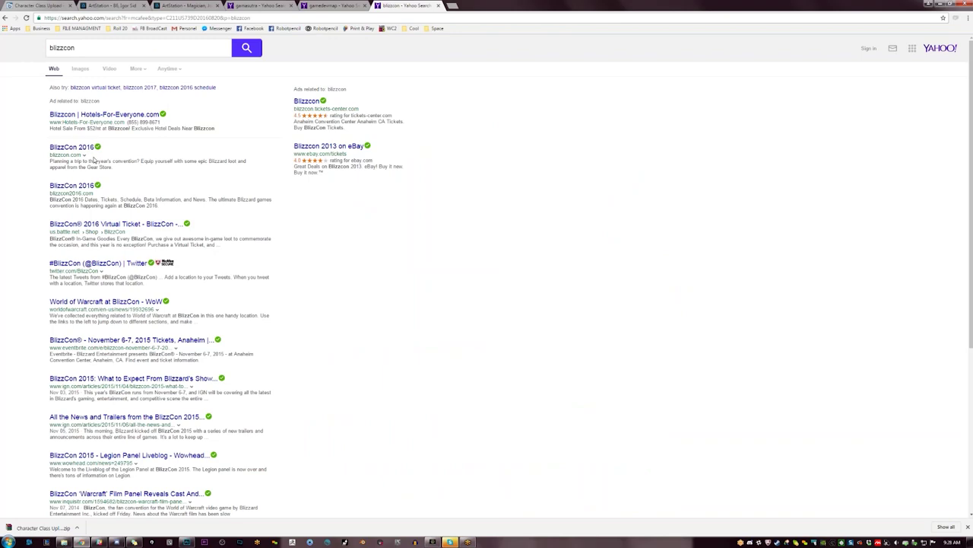
click(82, 150)
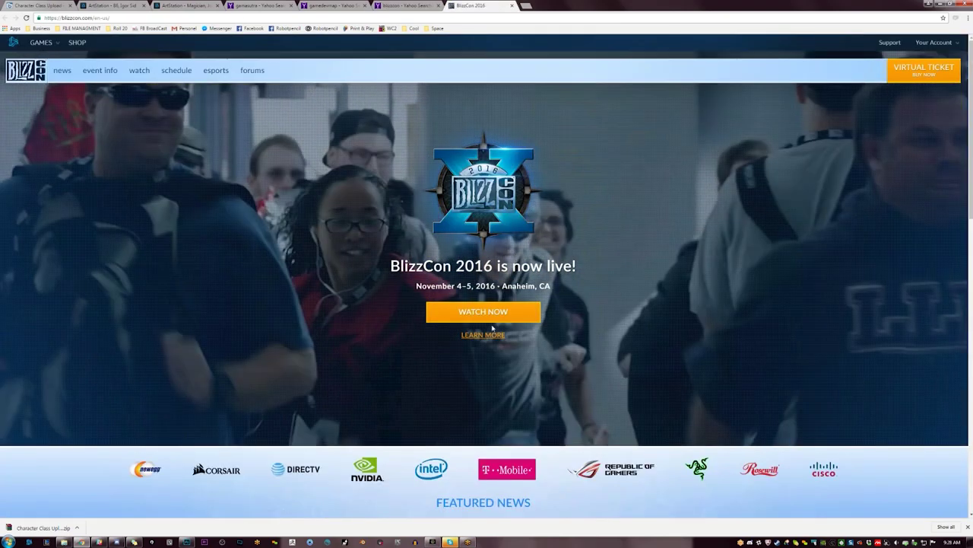
- Open the BlizzCon watch page and pause its live stream
click(140, 70)
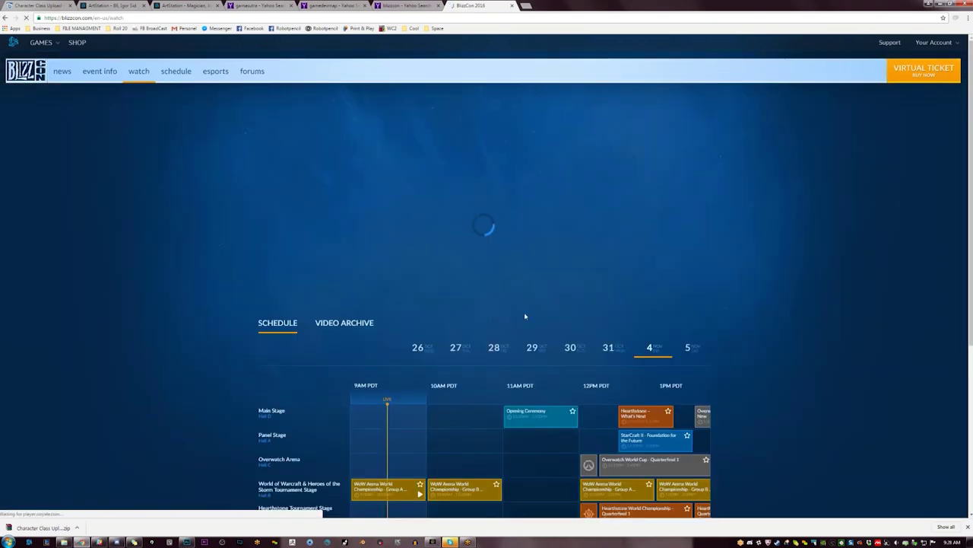
scroll(525, 316, down, 1)
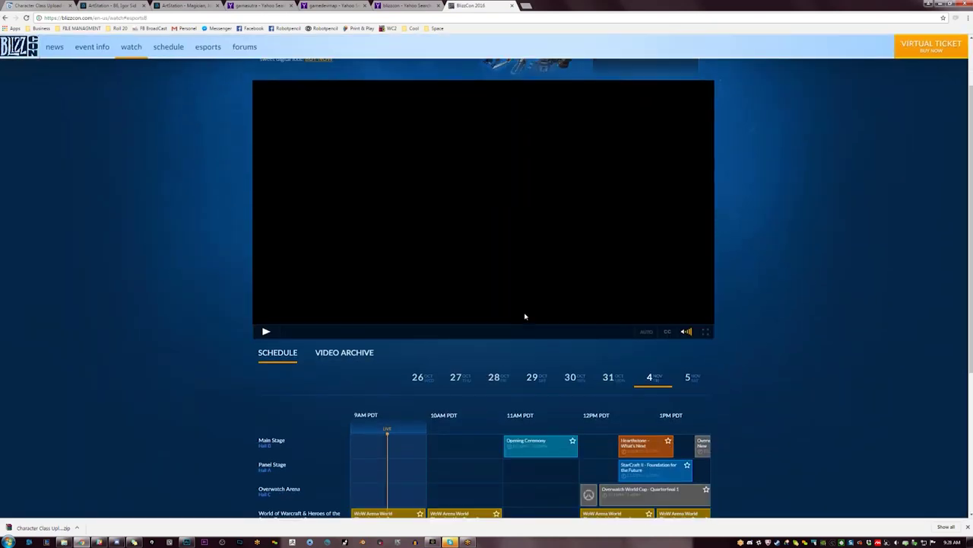
scroll(363, 344, down, 2)
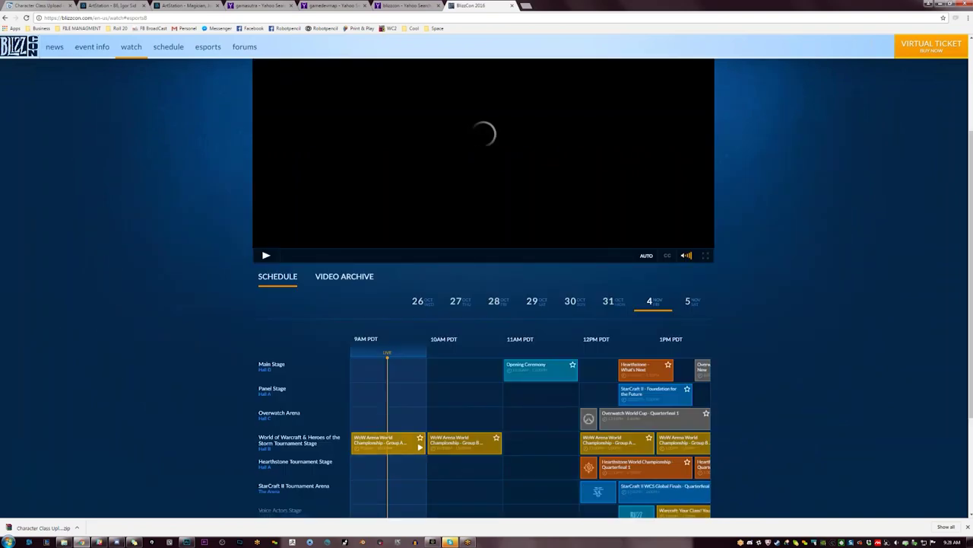
scroll(450, 431, up, 2)
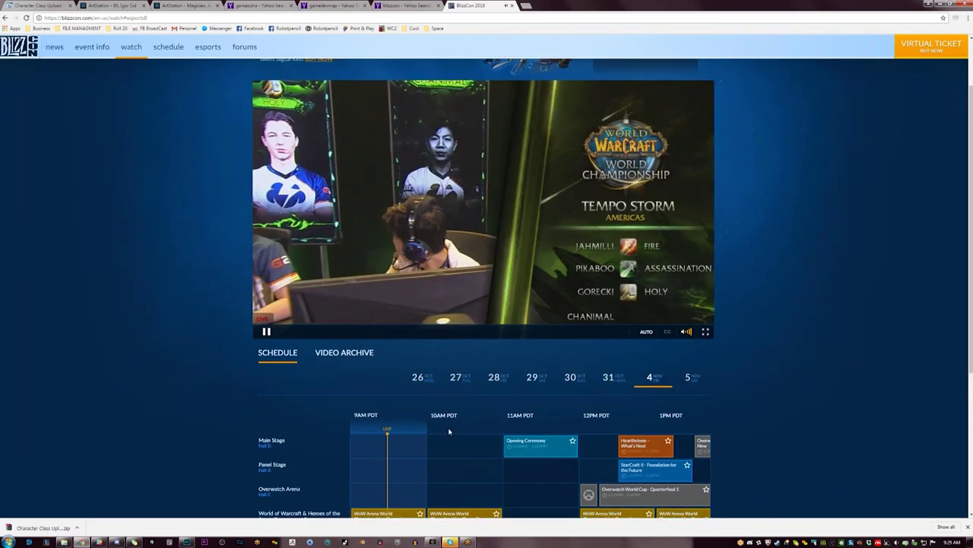
click(266, 331)
- Examine the November 4 stage schedule below the video, including the afternoon sessions
scroll(675, 397, down, 4)
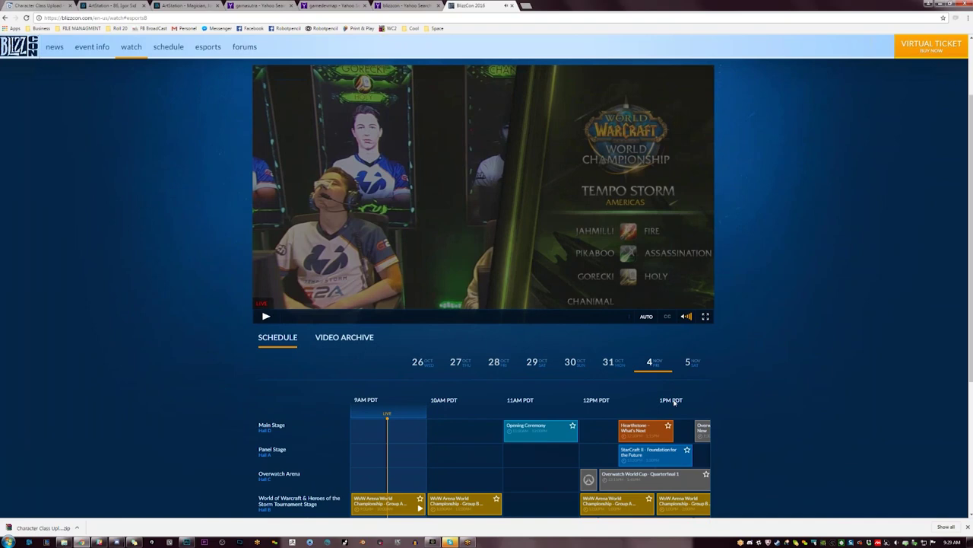
scroll(469, 503, down, 1)
drag(466, 473, 504, 472)
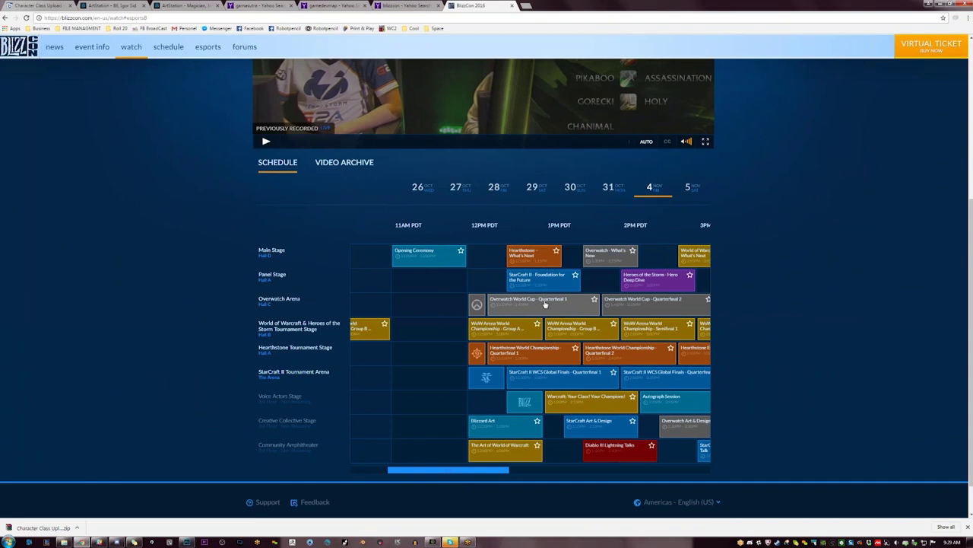
- Open Google Calendar in a new browser tab
click(525, 5)
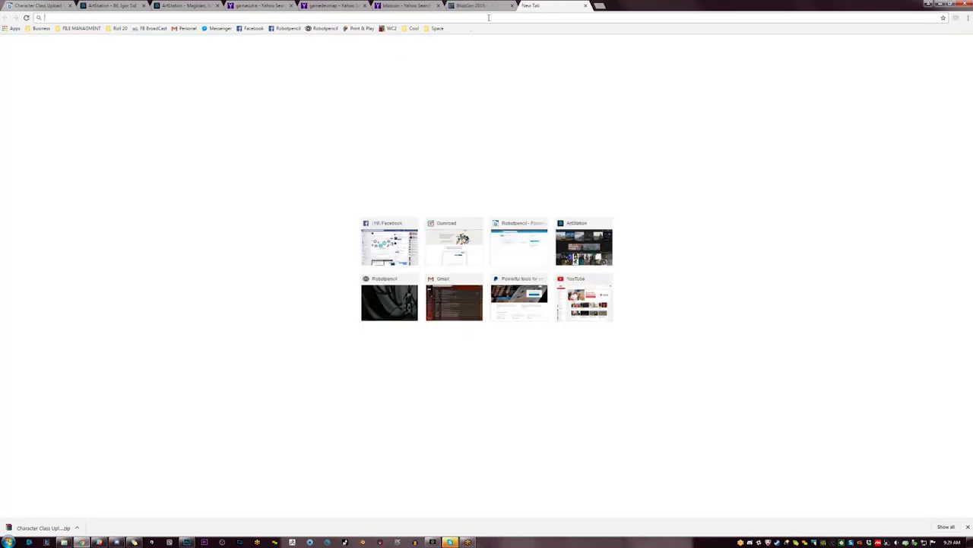
click(26, 18)
text(ca)
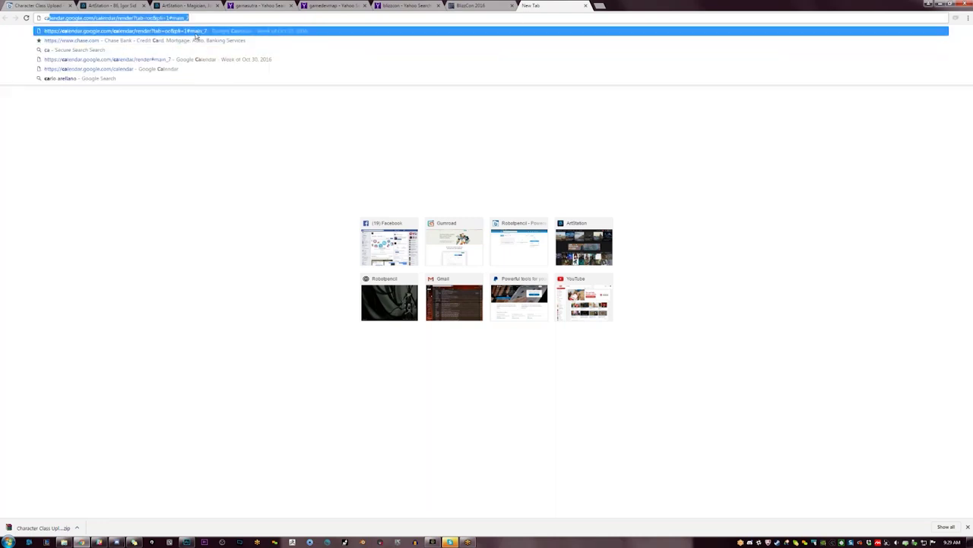
key(Return)
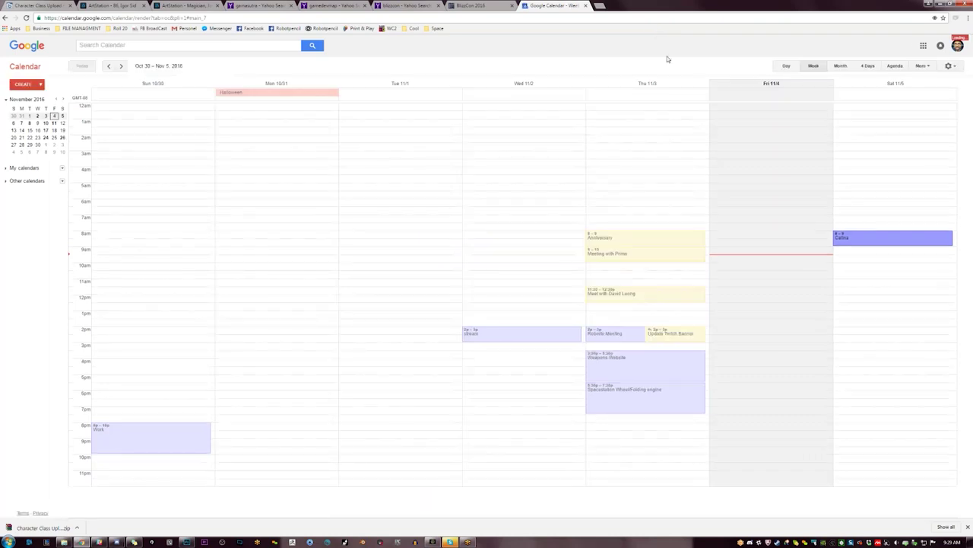
- Create a calendar event titled "meeting" on Friday, November 4, from 10am to 11am
click(759, 271)
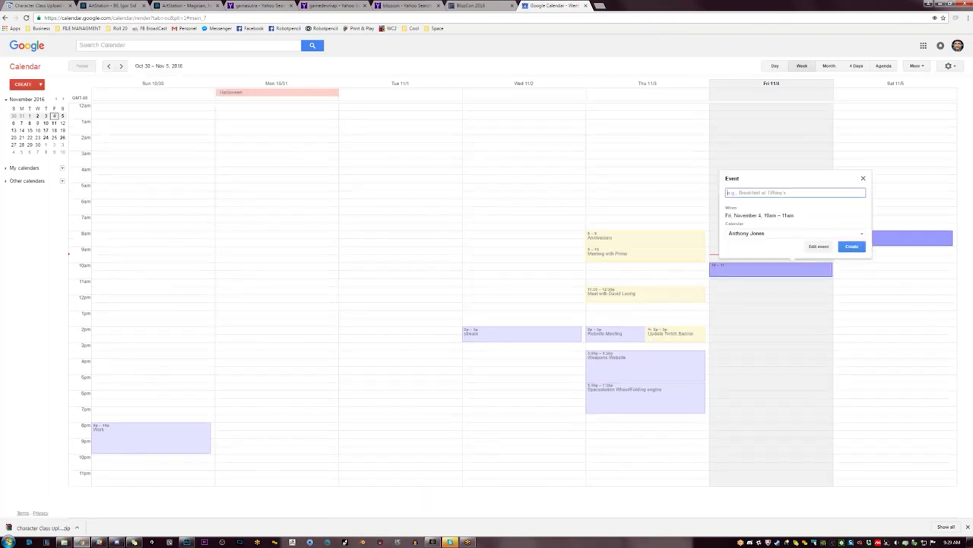
text(meeting)
key(Return)
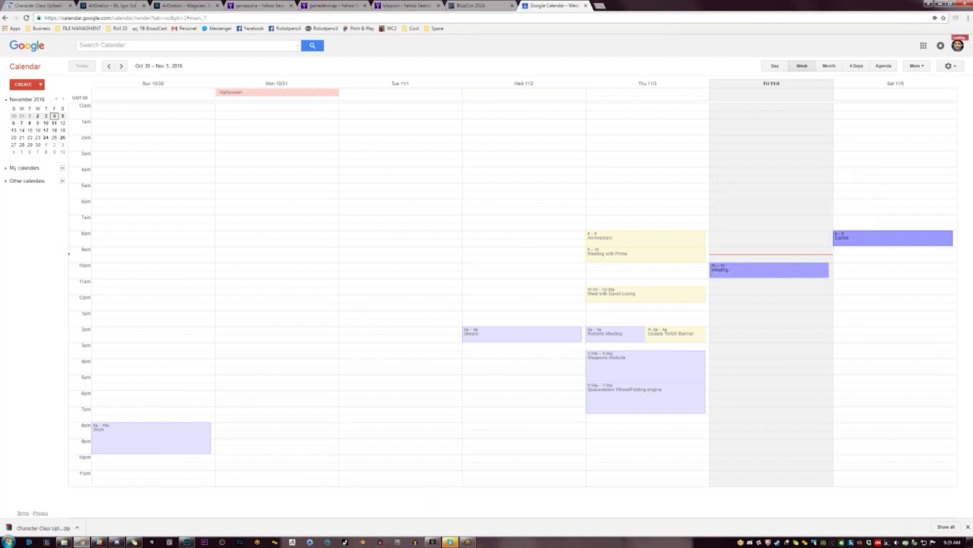
- Create a calendar event titled "Paintovers - Creatures" on Friday, November 4, from 11am to 12pm
click(726, 290)
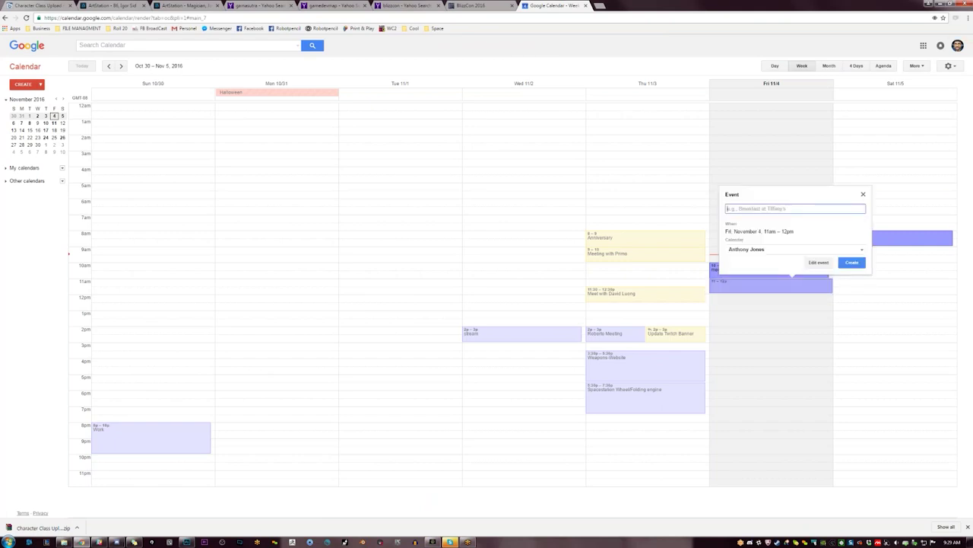
text(Spacestation -)
key(ctrl+a)
text(Paintovers - Creature)
key(Return)
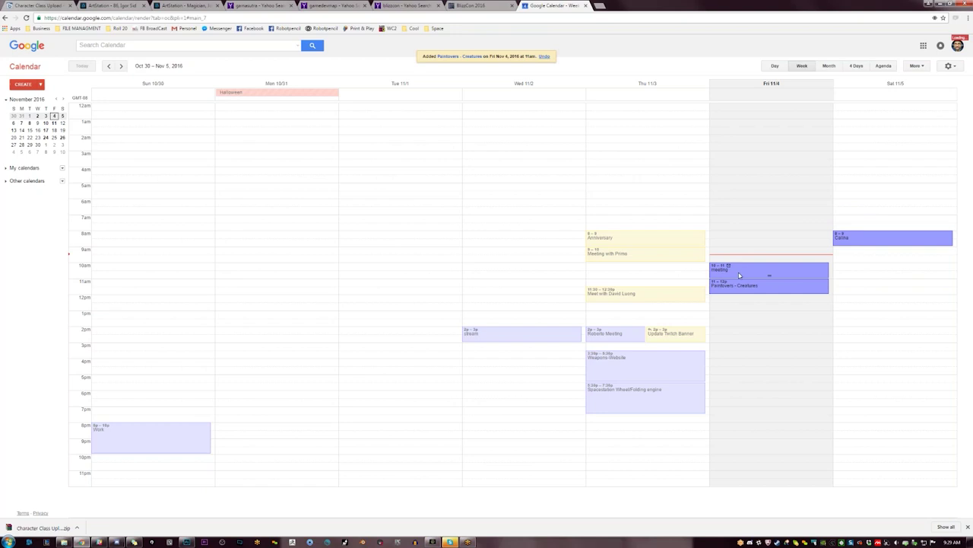
- Create a Friday, November 4 event titled "overwatch stream blizzcon" at 12pm and extend it to 2pm
click(750, 303)
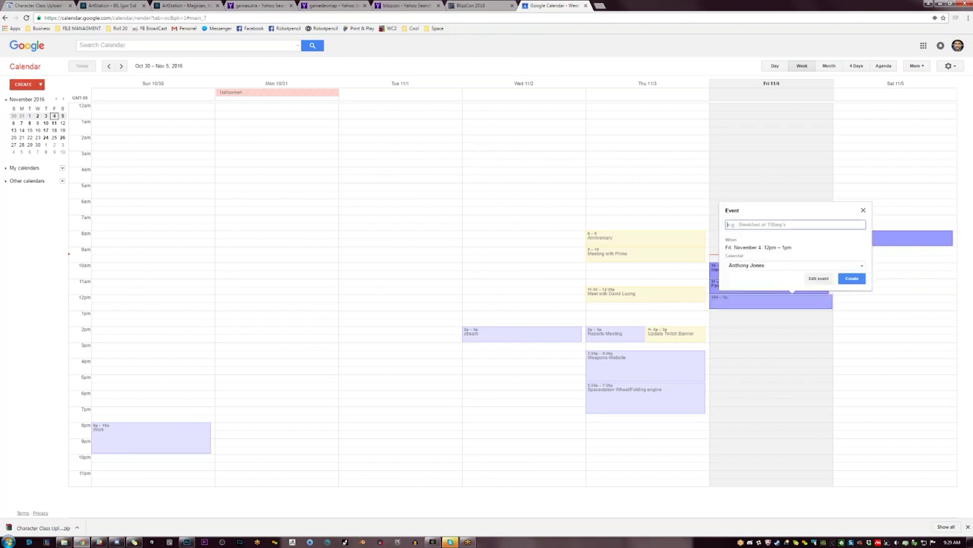
text(Overwatch stream blizzcon)
key(Return)
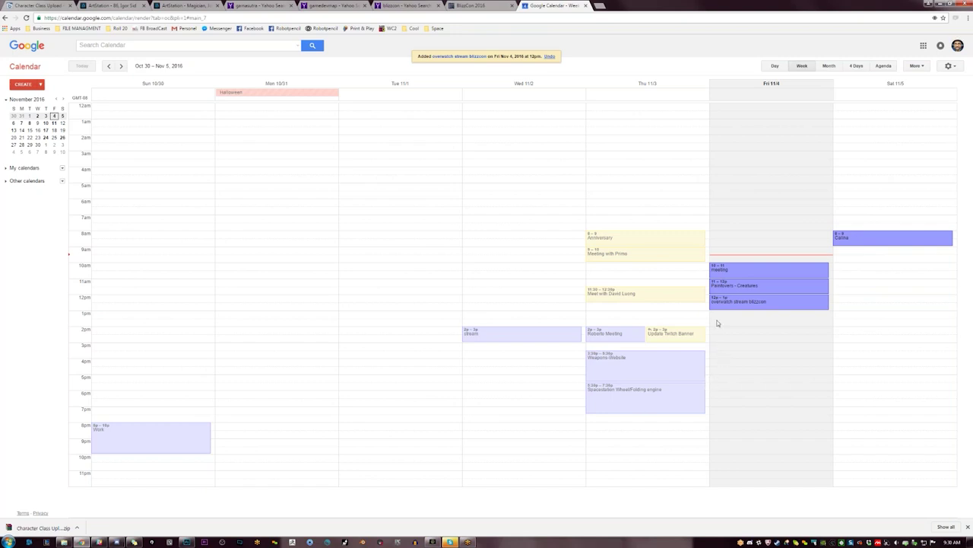
mouse_move(718, 309)
mouse_down()
mouse_move(722, 335)
mouse_move(728, 318)
mouse_up()
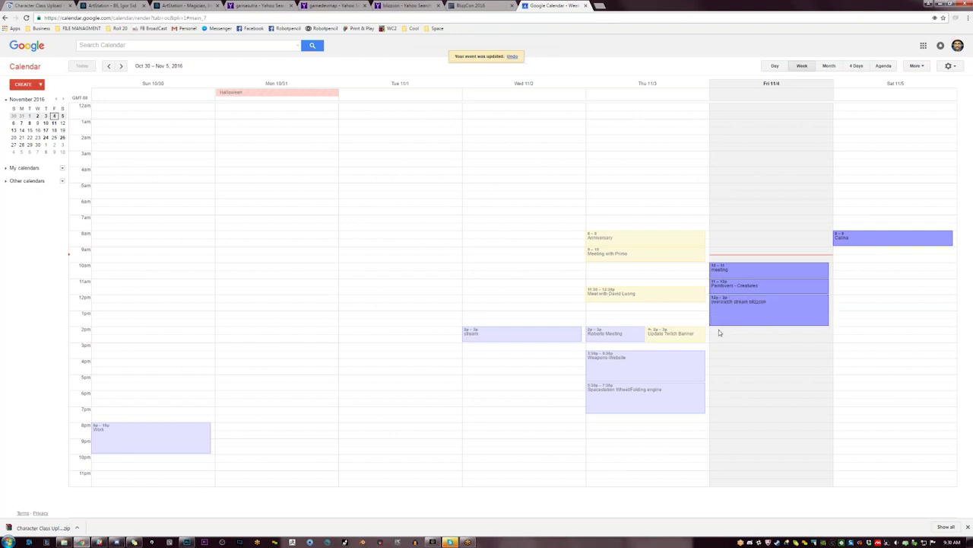
- Create a calendar event titled "stream" on Friday, November 4, from 2pm to 3pm
click(720, 333)
text(stream)
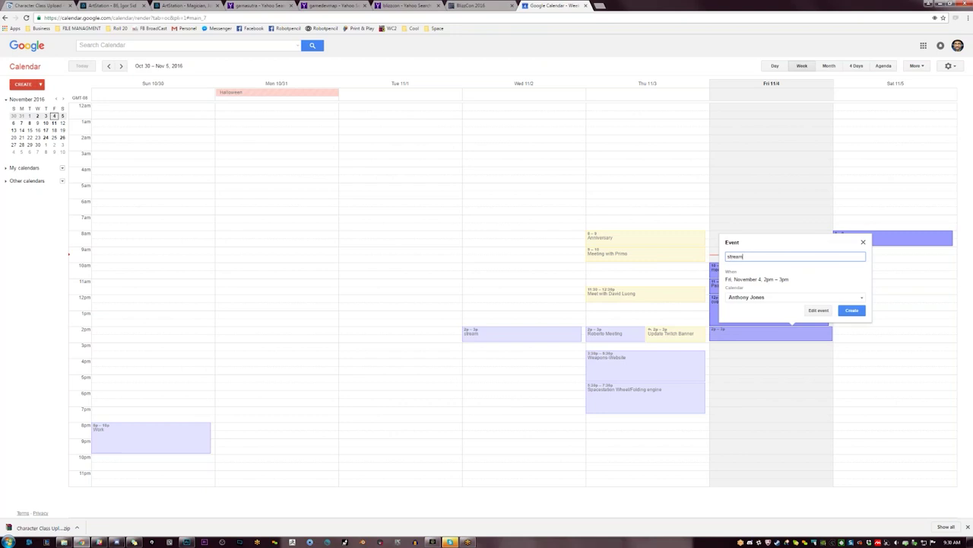
key(Return)
click(769, 319)
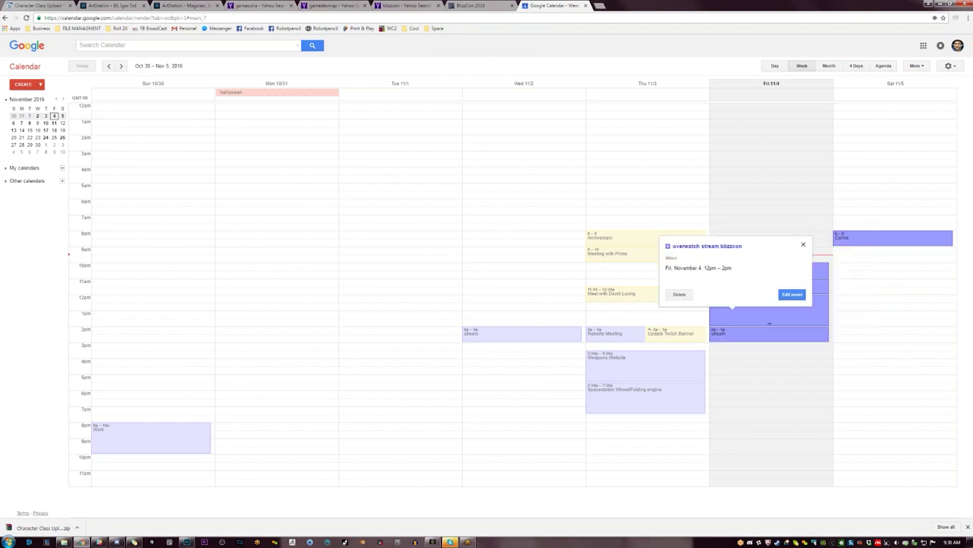
click(785, 380)
click(737, 412)
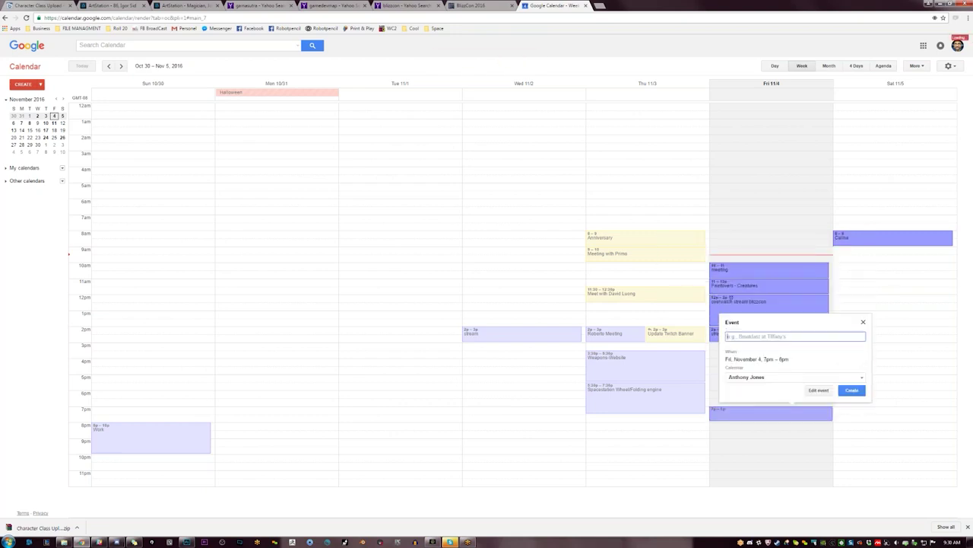
click(717, 313)
- Create a calendar event titled "Creature designs" on Friday, November 4, from 3:30pm to 4:30pm
click(730, 354)
text(Creature d)
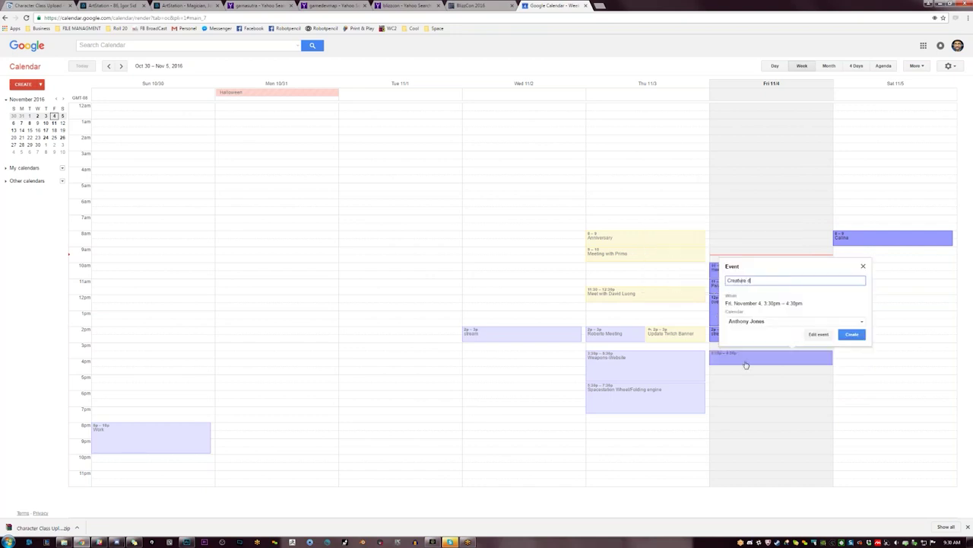
text(esigns)
key(Return)
- Move the "Creature designs" event to 12pm–2pm alongside the Overwatch stream, dismissing the meeting reminder
drag(745, 356, 769, 304)
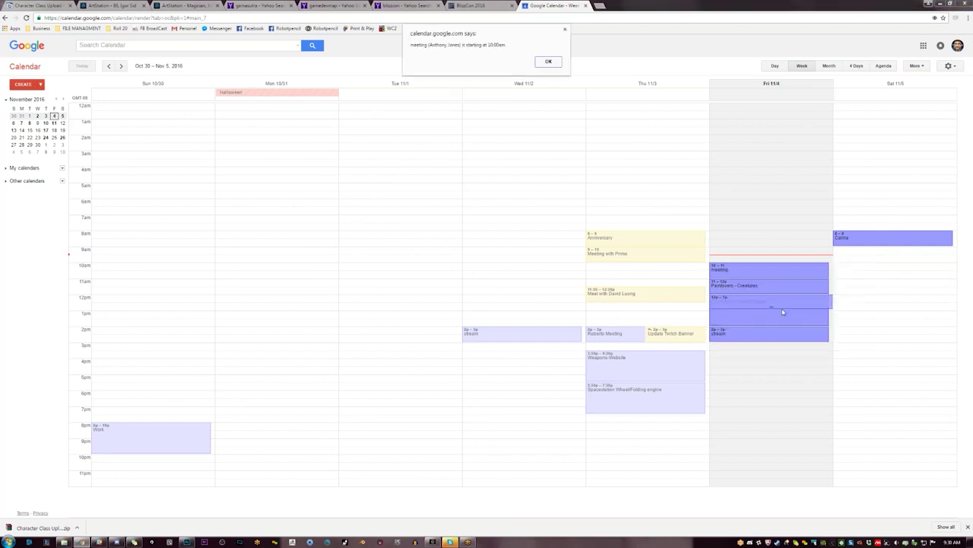
click(548, 63)
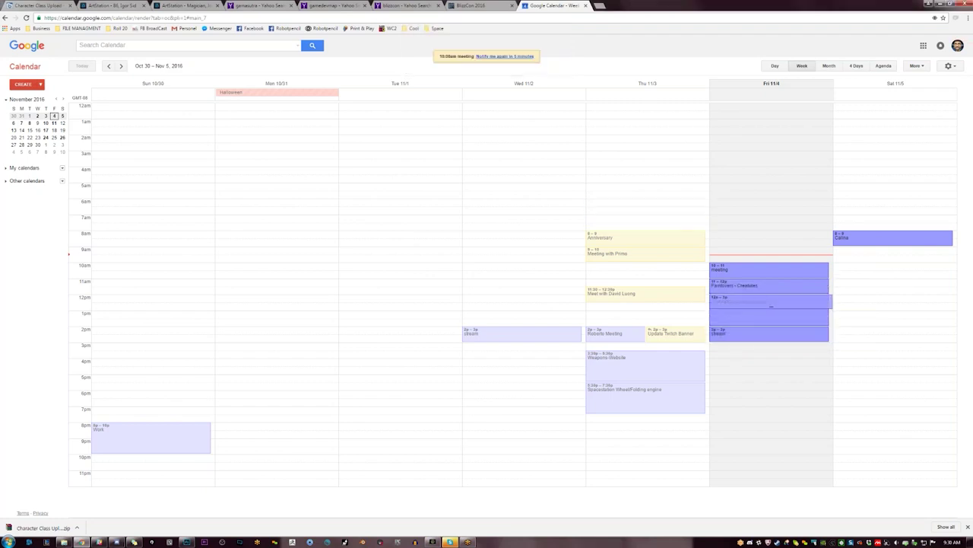
key(Escape)
drag(727, 358, 732, 317)
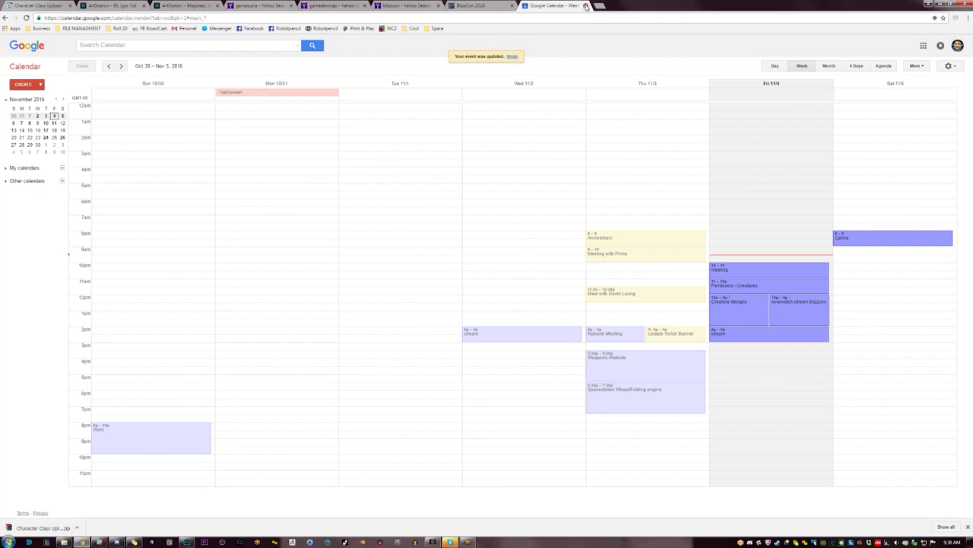
- Close Google Calendar and examine the November 4 BlizzCon schedule from the morning through the evening sessions
click(924, 47)
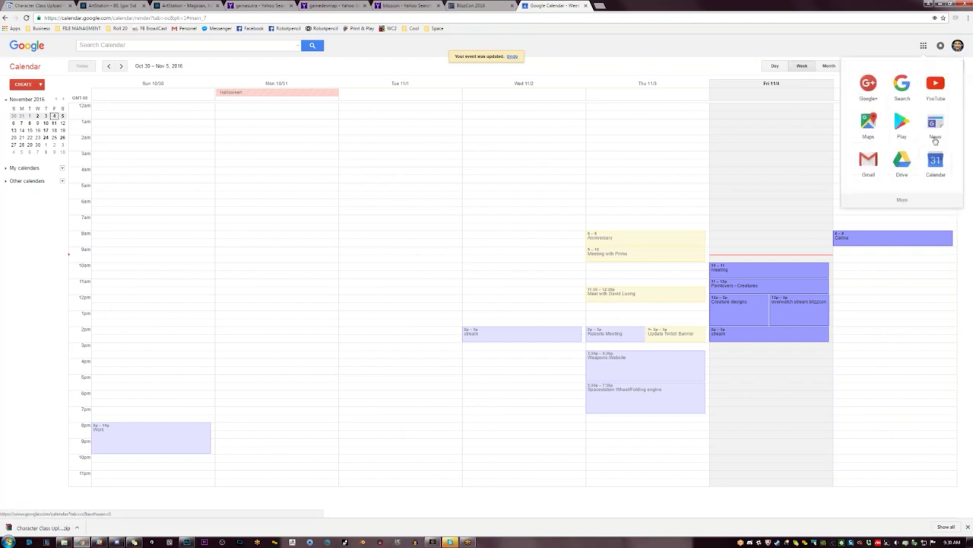
click(586, 5)
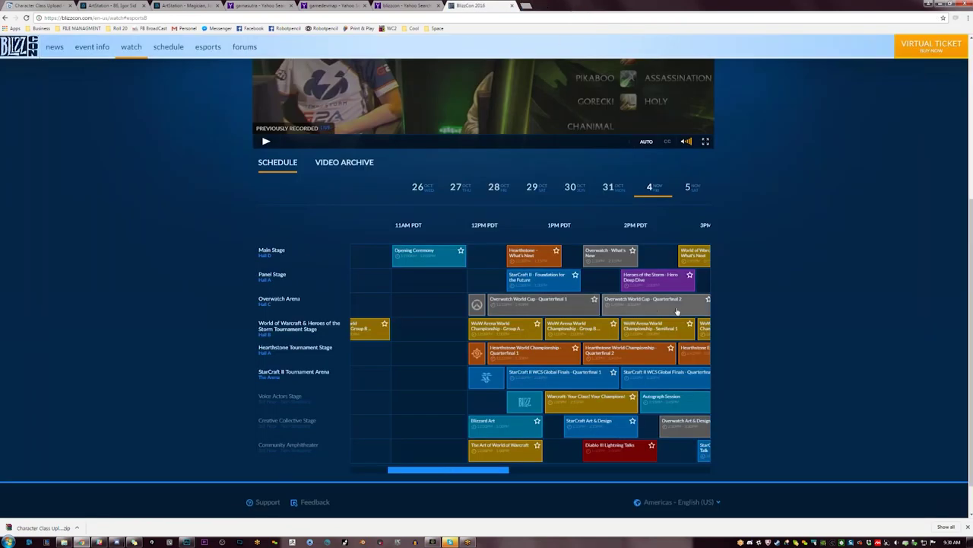
drag(504, 483, 670, 487)
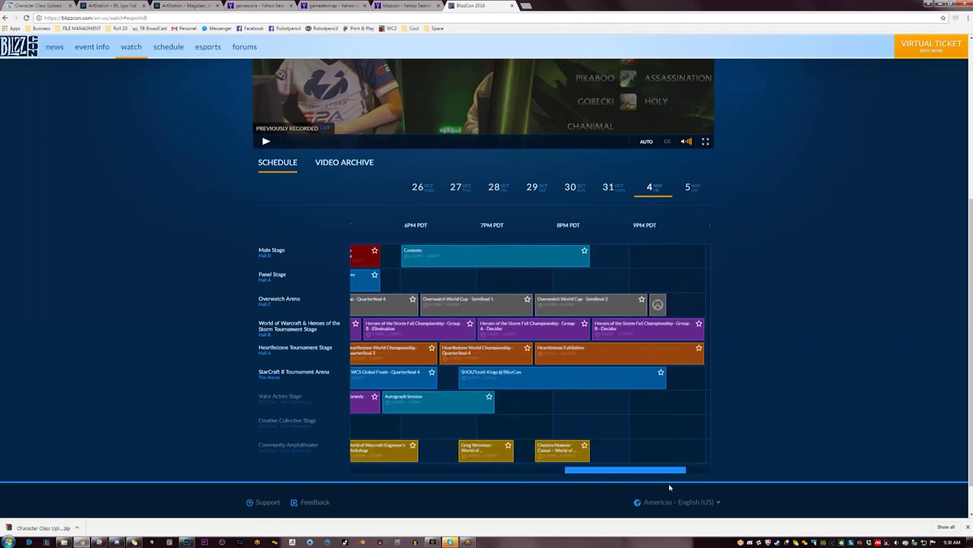
drag(670, 487, 453, 481)
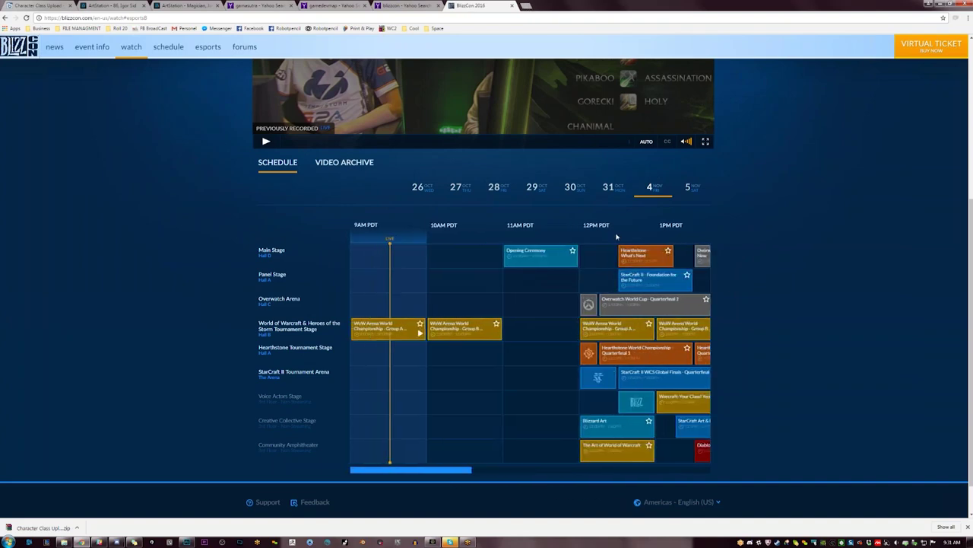
- Close the BlizzCon tab and minimize the browser to return to the creature sketch in Photoshop
click(526, 6)
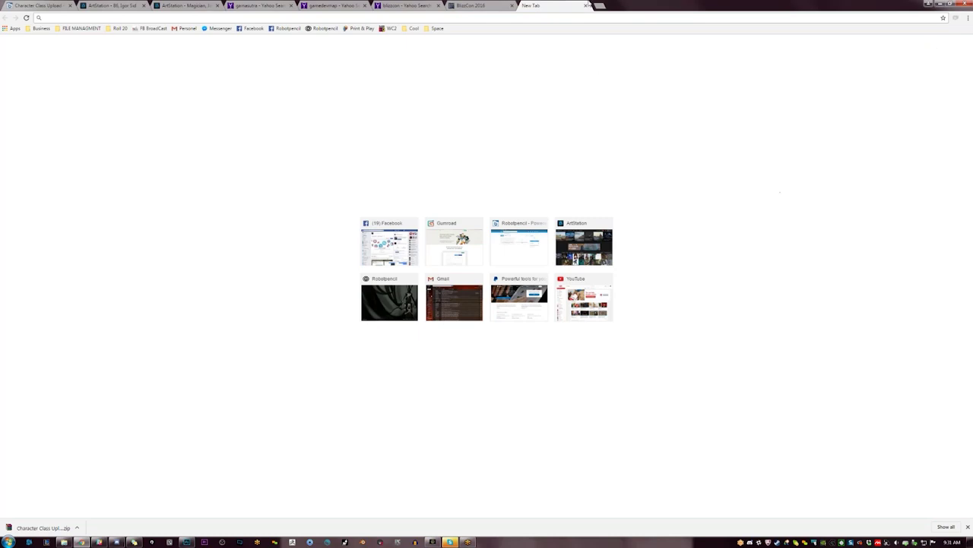
click(586, 5)
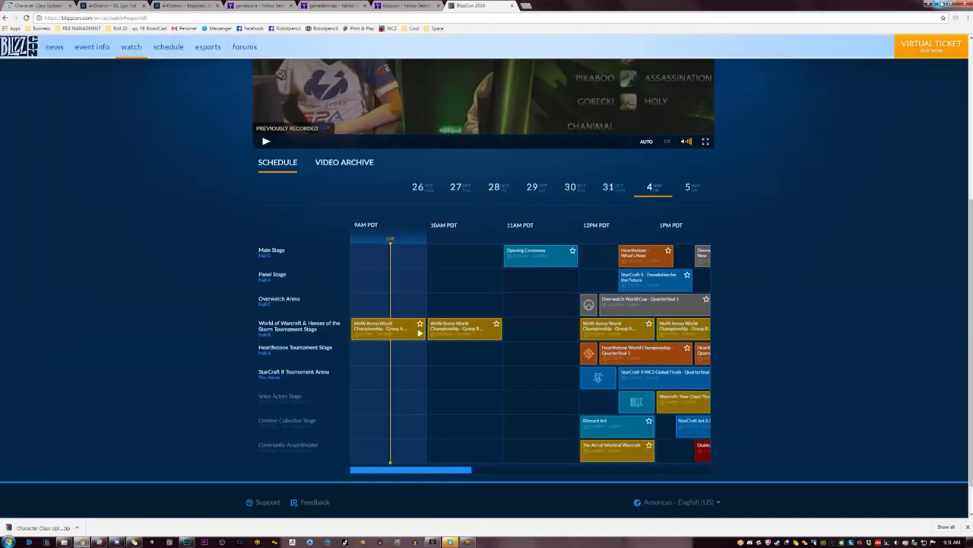
click(511, 7)
double_click(571, 3)
drag(723, 48, 721, 54)
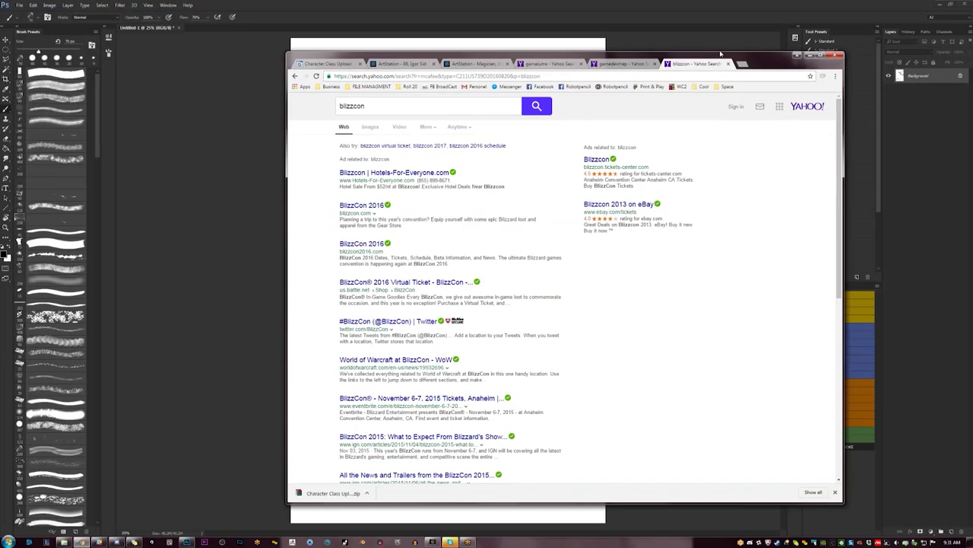
click(799, 55)
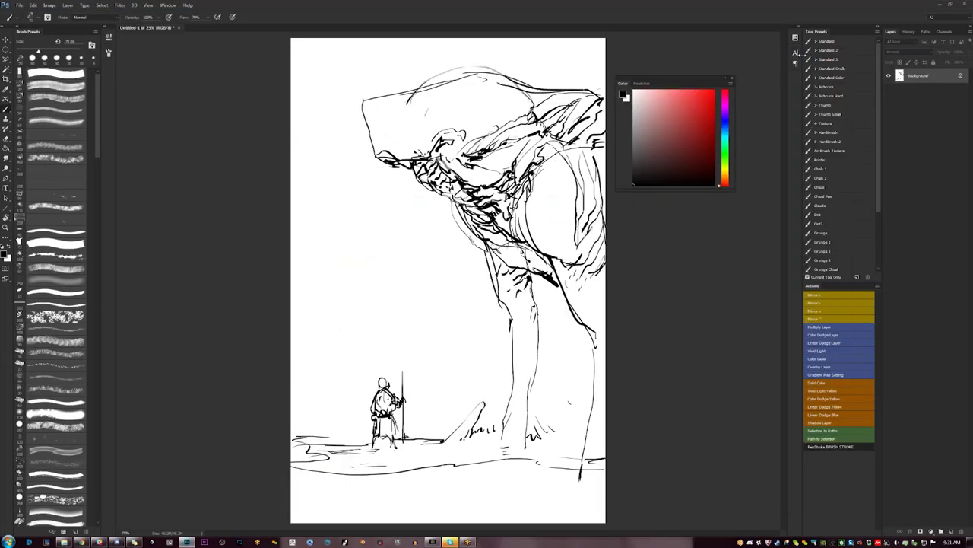
- Sketch small rocks on the ground on both sides of the figure and long contour lines across the foreground
mouse_move(292, 433)
mouse_down()
mouse_move(314, 415)
mouse_move(304, 431)
mouse_move(343, 444)
mouse_up()
drag(424, 439, 441, 438)
mouse_move(416, 438)
mouse_down()
mouse_move(431, 430)
mouse_move(428, 445)
mouse_up()
mouse_move(406, 462)
mouse_down()
mouse_move(302, 479)
mouse_move(555, 482)
mouse_up()
drag(540, 478, 589, 481)
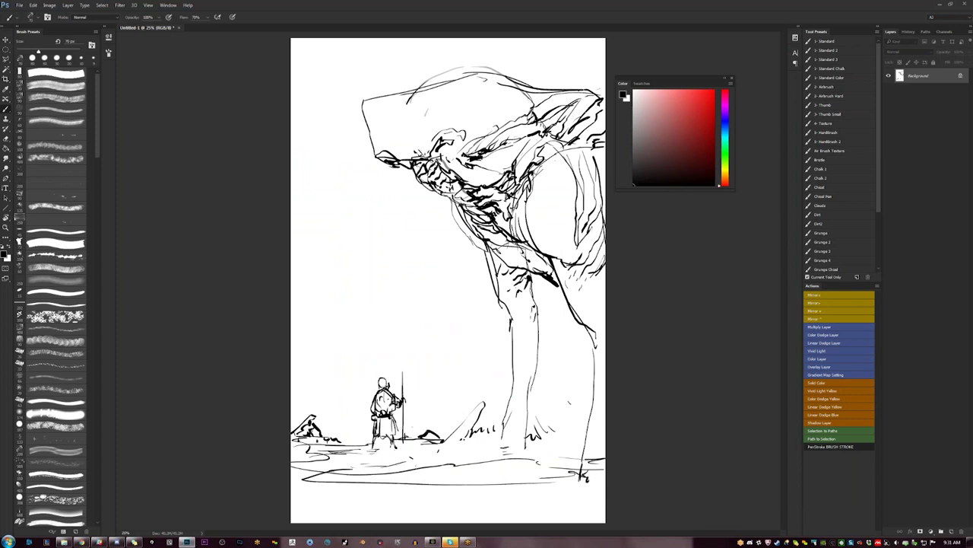
- Draw a mound behind the creature's leg and a long diagonal slope line behind the small figure
drag(526, 416, 583, 397)
drag(292, 362, 363, 415)
key(ctrl+z)
drag(310, 335, 339, 351)
drag(292, 322, 498, 390)
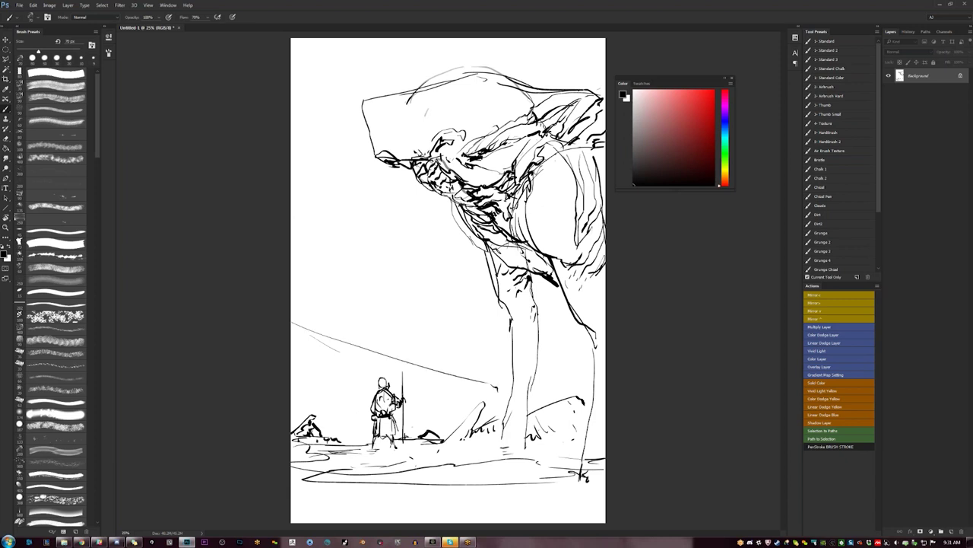
- Sketch long lines running to the creature's head, chest and back, and add ridge strokes on the background slope
key(z)
alt+click(529, 420)
alt+click(530, 420)
click(530, 420)
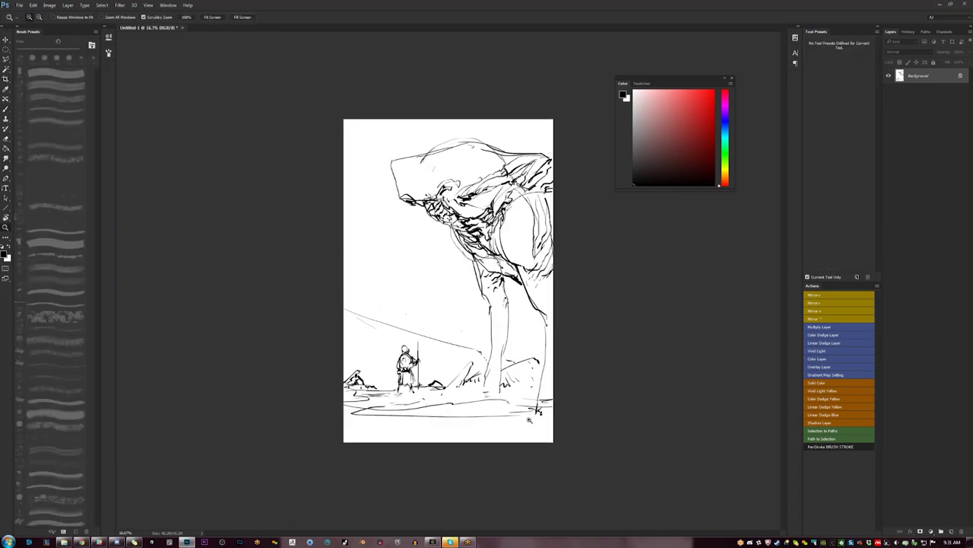
key(b)
mouse_move(359, 120)
mouse_down()
mouse_move(378, 175)
mouse_move(397, 190)
mouse_up()
drag(437, 230, 477, 278)
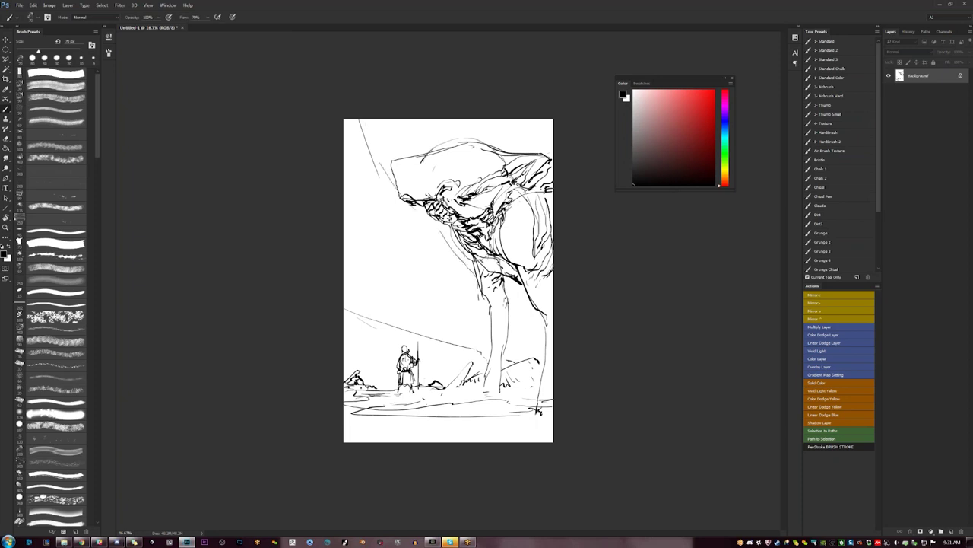
drag(484, 119, 490, 147)
drag(409, 323, 438, 339)
mouse_move(387, 307)
mouse_down()
mouse_move(411, 324)
mouse_move(358, 313)
mouse_up()
- Try sketching a small rectangle with scribbled text lines in the empty space below the creature's head, and undo it
key(ctrl+space)
ctrl+click(399, 247)
ctrl+click(399, 246)
mouse_move(352, 208)
mouse_down()
mouse_move(348, 270)
mouse_move(411, 268)
mouse_move(347, 270)
mouse_move(391, 217)
mouse_move(381, 238)
mouse_up()
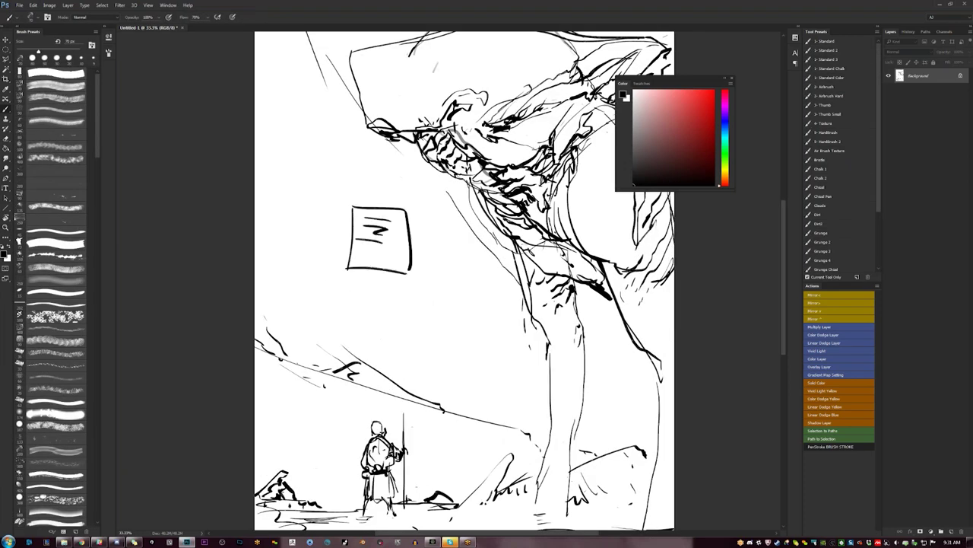
drag(382, 259, 406, 269)
key(ctrl+alt+z)
key(ctrl+alt+z)
key(ctrl+alt+z)
key(ctrl+alt+z)
key(ctrl+alt+z)
key(ctrl+alt+z)
key(ctrl+alt+z)
key(ctrl+alt+z)
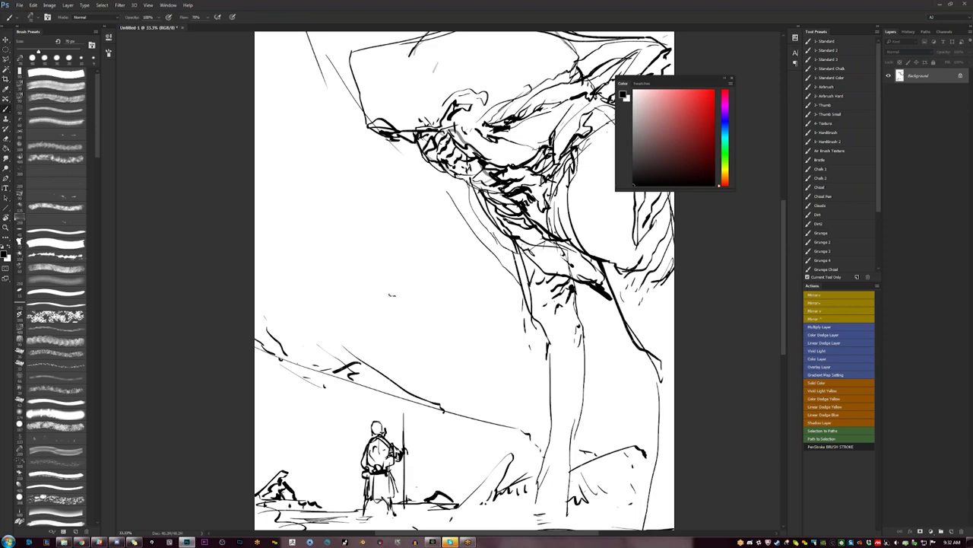
- Darken the creature's face with dense black strokes and paint out stray lines above its head in white
mouse_move(417, 318)
mouse_down()
mouse_move(378, 341)
mouse_move(358, 411)
mouse_up()
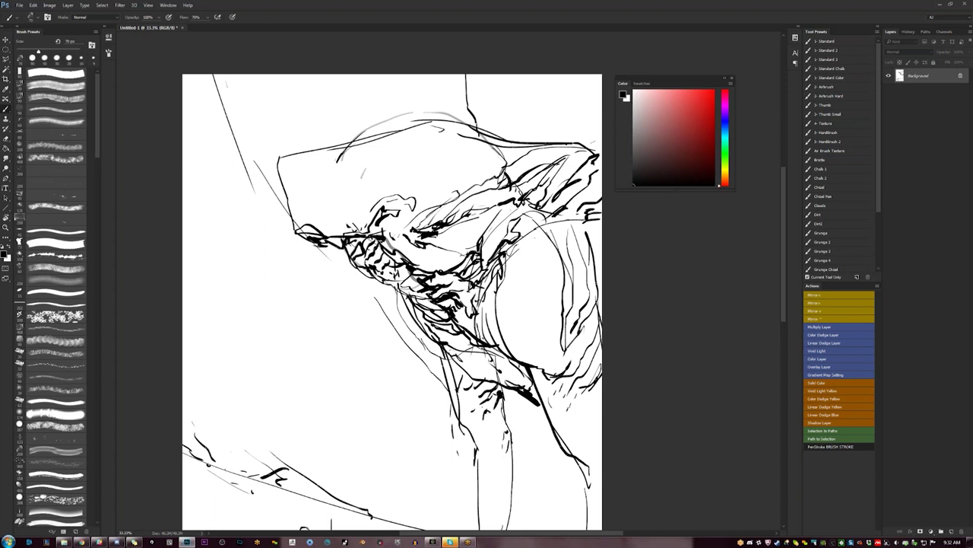
mouse_move(346, 239)
mouse_down()
mouse_move(376, 251)
mouse_move(335, 245)
mouse_up()
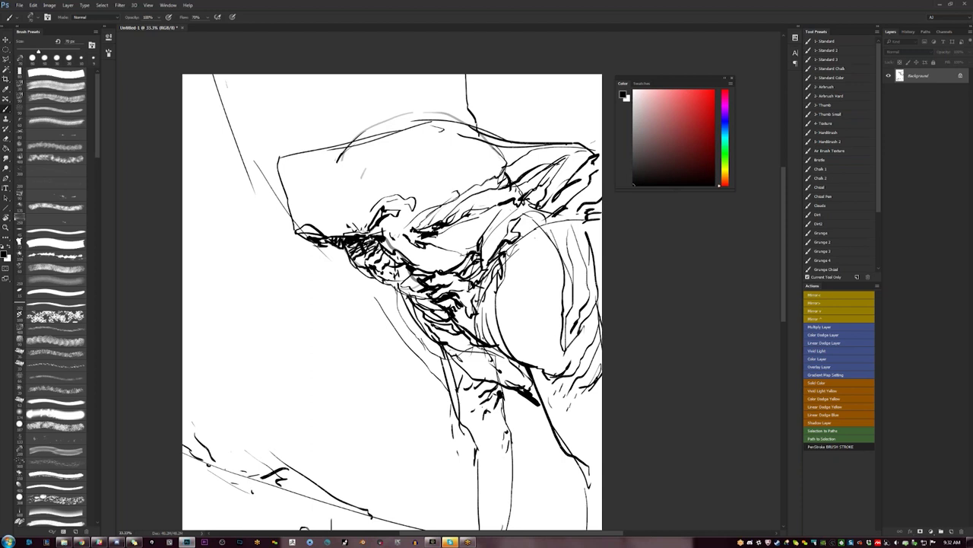
drag(387, 207, 433, 201)
alt+click(340, 169)
mouse_move(344, 153)
mouse_down()
mouse_move(333, 161)
mouse_move(395, 117)
mouse_move(448, 113)
mouse_up()
- Flip the canvas horizontally and fit the whole composition in view
key(z)
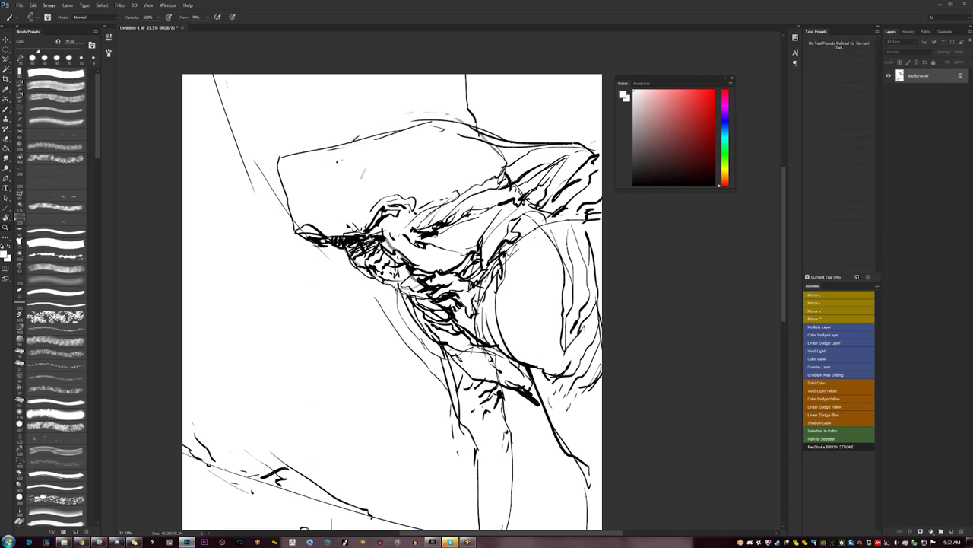
alt+click(464, 232)
alt+click(464, 231)
key(F1)
click(463, 230)
key(b)
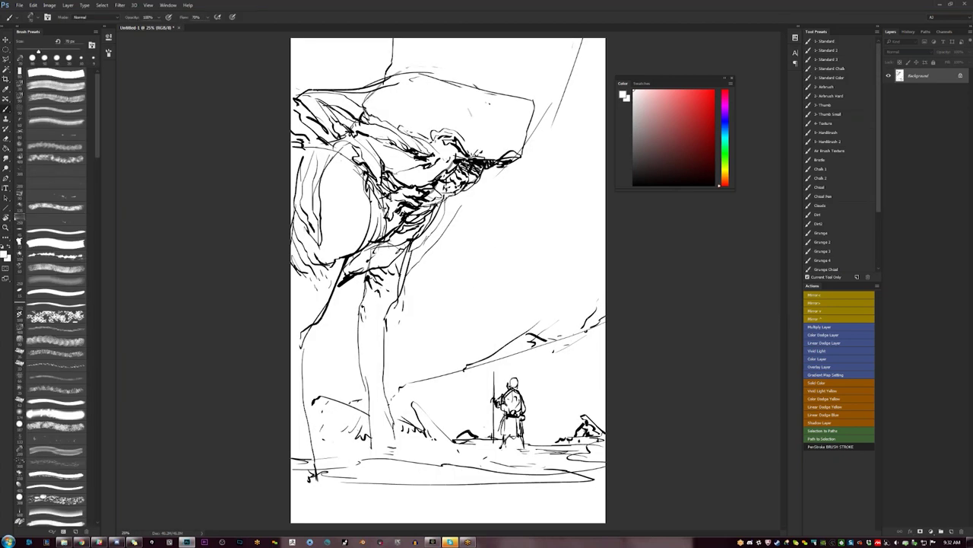
- Refine the creature's shoulder, belly and front leg with short contour strokes, switching between white and black
mouse_move(380, 146)
mouse_down()
mouse_move(386, 156)
mouse_move(380, 151)
mouse_up()
mouse_move(352, 150)
mouse_down()
mouse_move(367, 136)
mouse_move(343, 133)
mouse_up()
mouse_move(303, 146)
mouse_down()
mouse_move(352, 145)
mouse_move(324, 196)
mouse_up()
key(x)
key(x)
mouse_move(335, 256)
mouse_down()
mouse_move(358, 245)
mouse_move(291, 329)
mouse_up()
mouse_move(383, 310)
mouse_down()
mouse_move(376, 340)
mouse_move(363, 341)
mouse_move(378, 389)
mouse_up()
drag(376, 423, 381, 454)
drag(355, 304, 365, 313)
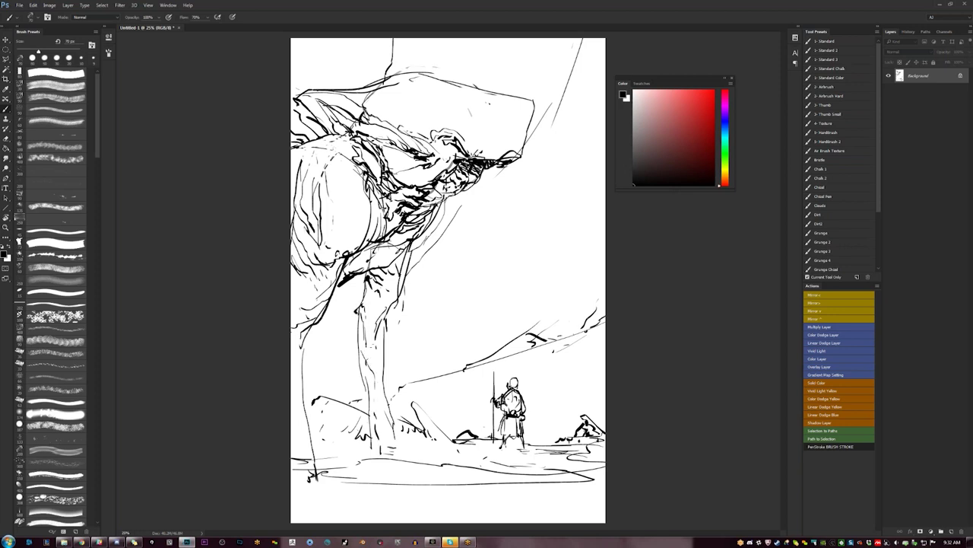
- Flip the canvas horizontally and add dark brow strokes near the face and a jagged crease on the head
mouse_move(449, 167)
mouse_down()
mouse_move(496, 136)
mouse_move(477, 157)
mouse_up()
key(F2)
mouse_move(476, 126)
mouse_down()
mouse_move(472, 138)
mouse_move(462, 111)
mouse_up()
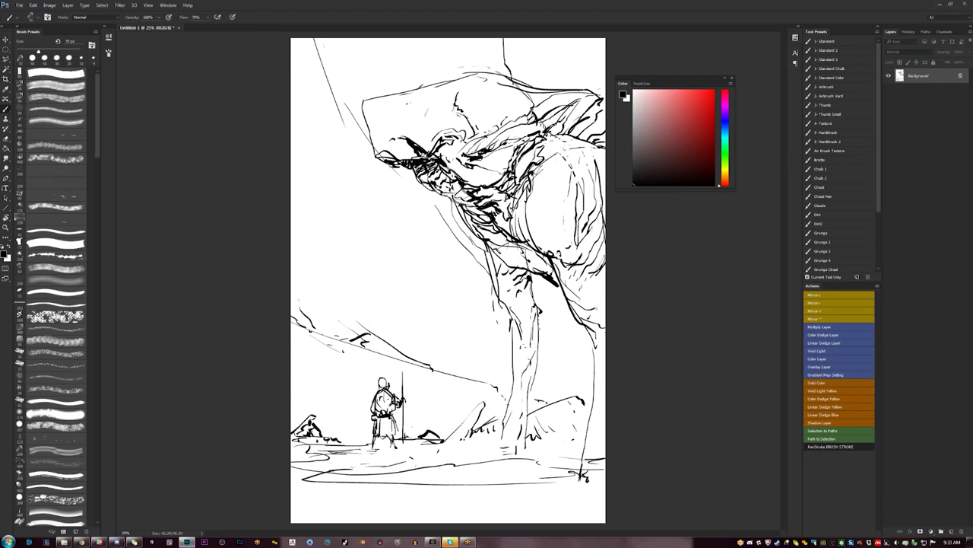
- Flip the canvas horizontally and build up dense black muscle strokes on the creature's chest and underside
key(F2)
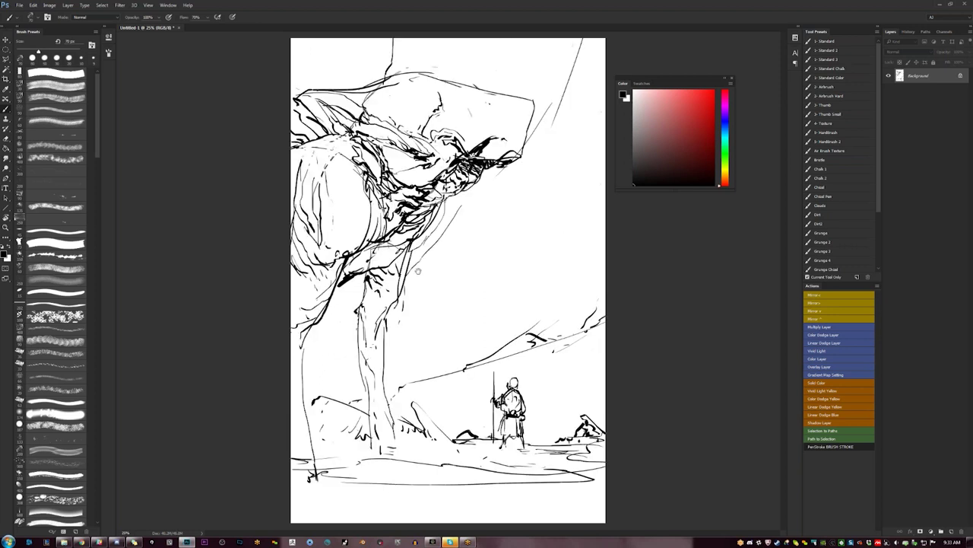
mouse_move(384, 267)
mouse_down()
mouse_move(335, 289)
mouse_move(374, 271)
mouse_move(369, 262)
mouse_move(355, 267)
mouse_move(392, 264)
mouse_move(396, 247)
mouse_up()
drag(377, 250, 387, 238)
mouse_move(386, 245)
mouse_down()
mouse_move(419, 232)
mouse_move(398, 227)
mouse_up()
drag(379, 235, 379, 224)
drag(360, 242, 388, 222)
drag(378, 225, 438, 221)
mouse_move(412, 253)
mouse_down()
mouse_move(432, 233)
mouse_move(417, 250)
mouse_up()
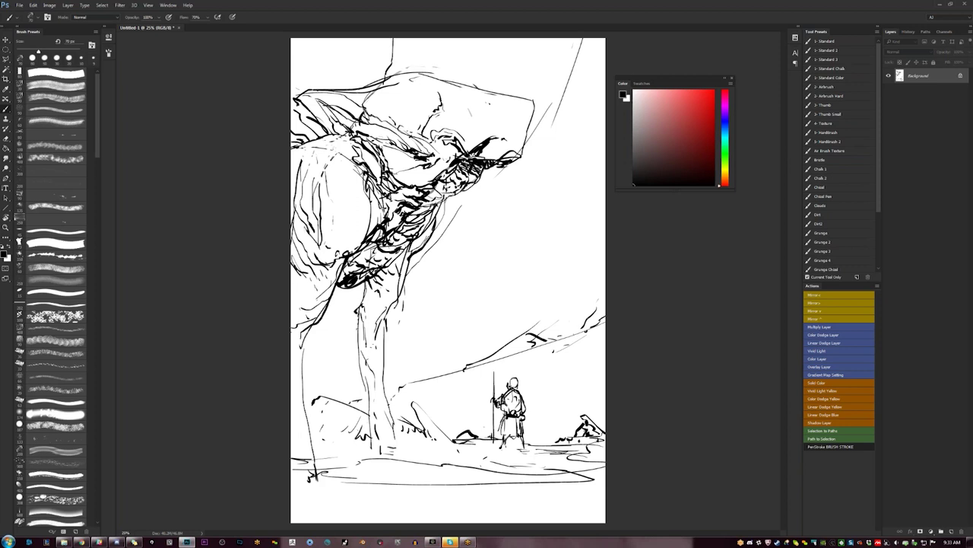
mouse_move(370, 221)
mouse_down()
mouse_move(386, 196)
mouse_move(372, 213)
mouse_up()
- Clean up the lines along the creature's upper back with white brush strokes
key(x)
mouse_move(363, 103)
mouse_down()
mouse_move(388, 82)
mouse_move(378, 85)
mouse_move(398, 83)
mouse_up()
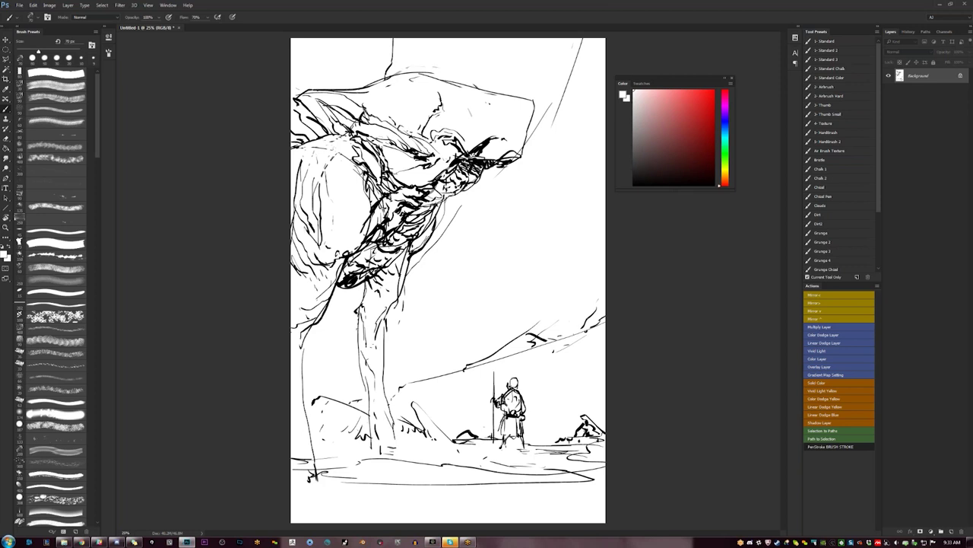
- Switch to black and add short jagged strokes along the creature's upper back at the canvas edge
key(x)
mouse_move(314, 92)
mouse_down()
mouse_move(329, 116)
mouse_move(337, 107)
mouse_up()
drag(295, 99, 314, 92)
- Flip the canvas horizontally and add black contour strokes to the creature's front leg, hind leg and foot
key(F2)
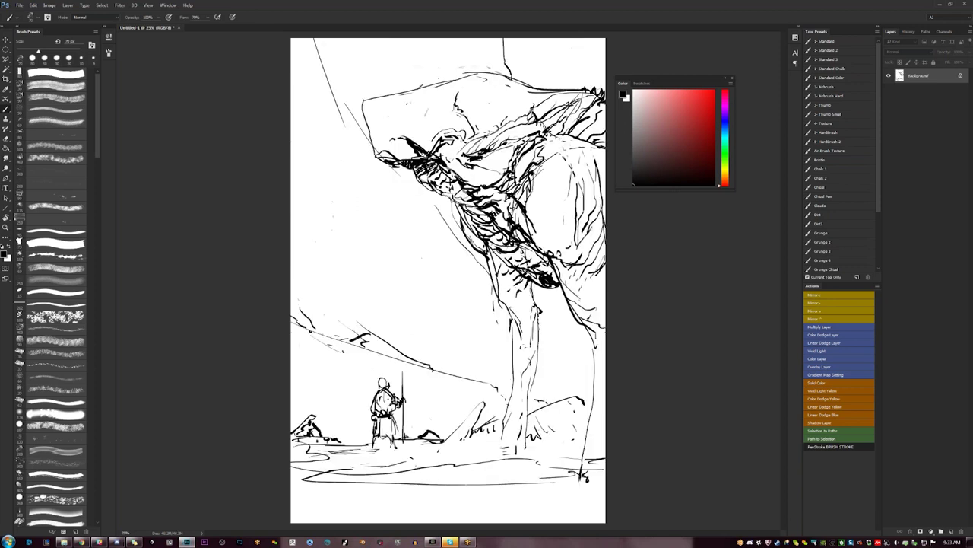
mouse_move(536, 373)
mouse_down()
mouse_move(526, 441)
mouse_move(490, 444)
mouse_up()
drag(592, 458, 568, 467)
mouse_move(596, 291)
mouse_down()
mouse_move(575, 317)
mouse_move(597, 323)
mouse_move(598, 365)
mouse_up()
mouse_move(602, 362)
mouse_down()
mouse_move(597, 431)
mouse_move(585, 449)
mouse_up()
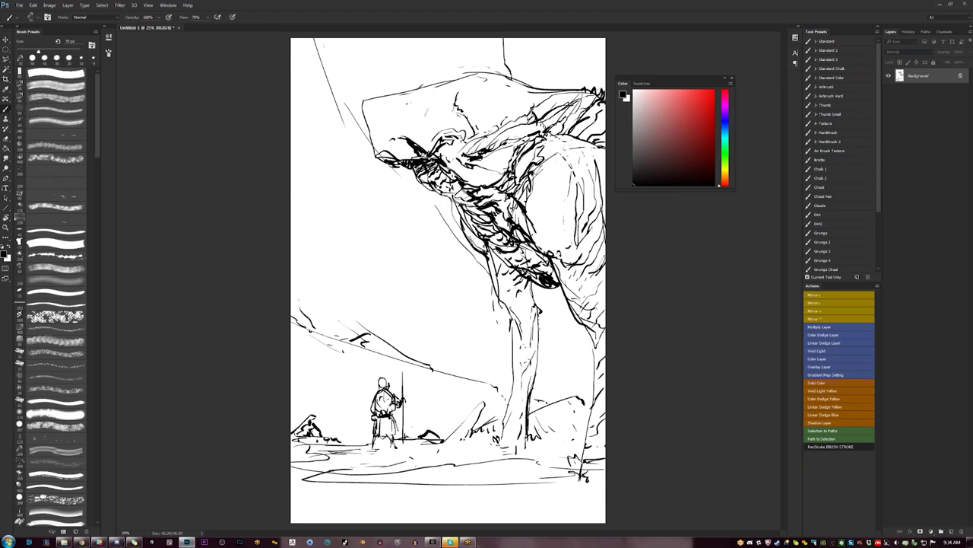
- Add small wrinkle strokes to the creature's snout and draw long whisker-like tendrils hanging below its jaw
mouse_move(383, 125)
mouse_down()
mouse_move(404, 156)
mouse_move(373, 147)
mouse_up()
drag(376, 111, 403, 221)
mouse_move(393, 165)
mouse_down()
mouse_move(408, 226)
mouse_move(394, 183)
mouse_move(415, 192)
mouse_up()
drag(404, 167, 423, 196)
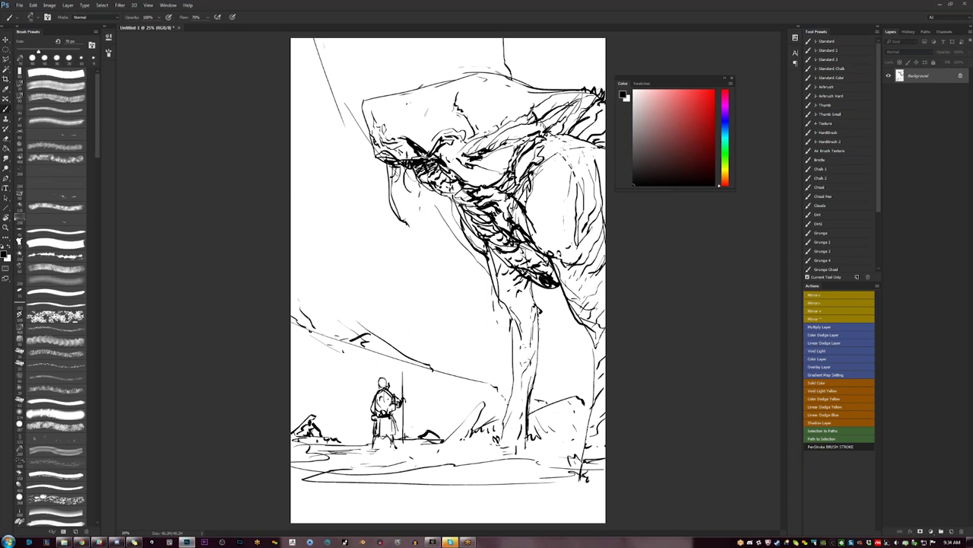
- Duplicate the sketch onto its own layer and insert a new white-filled layer between it and the Background
key(ctrl+j)
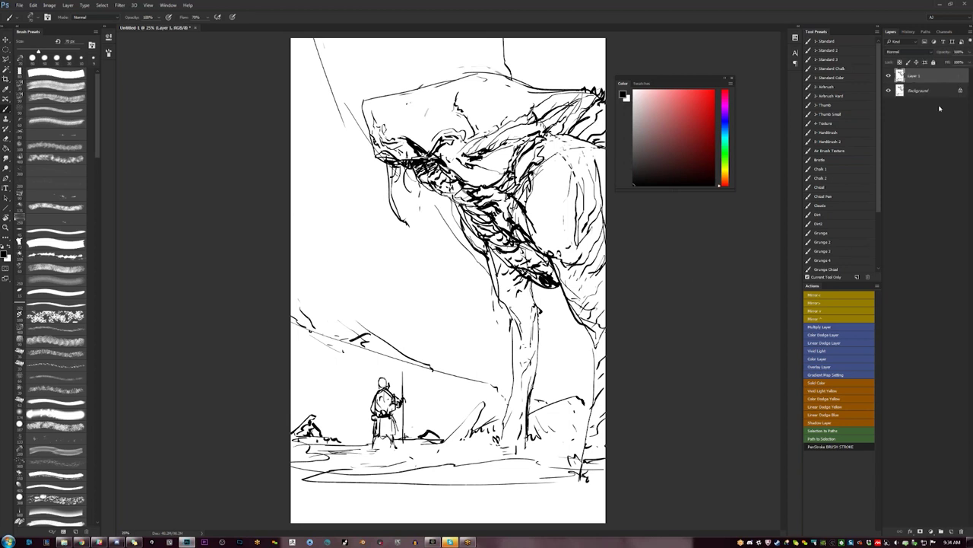
click(937, 92)
key(ctrl+shift+alt+n)
key(g)
key(x)
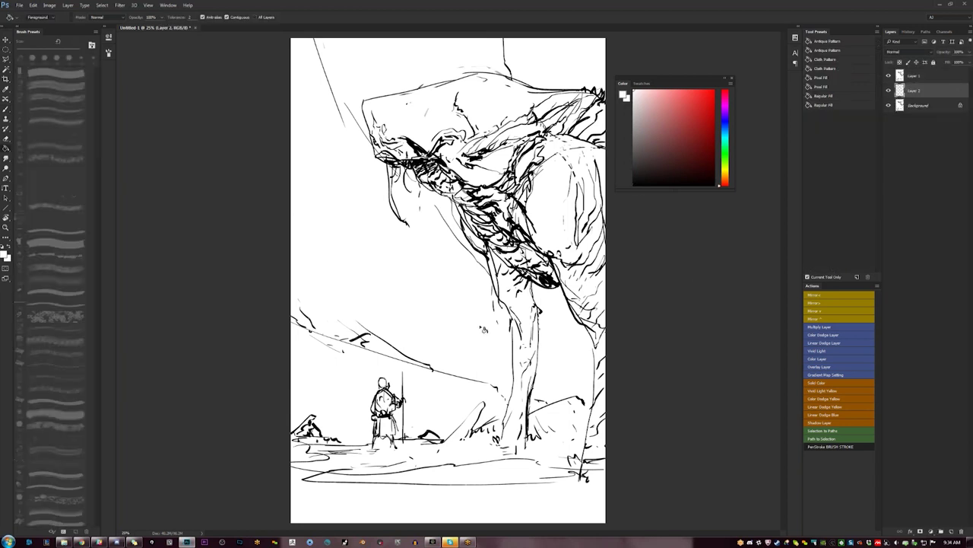
click(475, 357)
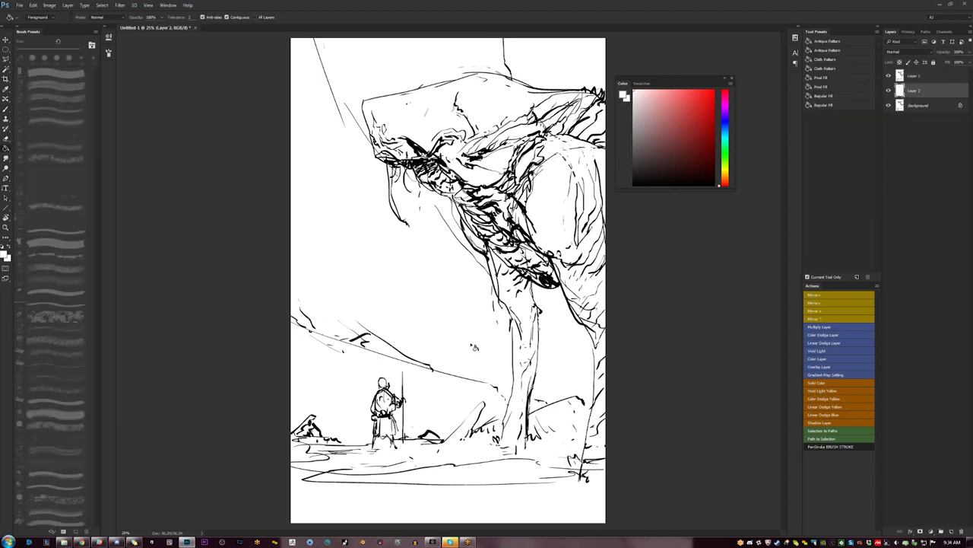
- Set the duplicated sketch layer (Layer 1) to Multiply and lower its fill to soften the lines to grey
click(914, 76)
click(908, 52)
click(902, 78)
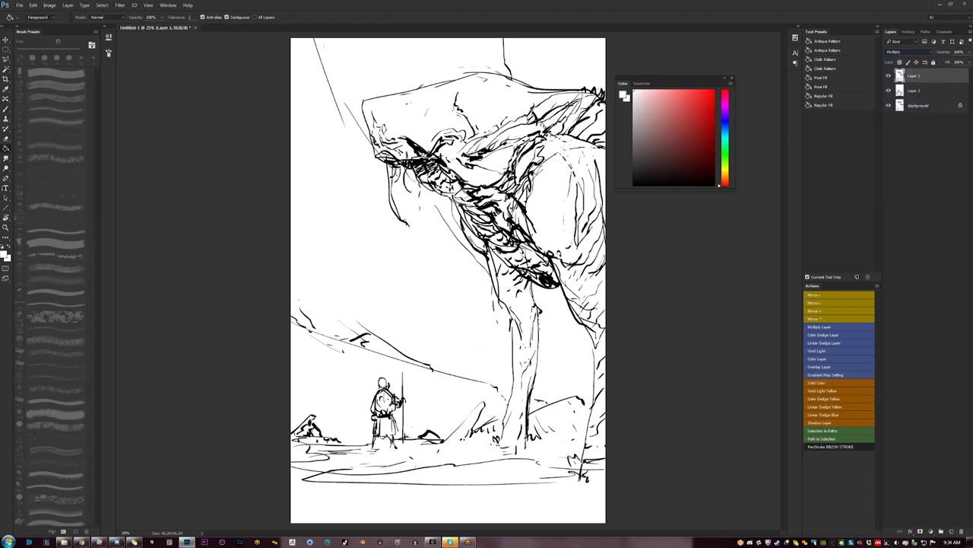
click(916, 90)
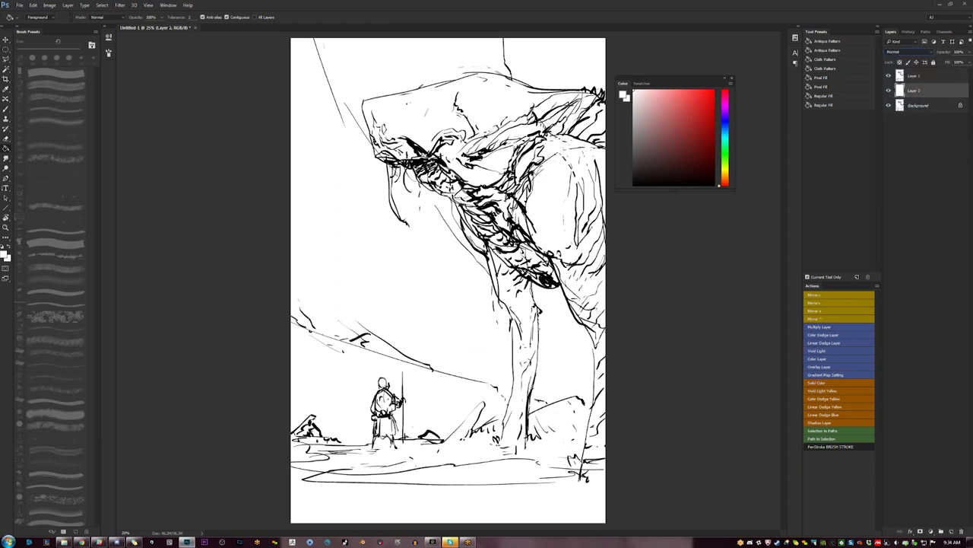
click(915, 76)
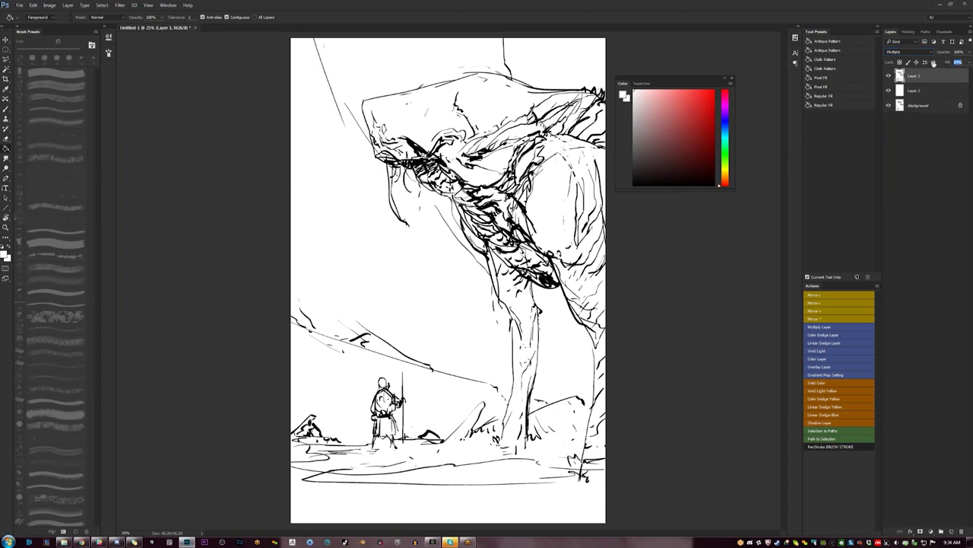
drag(948, 62, 930, 63)
- On Layer 2, airbrush broad blue tones across the creature and sky using the 2- Airbrush preset
click(915, 90)
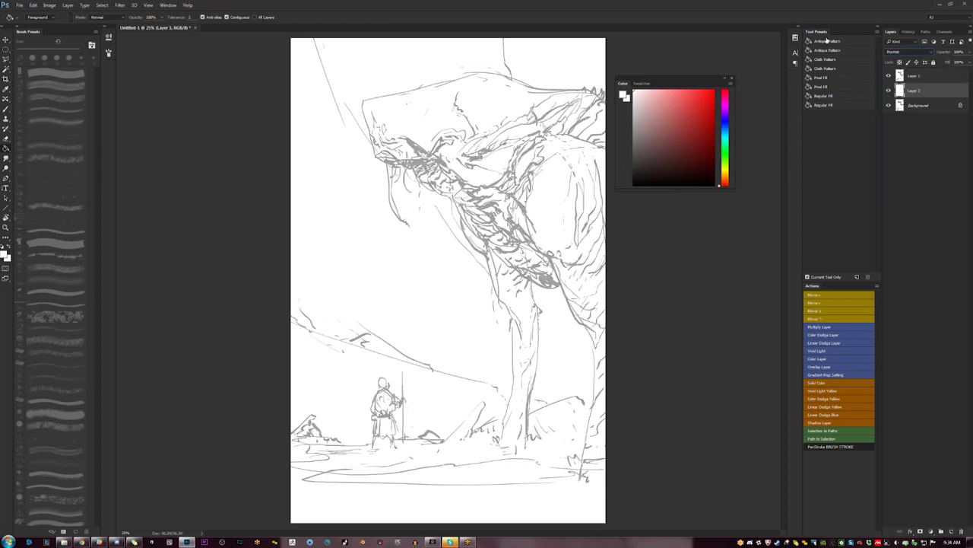
key(b)
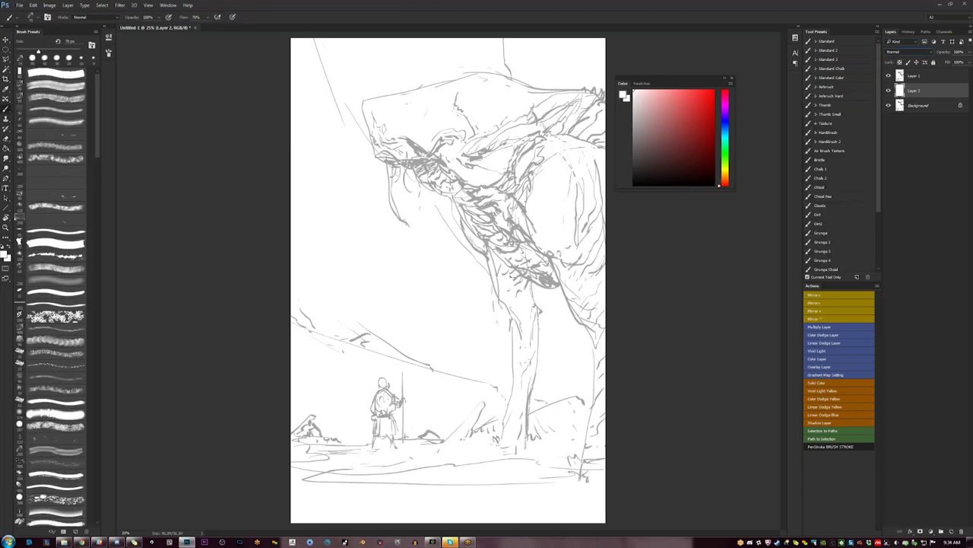
click(833, 87)
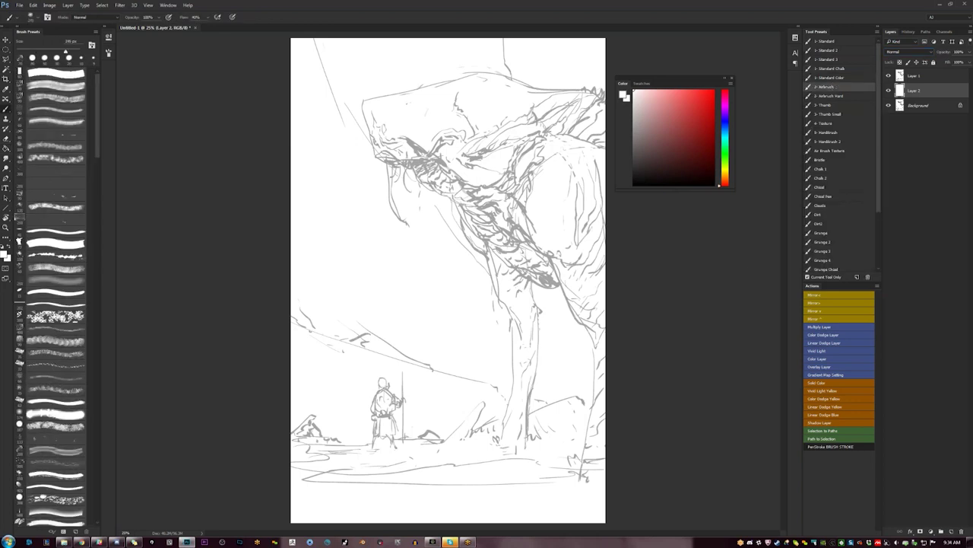
drag(676, 79, 714, 66)
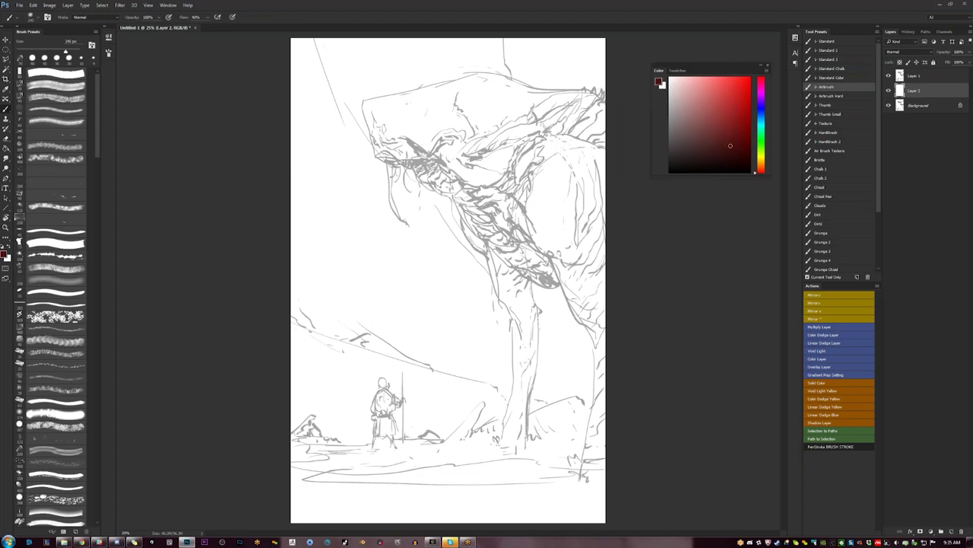
click(761, 113)
click(729, 110)
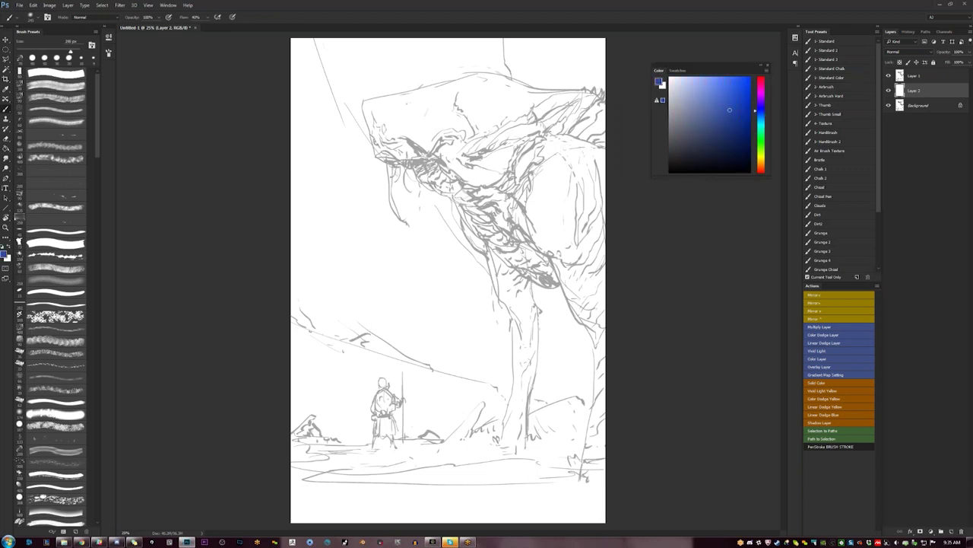
mouse_move(566, 72)
mouse_down()
mouse_move(267, 6)
mouse_move(563, 251)
mouse_move(452, 198)
mouse_move(306, 232)
mouse_move(320, 33)
mouse_move(340, 209)
mouse_up()
drag(456, 304, 508, 335)
- Airbrush dark teal and black over the top of the canvas and down across the blue area
drag(736, 146, 749, 140)
click(761, 138)
mouse_move(581, 49)
mouse_down()
mouse_move(425, 6)
mouse_move(222, 35)
mouse_move(559, 80)
mouse_up()
key(d)
mouse_move(580, 21)
mouse_down()
mouse_move(539, 2)
mouse_move(563, 8)
mouse_move(241, 44)
mouse_move(358, 127)
mouse_move(337, 150)
mouse_move(387, 158)
mouse_move(456, 251)
mouse_move(548, 289)
mouse_up()
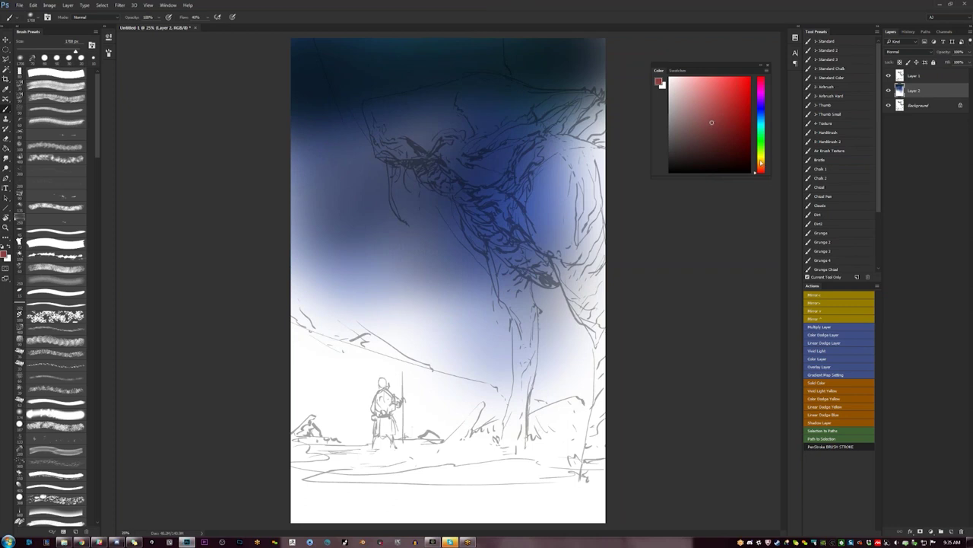
- Shift the colour to a muted orange and airbrush it over the creature's head and chest
drag(760, 162, 764, 169)
drag(395, 80, 286, 95)
drag(365, 103, 434, 107)
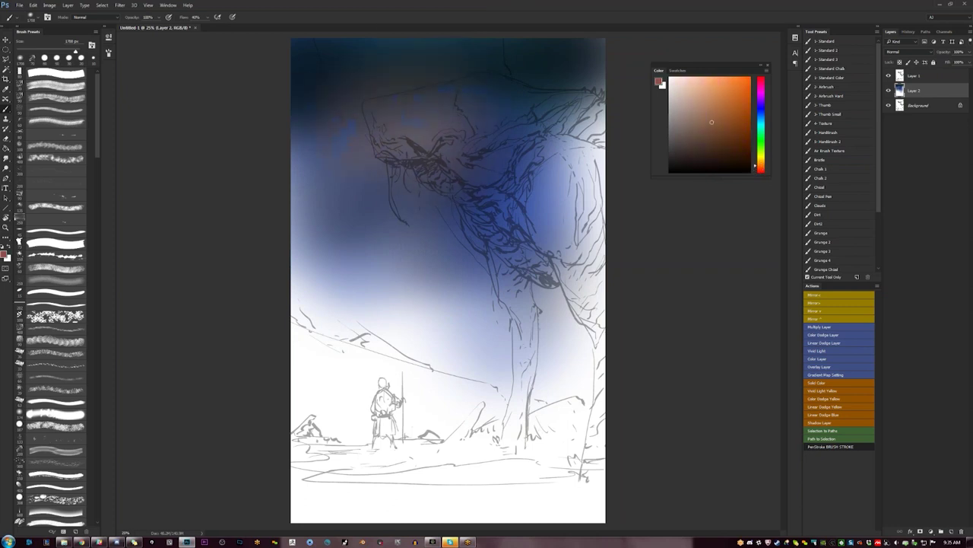
drag(533, 196, 469, 195)
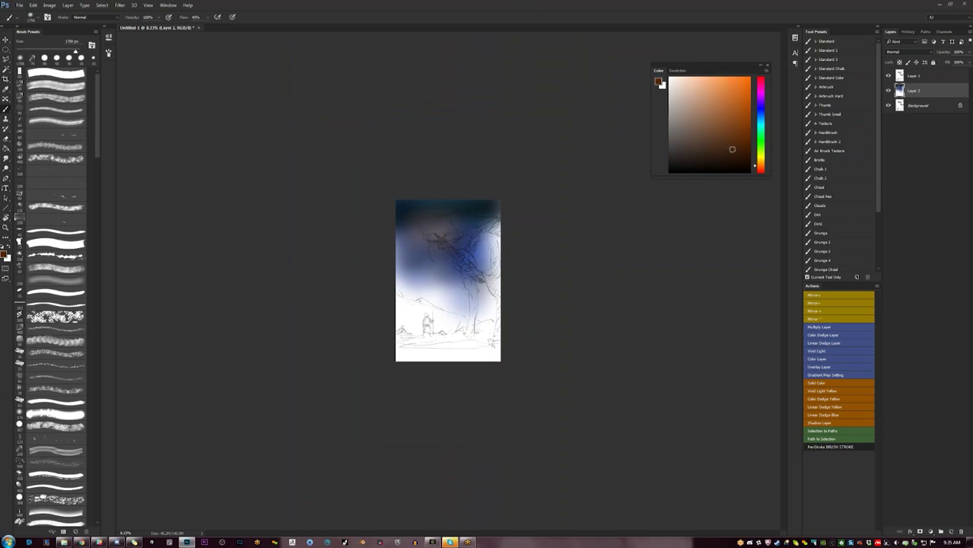
- Darken the sky and the ground with broad dark brown and black airbrush strokes
mouse_move(421, 201)
mouse_down()
mouse_move(489, 197)
mouse_move(502, 222)
mouse_move(382, 351)
mouse_move(510, 337)
mouse_move(415, 346)
mouse_up()
key(d)
mouse_move(403, 257)
mouse_down()
mouse_move(392, 272)
mouse_move(404, 256)
mouse_move(438, 304)
mouse_move(407, 335)
mouse_move(453, 285)
mouse_move(489, 304)
mouse_move(449, 342)
mouse_move(495, 363)
mouse_move(485, 360)
mouse_up()
- Paint a dark textured stroke across the foreground ground with a Grunge brush preset
key(bracketleft)
key(bracketleft)
key(bracketleft)
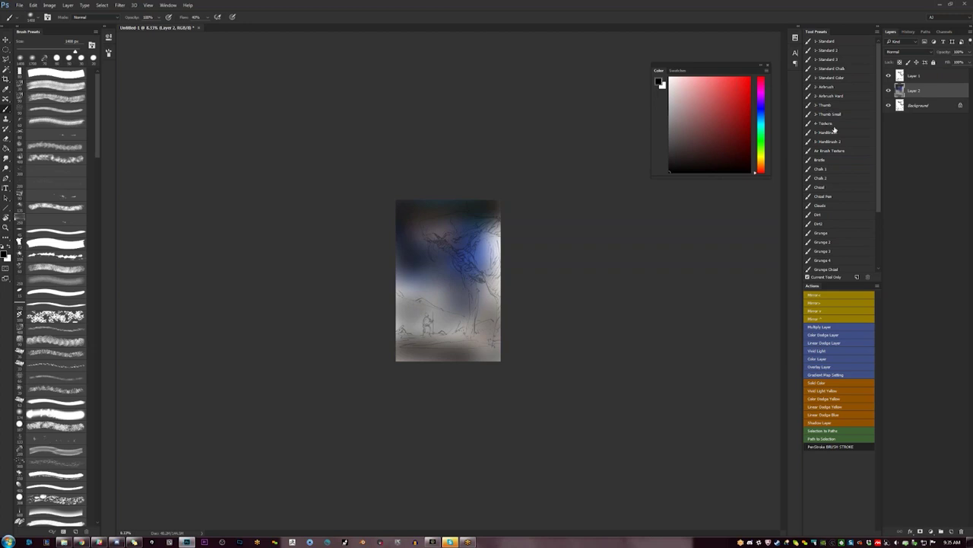
click(841, 251)
key(z)
click(470, 362)
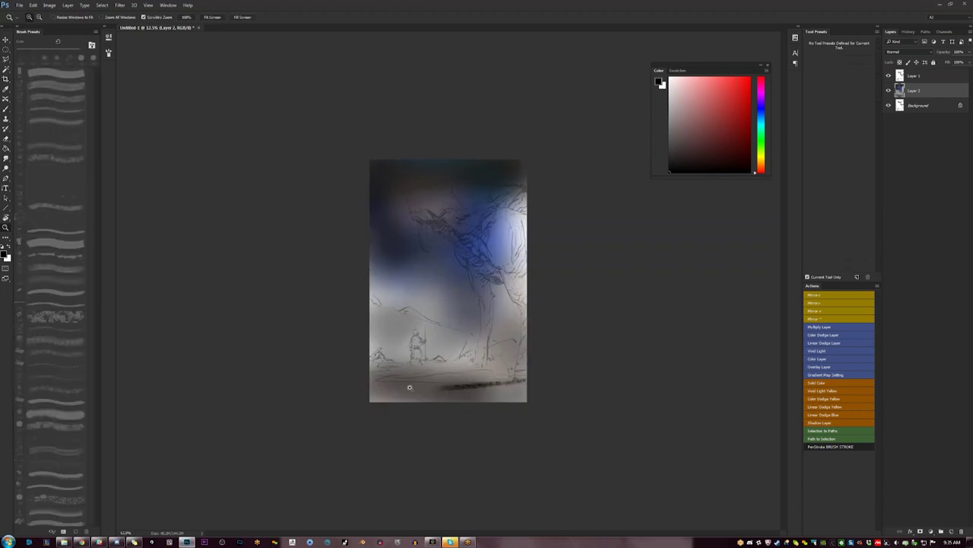
- Open the empty reference-image board, place it beside the canvas and switch to the Chrome browser
click(169, 542)
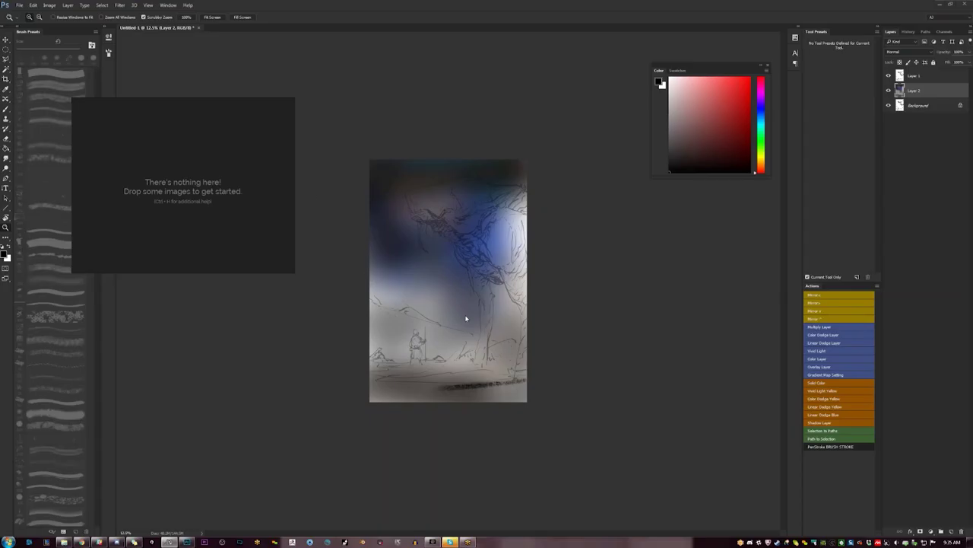
drag(224, 155, 264, 115)
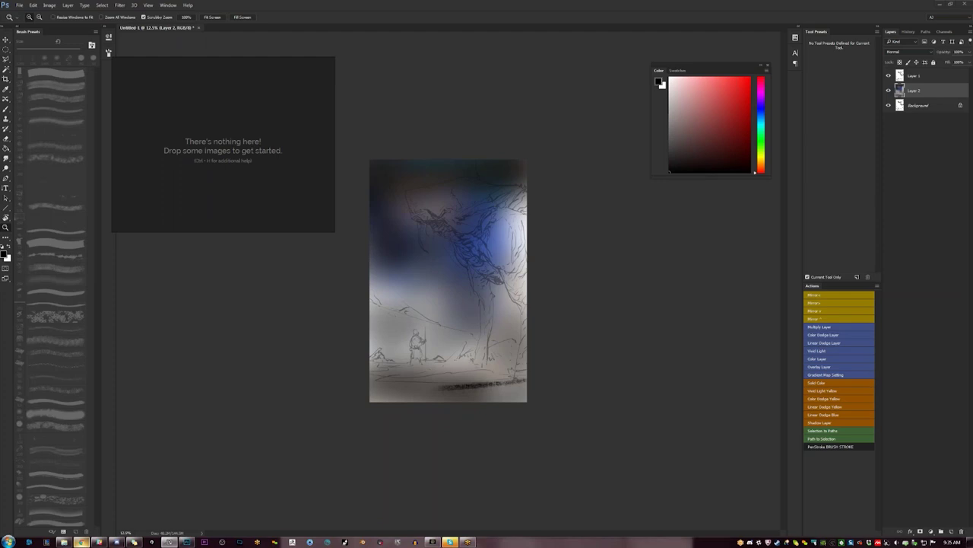
click(81, 542)
drag(738, 70, 788, 76)
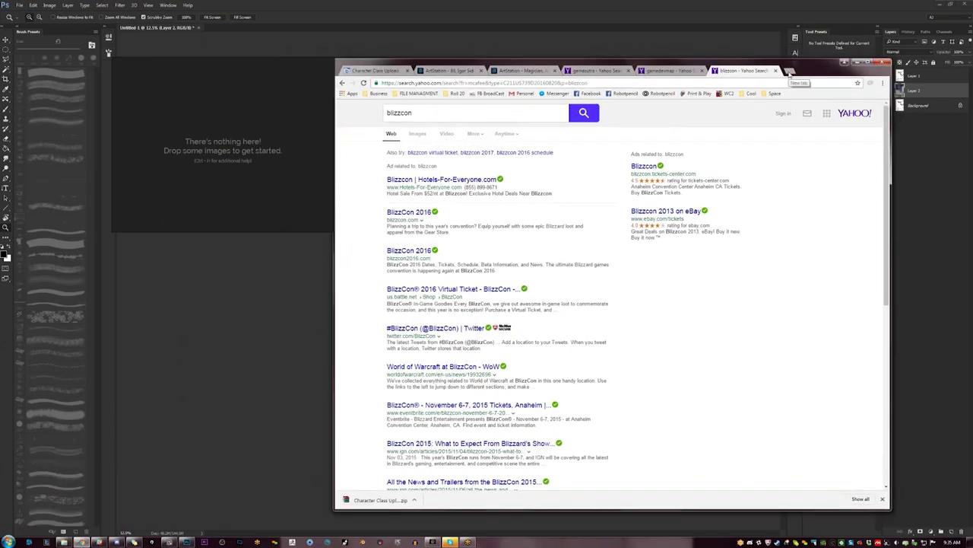
- Open a new tab, close the blizzcon and gamedevmap search tabs, and return to the gamasutra results
click(788, 71)
click(718, 71)
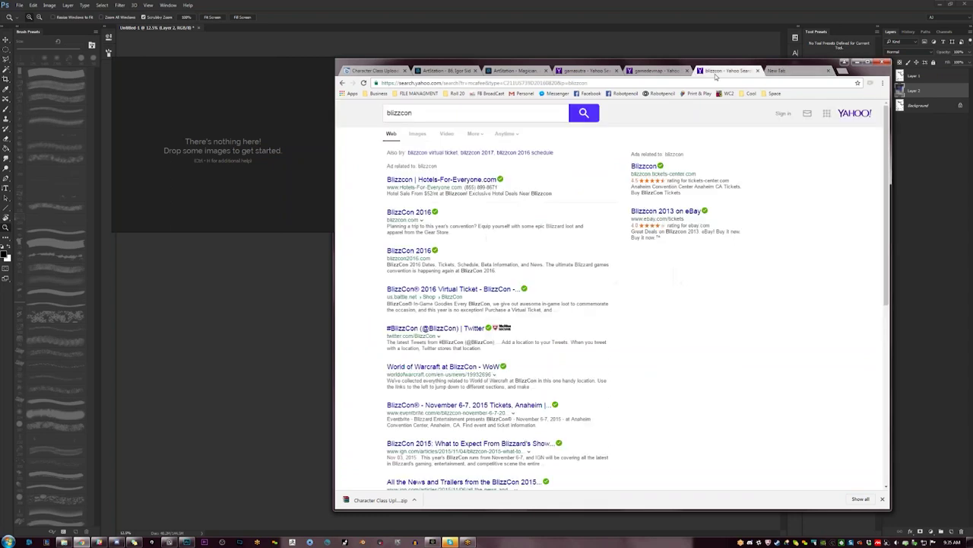
click(692, 82)
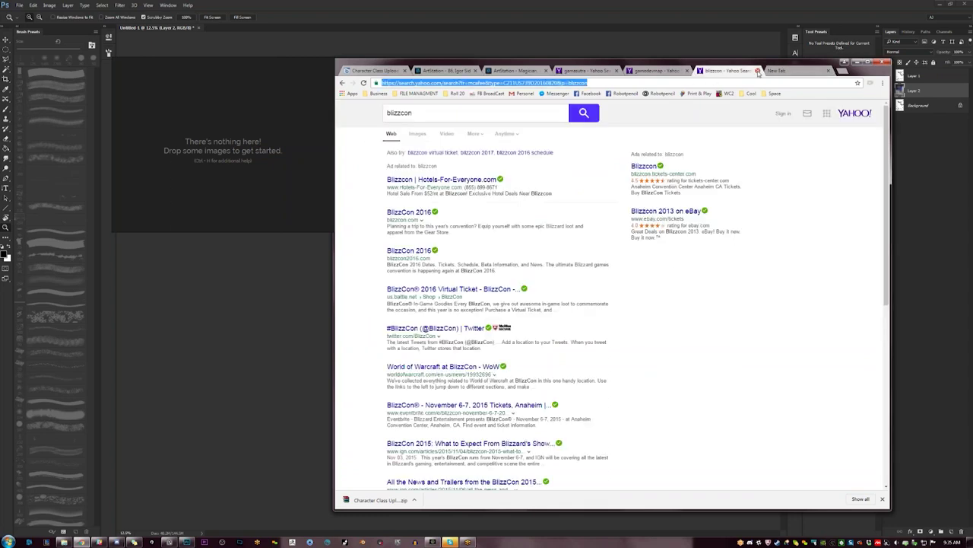
click(758, 71)
click(689, 70)
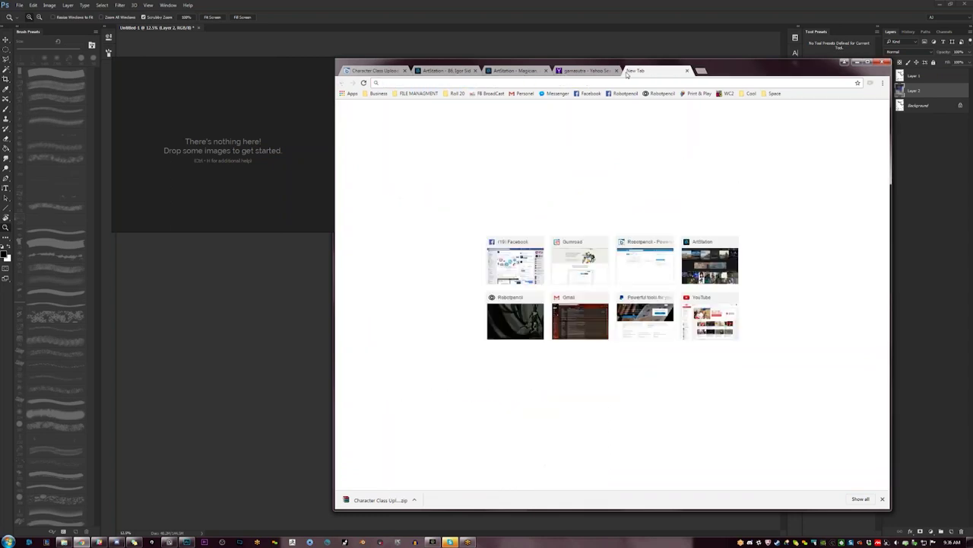
click(597, 70)
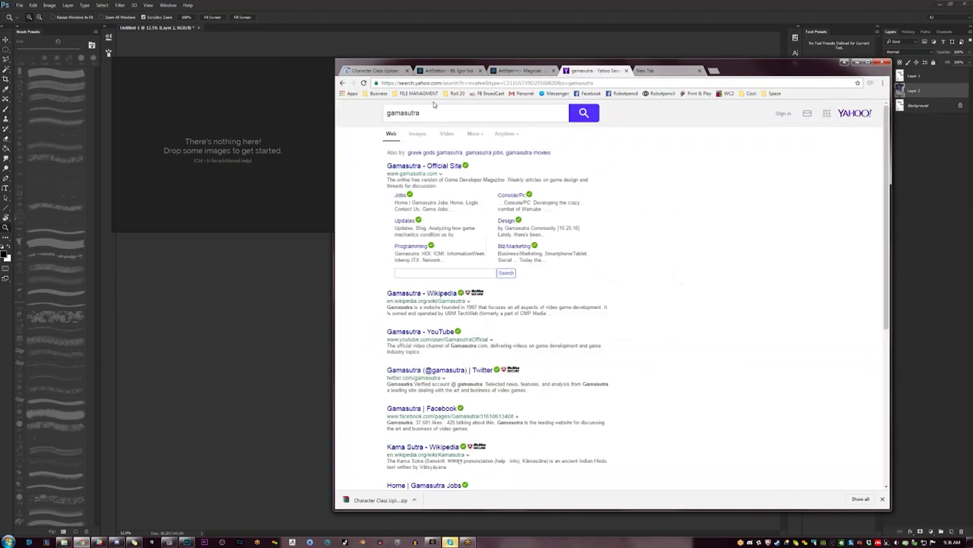
- Change Chrome's default search engine from Secure Search to Google and close the settings
click(883, 83)
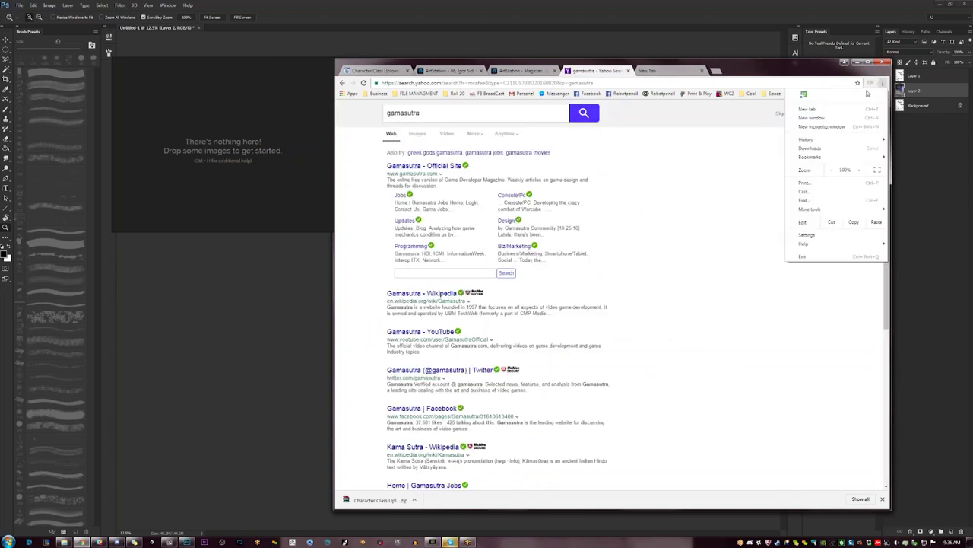
click(816, 240)
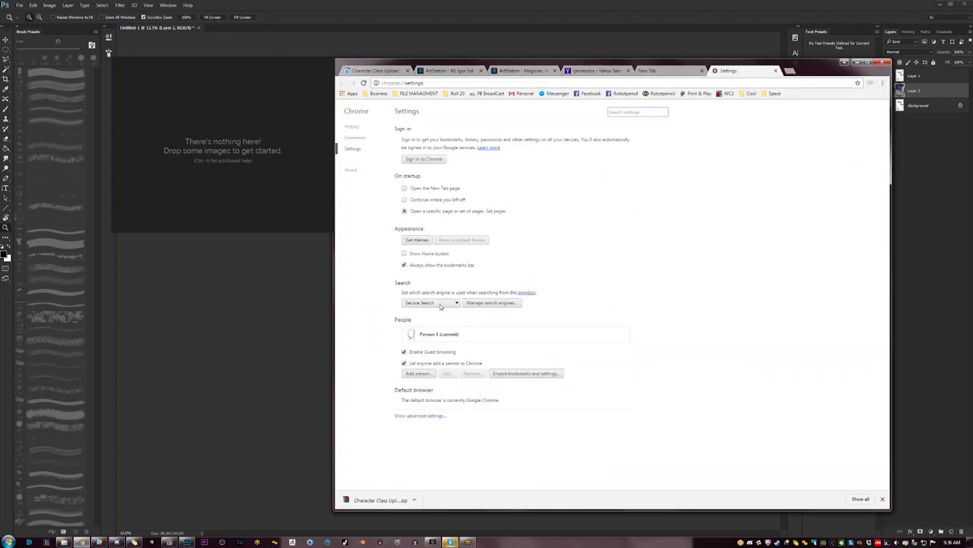
click(440, 305)
click(428, 333)
click(776, 70)
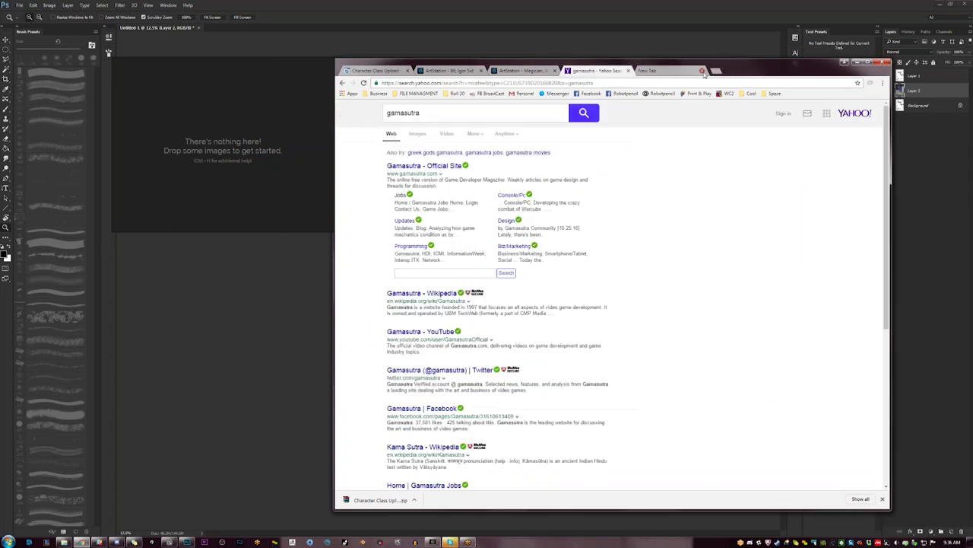
- Close the empty tab and the gamasutra search tab, and open a fresh new tab
click(702, 70)
click(629, 70)
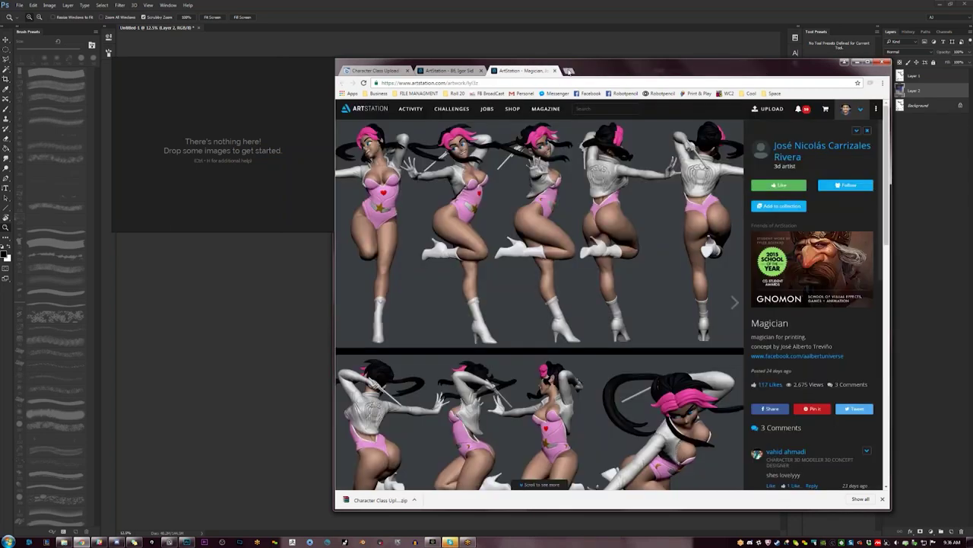
click(569, 70)
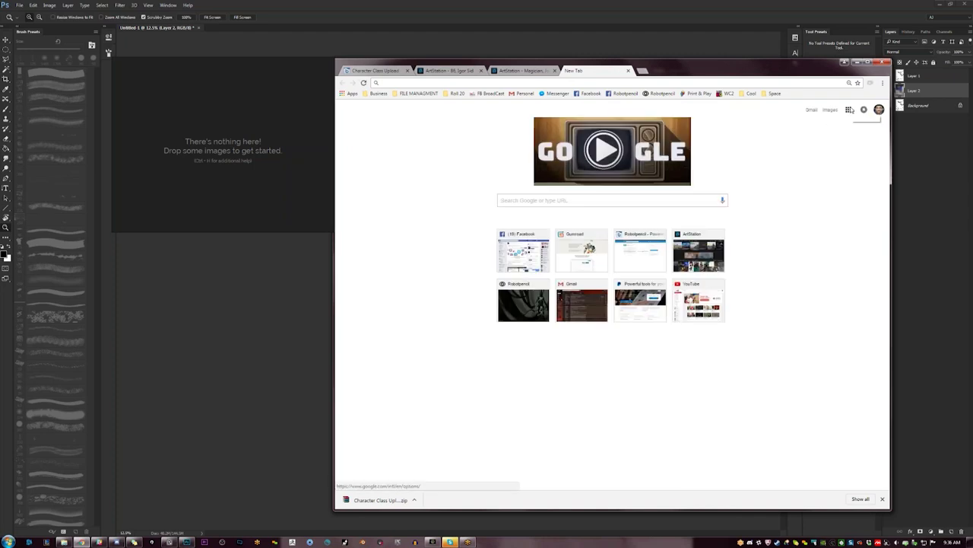
- Go to Facebook, search for the concept artist who posts the daily lunch sketches and open that artist's profile
click(850, 110)
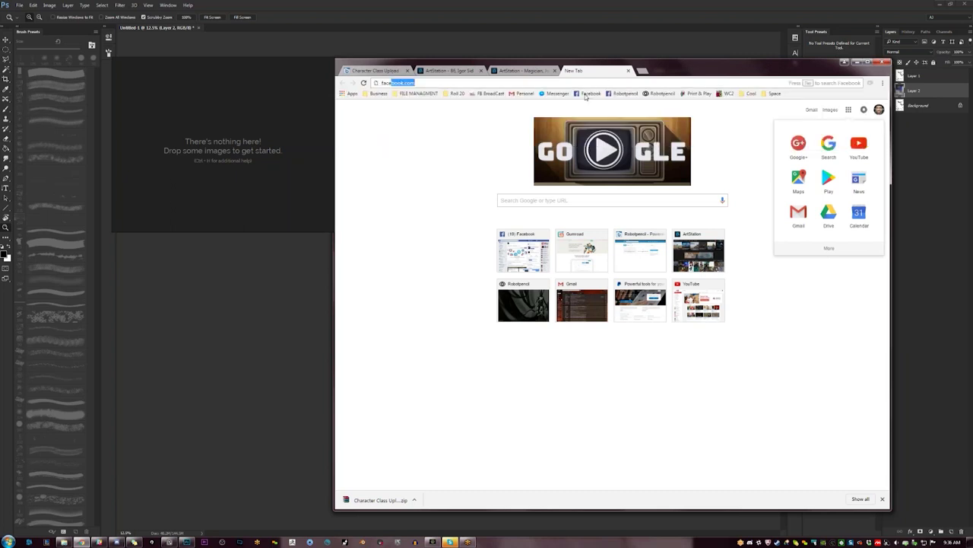
click(590, 93)
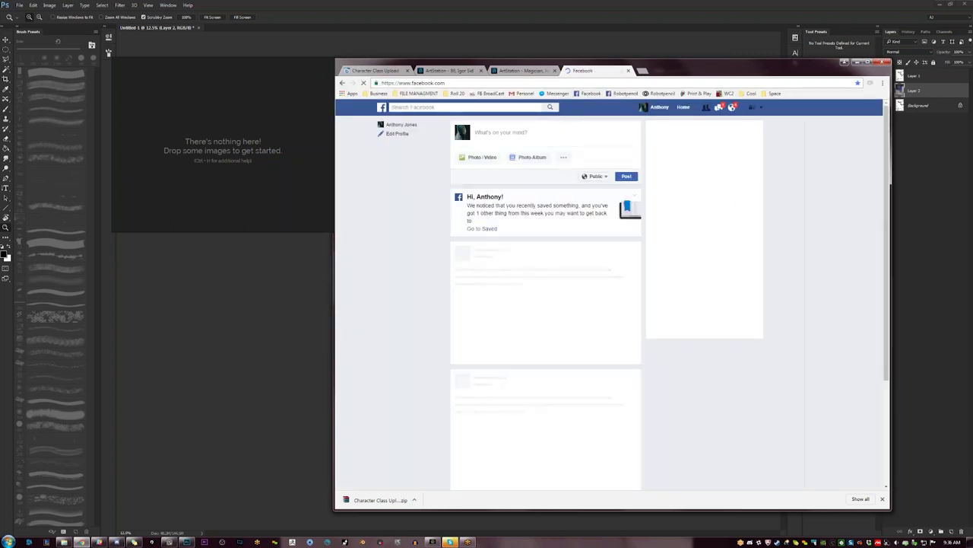
click(489, 106)
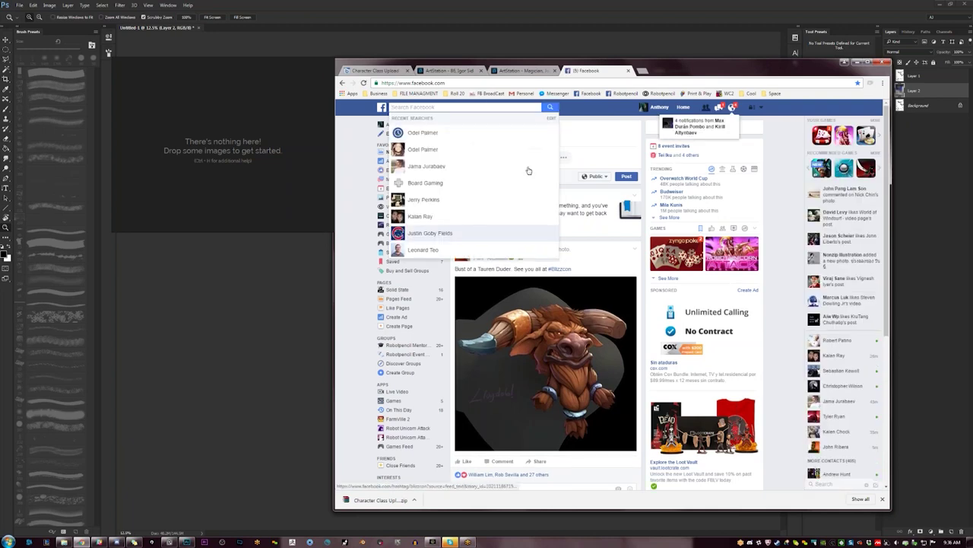
text(jo)
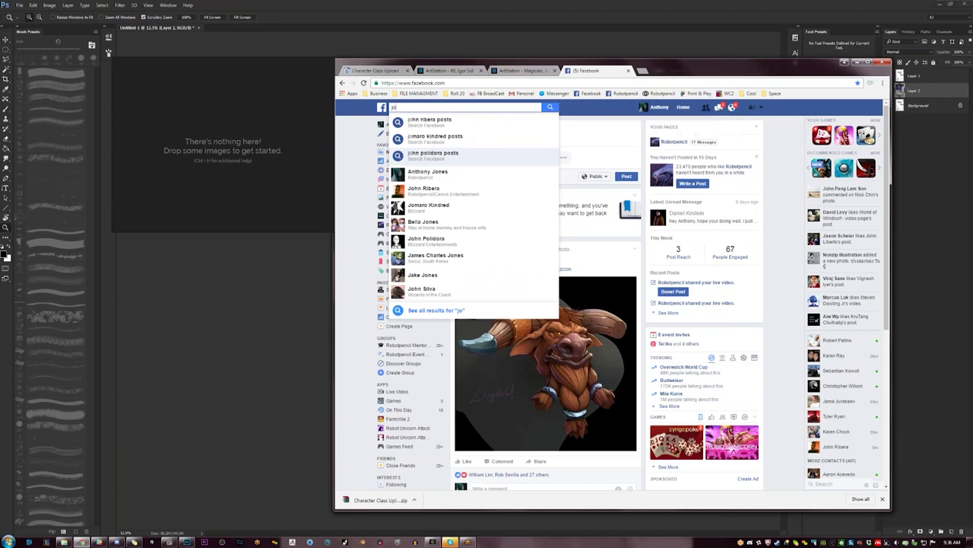
text(hn)
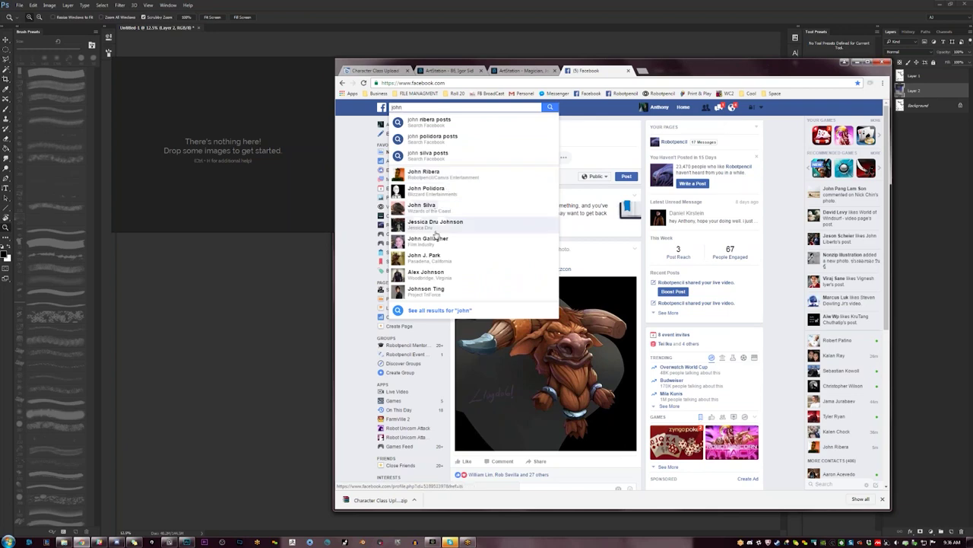
click(455, 260)
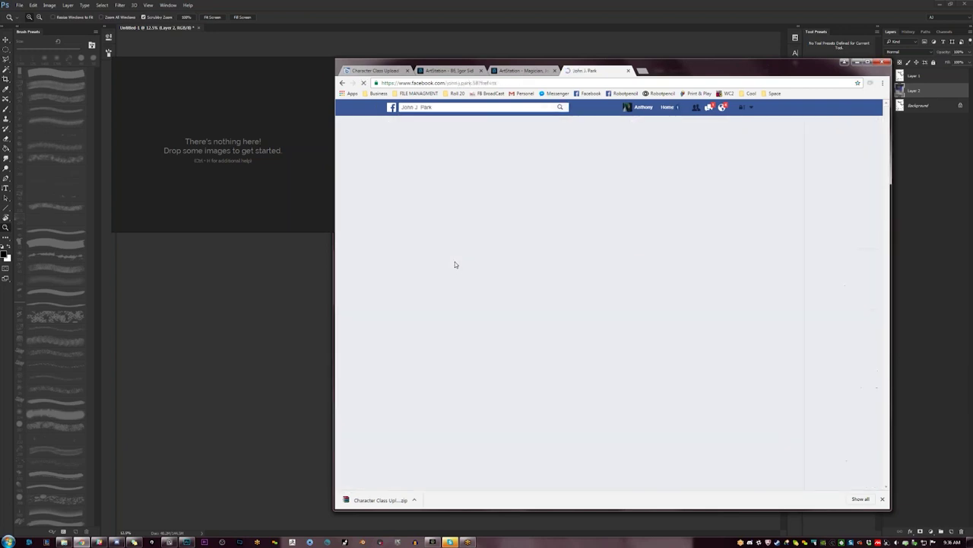
- Examine the beach radar-dish painting at full-window size and the radar-vehicle sketch among the profile's posts
scroll(560, 274, down, 3)
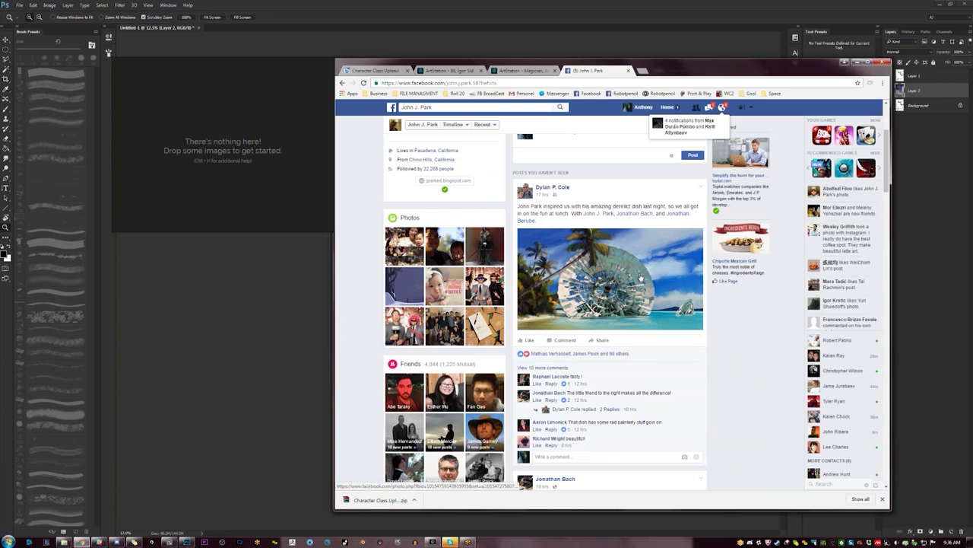
click(641, 278)
click(865, 64)
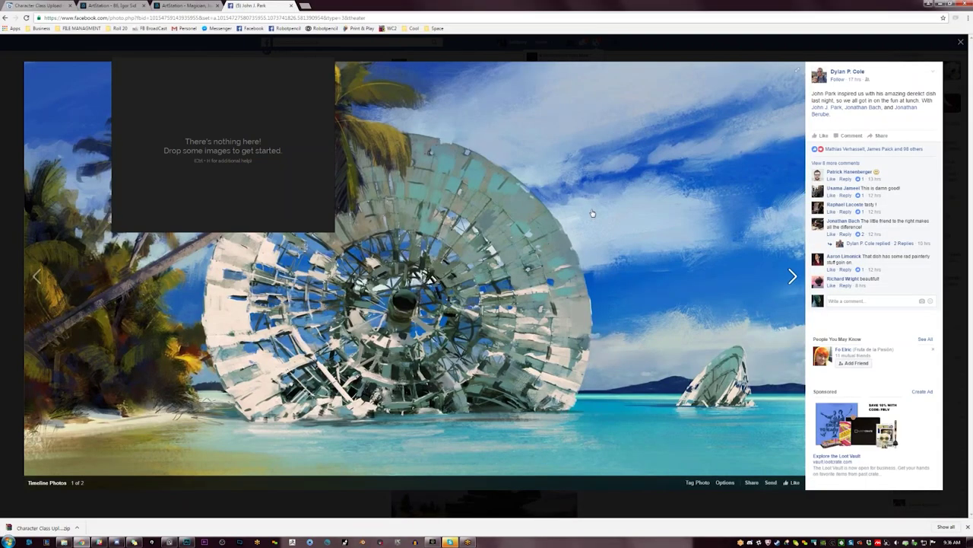
drag(673, 3, 571, 29)
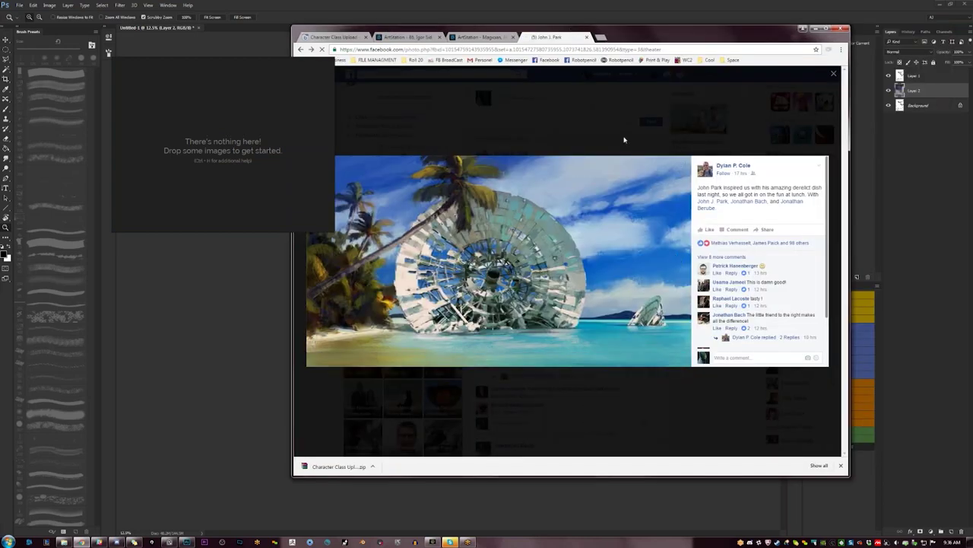
click(626, 139)
scroll(606, 328, down, 2)
scroll(606, 328, down, 2)
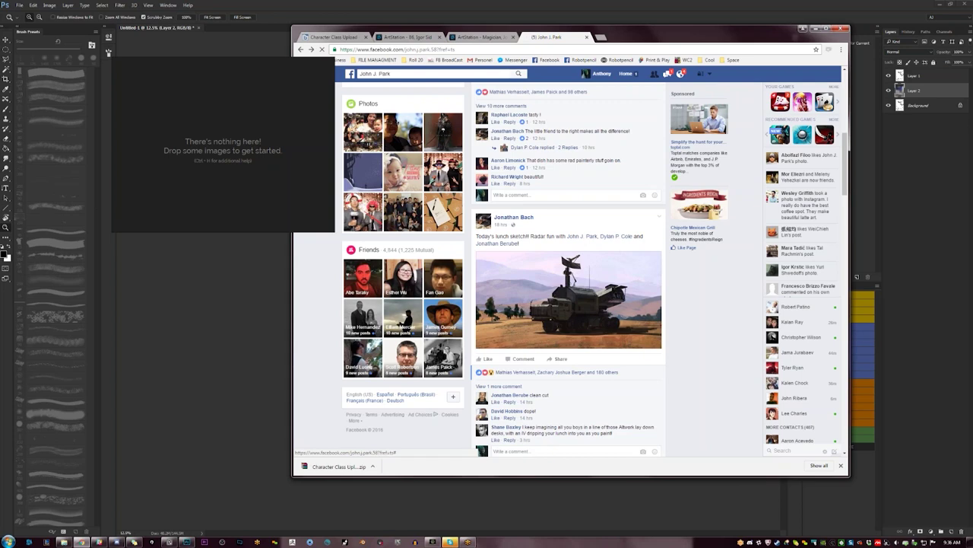
click(612, 304)
key(Escape)
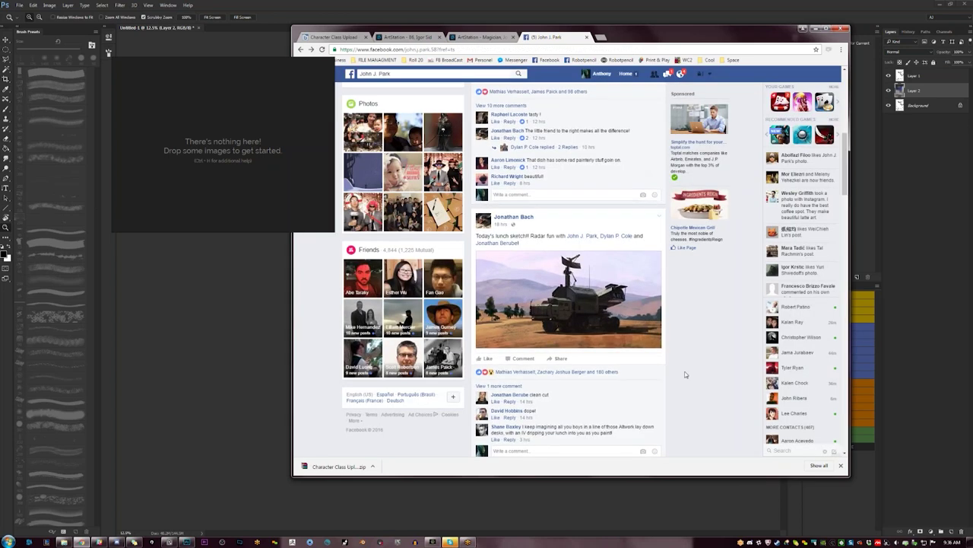
- Enlarge the satellite-dish painting with the green cloudy sky and add it to the reference board
scroll(683, 373, down, 4)
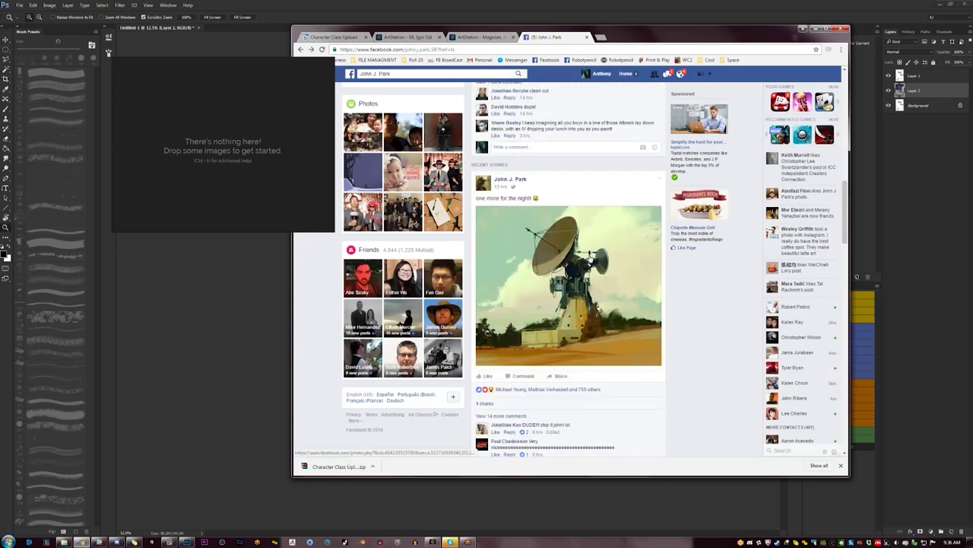
scroll(358, 299, down, 1)
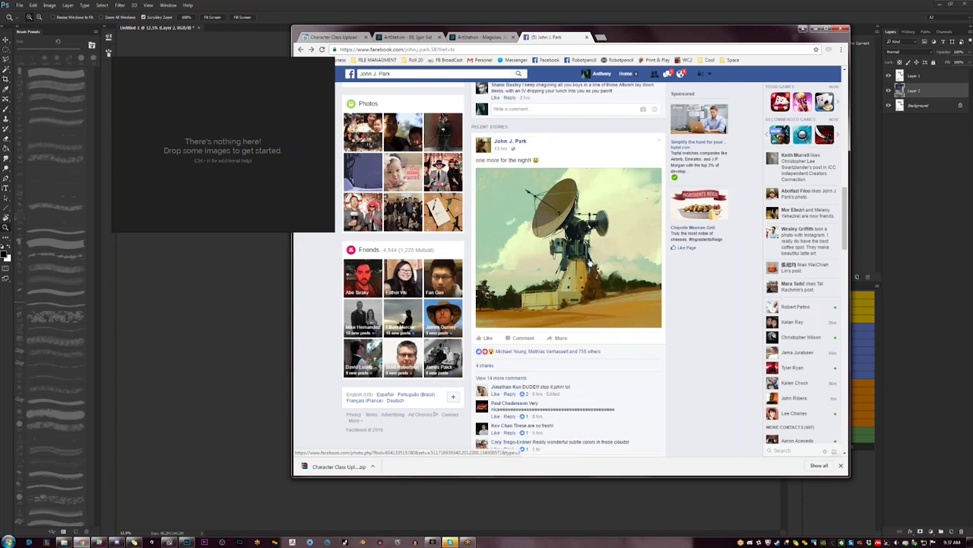
click(571, 245)
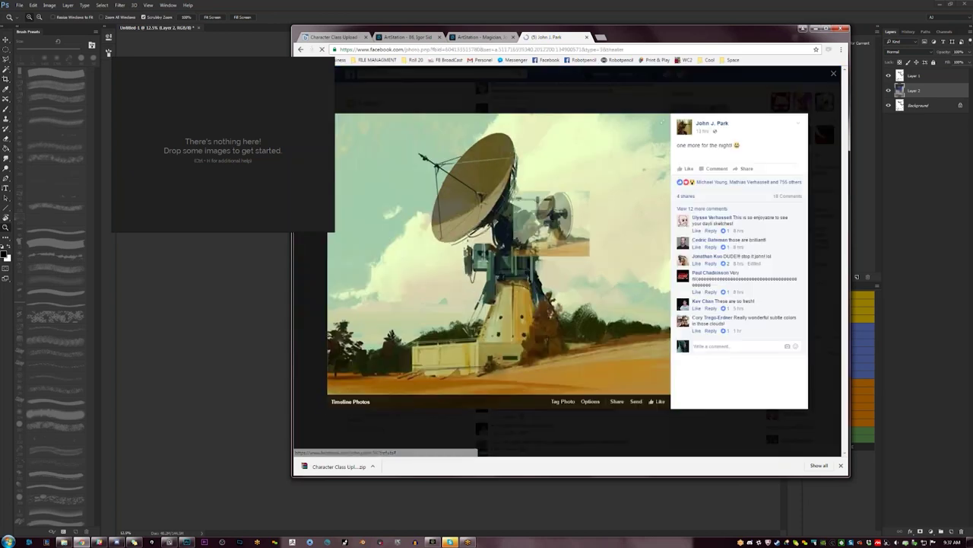
drag(559, 223, 222, 145)
click(606, 87)
- Add the dark satellite-dish painting with bare trees to the reference board and close its enlarged view
scroll(605, 333, down, 4)
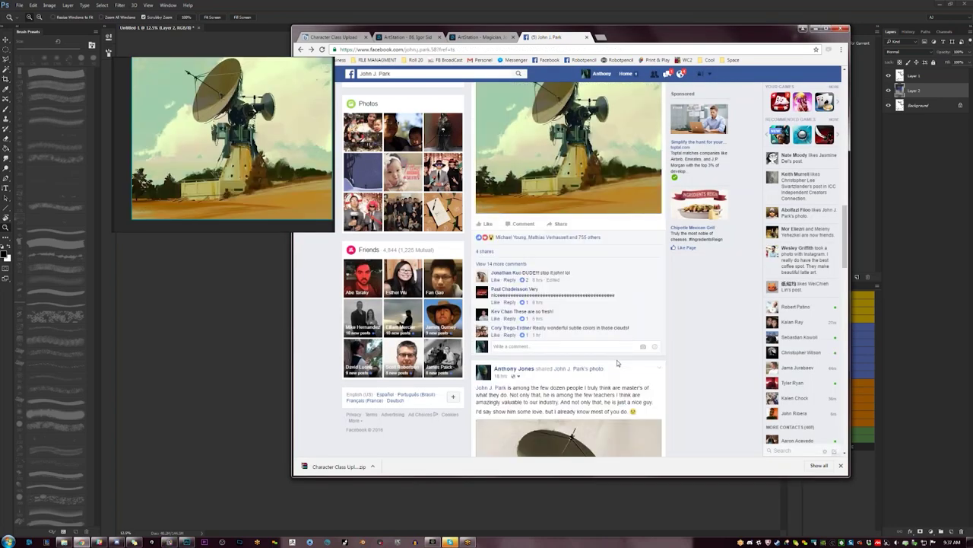
click(605, 334)
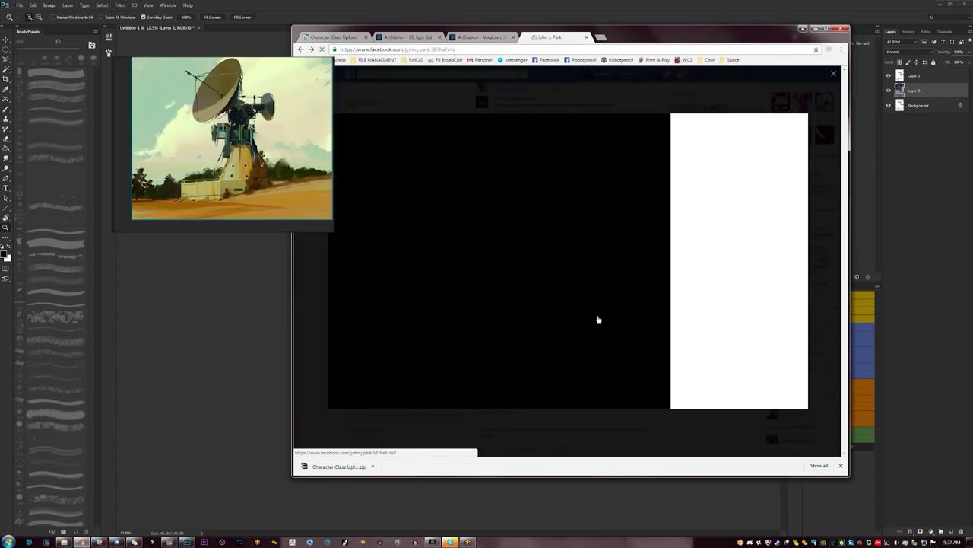
drag(584, 211, 247, 152)
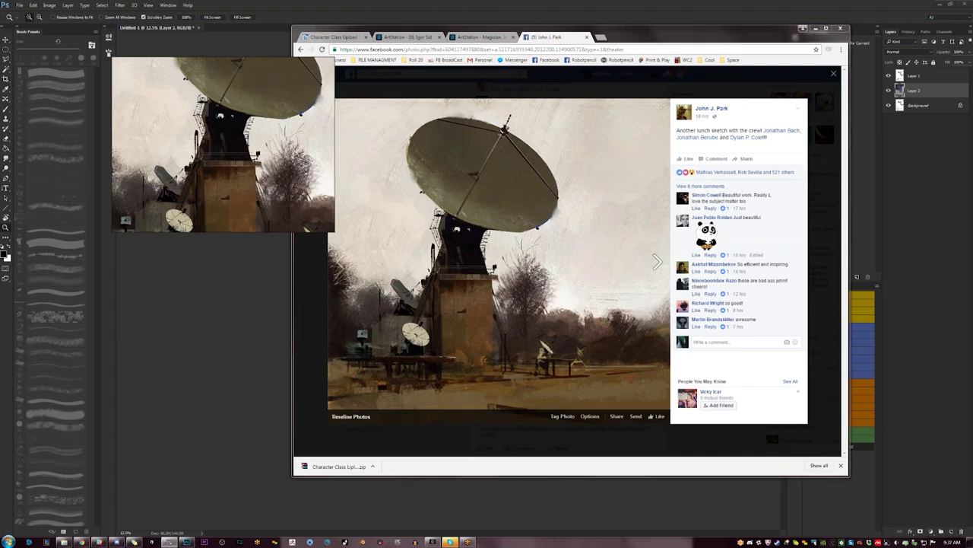
click(771, 426)
- Find the "another sketch break" post and add its broken satellite-dish painting to the reference board
scroll(612, 389, down, 2)
scroll(612, 389, down, 10)
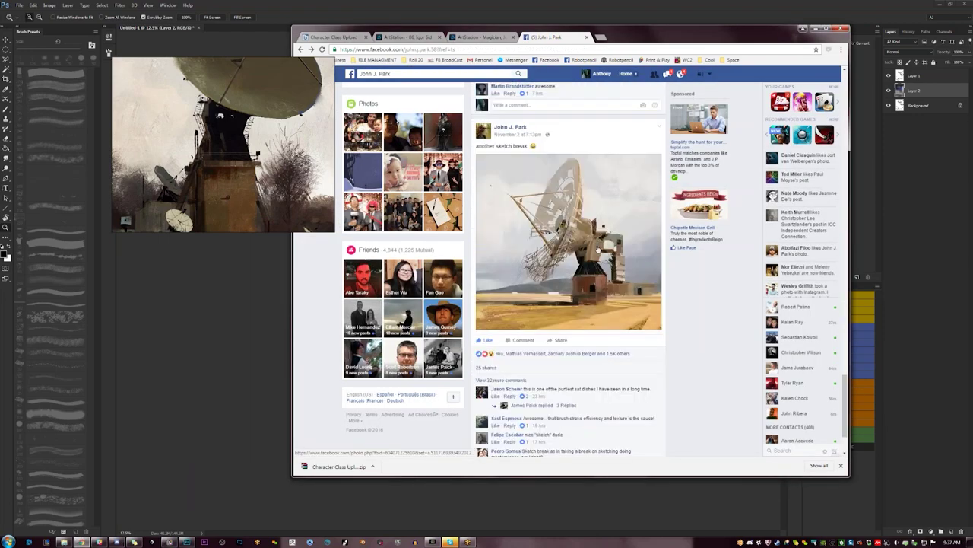
click(598, 251)
drag(411, 213, 220, 144)
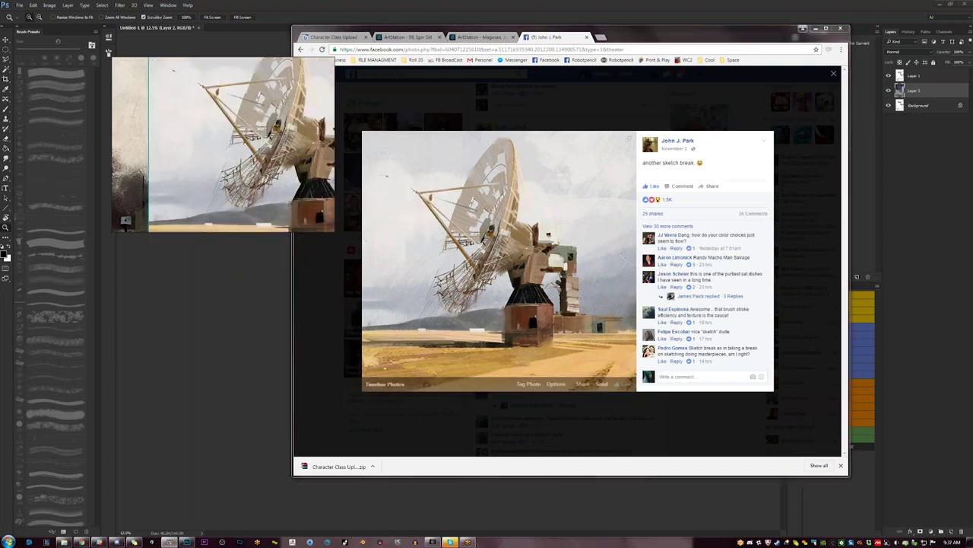
click(358, 299)
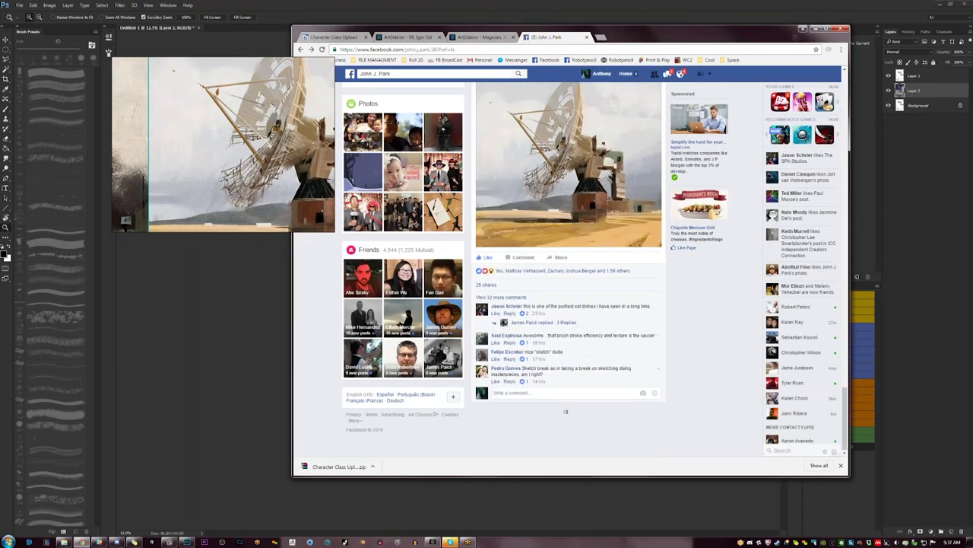
- Add the yellow-field painting with the small white dish to the reference board and close its enlarged view
scroll(658, 380, down, 4)
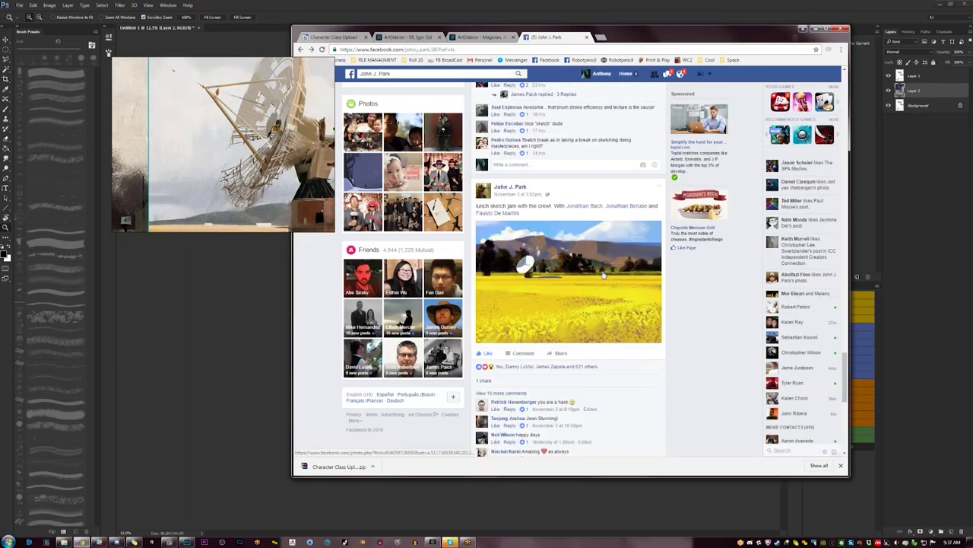
click(596, 267)
drag(595, 267, 213, 167)
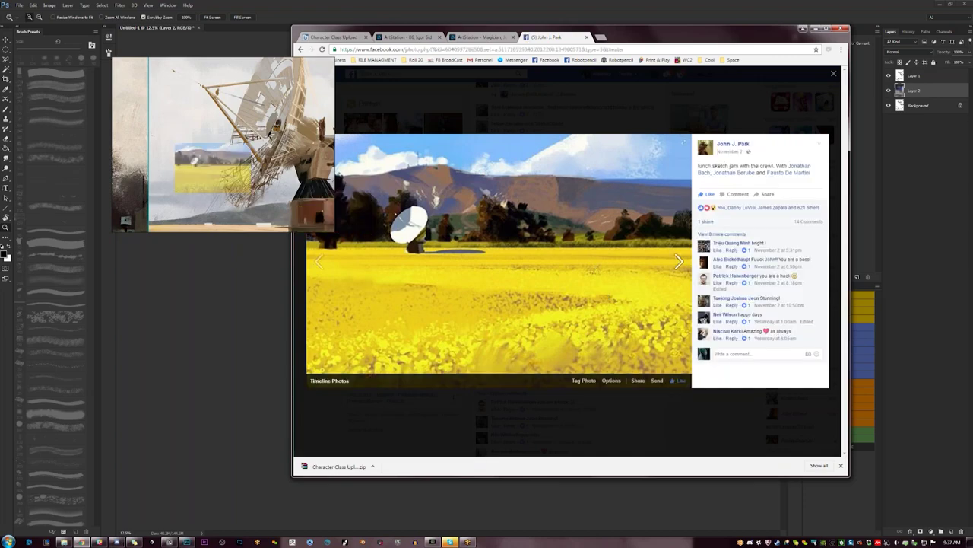
click(358, 299)
- Look over the cattle landscape post and reposition the reference board to frame the yellow-field painting
scroll(680, 380, down, 5)
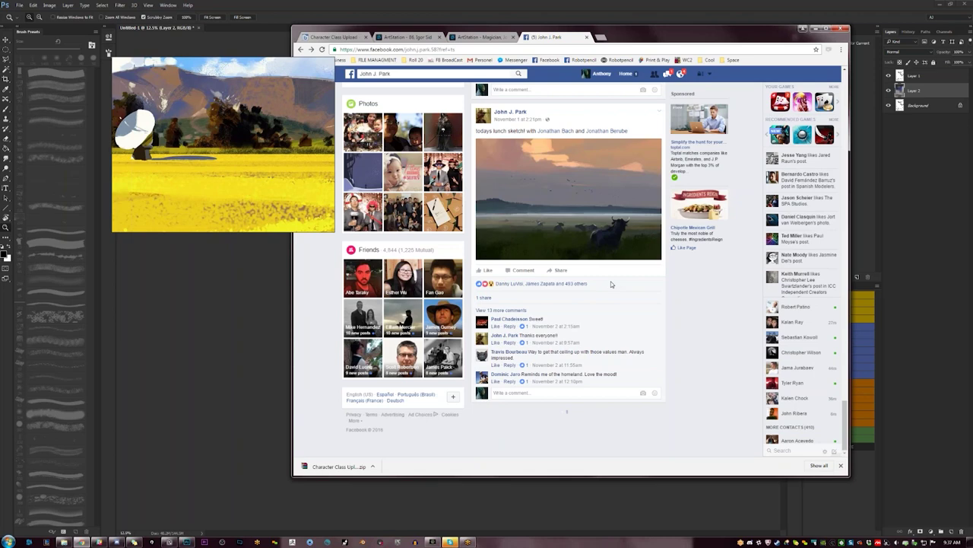
scroll(697, 305, up, 3)
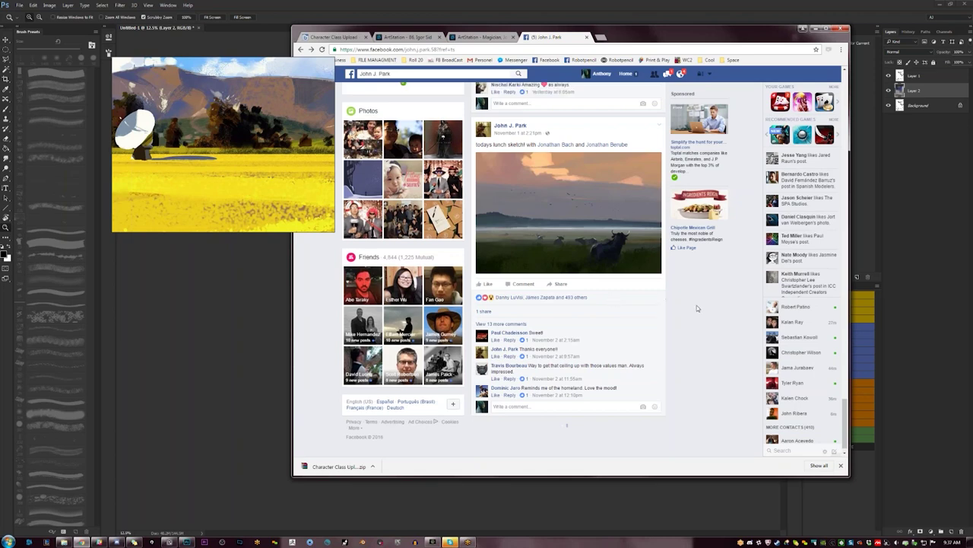
scroll(690, 390, down, 3)
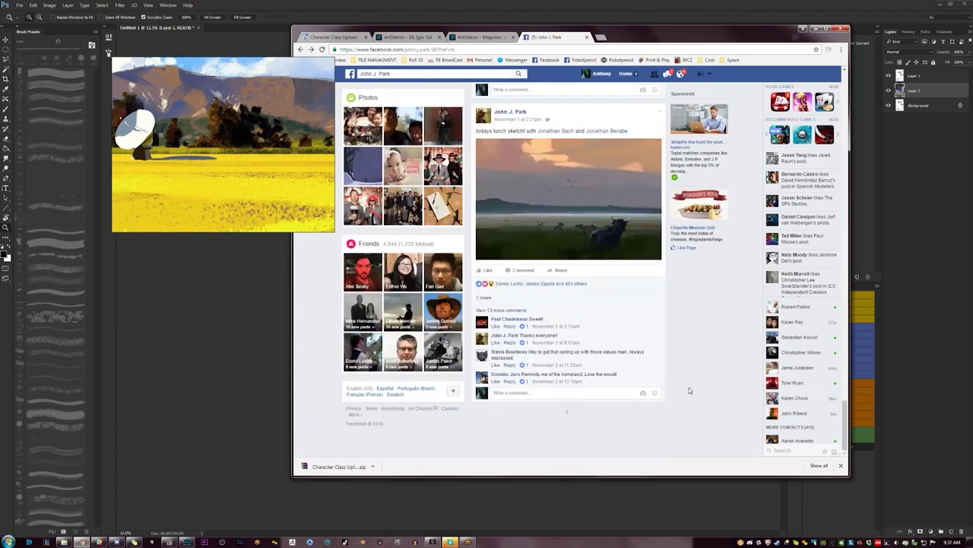
mouse_move(232, 118)
mouse_down()
mouse_move(268, 122)
mouse_move(234, 133)
mouse_up()
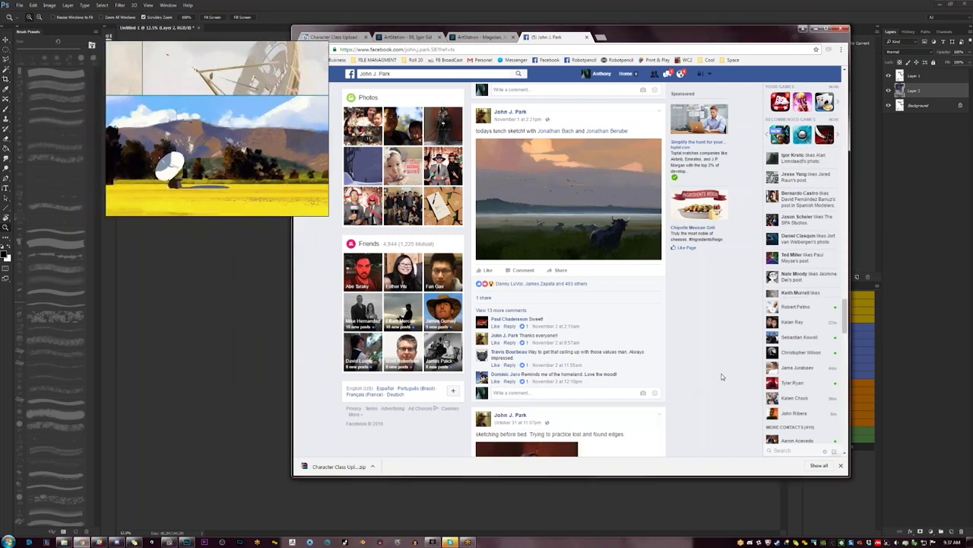
- Find the late-night study of two women in white dresses and add it to the reference board
scroll(722, 376, down, 5)
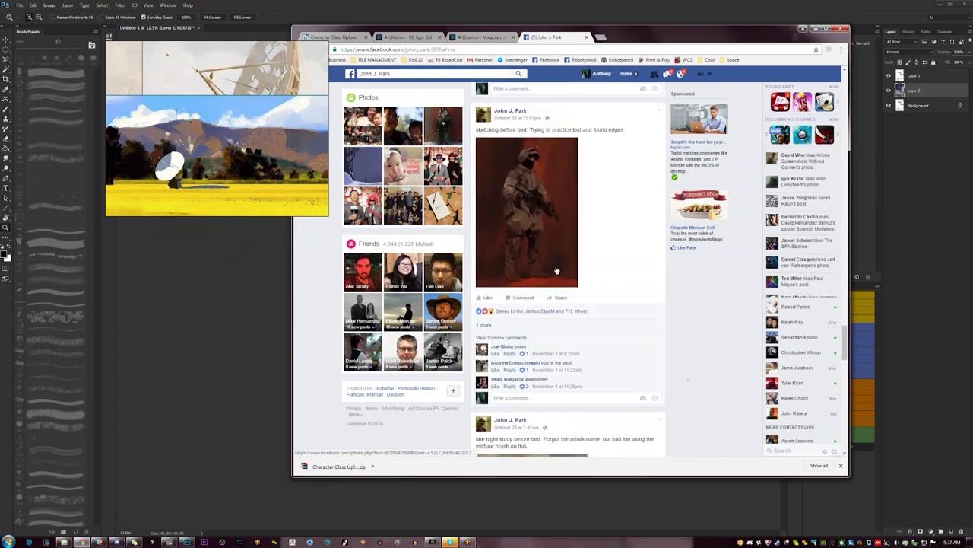
scroll(555, 272, down, 3)
click(561, 275)
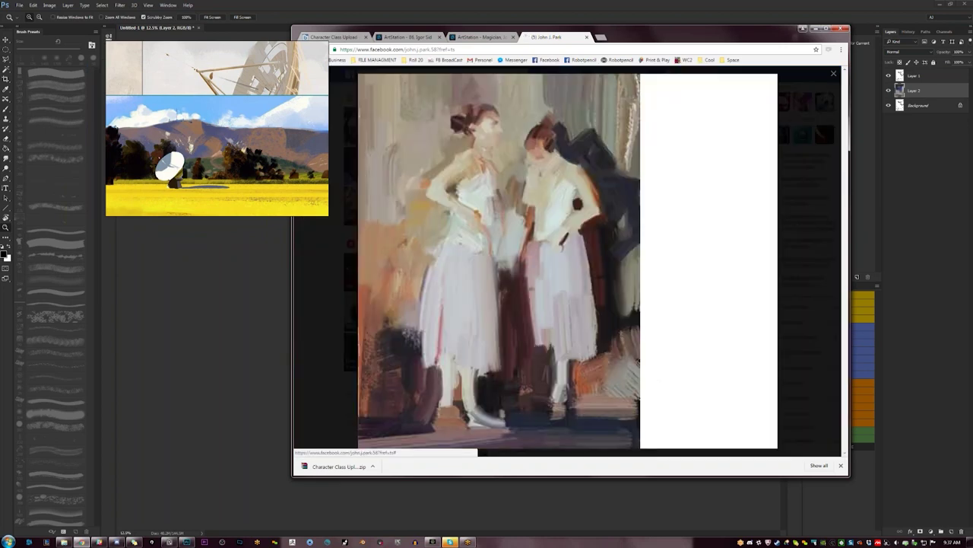
drag(561, 248, 249, 168)
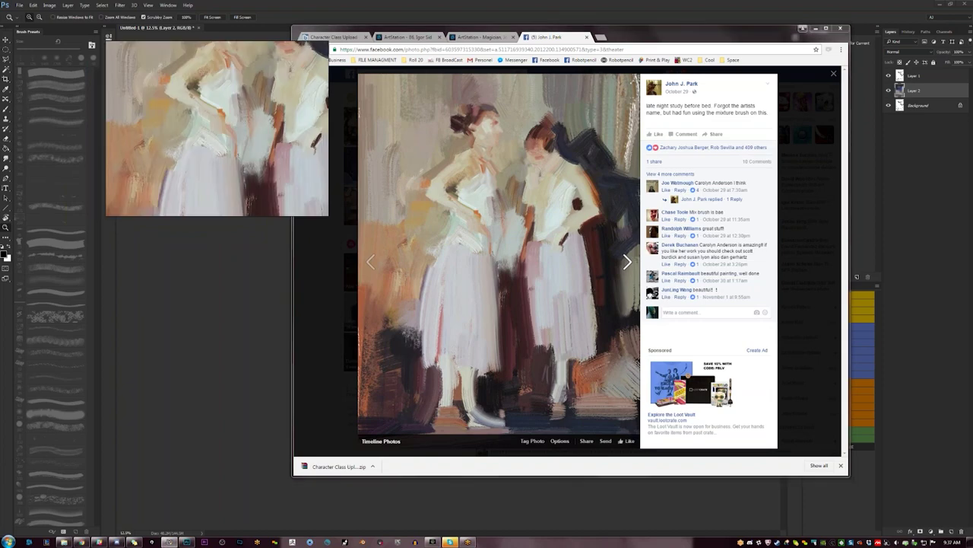
click(793, 185)
- Browse the older sketch posts and add the Lebbeus Woods inspired harbour structure painting to the reference board
scroll(661, 326, down, 5)
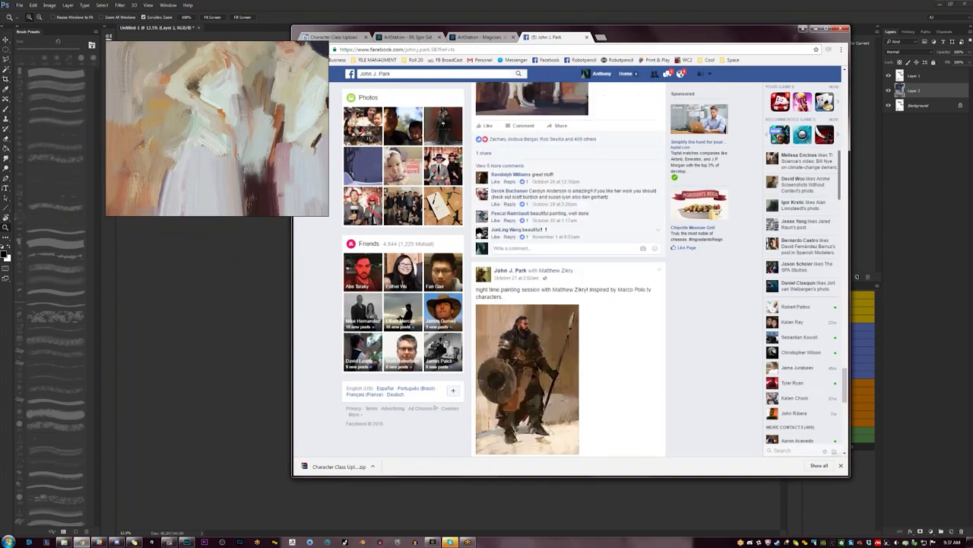
scroll(659, 383, down, 3)
scroll(659, 383, up, 5)
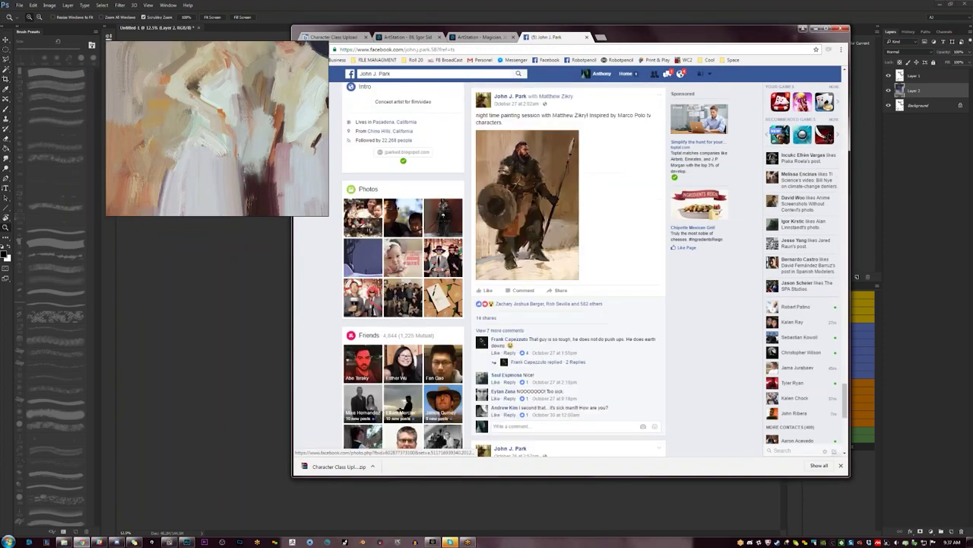
scroll(571, 304, up, 2)
scroll(571, 304, down, 4)
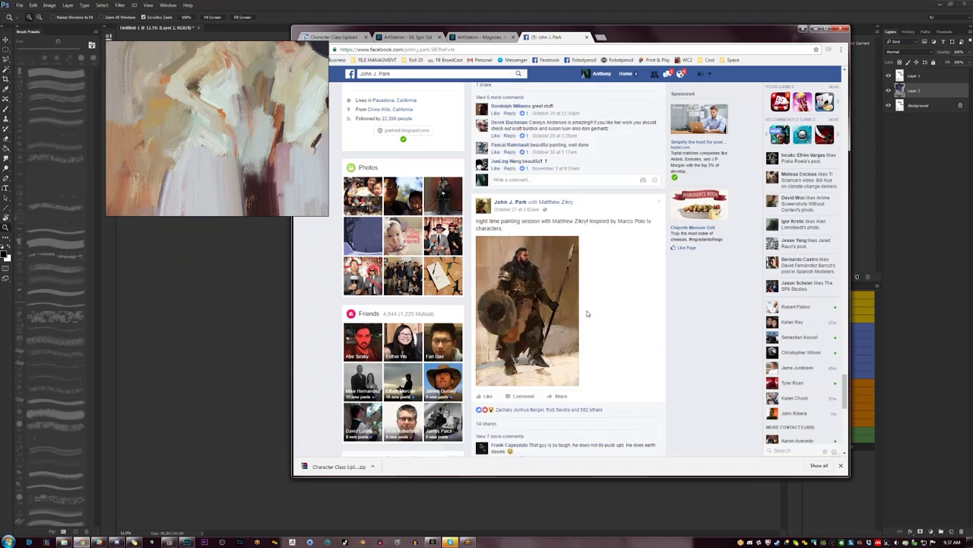
scroll(568, 269, down, 3)
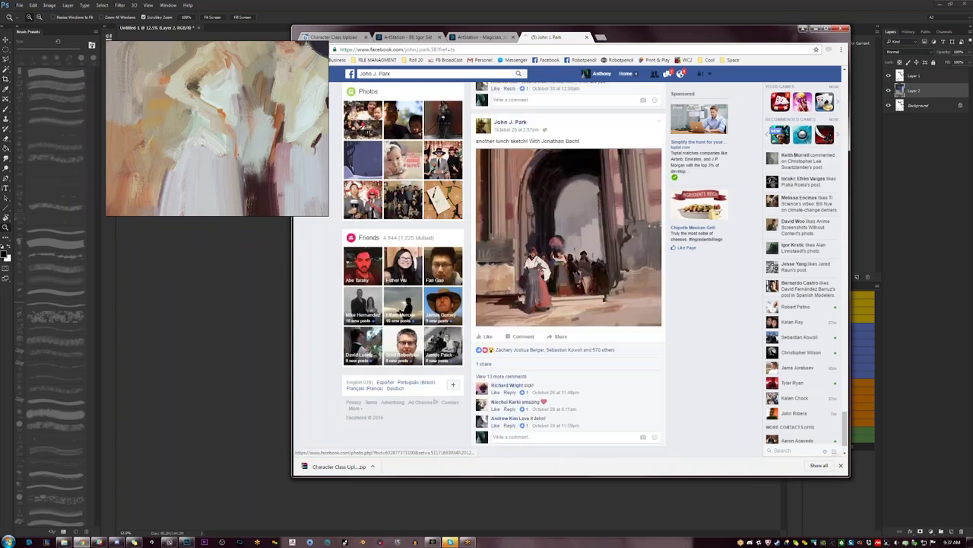
scroll(588, 246, down, 5)
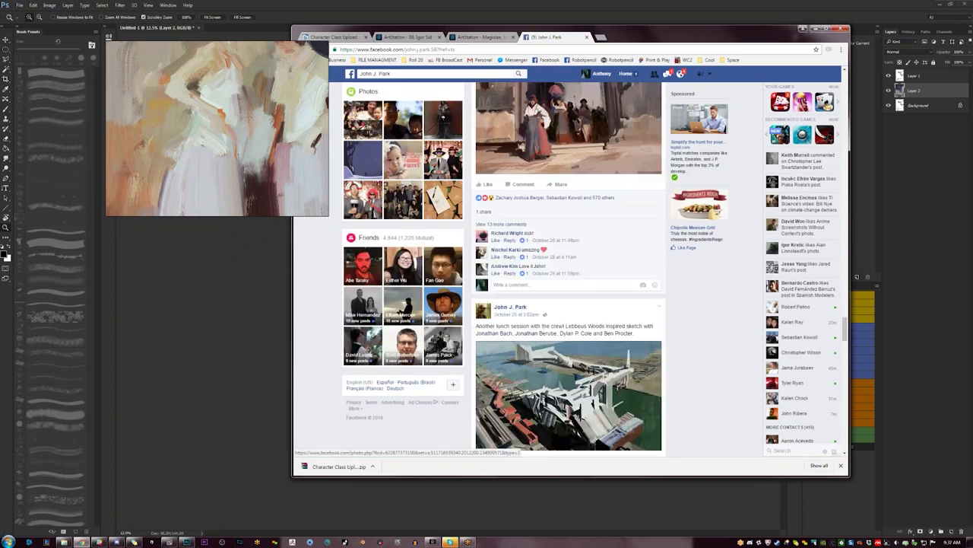
click(584, 190)
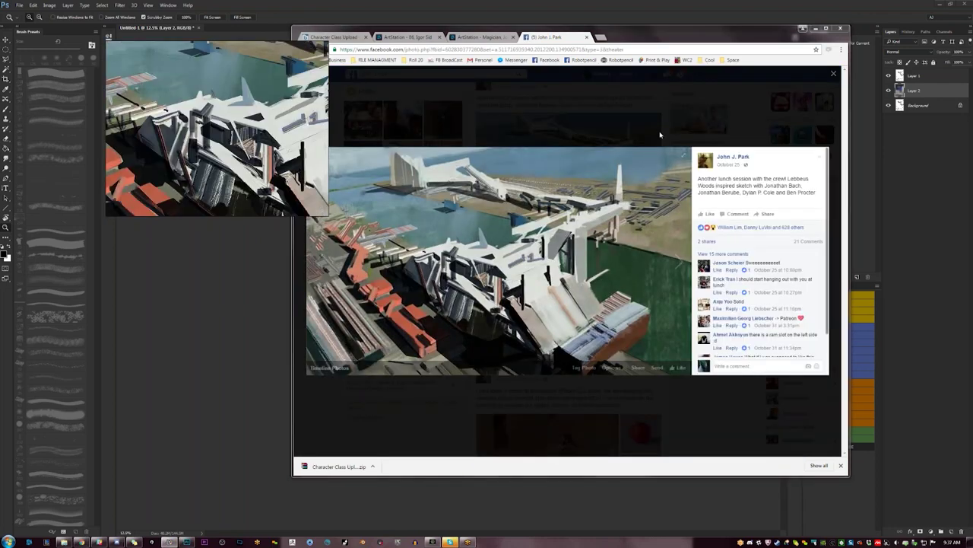
- Close the enlarged harbour painting and look through the artist's older posts for more sketches
key(Escape)
scroll(670, 329, down, 8)
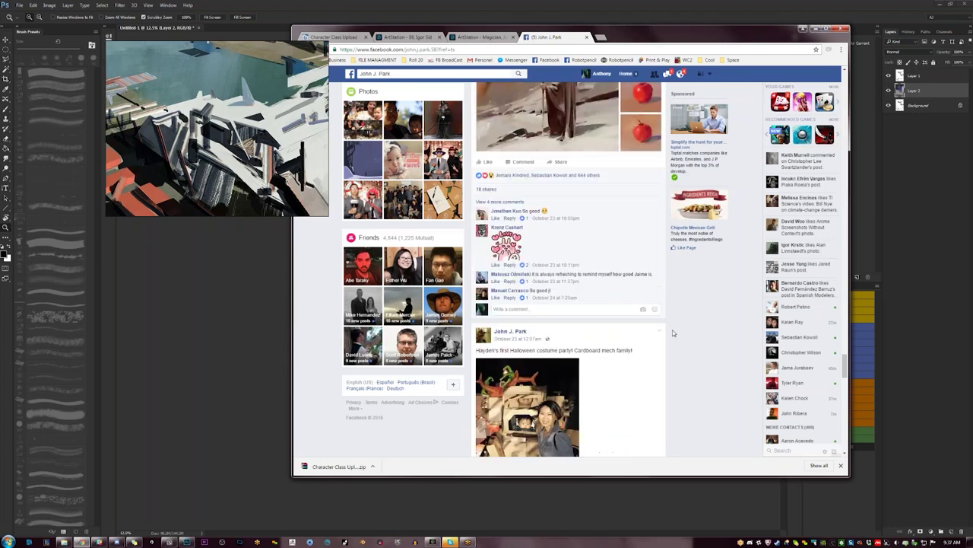
scroll(672, 333, down, 4)
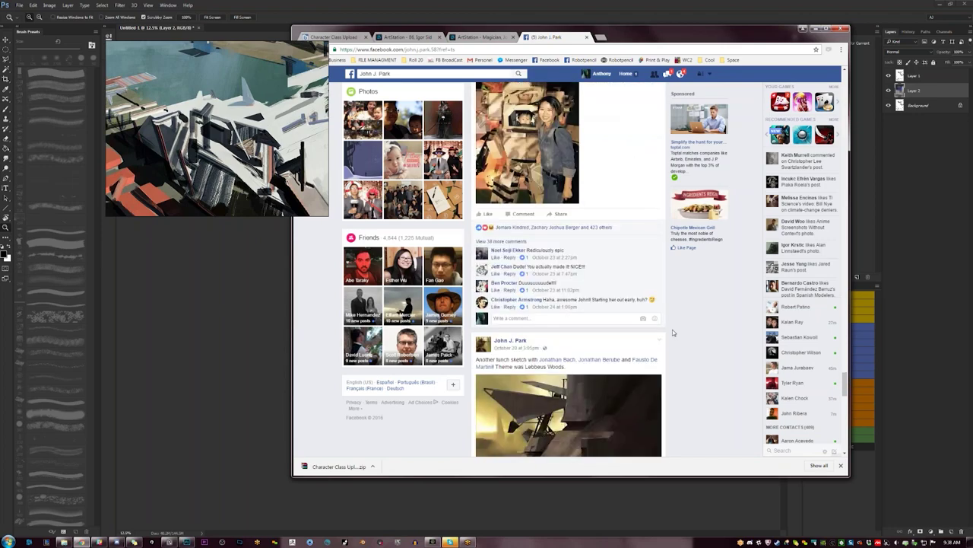
scroll(672, 332, down, 8)
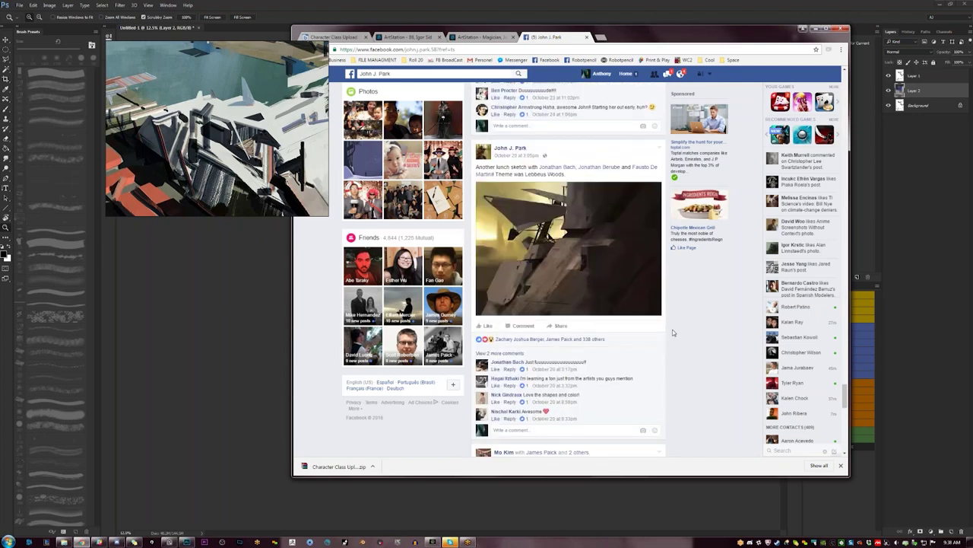
scroll(672, 333, down, 4)
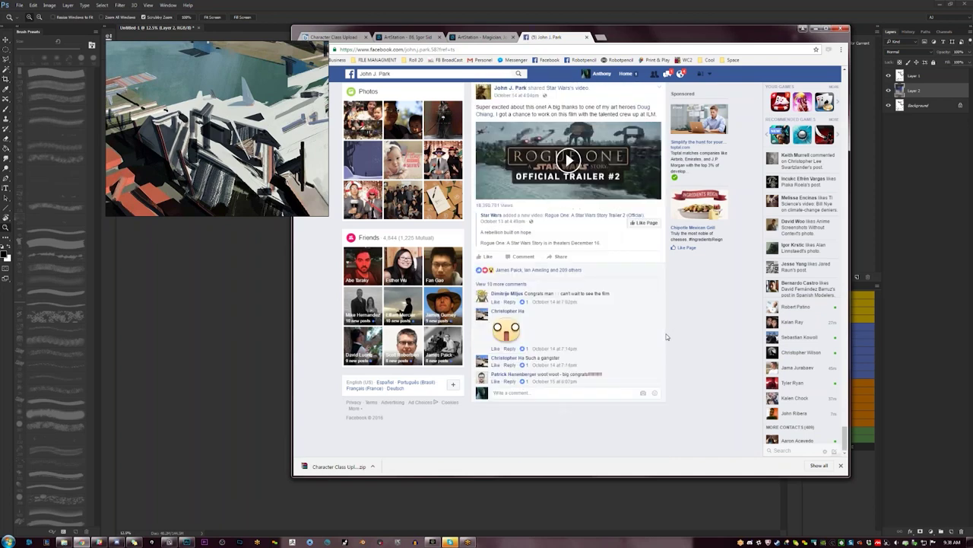
- Search Facebook for another concept artist and open that artist's profile
scroll(667, 336, up, 3)
click(433, 75)
text(j)
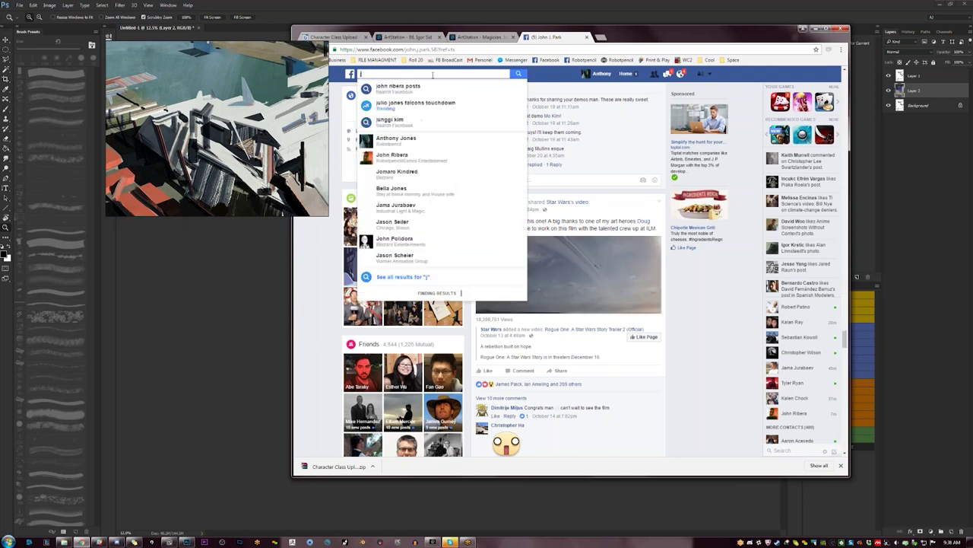
text(ames paick)
key(Return)
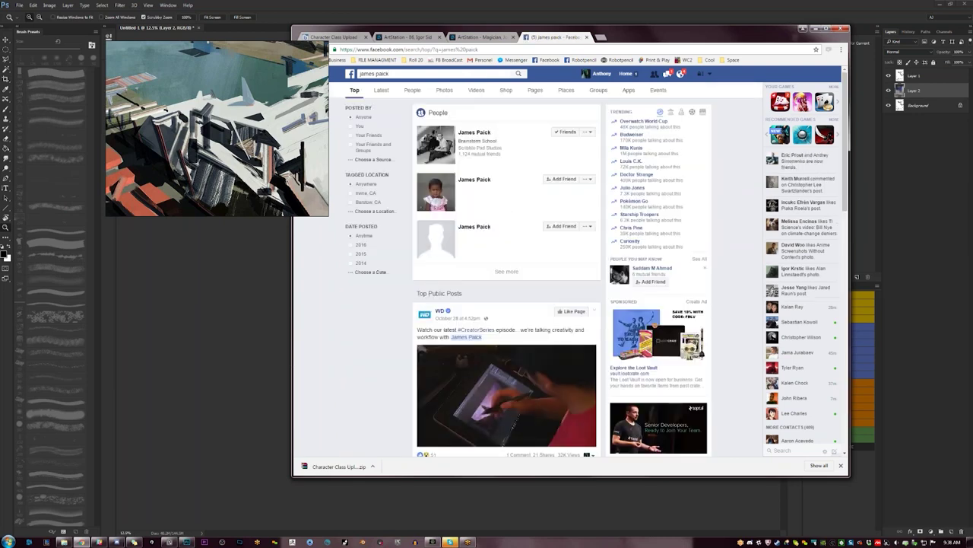
click(435, 140)
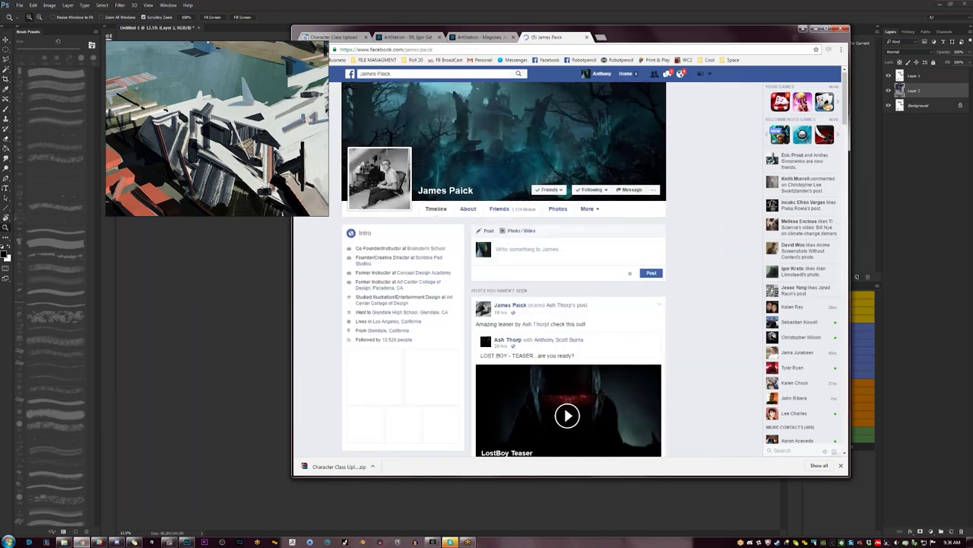
- Look through the second artist's timeline posts for paintings such as the sci-fi city concept
scroll(697, 249, down, 6)
scroll(697, 248, down, 10)
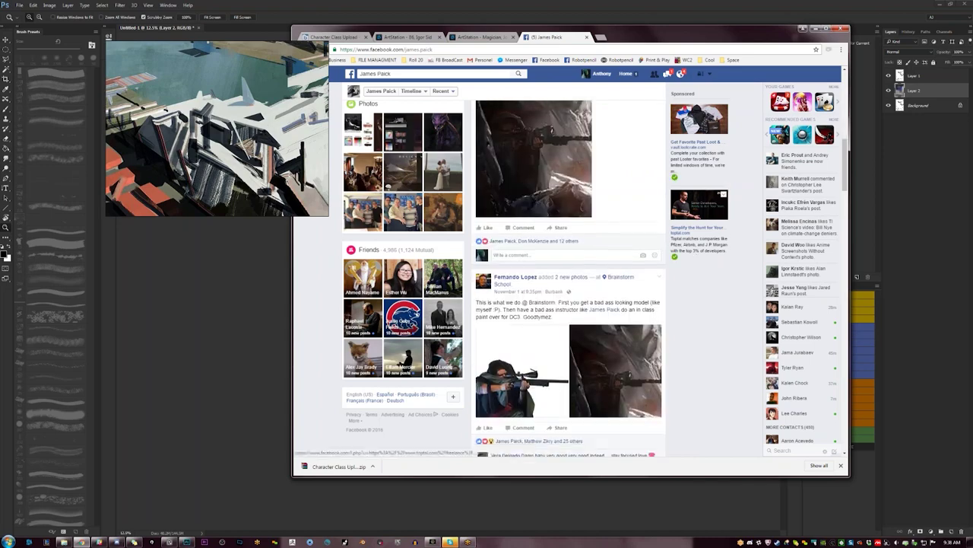
scroll(697, 253, down, 10)
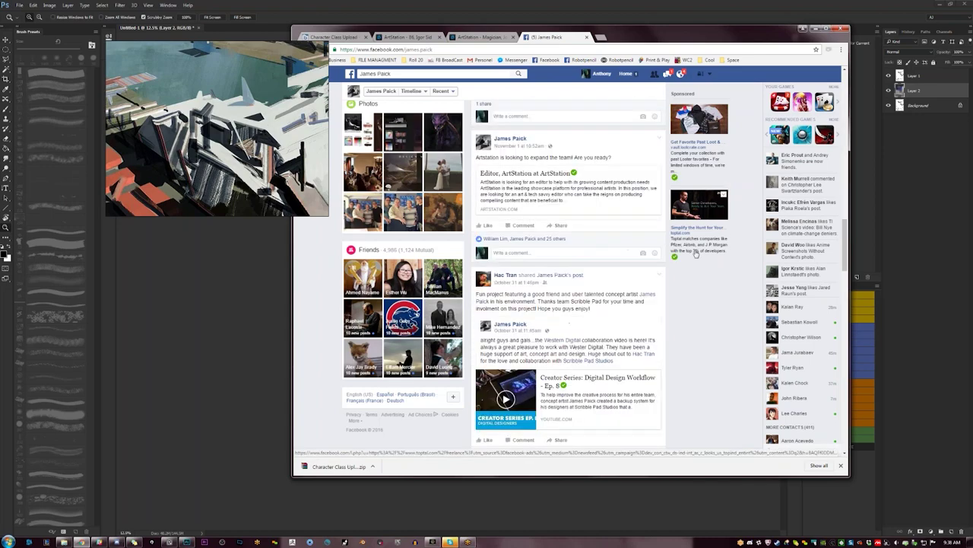
scroll(697, 253, down, 10)
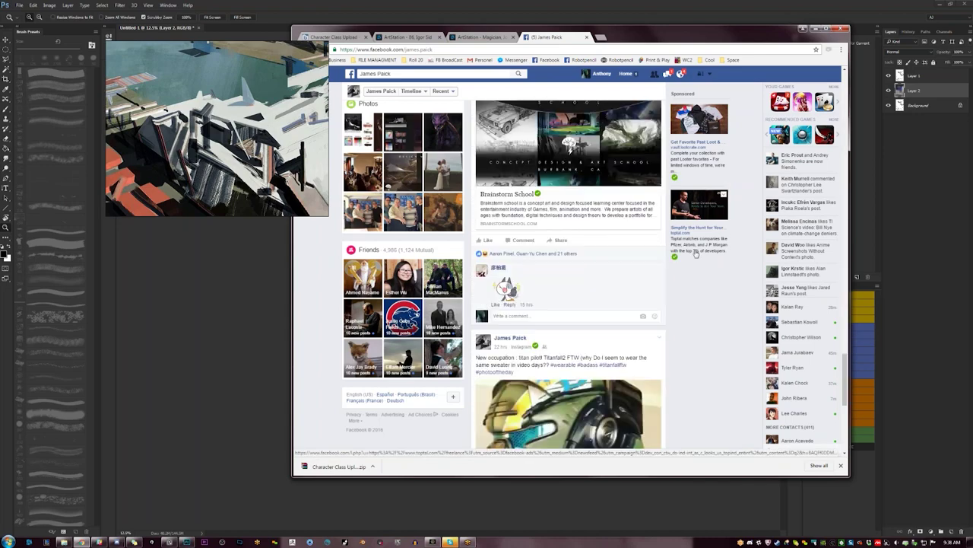
scroll(727, 288, down, 10)
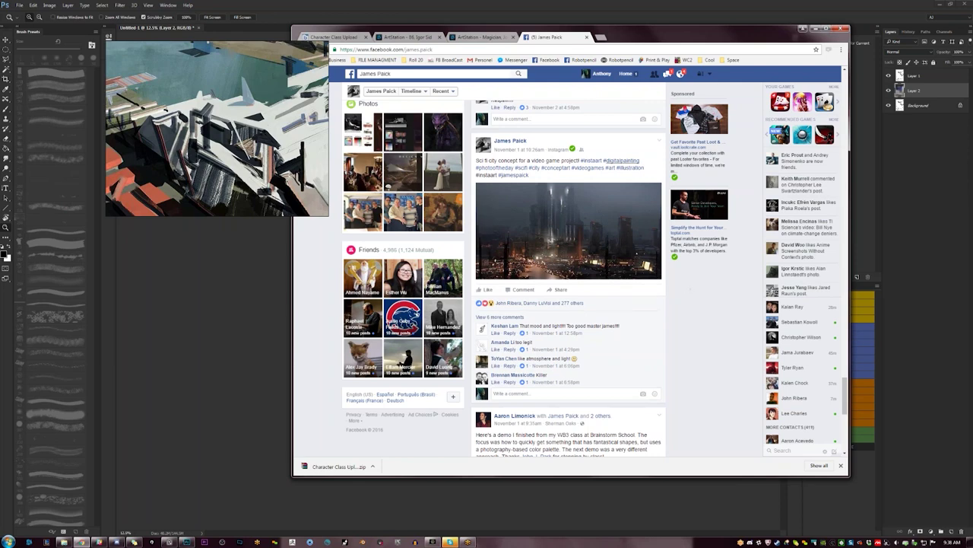
- Close the Facebook page and move the browser window clear of the harbour painting on the reference board
click(586, 37)
drag(587, 38, 668, 38)
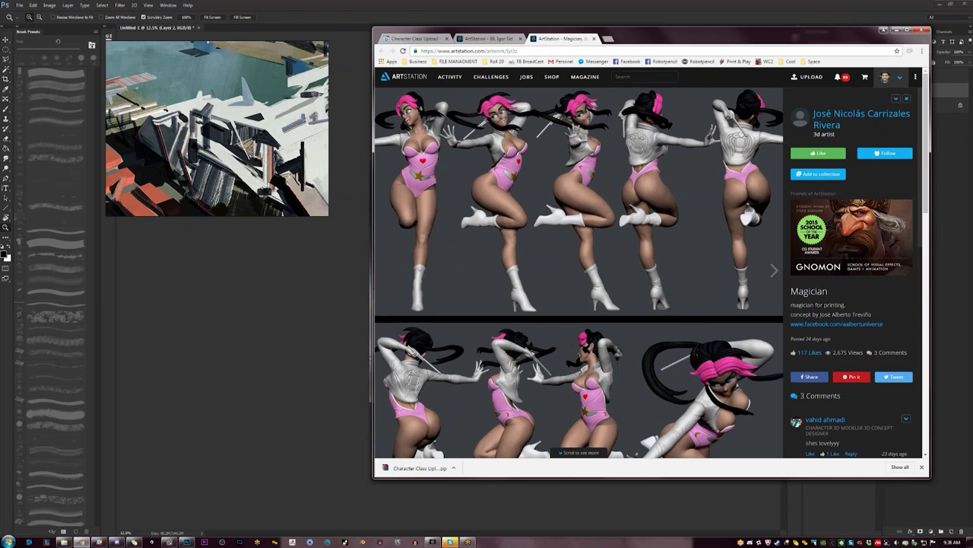
- Check the Magician artwork's artist profile and the notifications, and return to the ArtStation front page
click(856, 115)
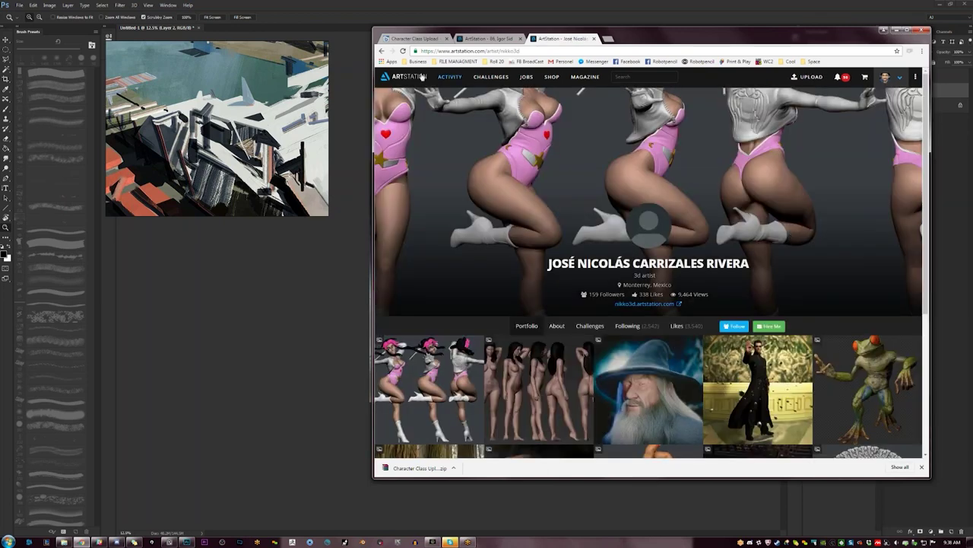
click(680, 77)
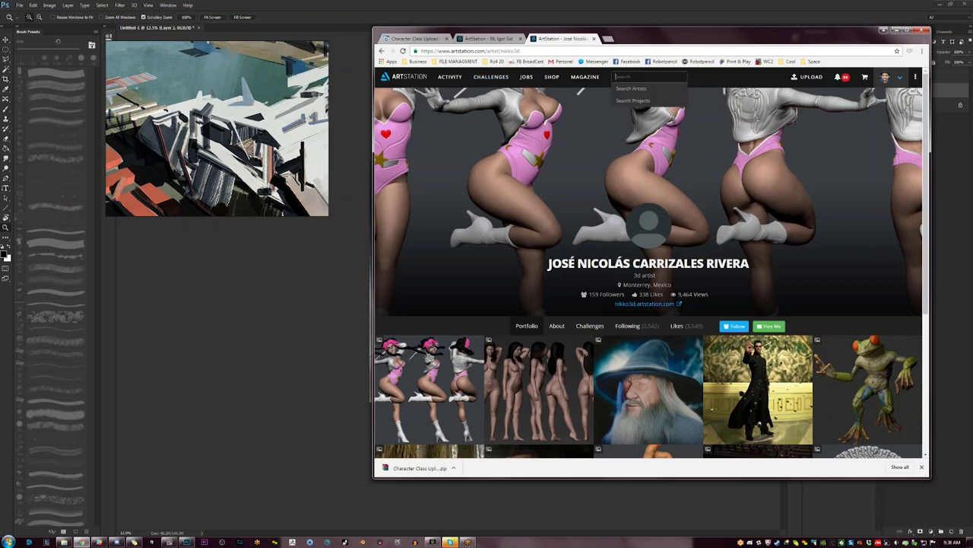
click(838, 77)
mouse_move(846, 77)
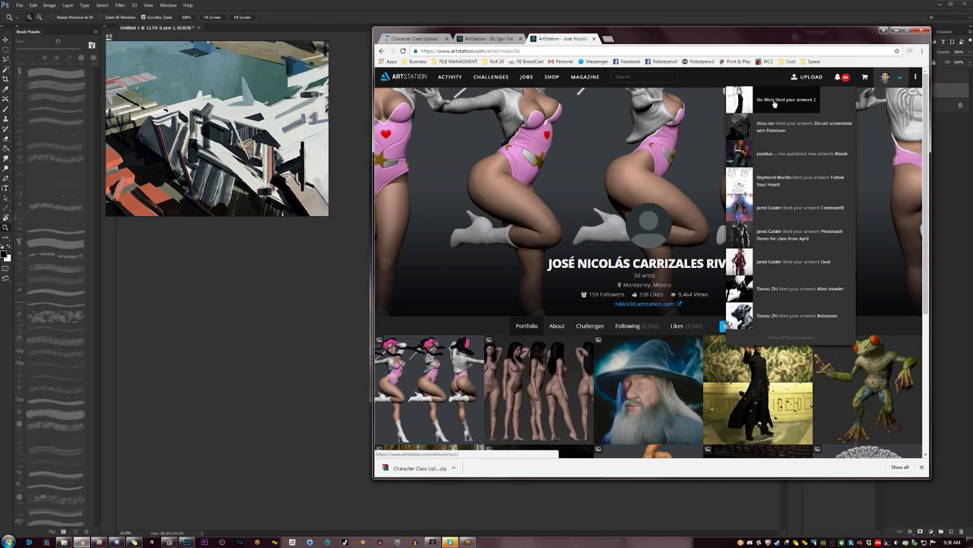
click(424, 78)
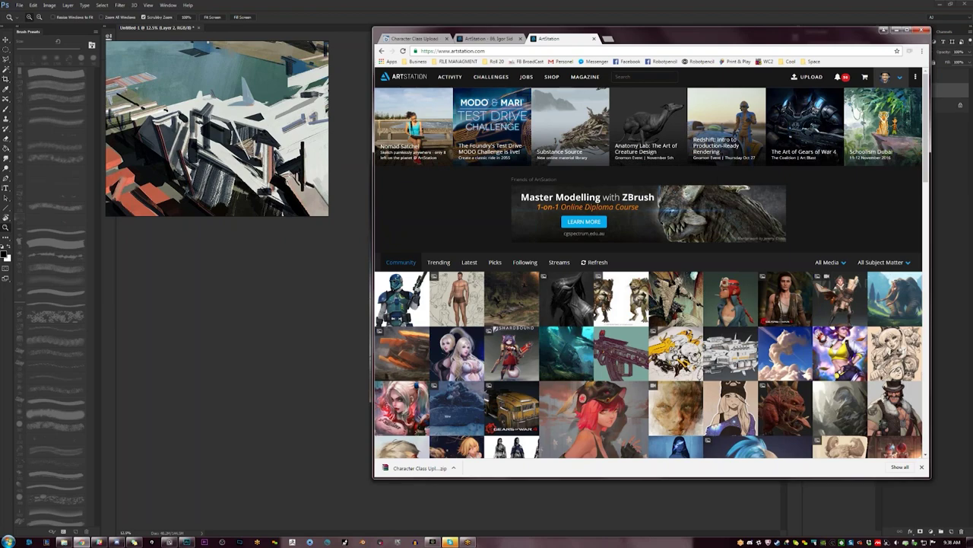
- Open the MMORPG "BLESS" - Kobolt & Naga artwork and browse its creature artist's portfolio
scroll(565, 212, down, 1)
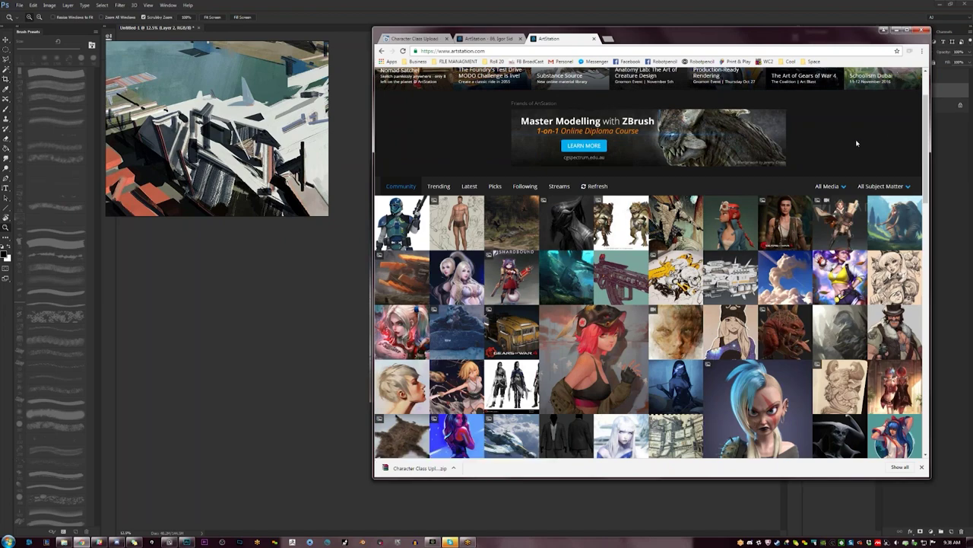
click(620, 230)
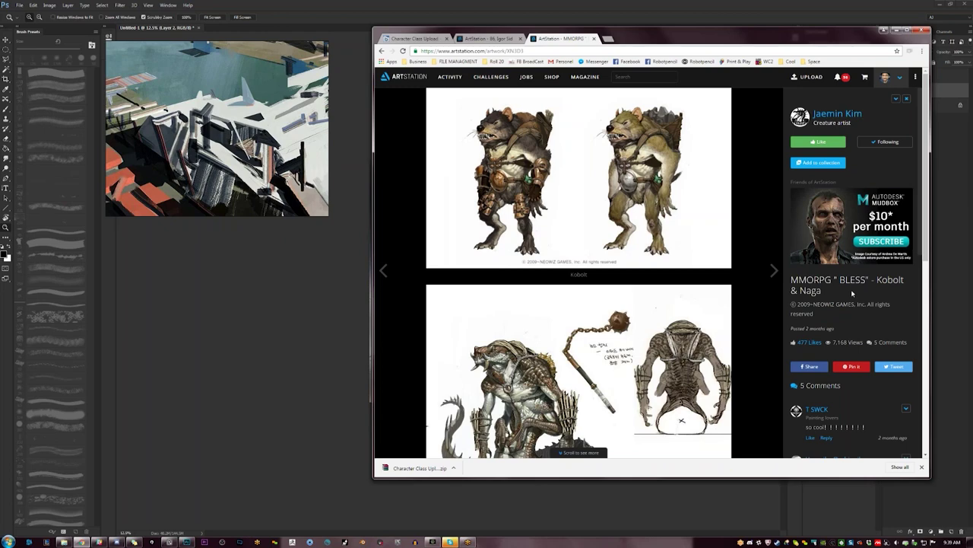
click(845, 115)
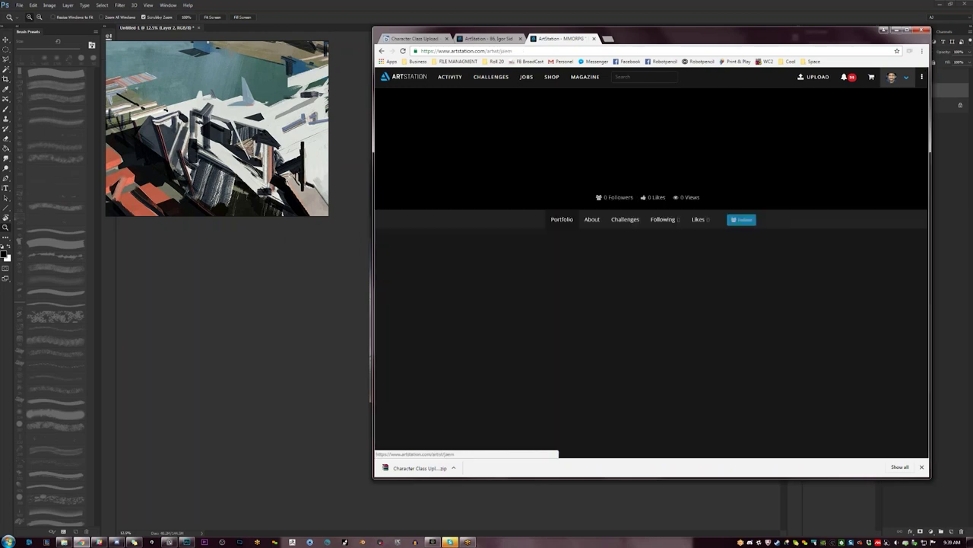
scroll(794, 181, down, 3)
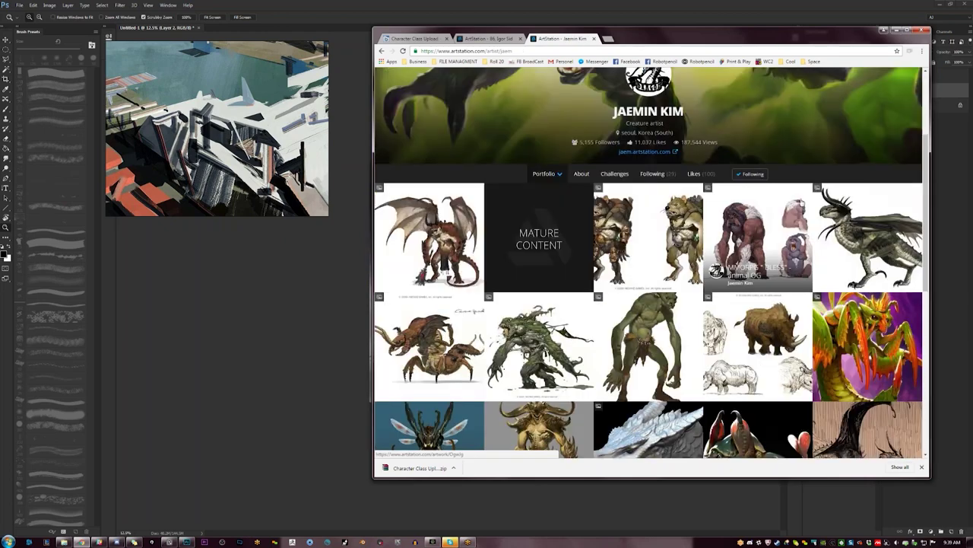
scroll(794, 183, down, 2)
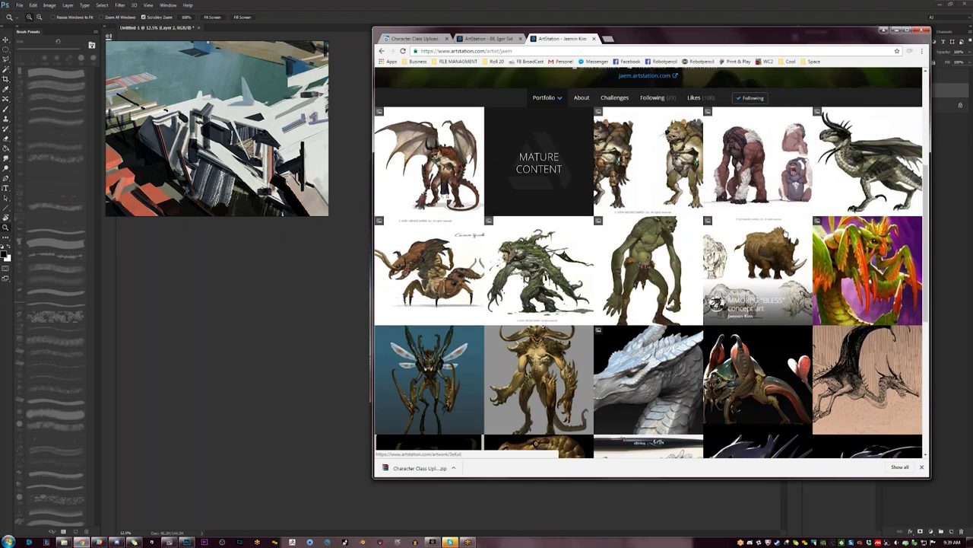
scroll(786, 237, down, 3)
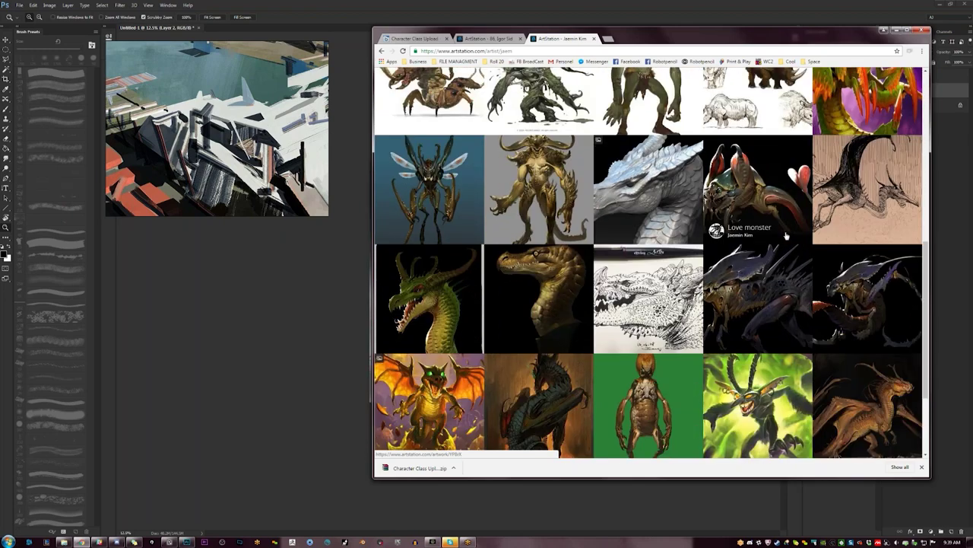
- Open and like the artist's Love monster and MMORPG "BLESS" - Insect artworks
click(786, 236)
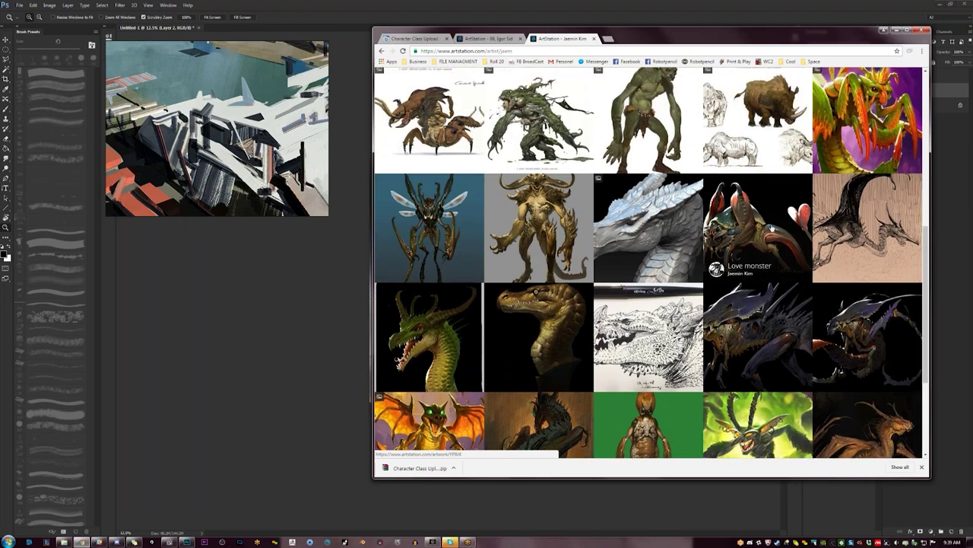
click(825, 142)
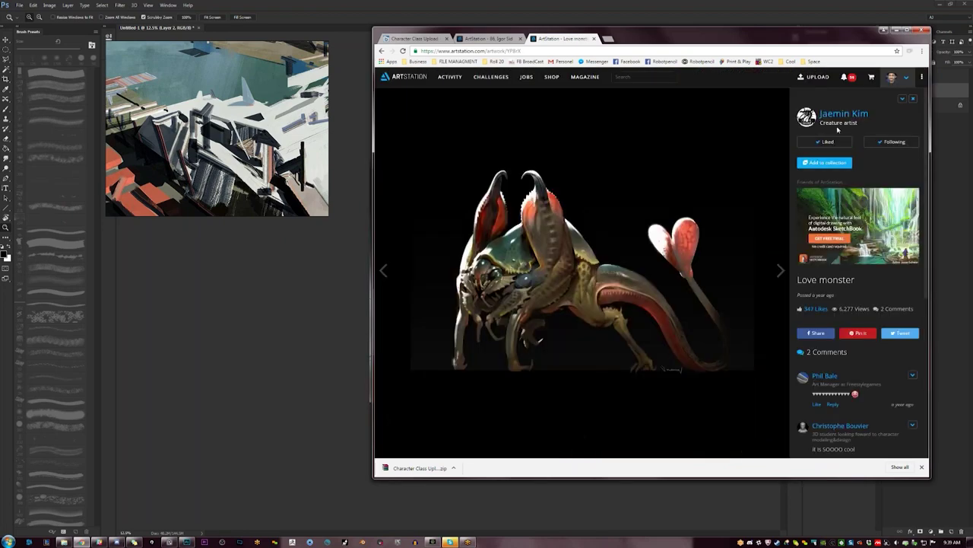
click(840, 120)
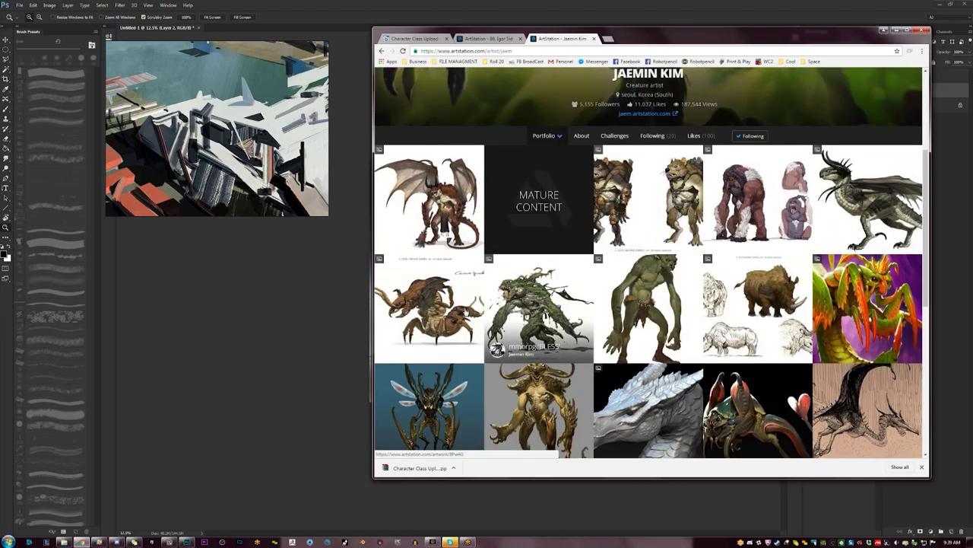
click(469, 310)
click(826, 143)
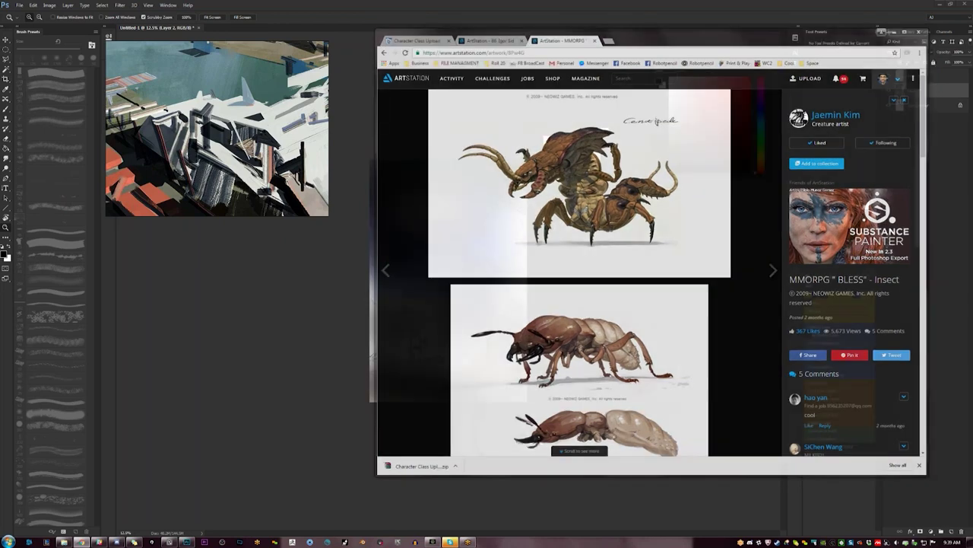
- Minimise the browser, and shrink the whole harbour painting and place it to the upper left of the sketch canvas
click(885, 30)
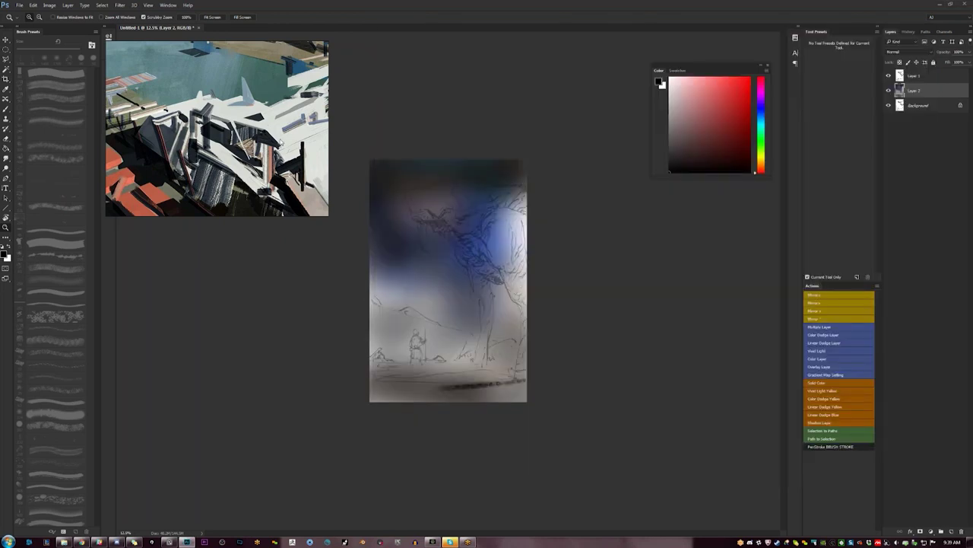
mouse_move(292, 135)
mouse_down()
mouse_move(364, 163)
mouse_move(321, 257)
mouse_move(318, 196)
mouse_move(343, 206)
mouse_up()
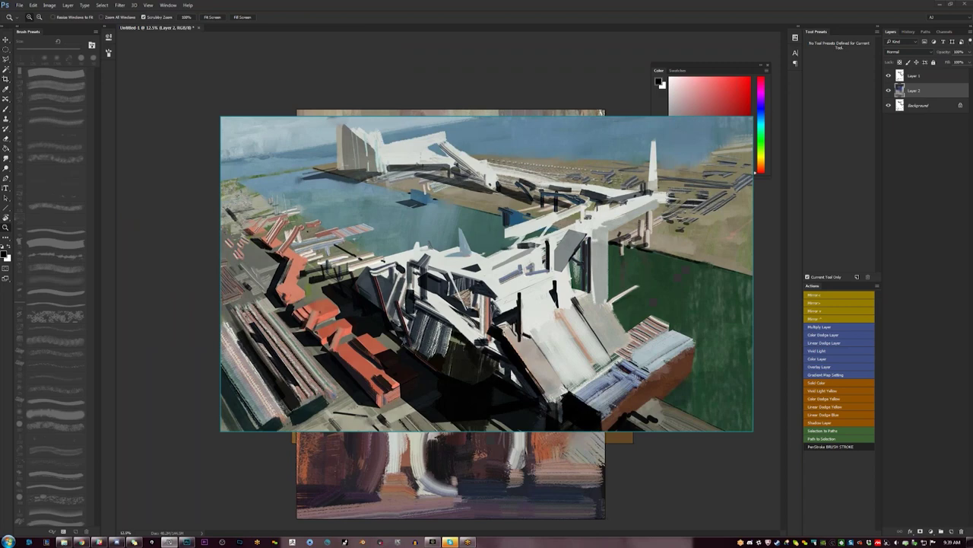
scroll(457, 217, down, 8)
mouse_move(457, 221)
mouse_down()
mouse_move(101, 33)
mouse_move(187, 45)
mouse_up()
scroll(121, 50, up, 1)
scroll(229, 110, down, 6)
drag(229, 110, 209, 94)
- Shrink the study of two women in white dresses and place it directly below the harbour painting
click(451, 274)
scroll(451, 273, down, 1)
scroll(451, 273, down, 2)
drag(320, 240, 135, 197)
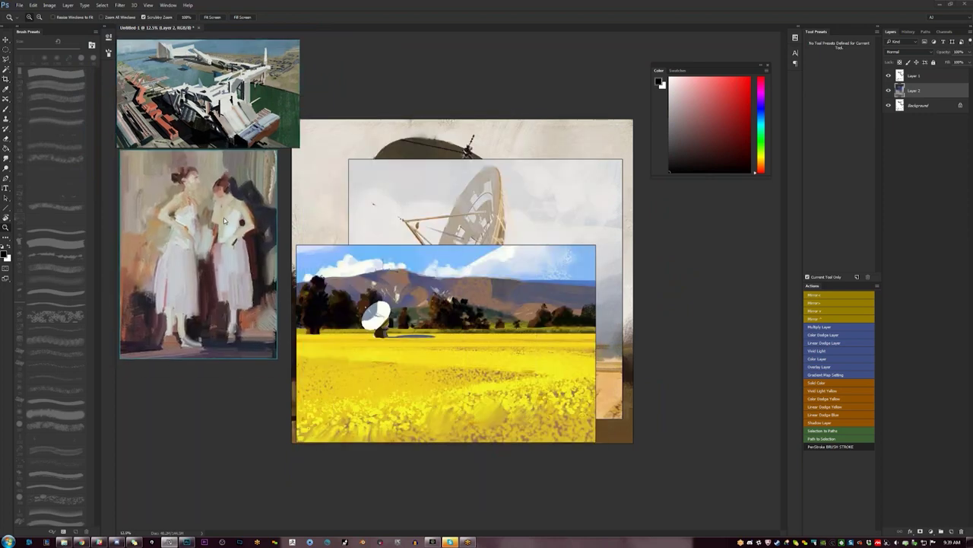
scroll(225, 219, down, 1)
scroll(215, 221, down, 1)
drag(215, 221, 211, 217)
- Shrink the dark satellite dish painting and place it below the study of the two women
click(500, 155)
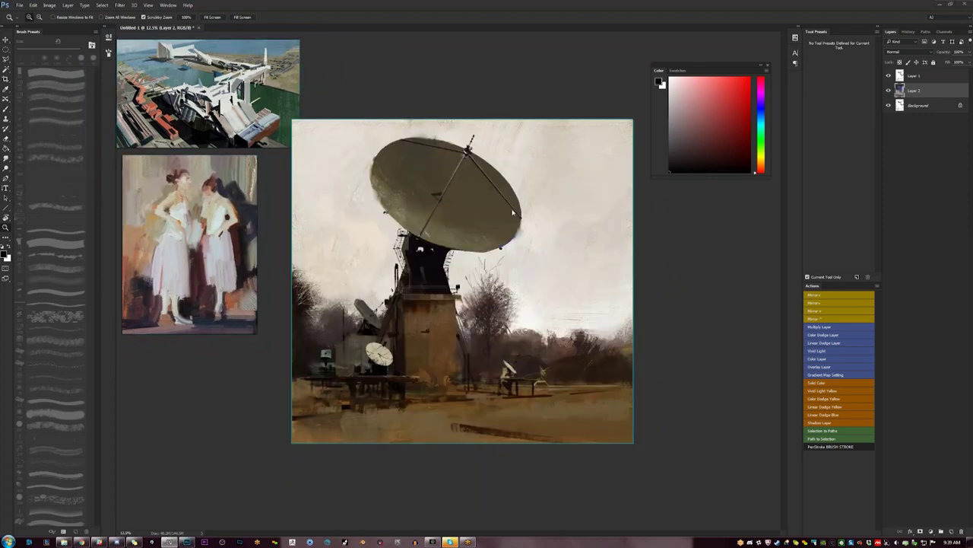
scroll(489, 242, down, 3)
mouse_move(490, 242)
mouse_down()
mouse_move(228, 378)
mouse_move(211, 374)
mouse_up()
- Shrink the yellow-field and grey-sky lattice dish paintings and stack them to the right of the canvas, yellow field lowest
mouse_move(462, 354)
mouse_down()
mouse_move(446, 360)
mouse_move(677, 472)
mouse_up()
scroll(438, 359, down, 3)
scroll(430, 357, down, 2)
scroll(655, 458, down, 2)
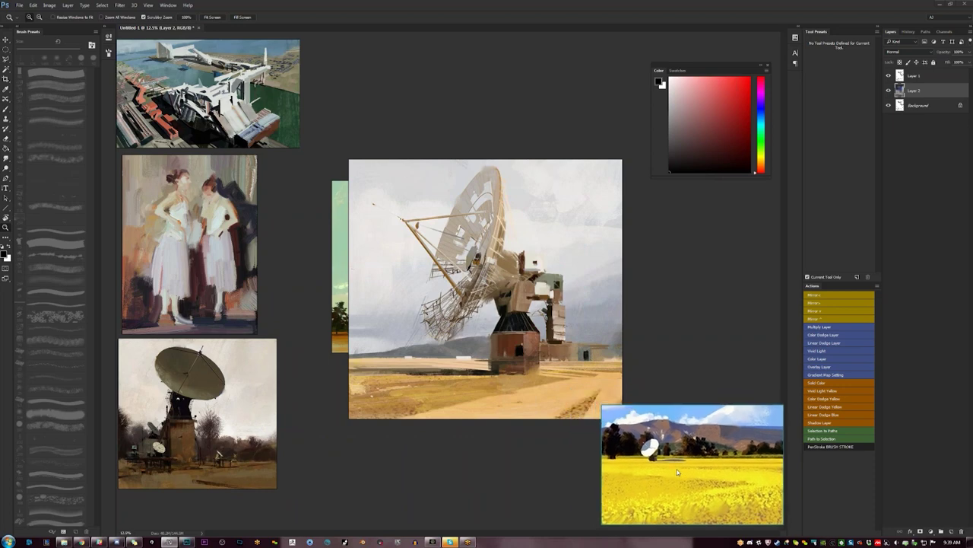
scroll(487, 293, down, 3)
mouse_move(487, 293)
mouse_down()
mouse_move(654, 313)
mouse_move(701, 343)
mouse_up()
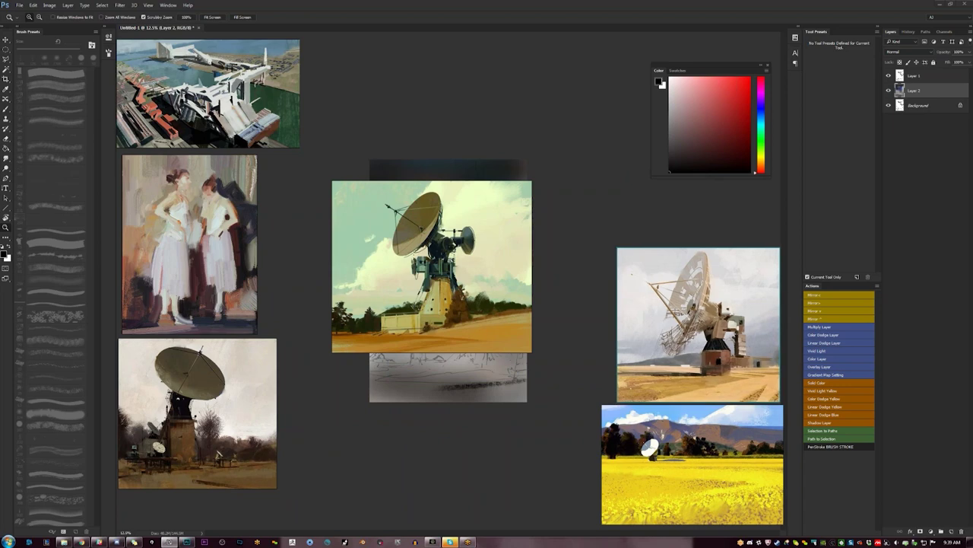
- Move the Color panel out of the way and place the shrunken green-sky dish painting above the lattice dish painting
drag(707, 67, 608, 32)
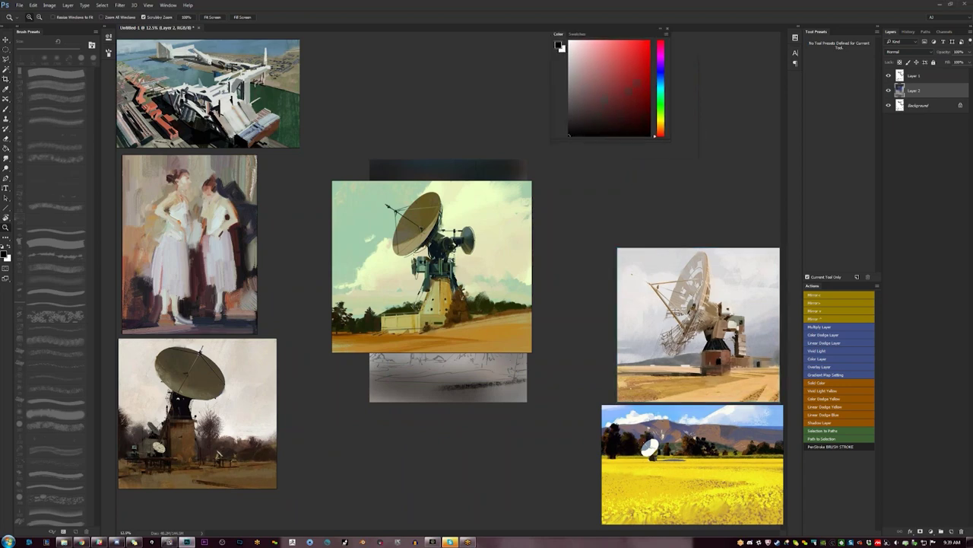
key(ctrl+plus)
click(465, 223)
scroll(465, 223, down, 3)
drag(451, 239, 712, 92)
scroll(727, 101, up, 3)
- Move the Color panel over the upper edge of the creature sketch and activate the Brush tool
click(593, 34)
mouse_move(613, 33)
mouse_down()
mouse_move(478, 40)
mouse_move(441, 26)
mouse_up()
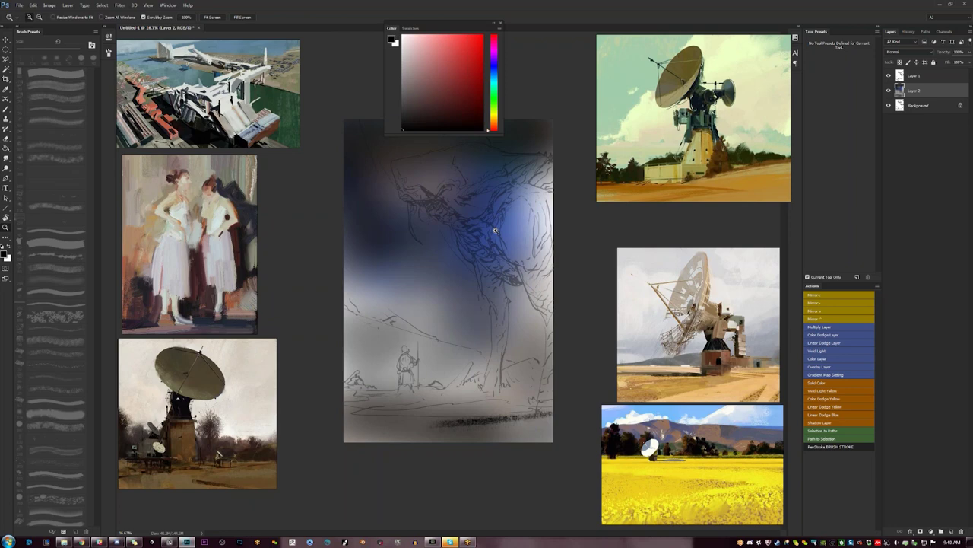
key(b)
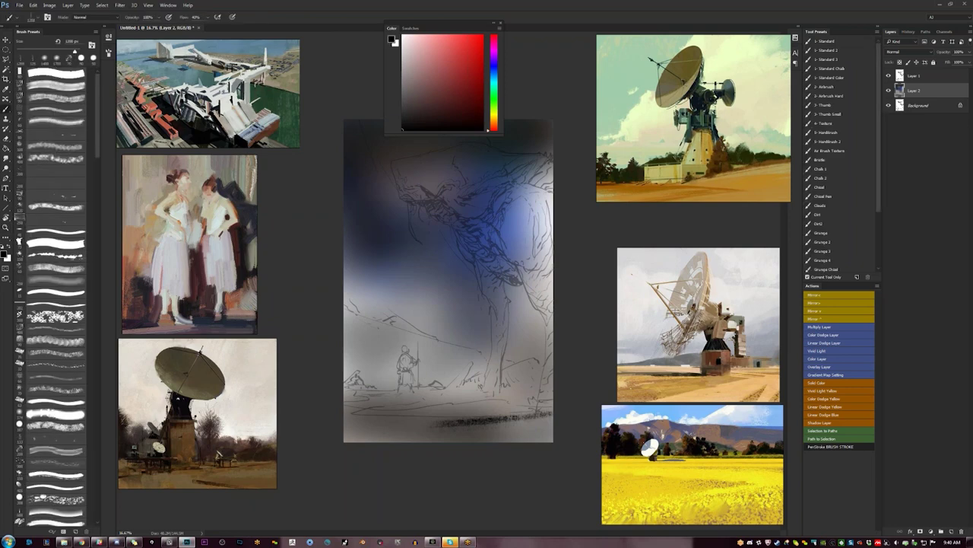
click(655, 123)
click(483, 213)
click(634, 148)
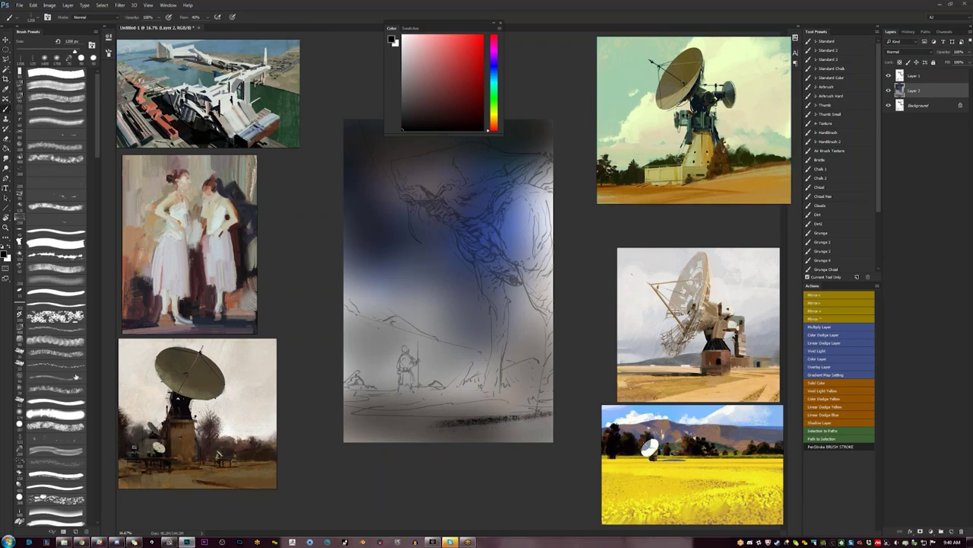
- Choose a broad textured brush preset and make the Color panel shorter and slightly wider above the canvas
click(76, 414)
drag(503, 136, 517, 119)
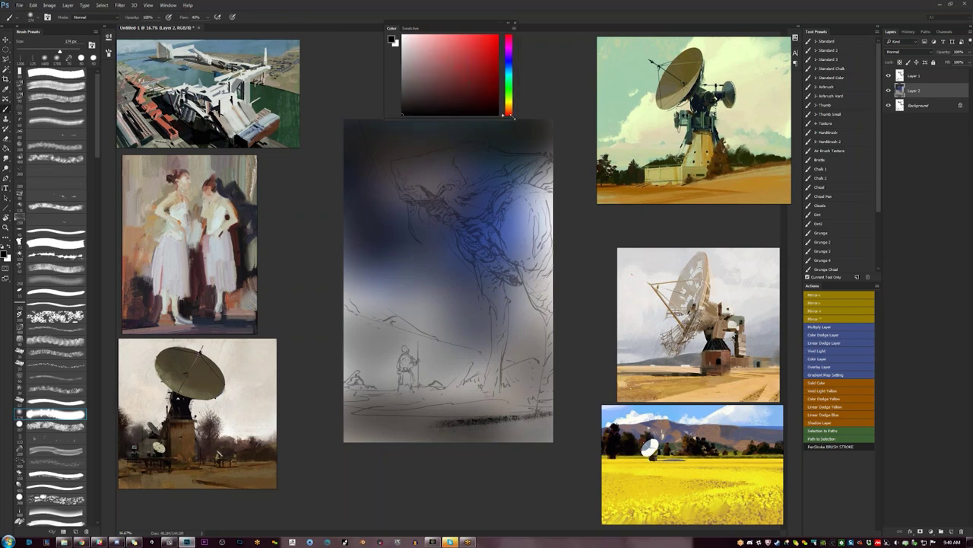
- Sample the dark grey from the upper sky and brush it with a very large tip over the creature's head area and lower scene
alt+click(477, 143)
key(bracketright)
key(bracketright)
key(bracketright)
key(bracketright)
key(bracketright)
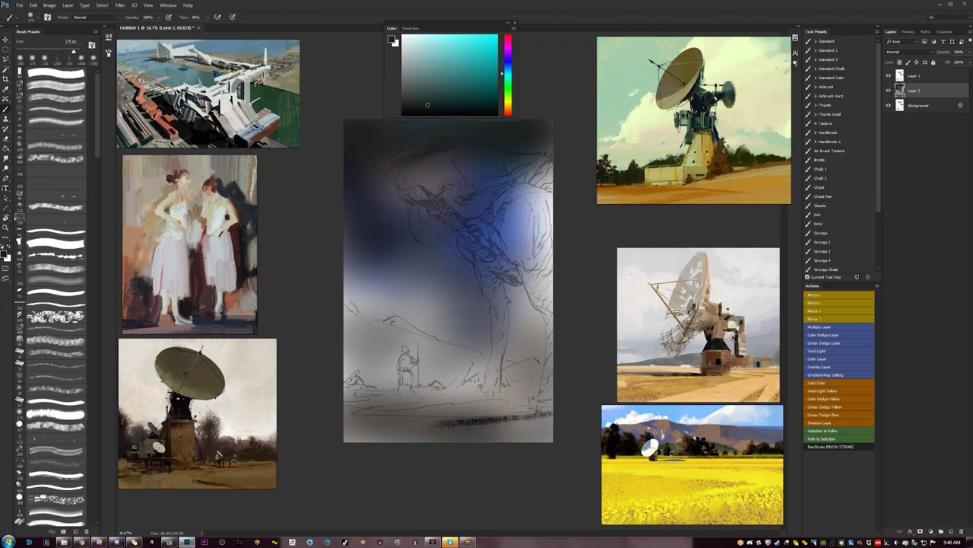
drag(456, 183, 444, 193)
drag(346, 251, 356, 295)
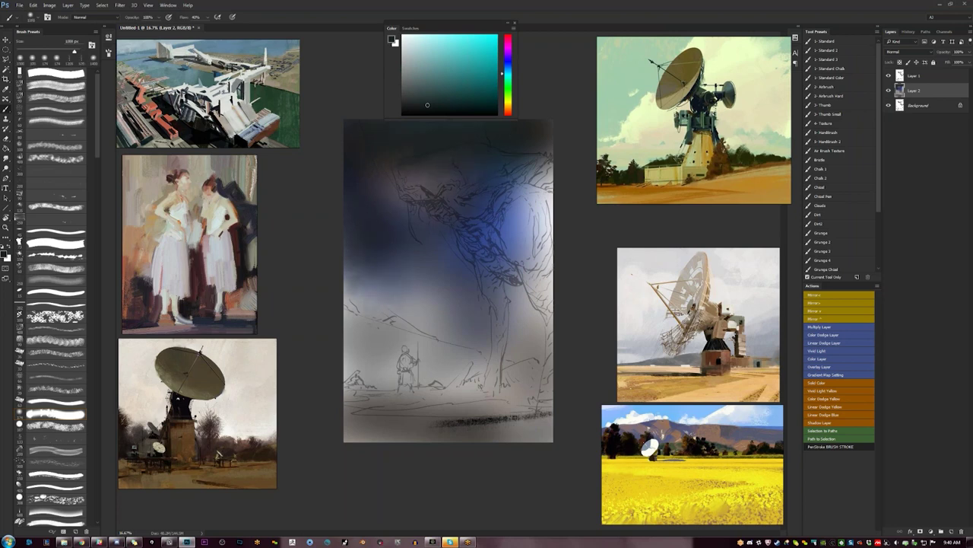
drag(378, 353, 373, 394)
drag(427, 376, 414, 383)
drag(508, 385, 496, 411)
drag(440, 305, 431, 329)
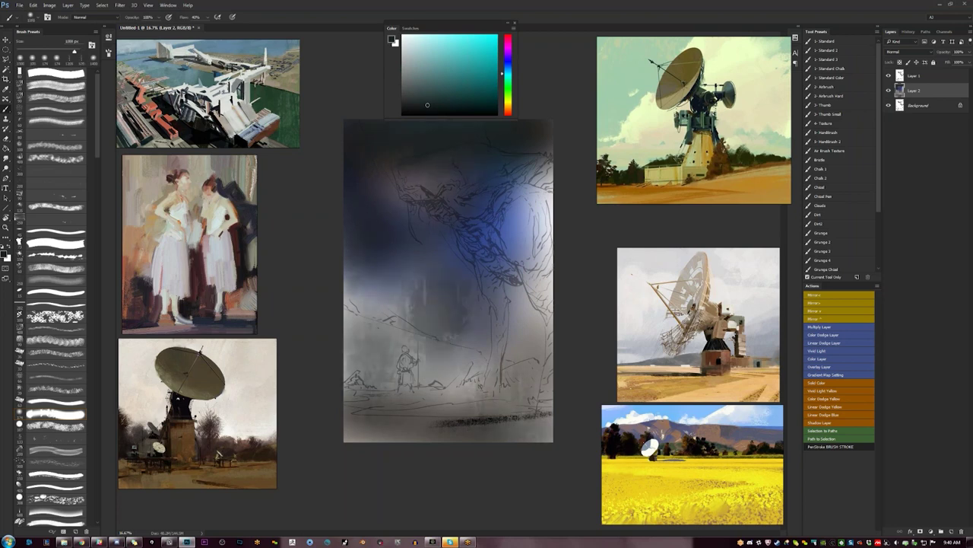
- With a smaller brush, paint a dark patch in the midground above the figure and soften it with a sampled blue-grey
key(bracketleft)
key(bracketleft)
key(bracketleft)
key(bracketleft)
key(bracketleft)
mouse_move(430, 282)
mouse_down()
mouse_move(429, 309)
mouse_move(440, 320)
mouse_up()
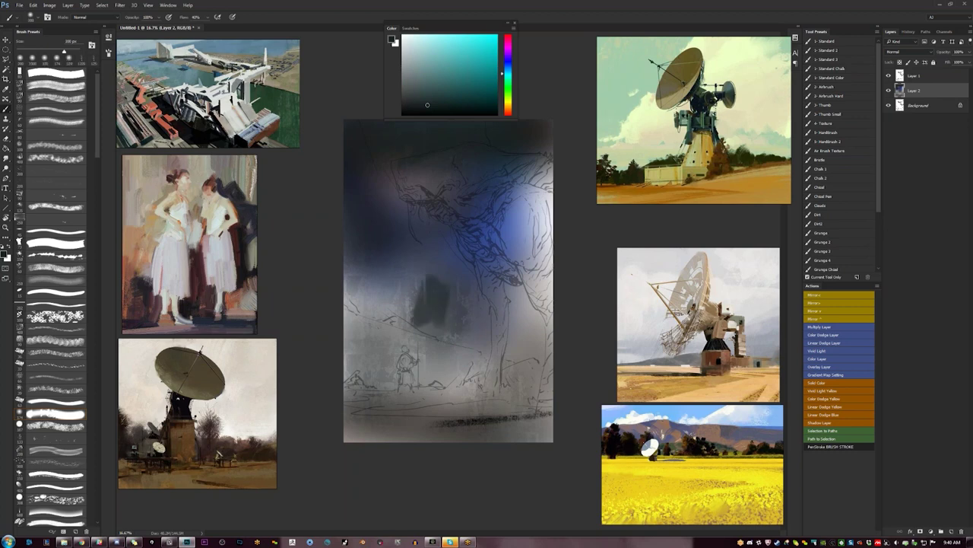
alt+click(423, 277)
mouse_move(425, 285)
mouse_down()
mouse_move(428, 318)
mouse_move(447, 320)
mouse_up()
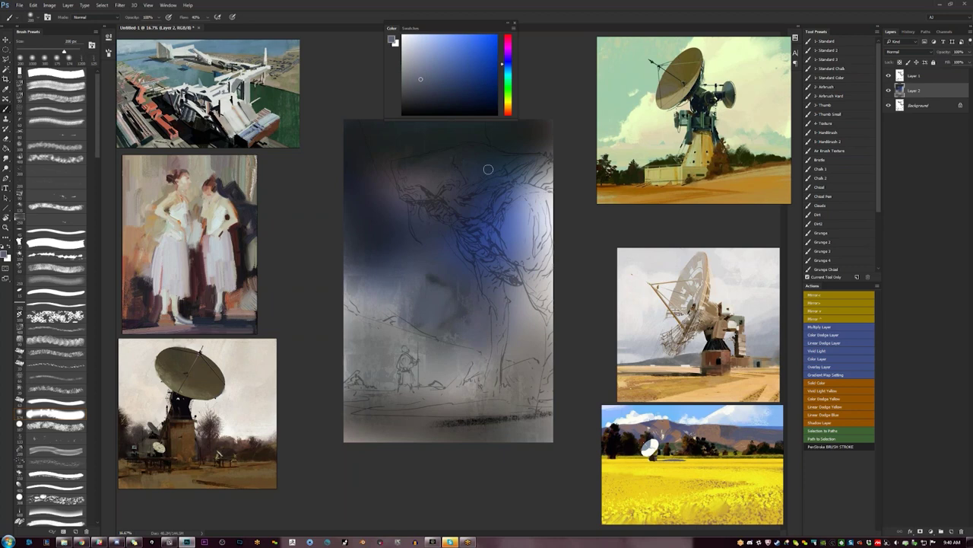
- Sample dark tones around the creature's head and shade the head with them, undoing the unwanted stroke
alt+click(406, 167)
alt+click(401, 186)
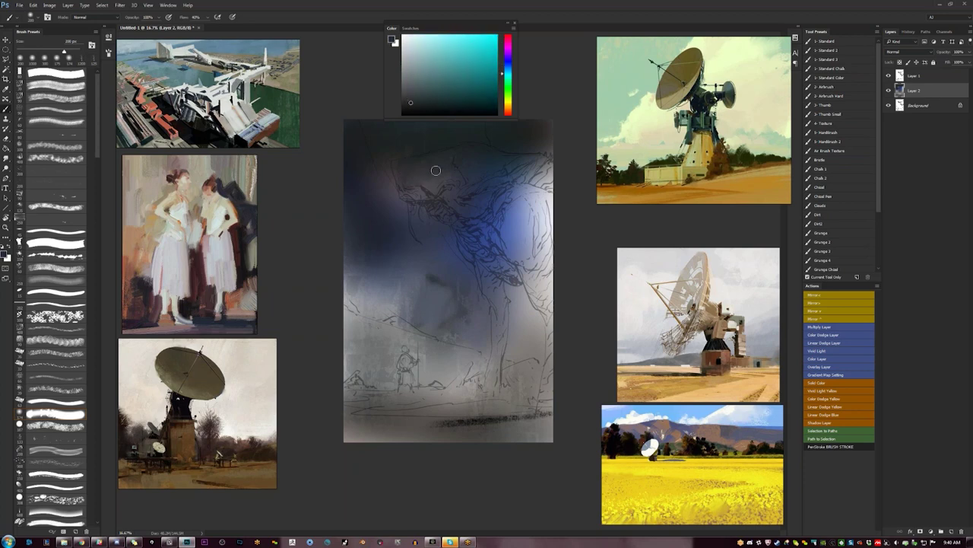
key(d)
drag(431, 197, 475, 211)
key(ctrl+z)
alt+click(414, 186)
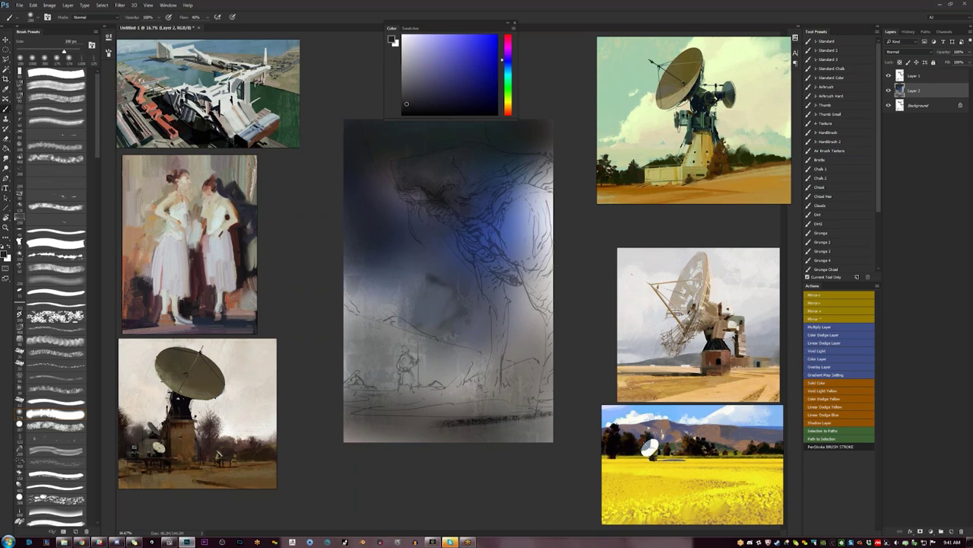
click(706, 310)
drag(699, 303, 750, 327)
key(ctrl+z)
- Switch to PureRef and save the reference scene as a new file named after the artist with the ending refboard_1
right_click(169, 541)
click(181, 436)
click(194, 415)
right_click(223, 383)
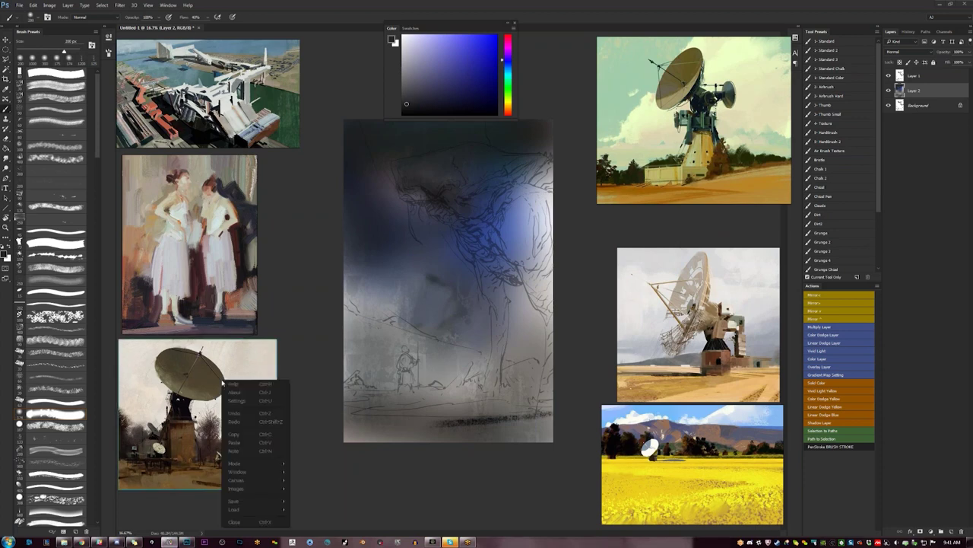
mouse_move(269, 506)
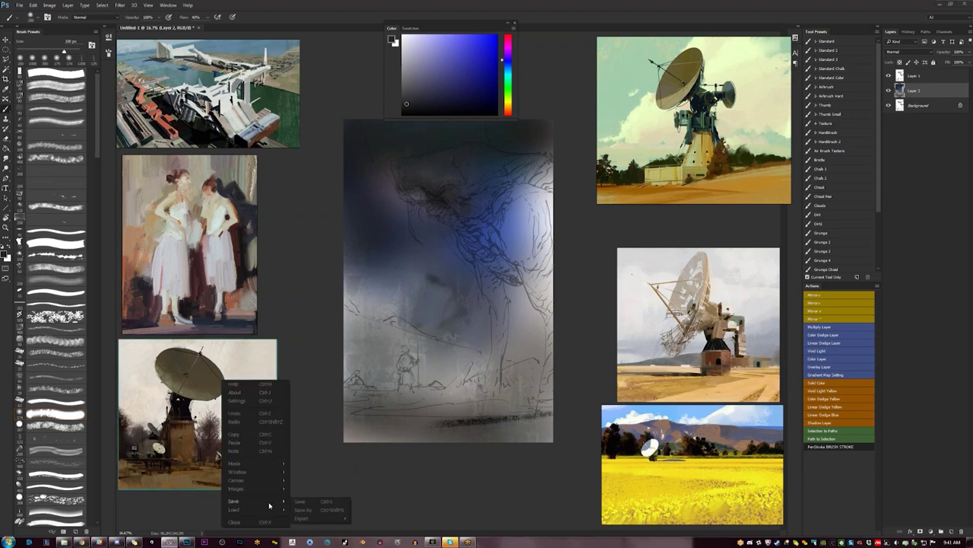
click(328, 507)
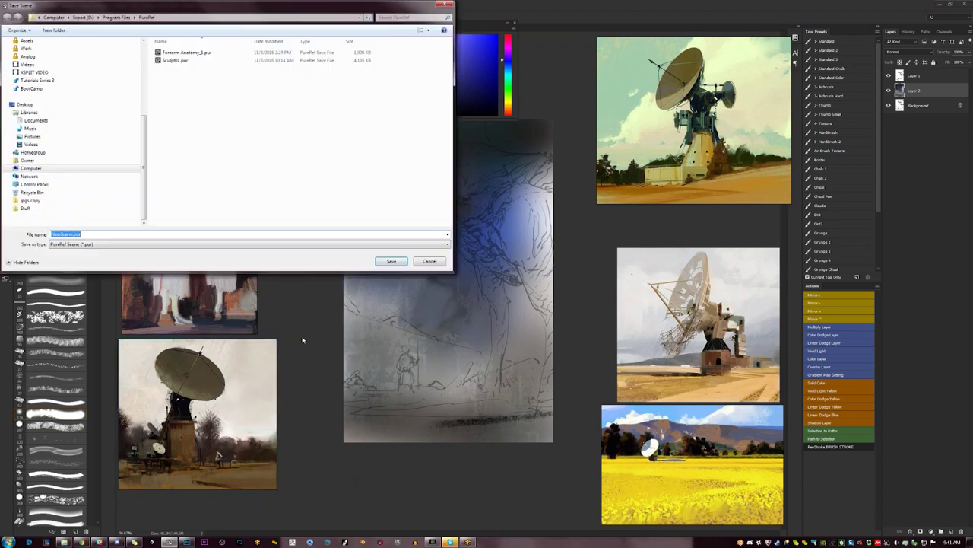
text(J)
text(John_P_refboard)
key(Return)
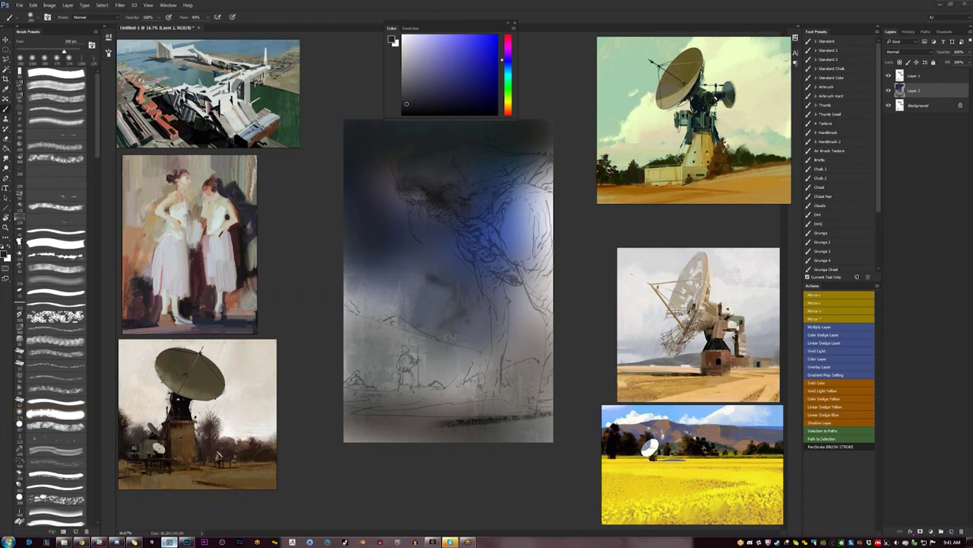
- Open the recent Forearm Anatomy_1.pur reference board and show its images as an overlay on the Photoshop workspace
drag(206, 445, 206, 445)
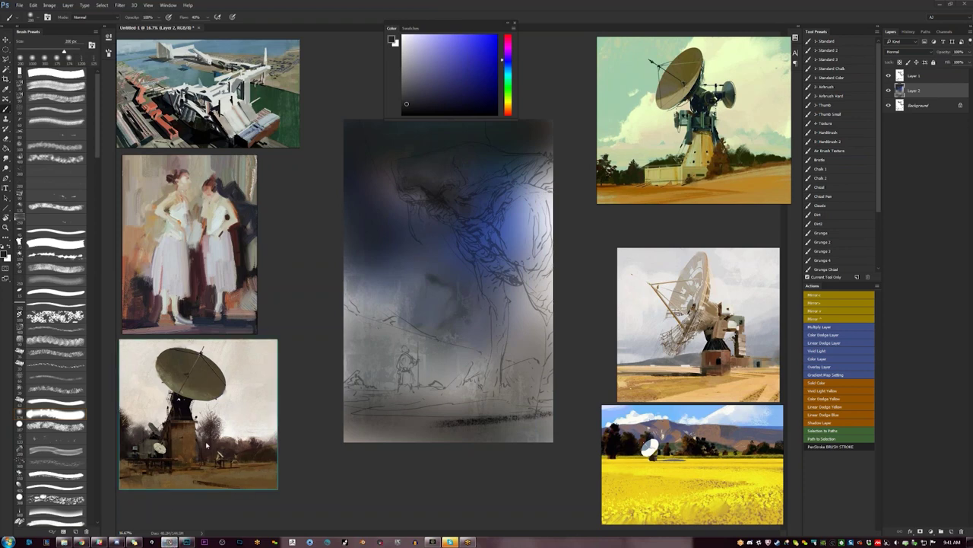
right_click(170, 542)
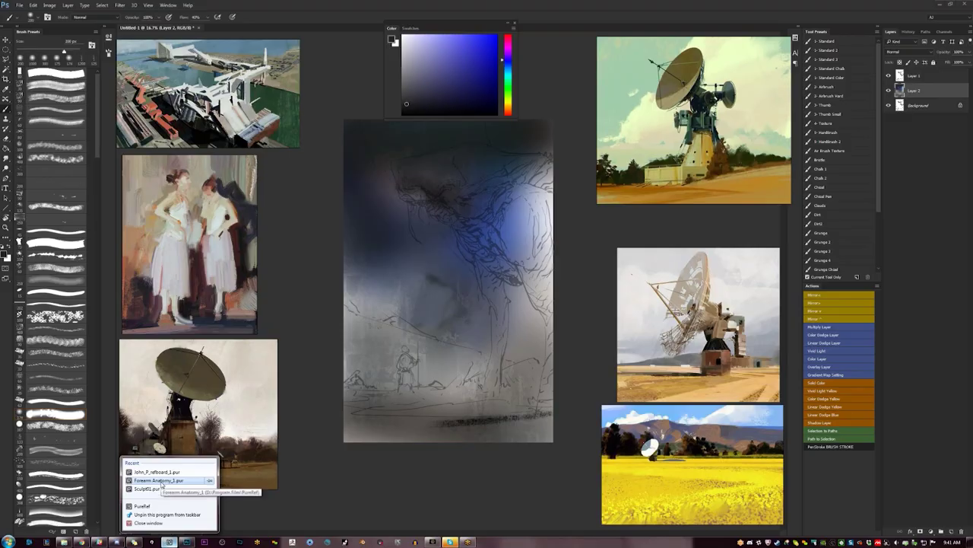
click(162, 481)
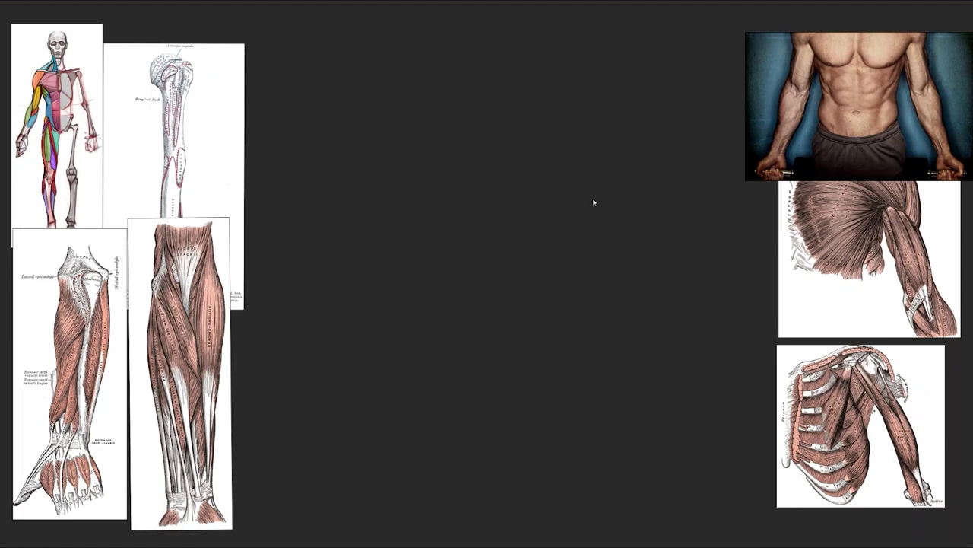
key(ctrl+f)
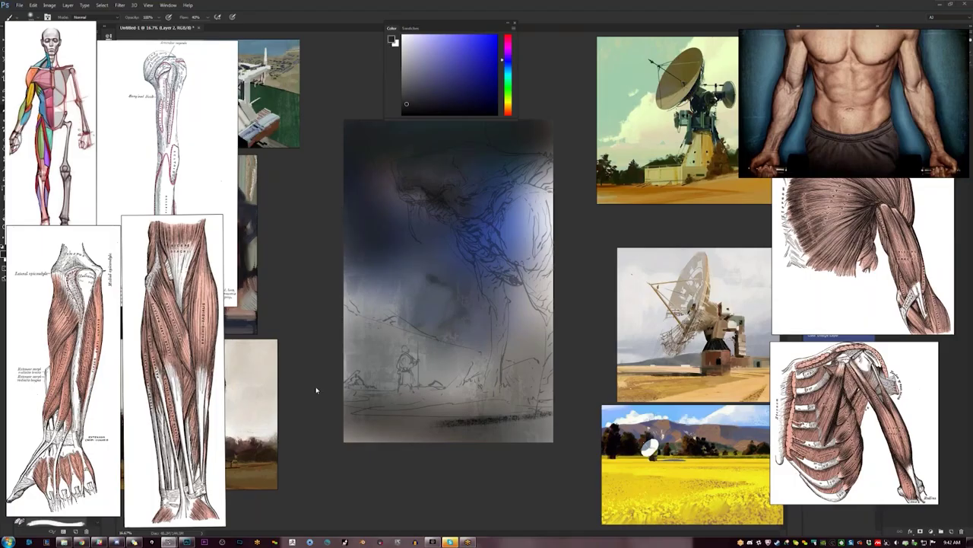
- Move the forearm muscle drawing over the canvas, try rotating it and return it upright, and close the anatomy board
mouse_move(195, 293)
mouse_down()
mouse_move(411, 214)
mouse_move(409, 232)
mouse_up()
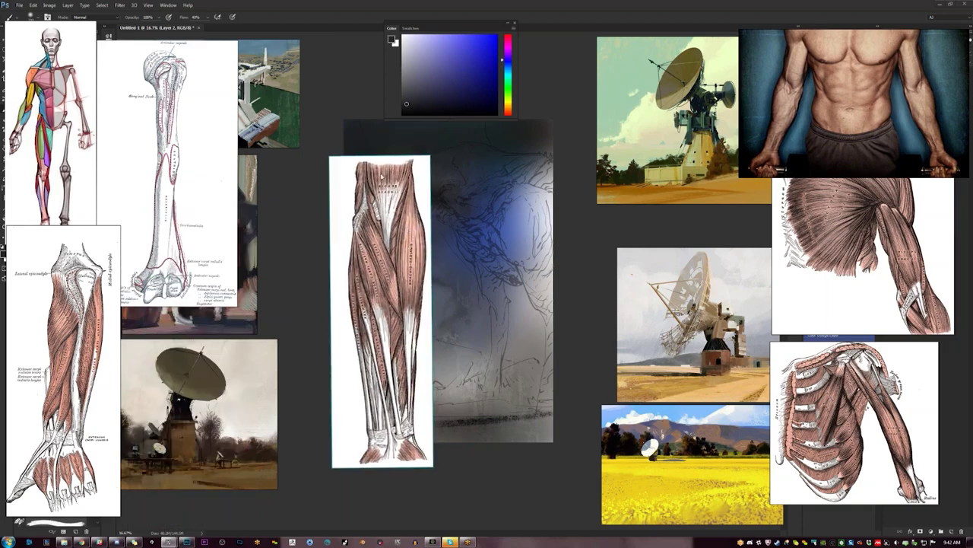
drag(384, 193, 263, 327)
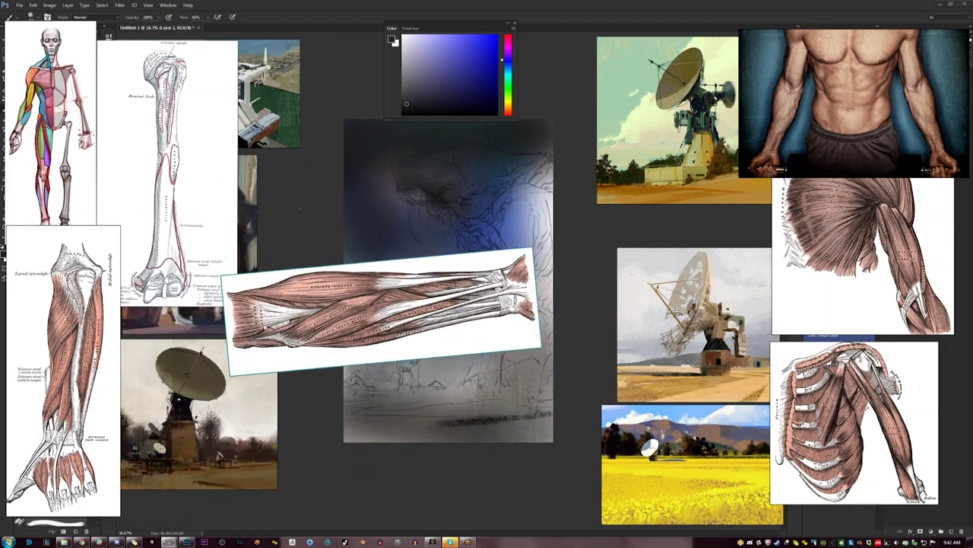
drag(335, 308, 516, 350)
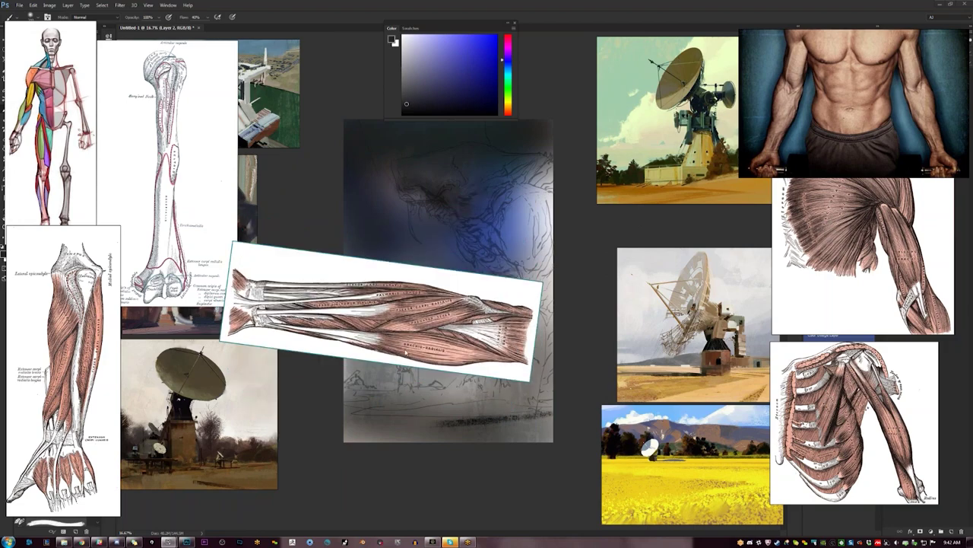
drag(441, 358, 402, 230)
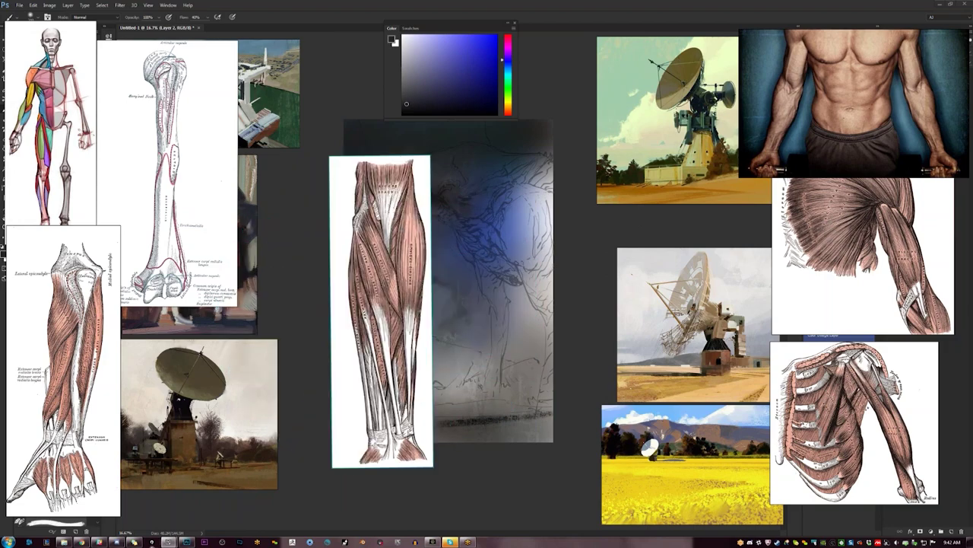
mouse_move(169, 542)
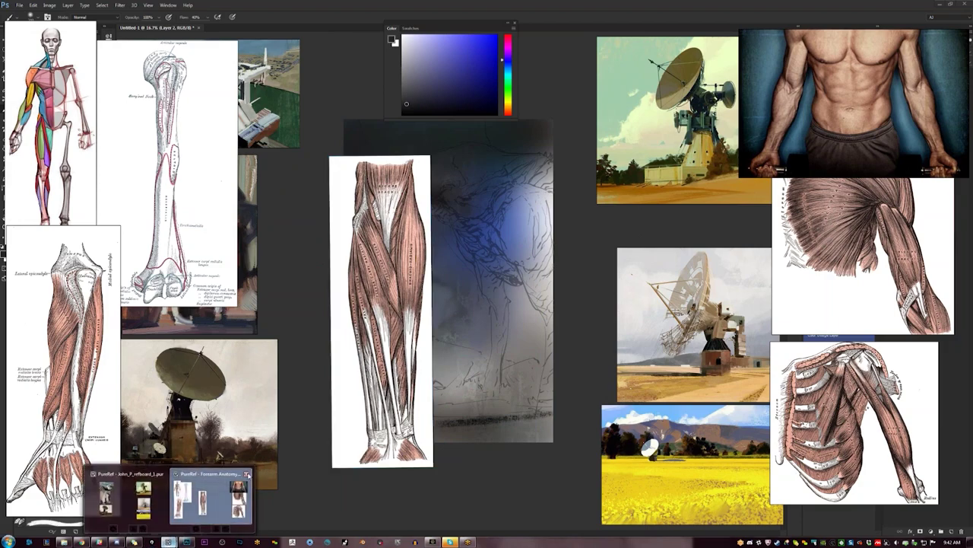
click(246, 474)
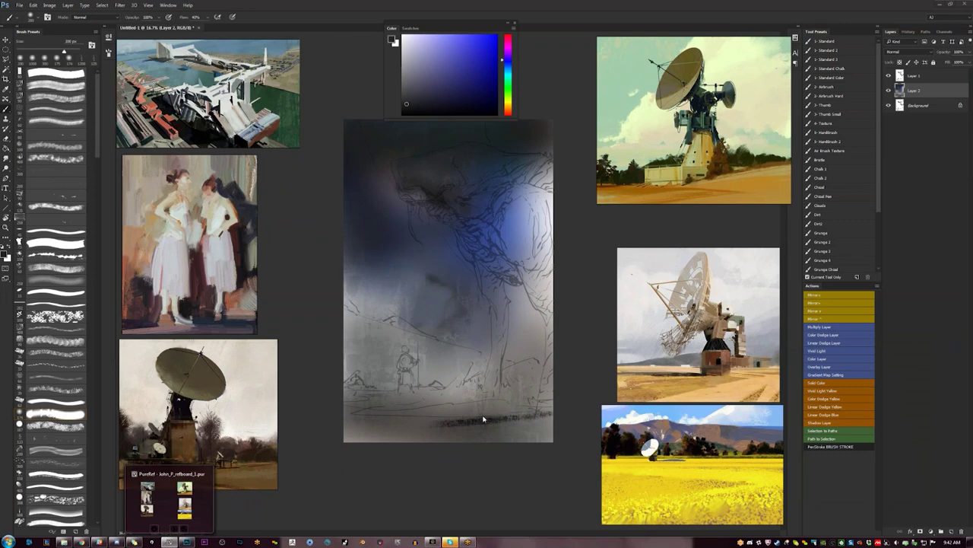
click(728, 122)
key(ctrl+m)
key(ctrl+m)
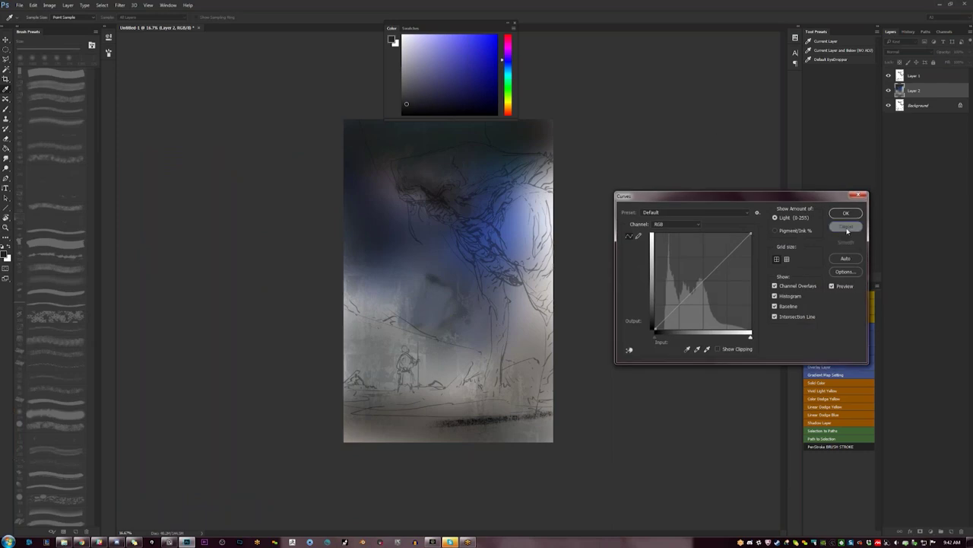
click(846, 226)
- Redisplay the reference paintings and brush a dark tone sampled from the creature's head over the bright area behind its body
click(169, 541)
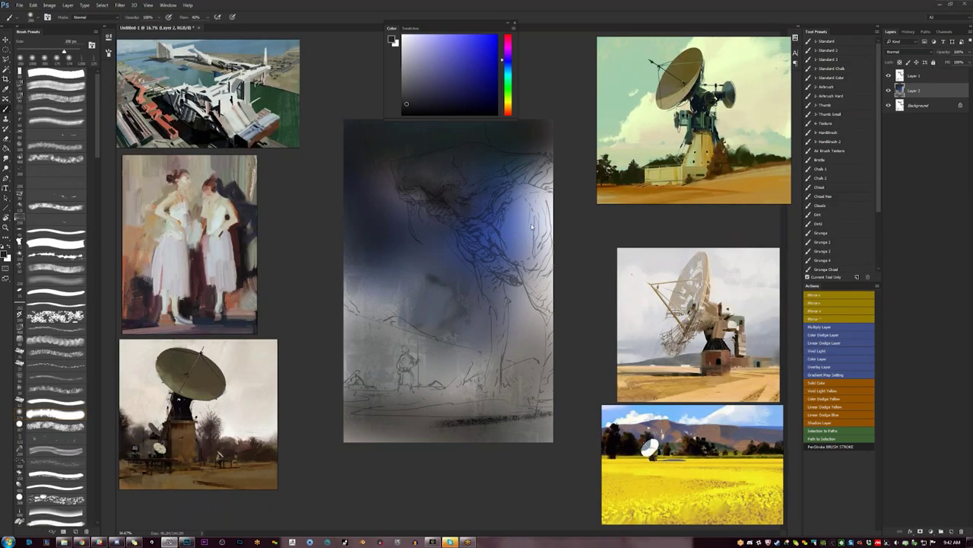
click(508, 253)
alt+click(435, 183)
key(])
drag(523, 207, 525, 237)
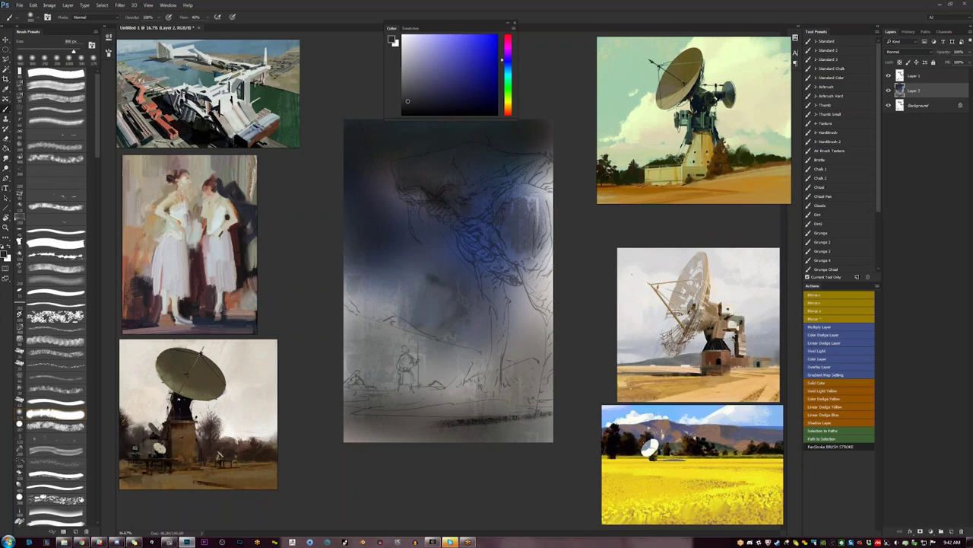
- Roughen the dark ground band in the foreground with a scattered texture brush and choose a light yellowish grey paint colour
click(78, 500)
click(414, 61)
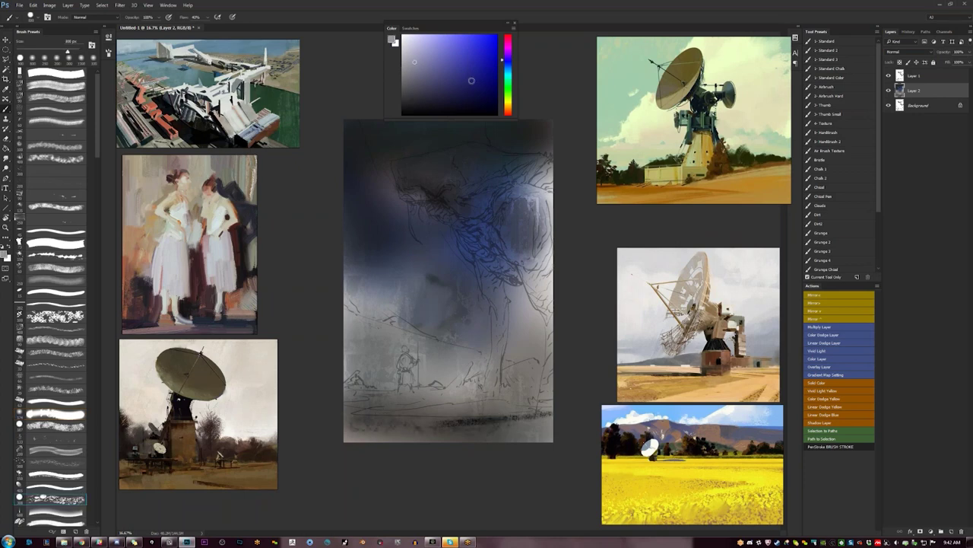
click(510, 99)
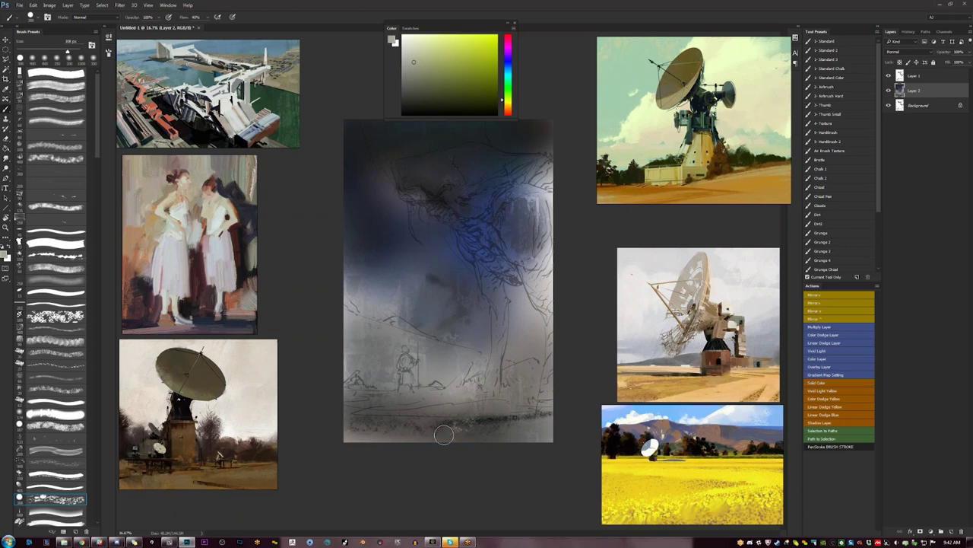
key(ctrl+z)
- Choose a different textured brush and sweep light yellowish grey strokes across the foreground along the canvas's lower edge
scroll(97, 142, down, 5)
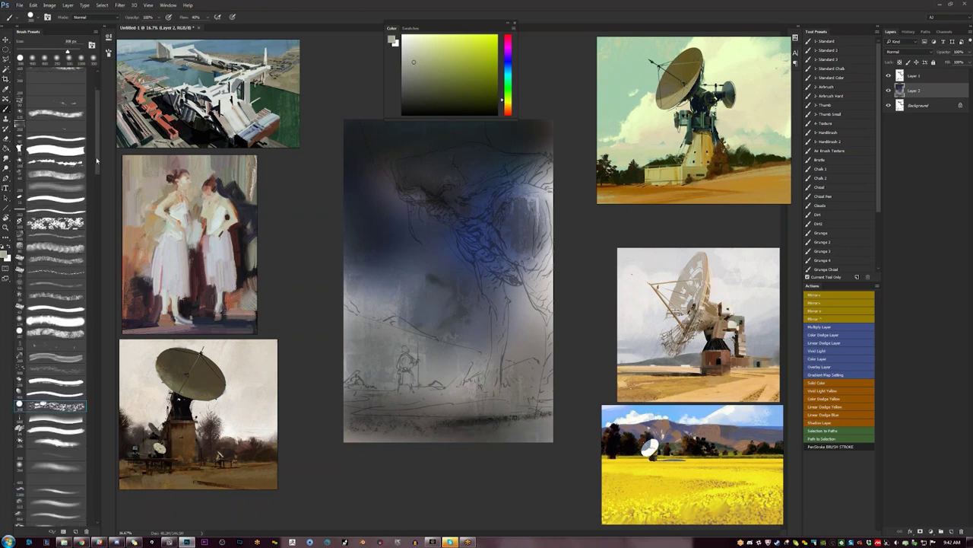
click(53, 432)
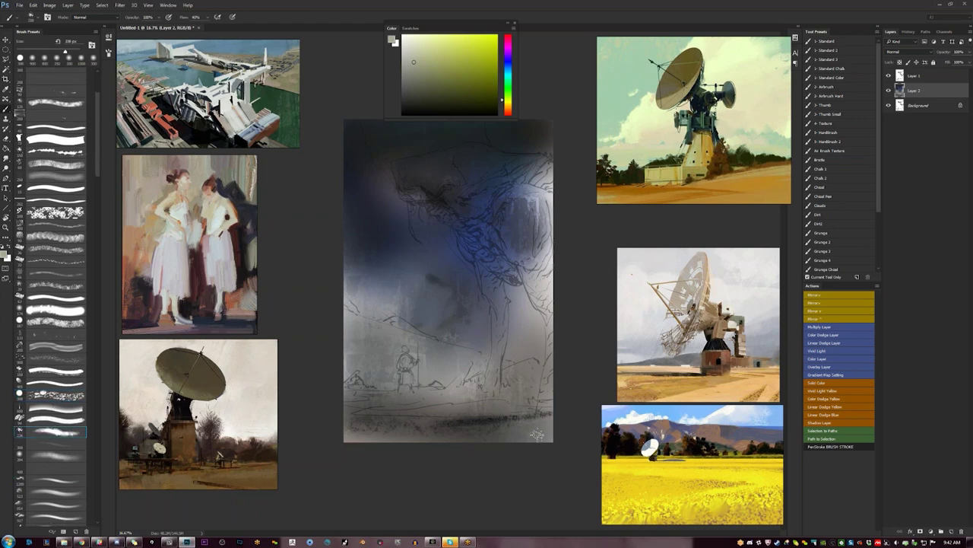
drag(543, 418, 380, 430)
key(ctrl+z)
drag(550, 425, 281, 440)
drag(344, 439, 493, 440)
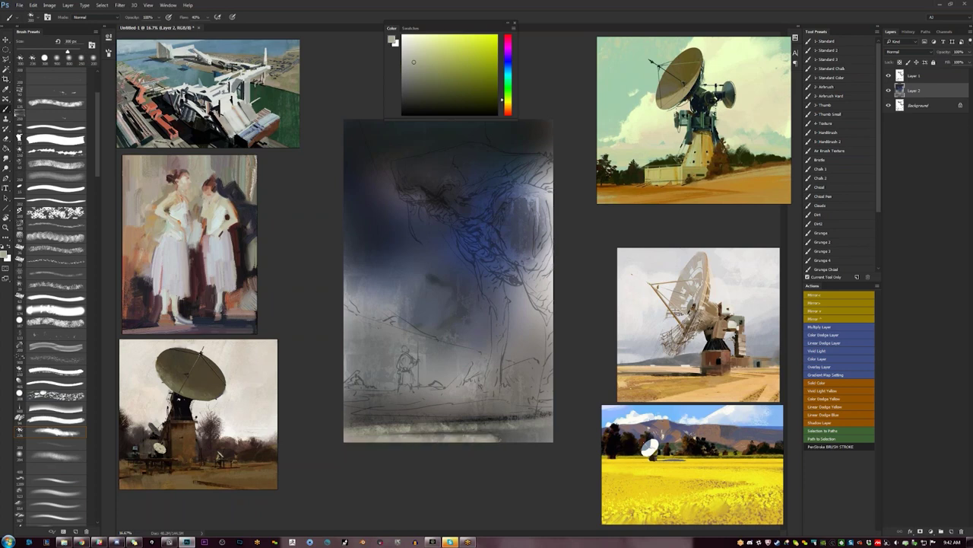
- Paint muted olive green over the foreground corner and across the ground around the figure, using two other textured brushes
click(54, 371)
click(436, 70)
drag(498, 435, 538, 430)
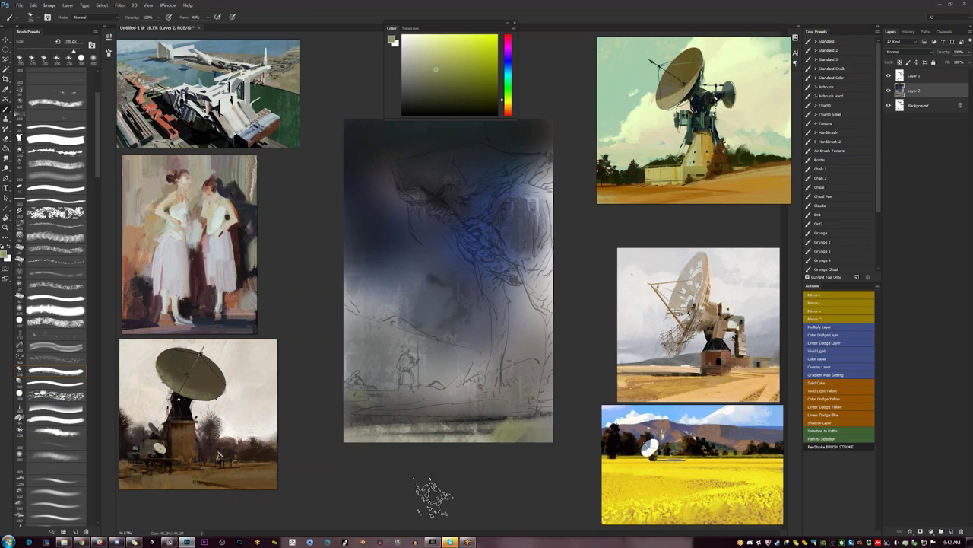
click(35, 418)
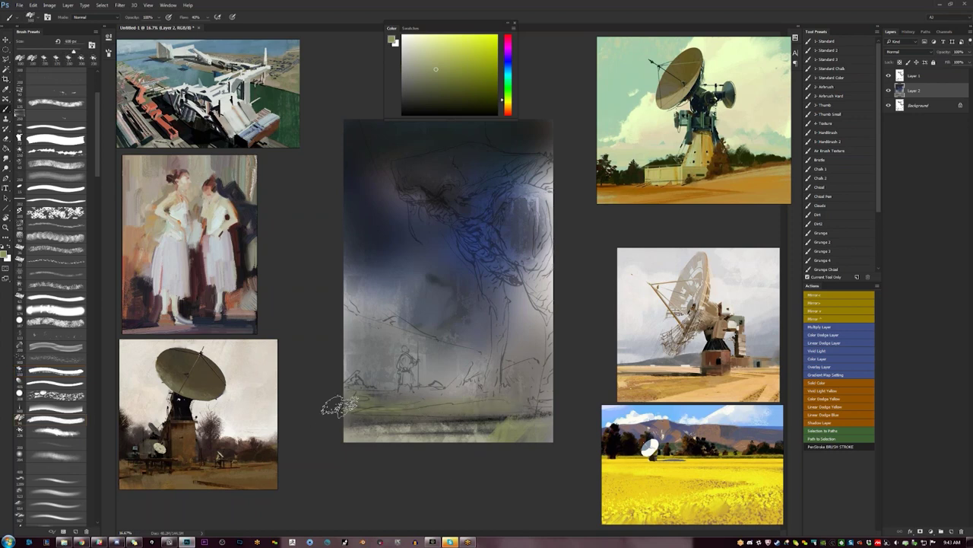
- Choose another textured brush and paint greyish olive sampled from the ground over the dark edge of the foreground beneath the creature
click(70, 286)
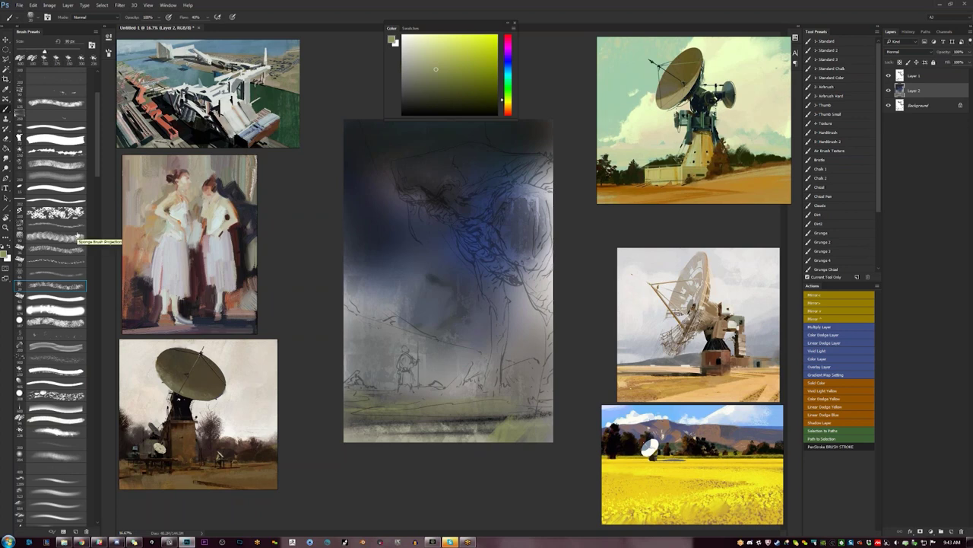
click(86, 225)
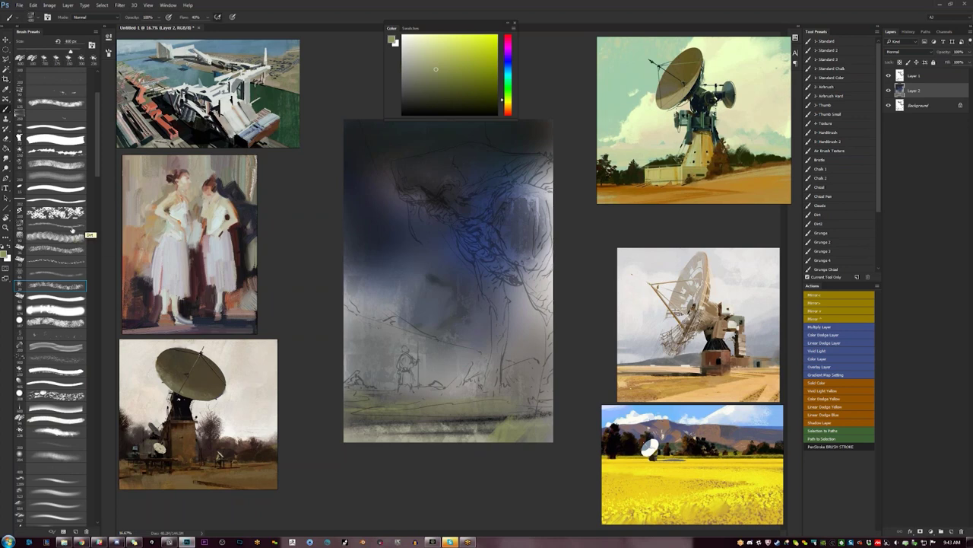
click(76, 153)
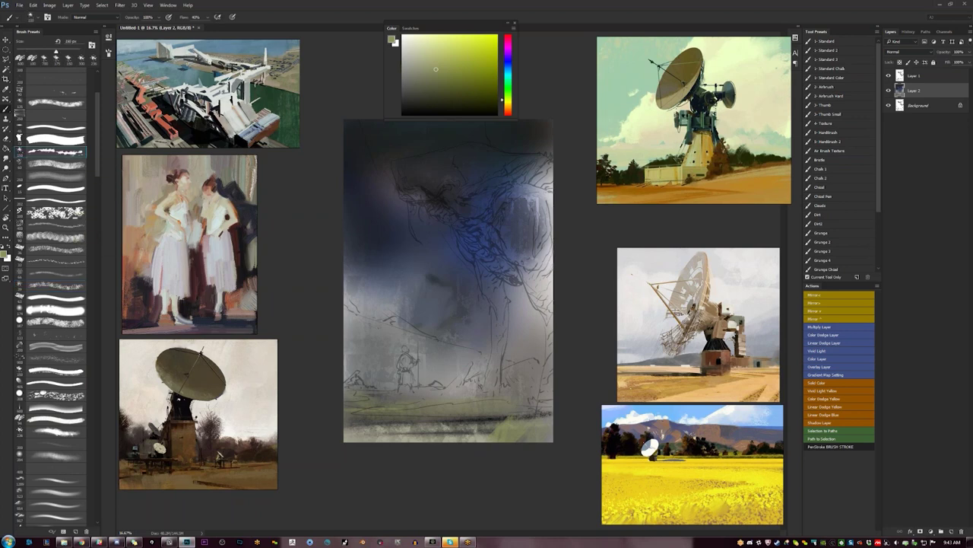
alt+click(506, 409)
mouse_move(506, 419)
mouse_down()
mouse_move(367, 424)
mouse_move(498, 422)
mouse_up()
- Enlarge the textured brush, pick an orange-brown hue and sweep reddish brown strokes across the creature's head
key(bracketright)
key(bracketright)
key(bracketright)
key(bracketright)
key(bracketright)
key(bracketright)
key(bracketright)
key(bracketright)
key(bracketright)
key(bracketright)
key(bracketright)
key(bracketright)
key(bracketright)
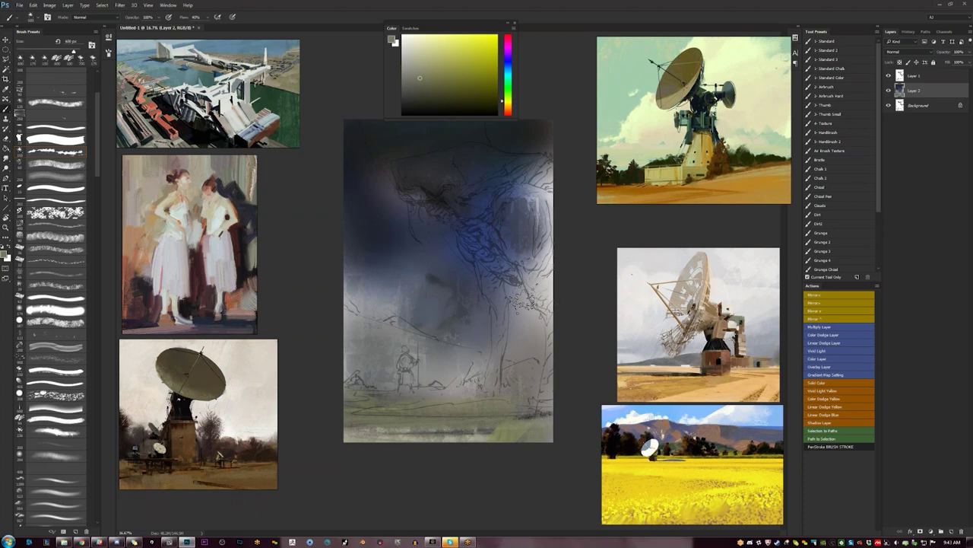
drag(443, 89, 446, 97)
click(484, 106)
click(508, 111)
mouse_move(398, 170)
mouse_down()
mouse_move(450, 209)
mouse_move(404, 173)
mouse_move(461, 166)
mouse_move(401, 164)
mouse_move(484, 151)
mouse_up()
click(444, 80)
mouse_move(413, 171)
mouse_down()
mouse_move(421, 196)
mouse_move(445, 162)
mouse_move(430, 180)
mouse_move(477, 163)
mouse_up()
- Choose a darker muted brown, reduce the brush and paint textured strokes over the creature's shoulder
click(429, 90)
key([)
key([)
key([)
key(bracketleft)
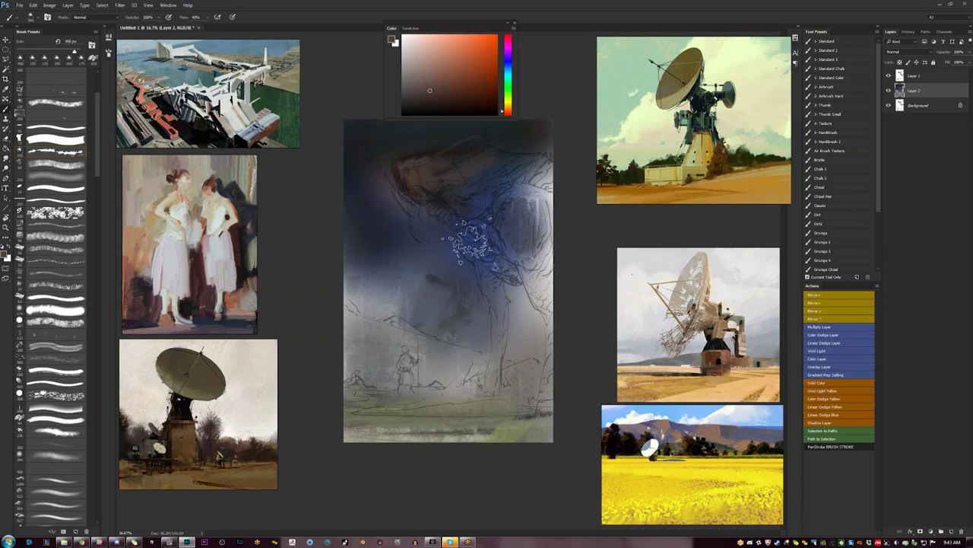
drag(449, 301, 452, 306)
key([)
key([)
drag(514, 190, 550, 198)
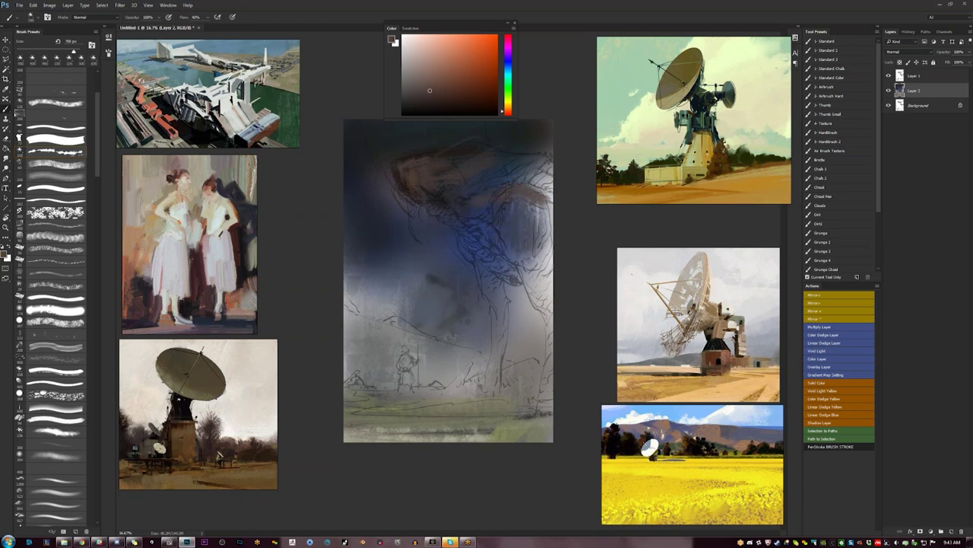
- Sample dark tones from the creature with a large soft round brush and darken its shoulder and the area beneath its head
click(53, 311)
alt+click(453, 156)
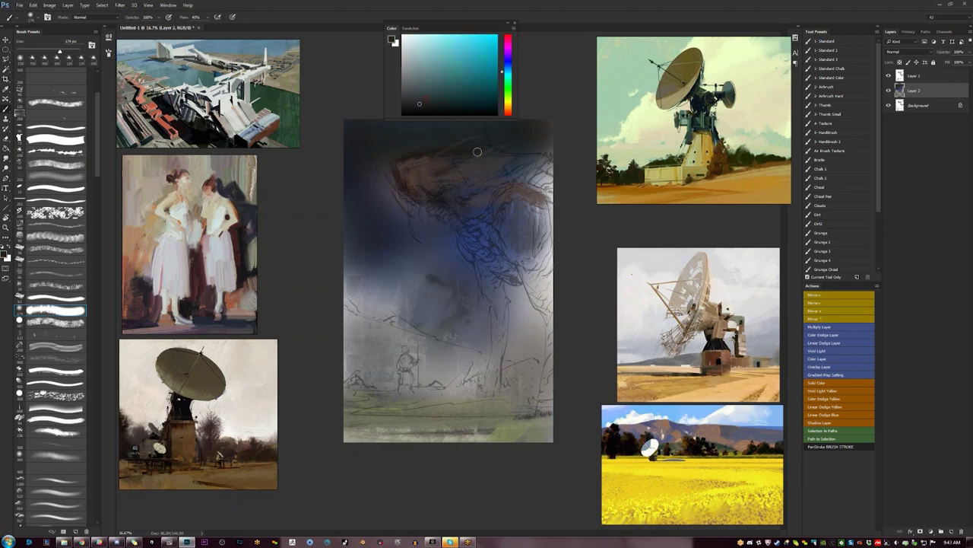
alt+click(505, 165)
key(])
key(])
key(])
key(])
key(])
drag(506, 165, 530, 200)
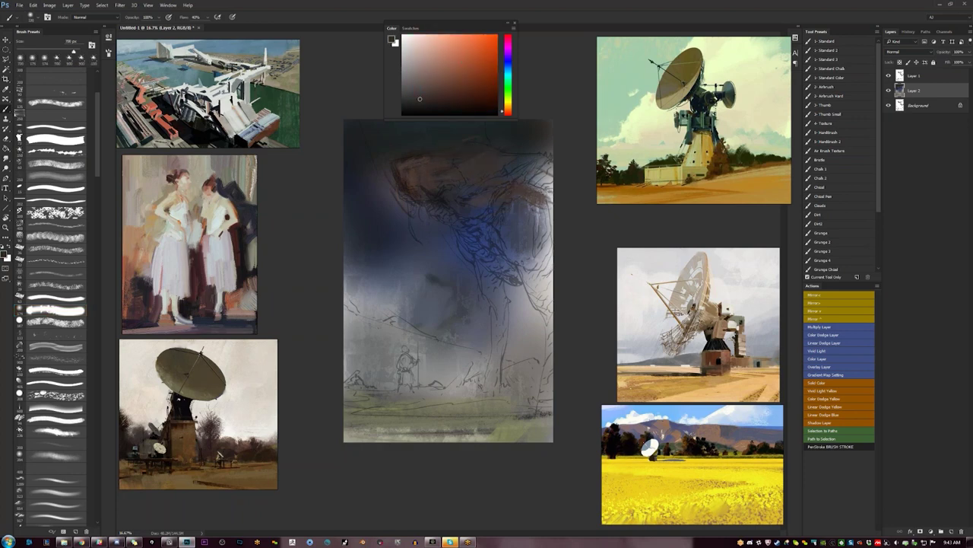
alt+click(430, 216)
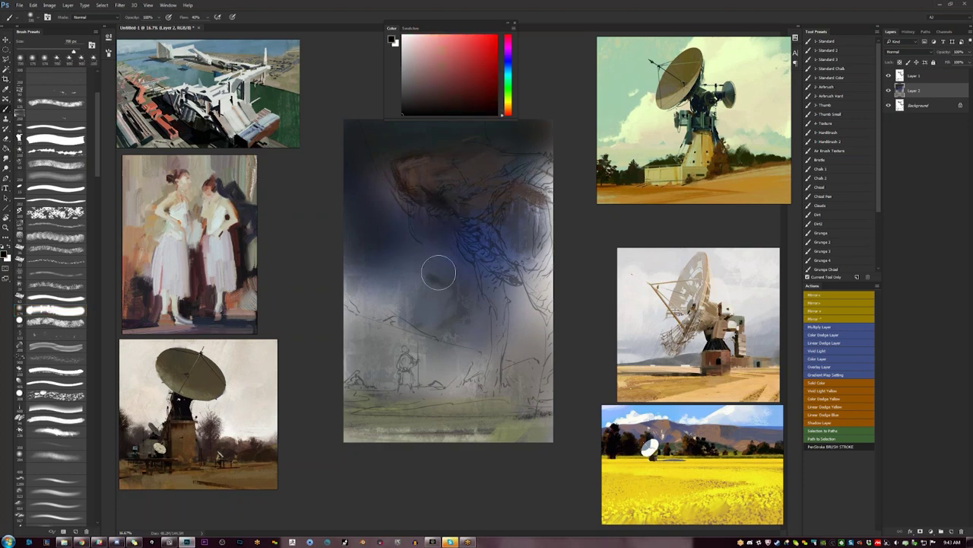
- Try tinting the dark sky around the creature's head with broad, soft strokes of muted red
click(446, 58)
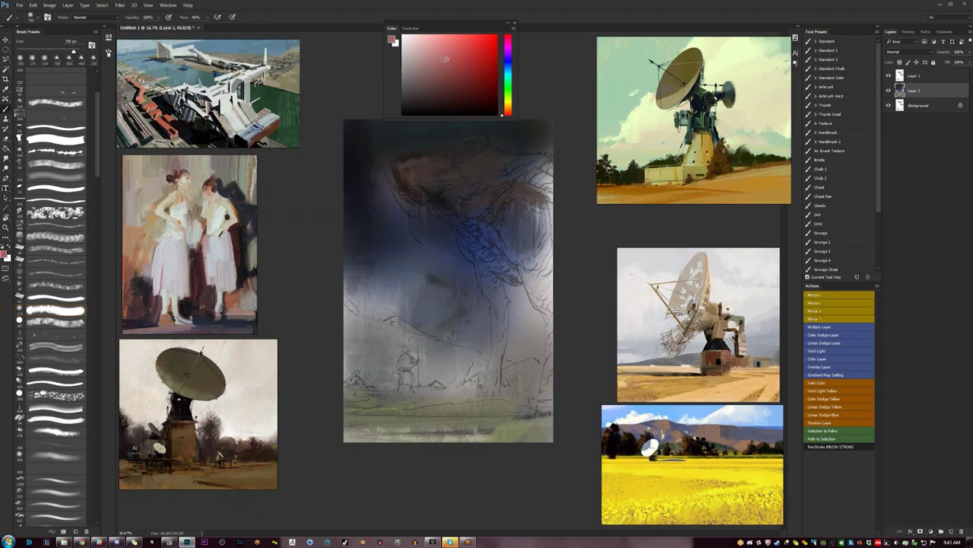
drag(372, 146, 426, 144)
key(])
key(])
key(])
key(])
key(])
key(])
drag(365, 171, 381, 228)
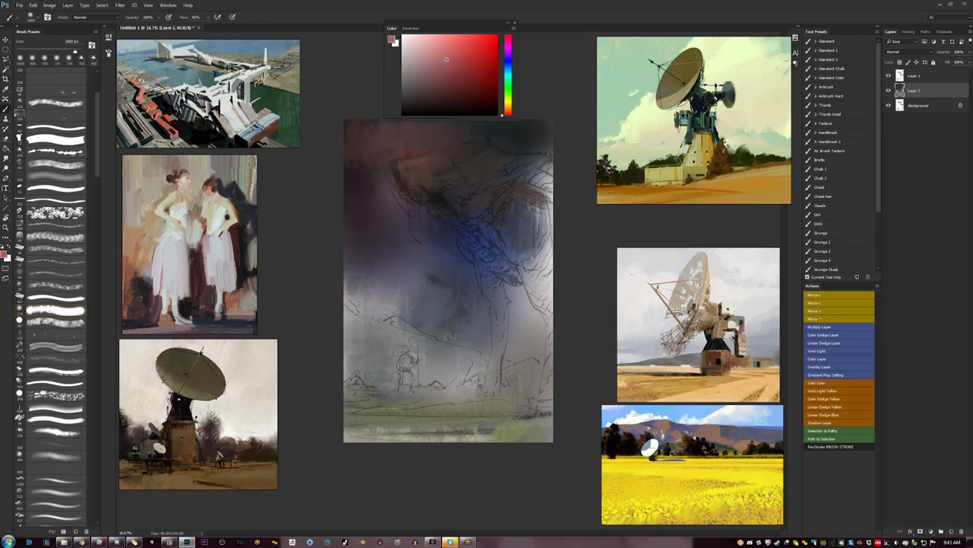
key(ctrl+alt+z)
key(ctrl+alt+z)
- Reset the paint colour to black and brush broad, soft shadows over the middle of the scene, the creature's body and the small figure
key(d)
drag(415, 262, 416, 277)
drag(464, 301, 473, 335)
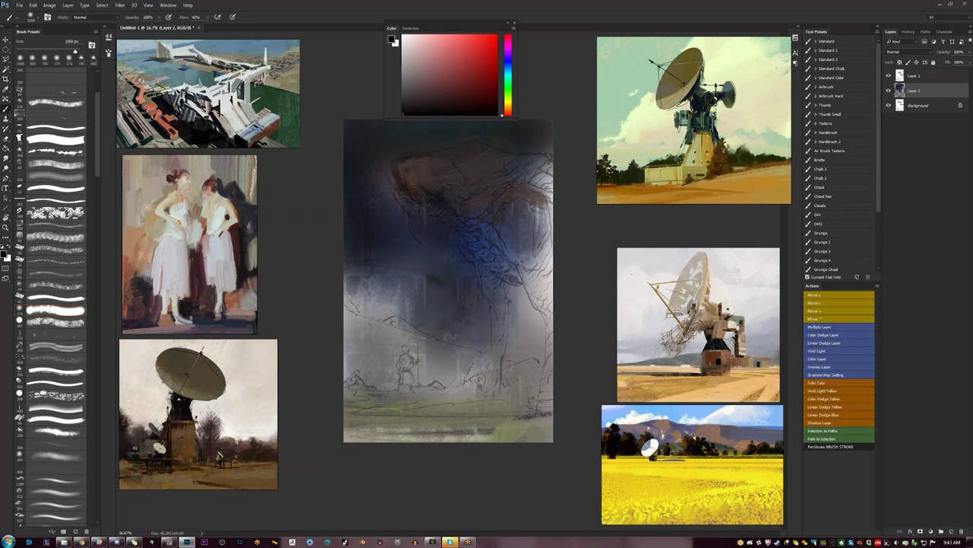
drag(539, 289, 537, 308)
drag(535, 213, 537, 245)
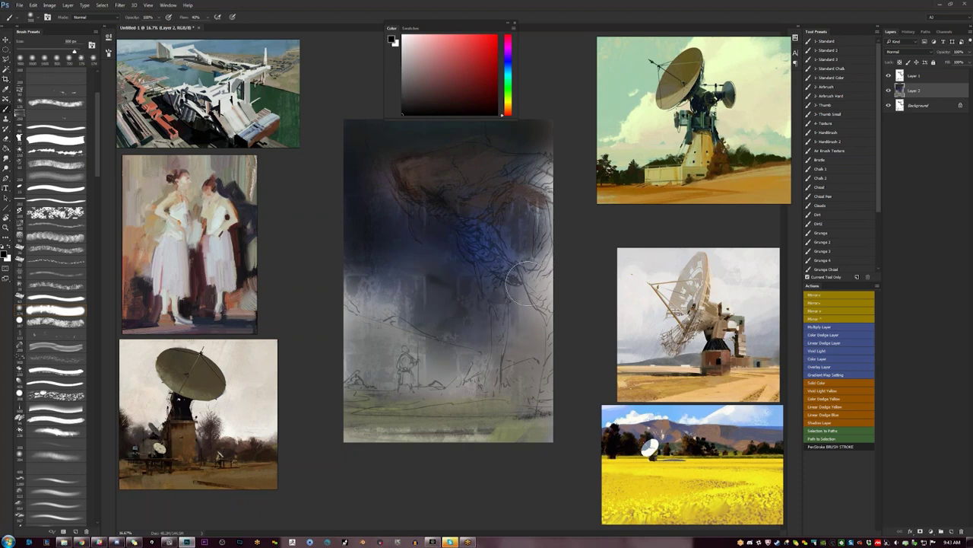
drag(403, 366, 405, 401)
drag(401, 301, 314, 340)
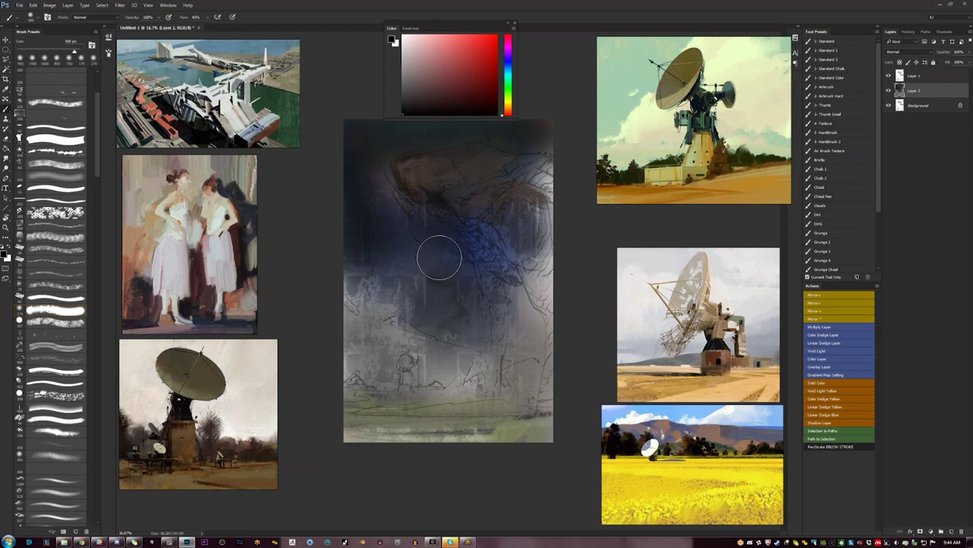
- Adjust the soft brush's size and darken the background along the front edge of the creature's head in black
key(bracketleft)
key(bracketleft)
key(bracketleft)
key(bracketleft)
key(bracketleft)
key(bracketleft)
key(bracketright)
key(bracketright)
key(bracketright)
key(bracketright)
key(bracketright)
key(bracketright)
key(bracketright)
key(bracketright)
key(bracketright)
drag(380, 206, 390, 241)
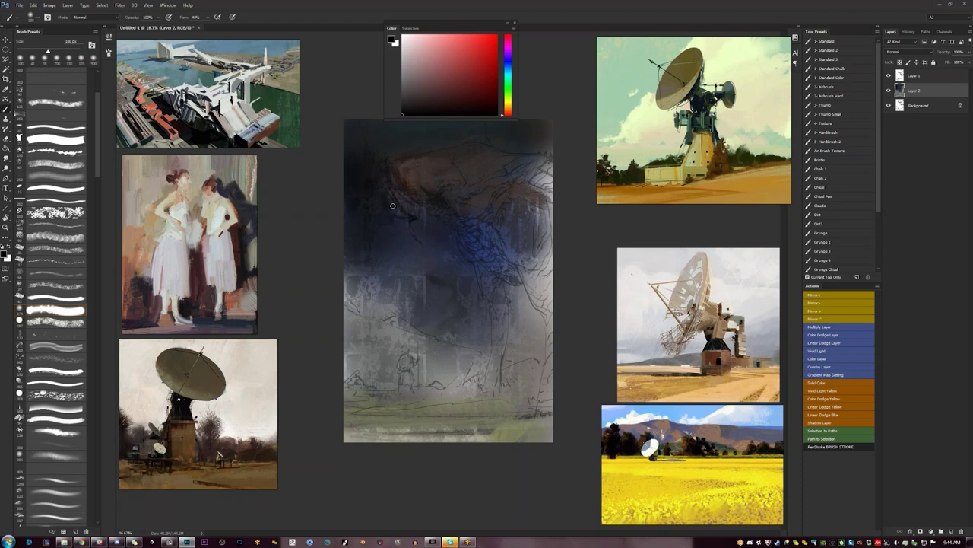
- Enlarge the soft brush and deepen the blue area below the creature's head with black
key(bracketright)
key(bracketright)
key(bracketright)
key(bracketright)
key(bracketright)
key(bracketright)
key(bracketright)
key(bracketright)
key(bracketright)
drag(411, 234, 428, 285)
key(bracketleft)
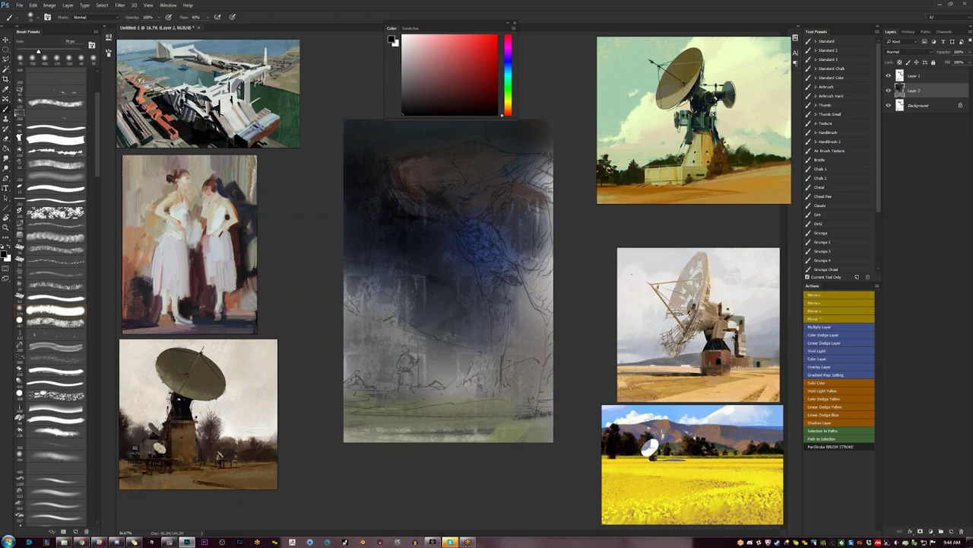
- Stroke grey tones sampled from the ground along the foreground with a different textured brush, and enlarge the yellow-field reference painting
scroll(53, 175, up, 3)
click(53, 175)
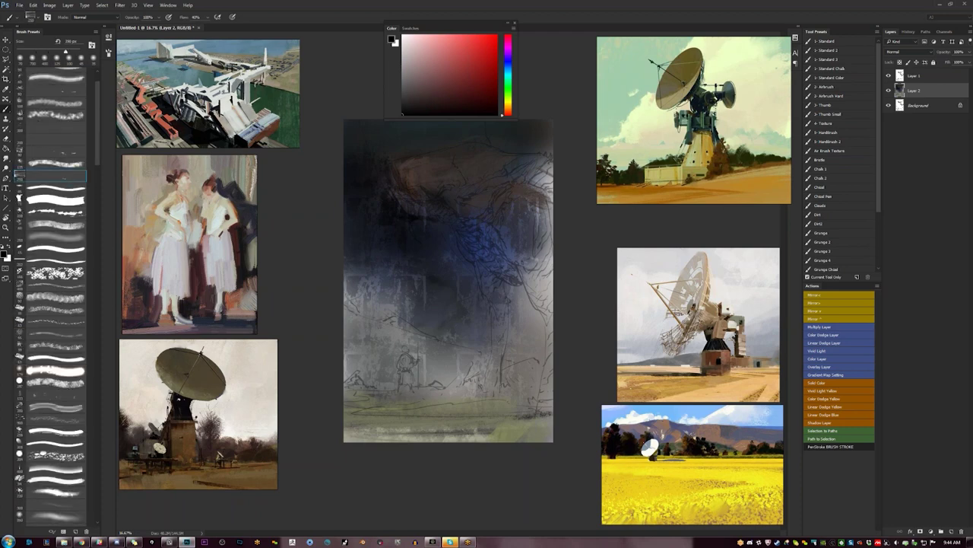
alt+click(483, 431)
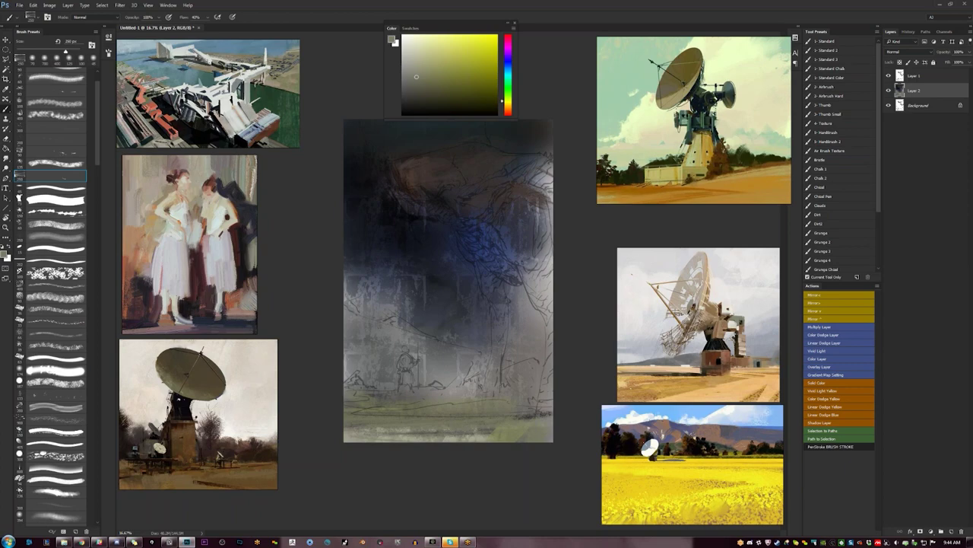
drag(485, 432, 458, 435)
alt+click(447, 431)
drag(697, 470, 820, 482)
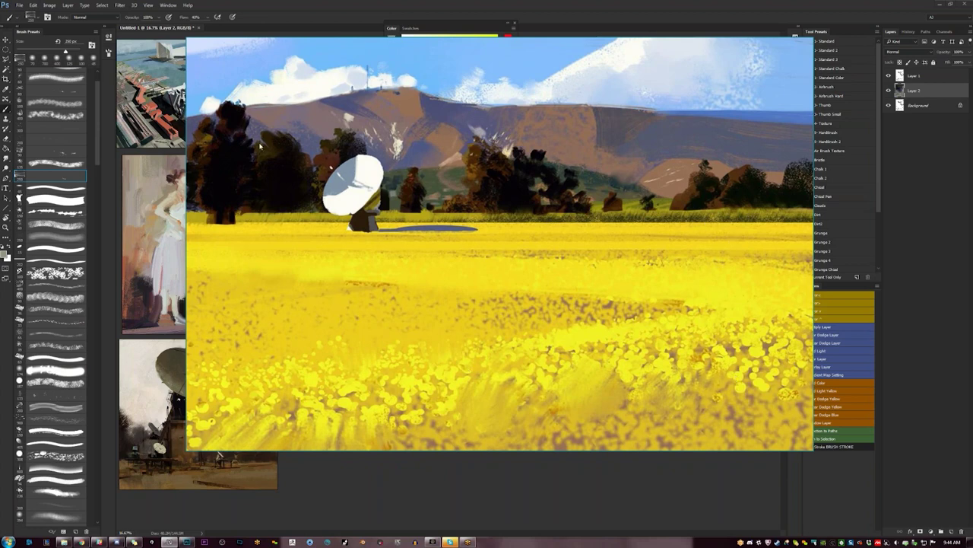
- Shrink the yellow field reference image and arrange it below the two radar dish references beside the canvas
scroll(619, 260, down, 12)
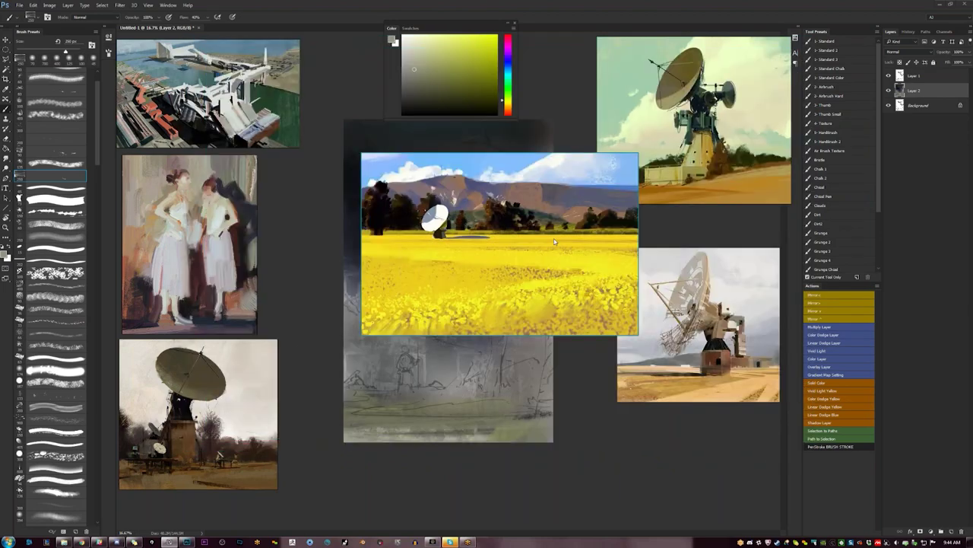
scroll(550, 249, up, 1)
drag(547, 247, 715, 460)
scroll(763, 421, down, 5)
scroll(753, 420, down, 1)
scroll(710, 438, up, 2)
drag(734, 305, 735, 286)
drag(708, 424, 717, 423)
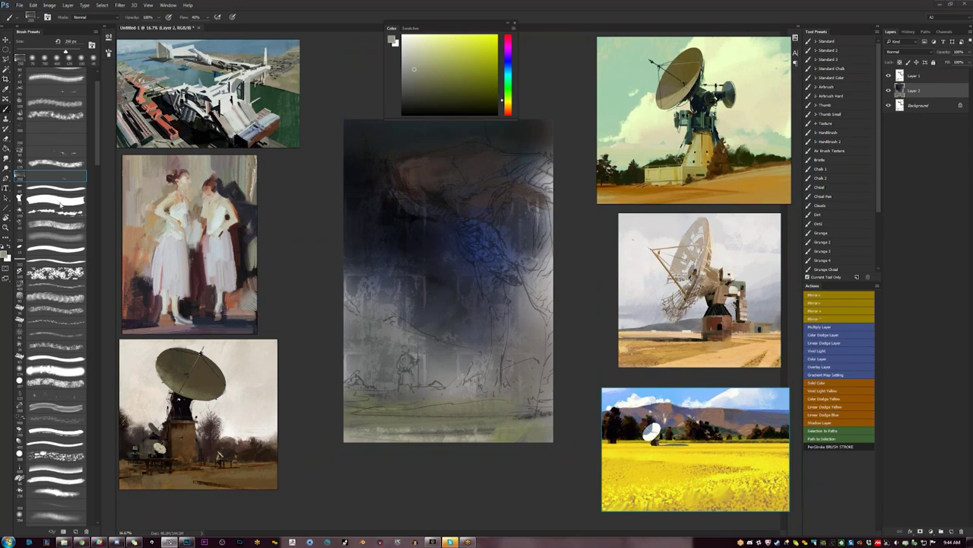
- Brush over the lower ground, sample its grey-green colour, and choose a smaller textured brush preset
click(66, 150)
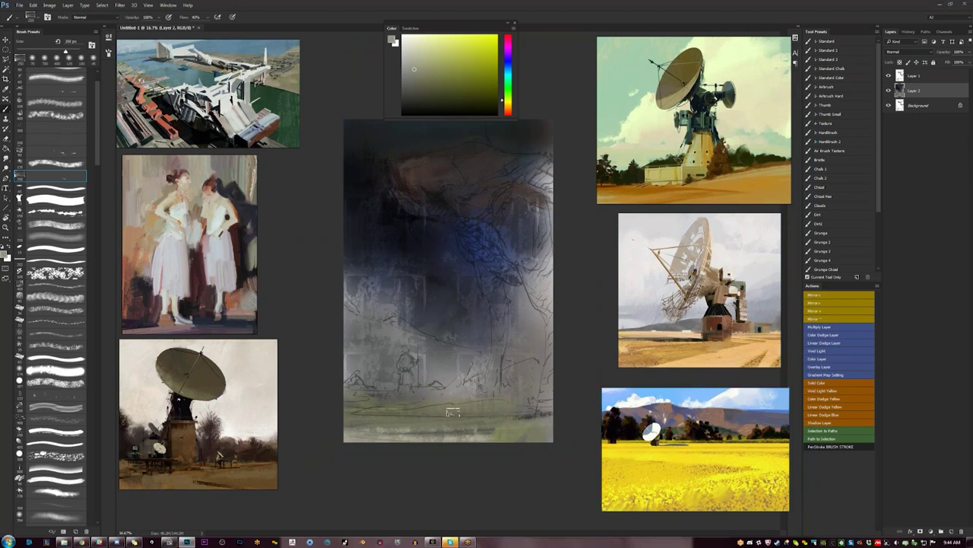
mouse_move(482, 433)
mouse_down()
mouse_move(388, 435)
mouse_move(471, 433)
mouse_move(515, 445)
mouse_up()
alt+click(437, 426)
drag(96, 122, 94, 106)
click(66, 197)
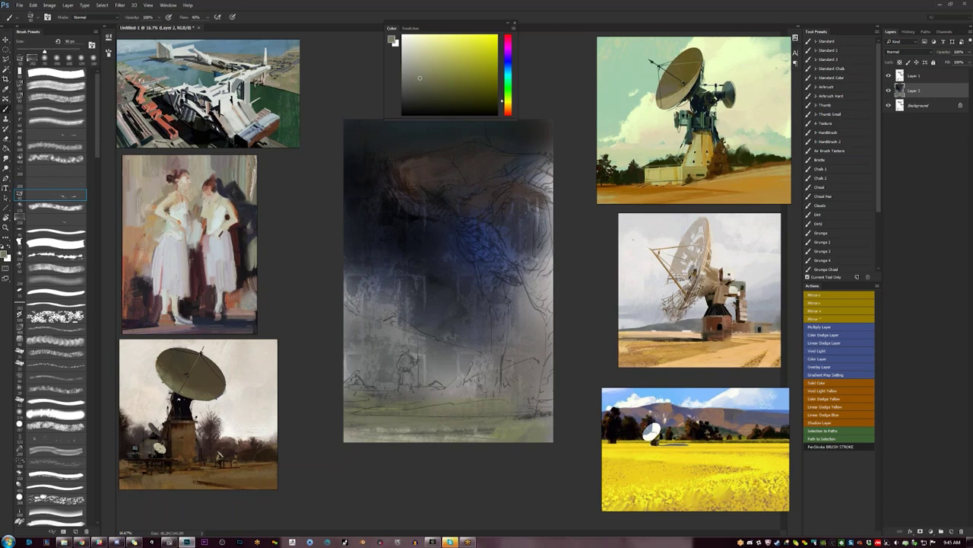
- Mix a lighter, pale yellow-green from the sampled ground colour and streak it along the painting's bottom edge
key(ctrl+plus)
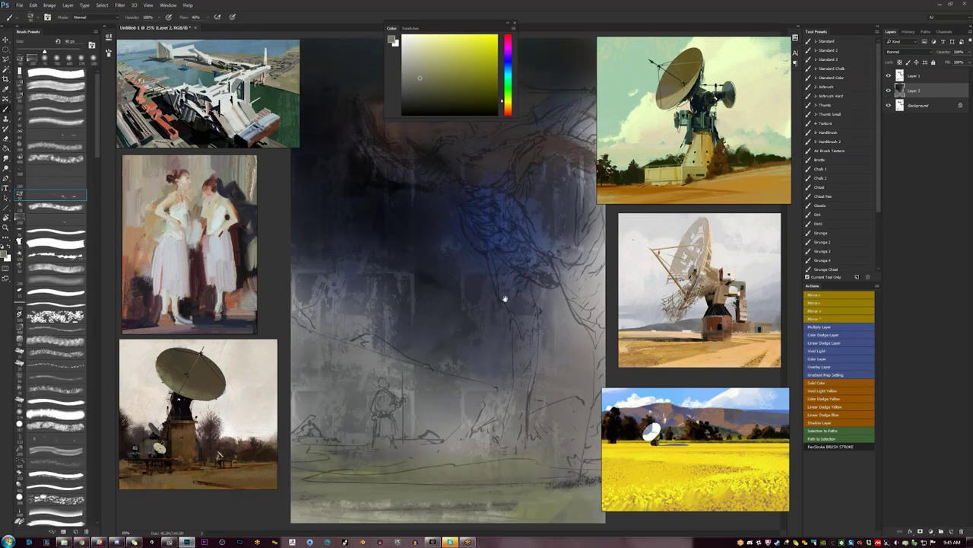
key(f)
alt+click(493, 409)
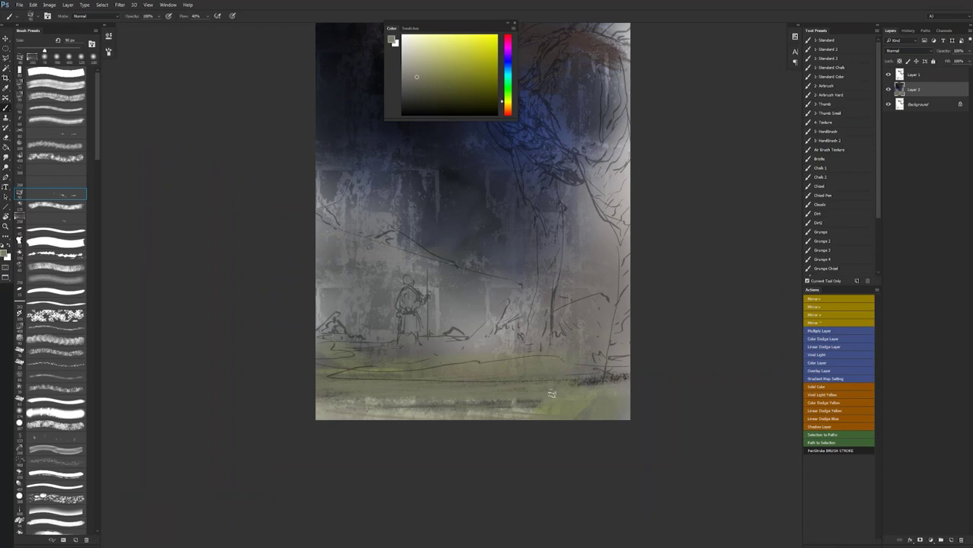
click(435, 76)
click(428, 53)
mouse_move(317, 429)
mouse_down()
mouse_move(335, 418)
mouse_move(477, 417)
mouse_up()
- Select a long horizontal strip of the foreground ground with the lasso
key(l)
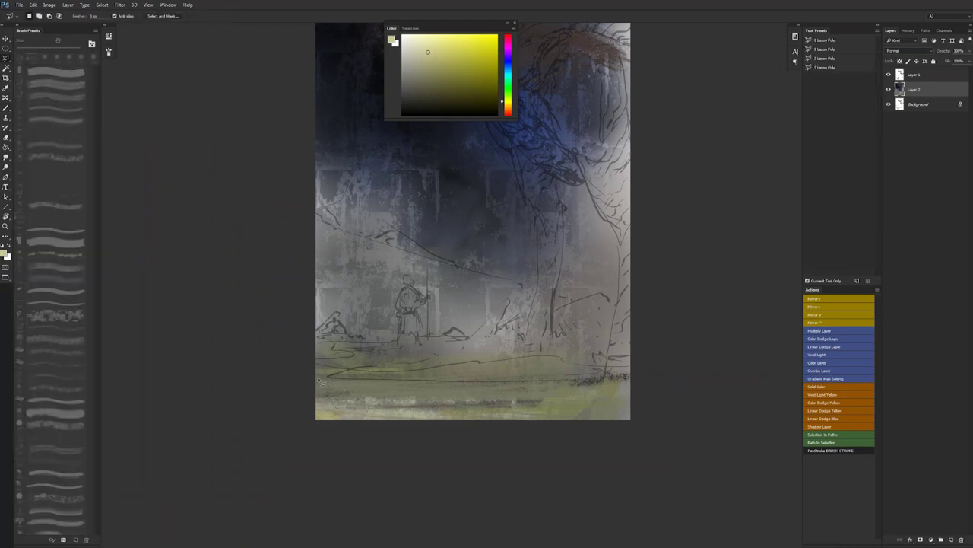
key(shift+l)
mouse_move(319, 381)
mouse_down()
mouse_move(595, 383)
mouse_move(582, 389)
mouse_move(658, 398)
mouse_move(289, 404)
mouse_move(399, 386)
mouse_up()
- Paint pale yellow-green streaks inside the selected ground strip, working from a large brush down to about 70 px
key(b)
key(])
key(])
key(])
key(])
key(])
key(])
key(])
drag(327, 382, 487, 380)
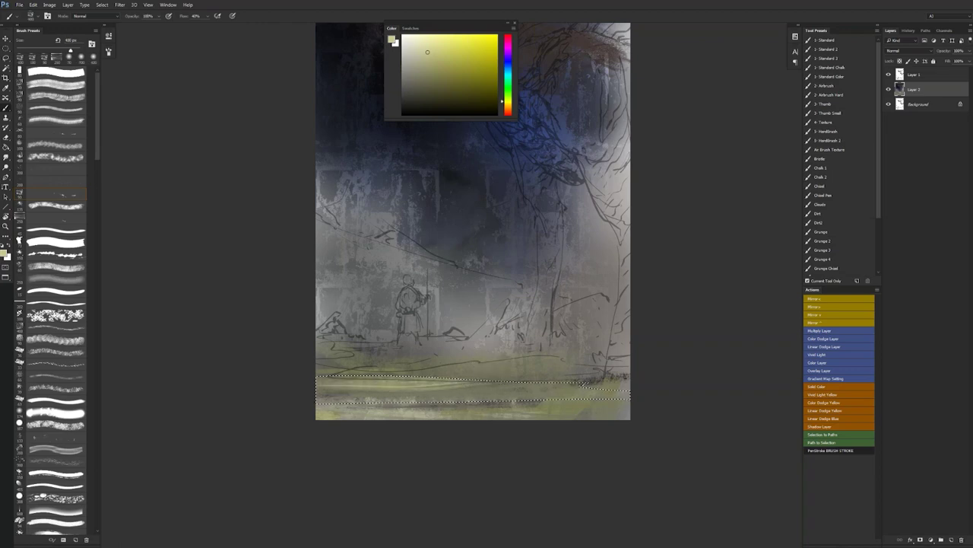
key(bracketleft)
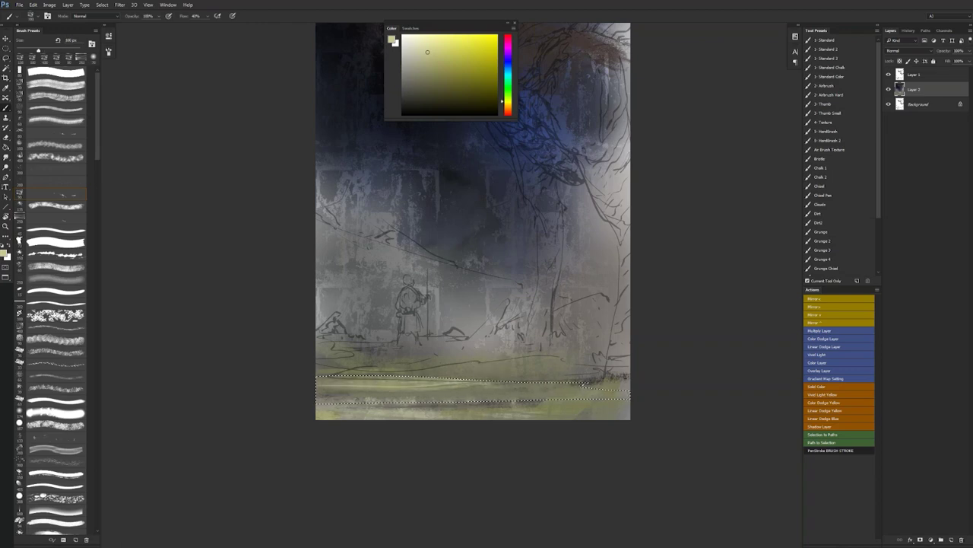
key(bracketleft)
key(bracketleft)
key(bracketleft)
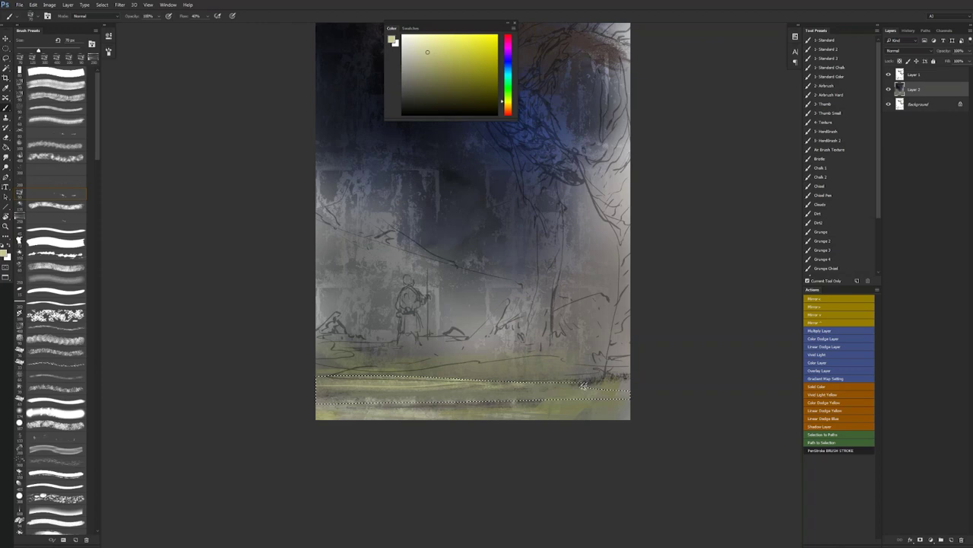
mouse_move(561, 391)
mouse_down()
mouse_move(488, 395)
mouse_move(617, 387)
mouse_move(531, 395)
mouse_up()
- Mix a saturated ochre and paint it over the lower-right ground and the standing figure's lower body with an enlarged brush
alt+click(591, 385)
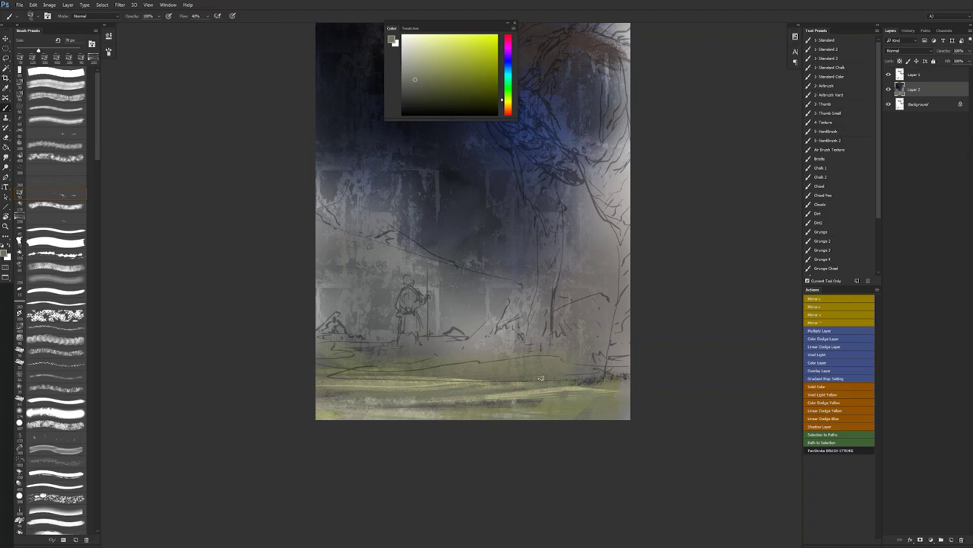
click(473, 78)
drag(507, 113, 506, 105)
key(])
mouse_move(557, 390)
mouse_down()
mouse_move(529, 394)
mouse_move(591, 401)
mouse_up()
key(])
key(])
key(])
key(])
key(])
key(ctrl+z)
drag(491, 403, 521, 398)
mouse_move(613, 394)
mouse_down()
mouse_move(557, 403)
mouse_move(563, 413)
mouse_up()
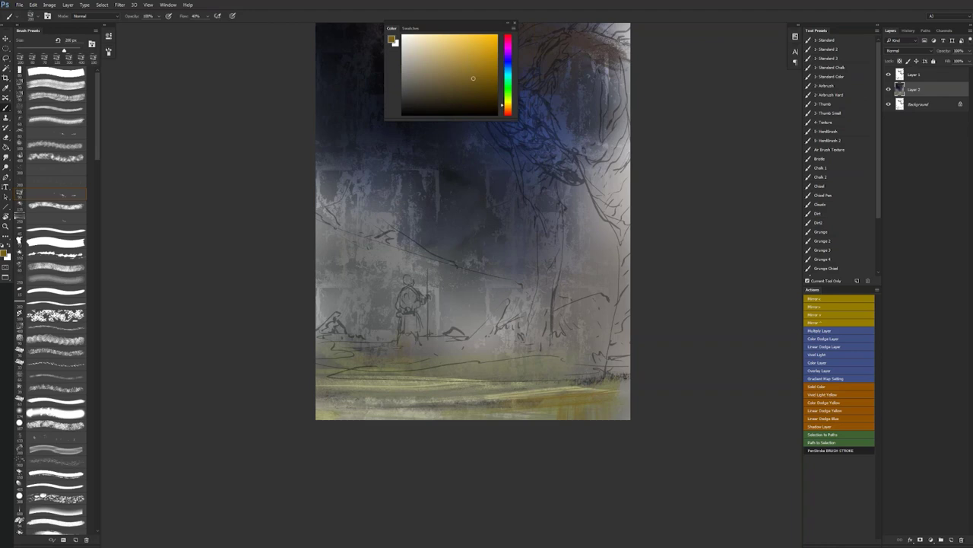
drag(409, 335, 404, 361)
- Sample the dark blue-grey background and paint diagonal strokes down from the dark mass in the middle of the painting
scroll(445, 337, up, 3)
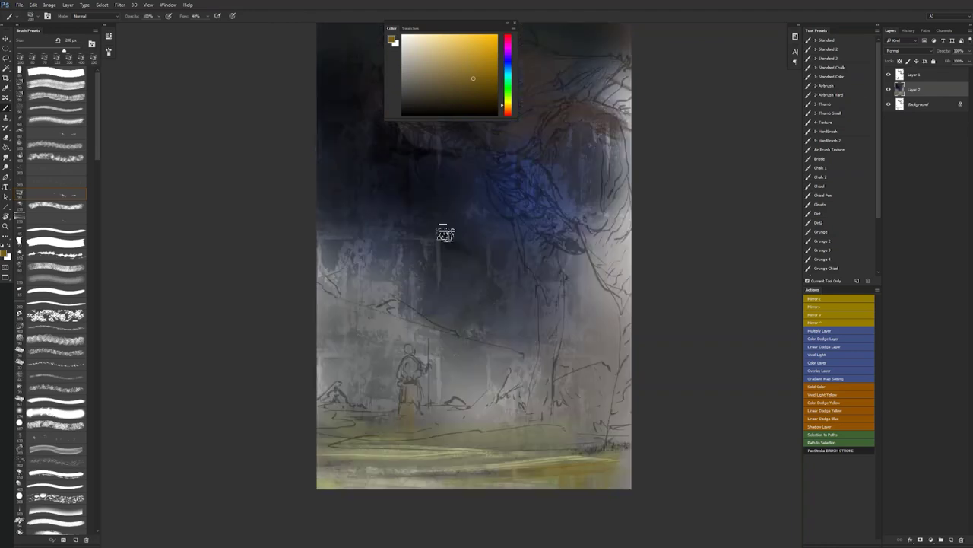
alt+click(440, 224)
mouse_move(440, 224)
mouse_down()
mouse_move(385, 274)
mouse_move(410, 247)
mouse_move(409, 224)
mouse_up()
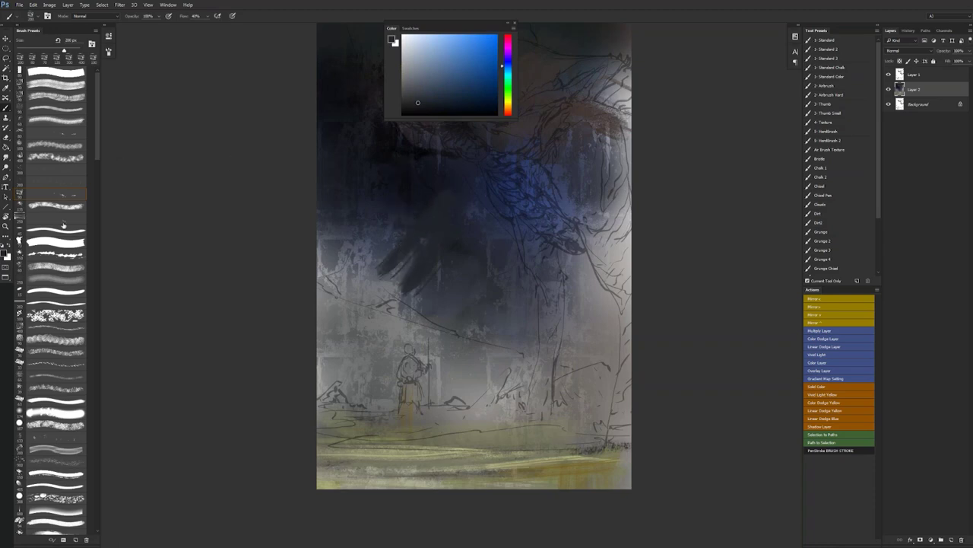
- Resize the image to a width of 2000 pixels and return to the brush
key(ctrl+alt+i)
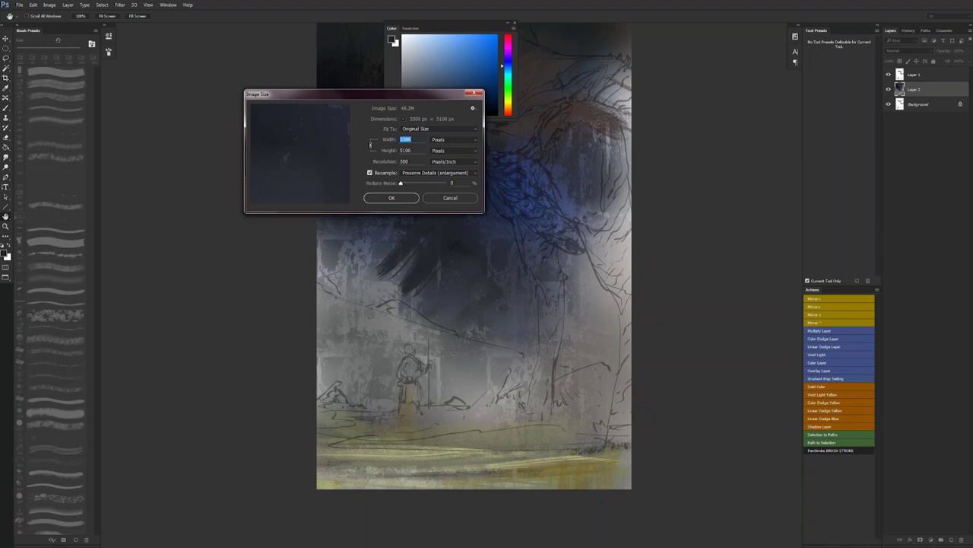
text(2000)
key(Return)
key(b)
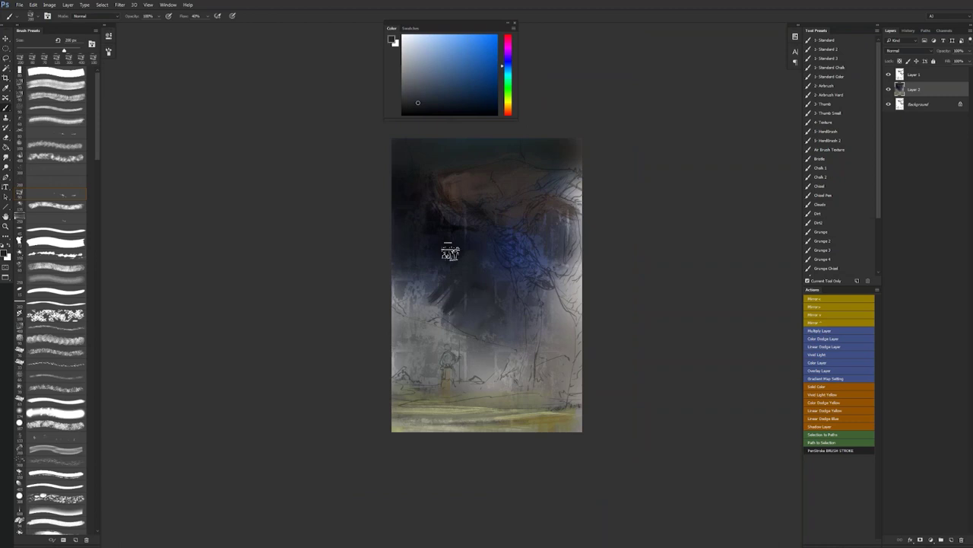
- Choose a soft textured brush preset, sample the near-black blue, and deepen the shadow left of the painting's centre
key(z)
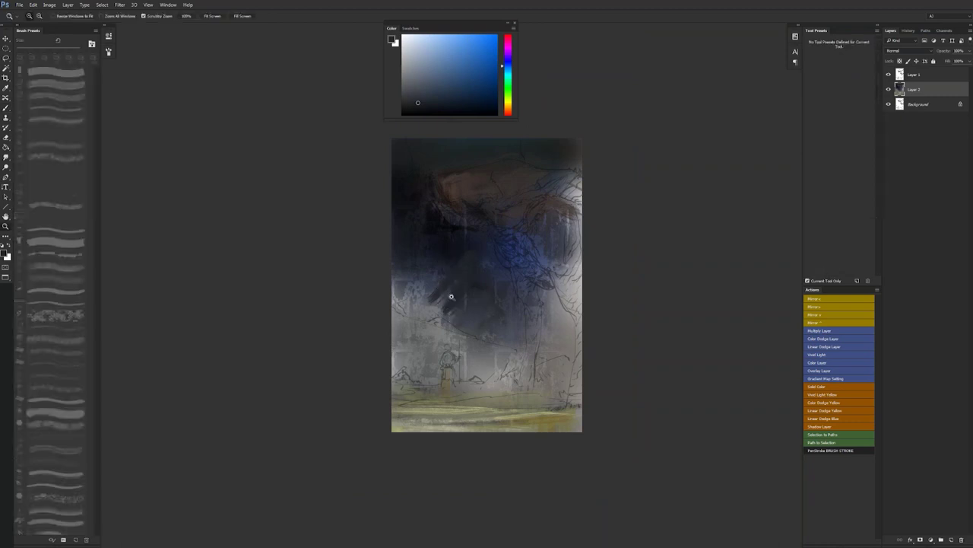
click(451, 297)
key(b)
click(85, 268)
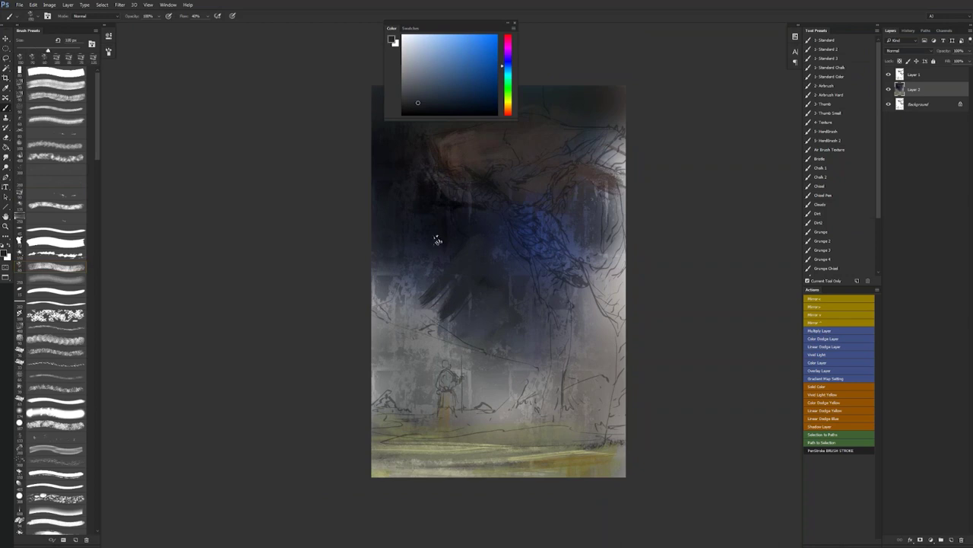
alt+click(438, 242)
drag(435, 253, 415, 304)
- Enlarge the brush, sample the misty grey, and soften the lower edge of the dark mass and the right edge
key(bracketright)
key(bracketright)
key(bracketright)
key(bracketright)
key(bracketright)
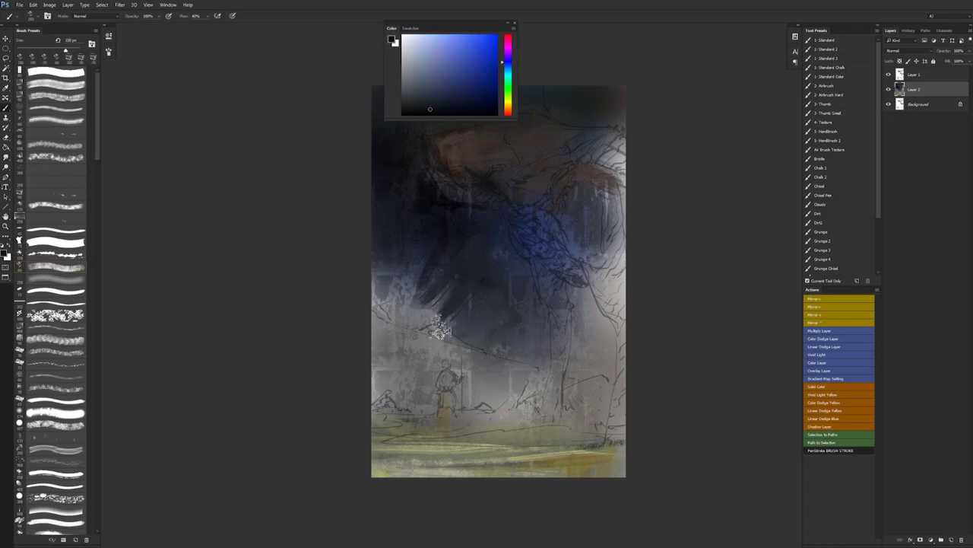
alt+click(471, 339)
mouse_move(455, 313)
mouse_down()
mouse_move(524, 353)
mouse_move(469, 324)
mouse_up()
drag(620, 263, 603, 282)
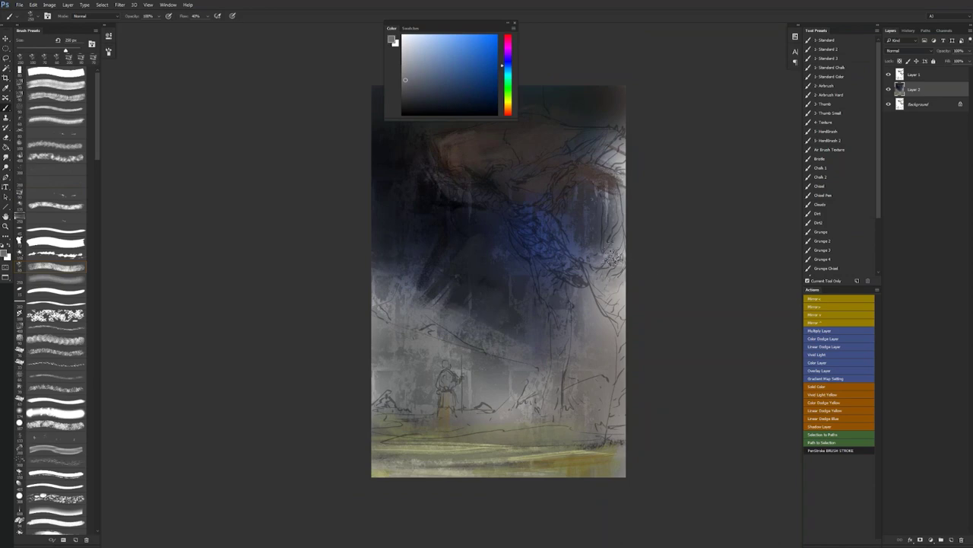
- Pick a bright medium blue and paint it over the creature's back and down its legs
alt+click(591, 222)
click(457, 46)
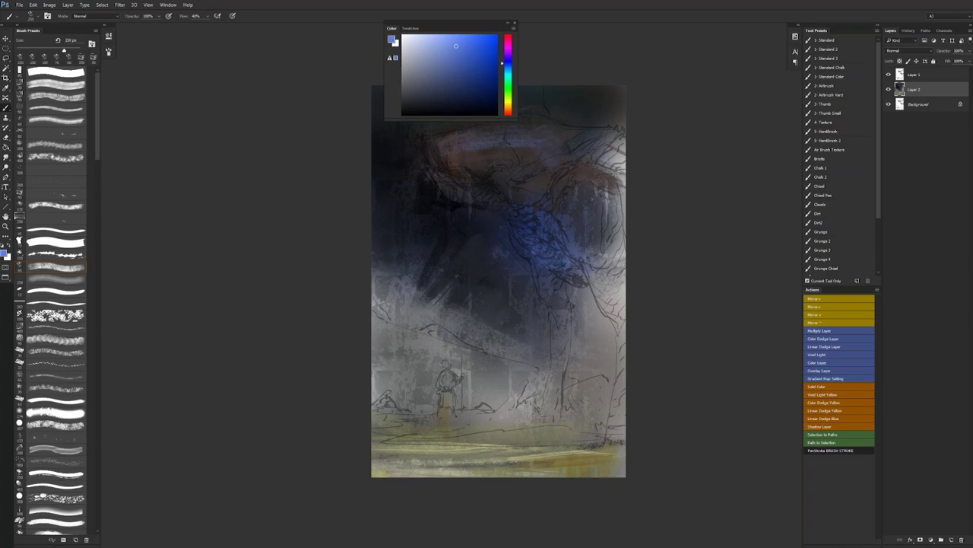
drag(619, 273, 625, 304)
mouse_move(538, 268)
mouse_down()
mouse_move(556, 306)
mouse_move(556, 388)
mouse_up()
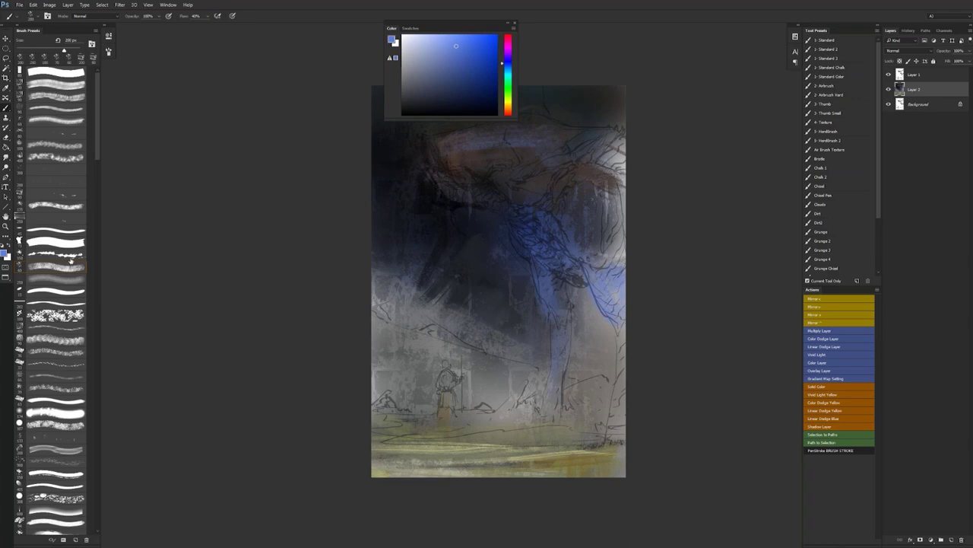
- Hide the interface panels, switch to the reference image viewer, and move the three right-hand references clear of the painting
key(Tab)
key(f)
key(f)
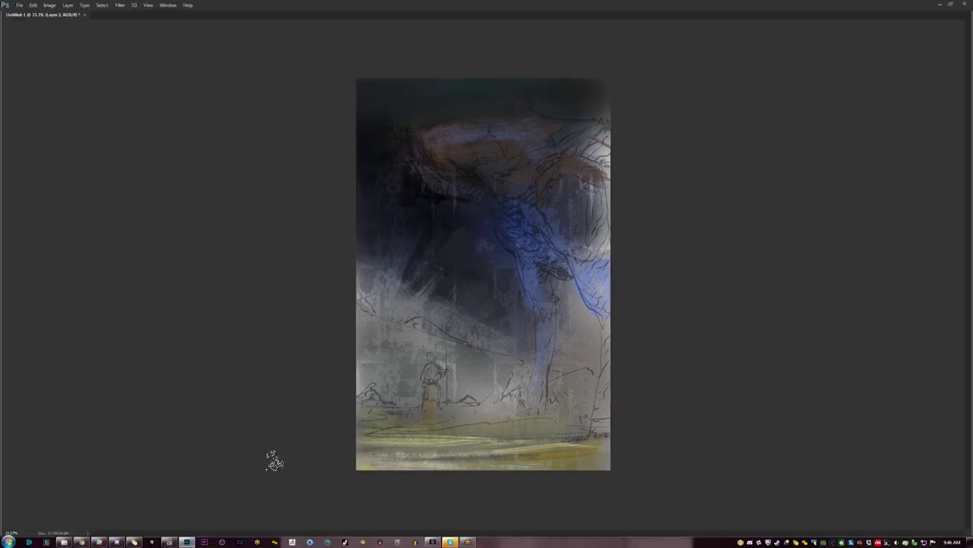
click(170, 541)
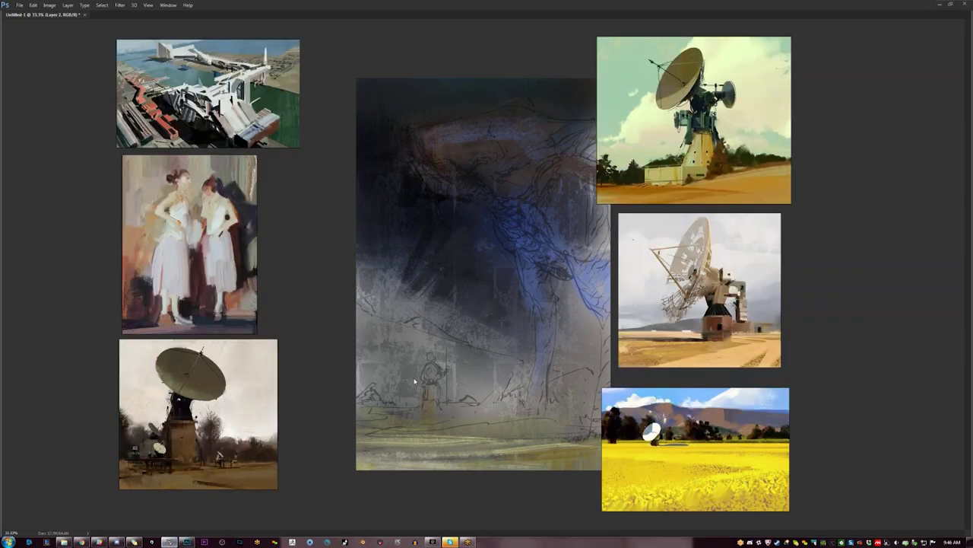
drag(750, 129, 778, 127)
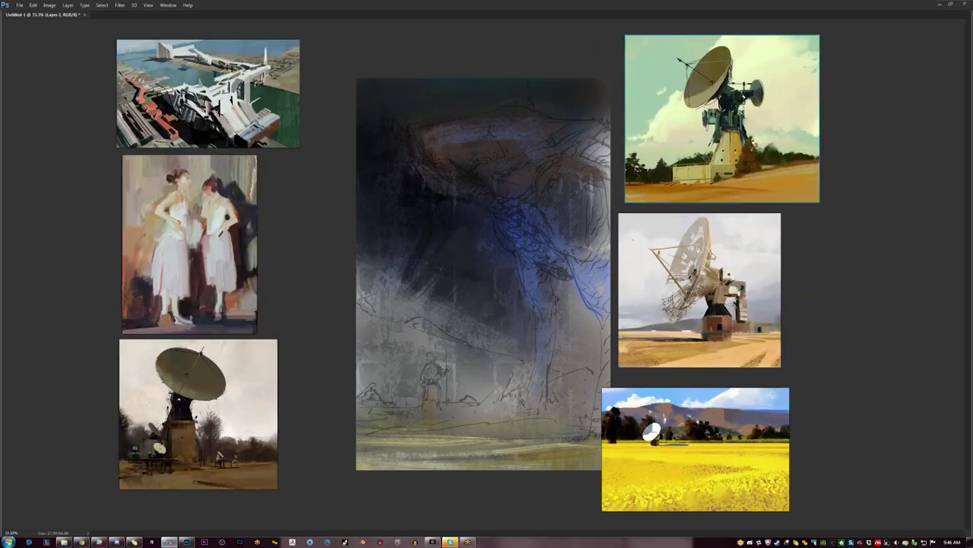
drag(668, 354, 681, 349)
drag(681, 389, 713, 379)
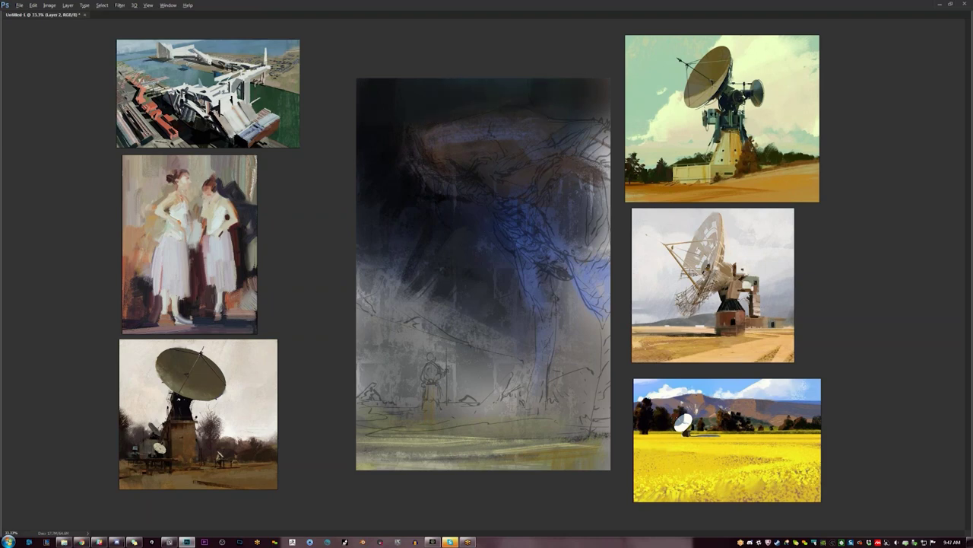
- Show the interface panels again, then shrink the colour picker panel and move it away from the painting's centre
key(Tab)
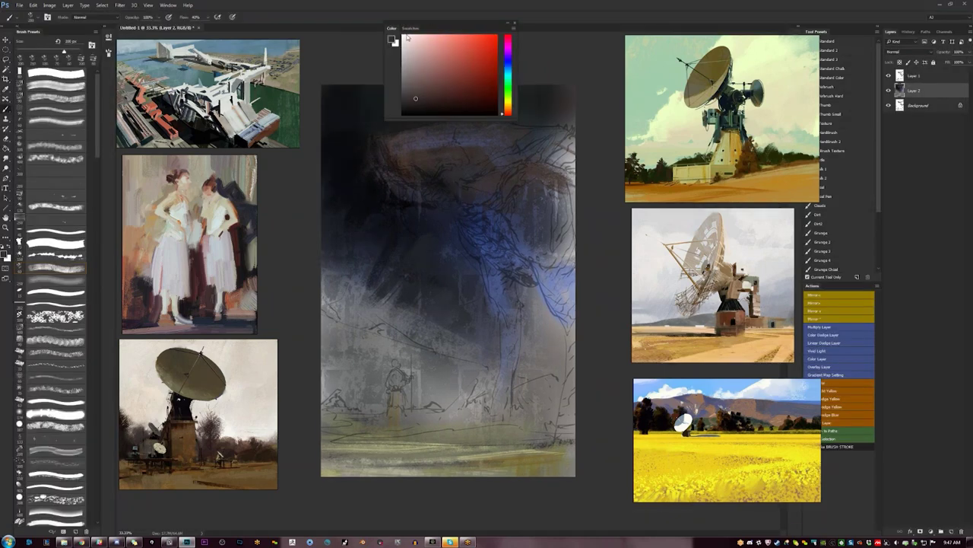
drag(514, 118, 489, 109)
drag(450, 25, 573, 11)
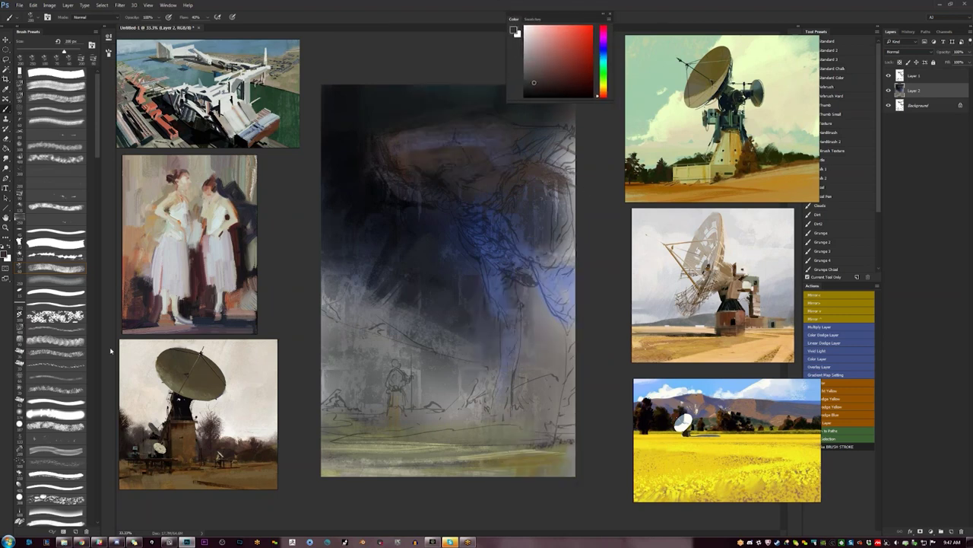
- Paint dark strokes around the large rounded form beside the blue leg and sample nearby blue-greys with a reduced brush
key(d)
mouse_move(561, 254)
mouse_down()
mouse_move(543, 258)
mouse_move(543, 245)
mouse_move(561, 245)
mouse_move(568, 202)
mouse_move(540, 181)
mouse_move(564, 191)
mouse_up()
alt+click(537, 243)
alt+click(558, 232)
key([)
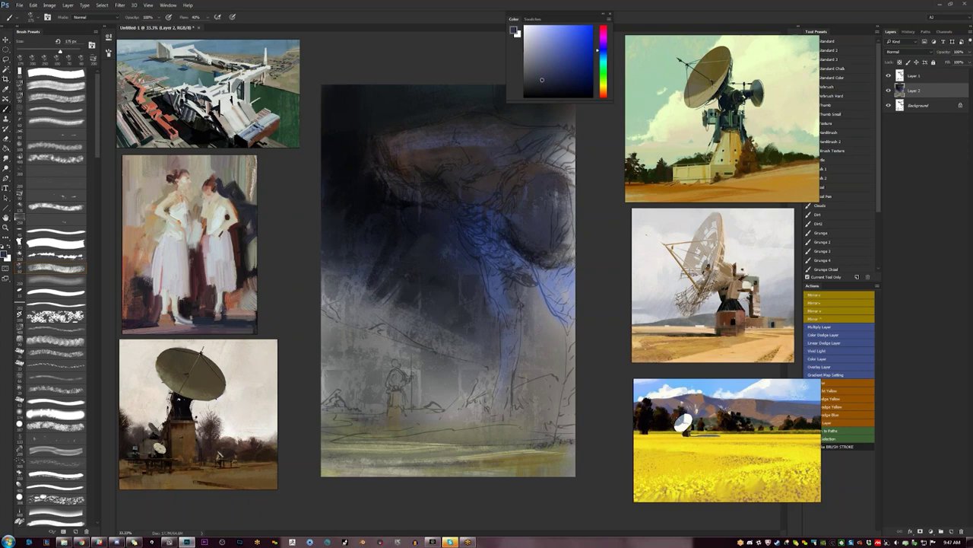
- Sample muted tones from the creature's back, reduce the brush to 100 px, and choose a streaky brush preset
alt+click(486, 144)
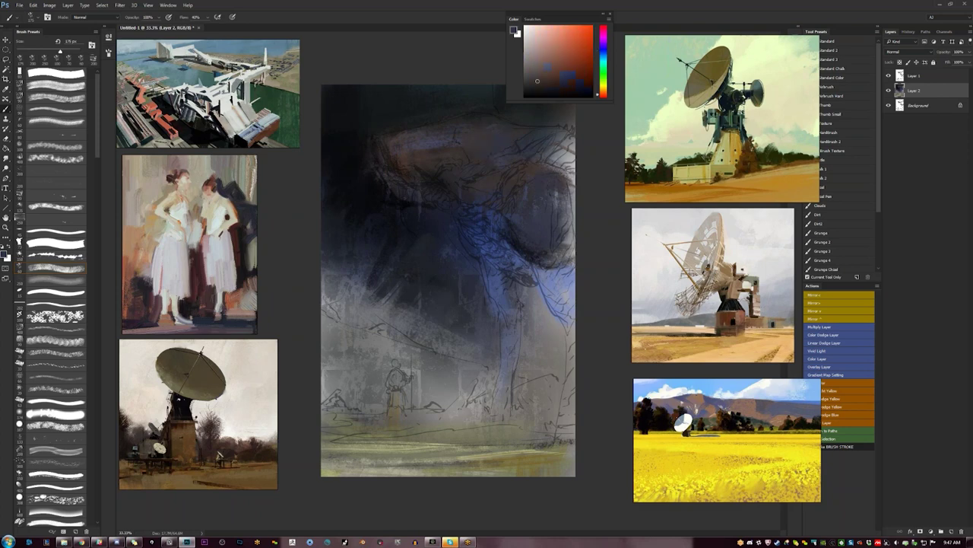
alt+click(487, 128)
key([)
key([)
key([)
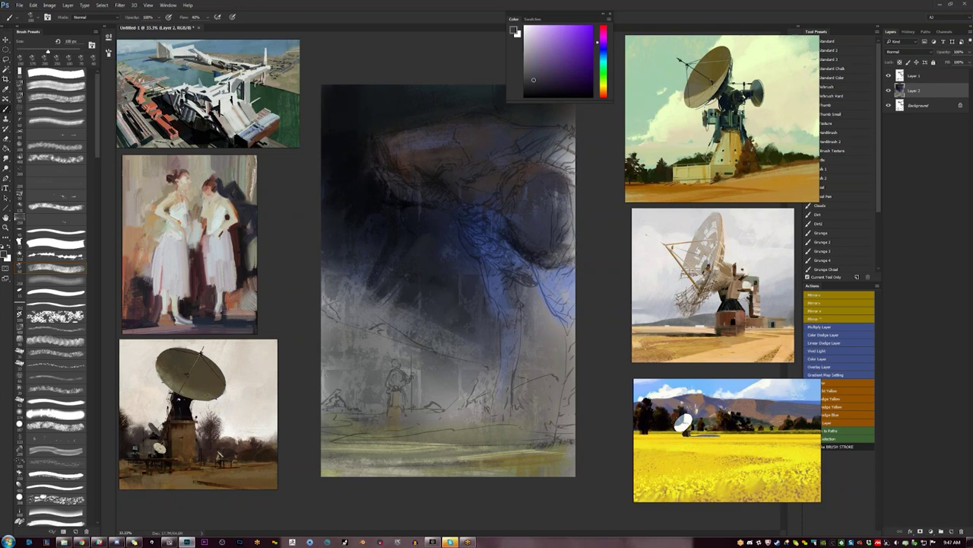
alt+click(487, 131)
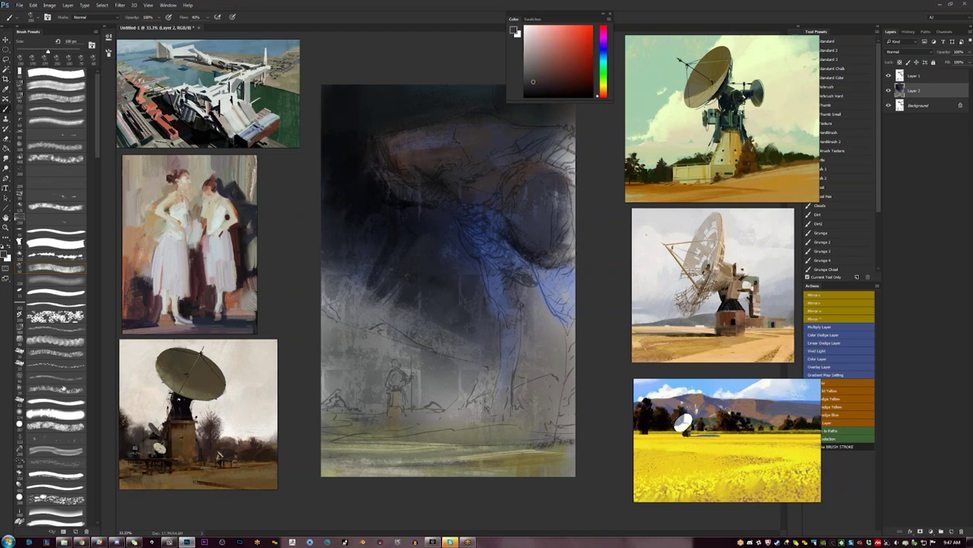
click(61, 451)
- Shade the creature's blue upper leg with sampled dark blues and add lighter blue strokes at its top
alt+click(441, 180)
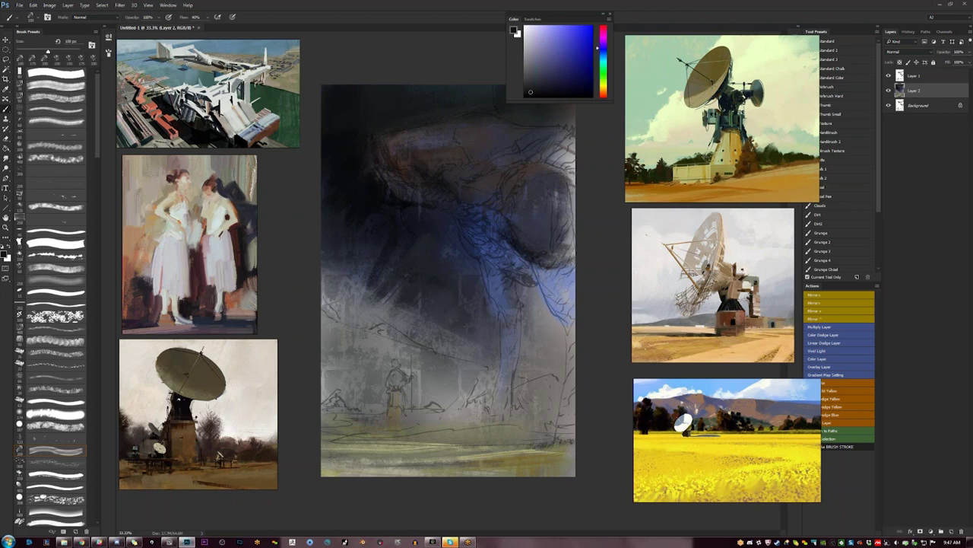
alt+click(467, 227)
mouse_move(468, 229)
mouse_down()
mouse_move(496, 266)
mouse_move(528, 280)
mouse_up()
key(])
key(])
key(])
drag(498, 235, 513, 258)
alt+click(500, 249)
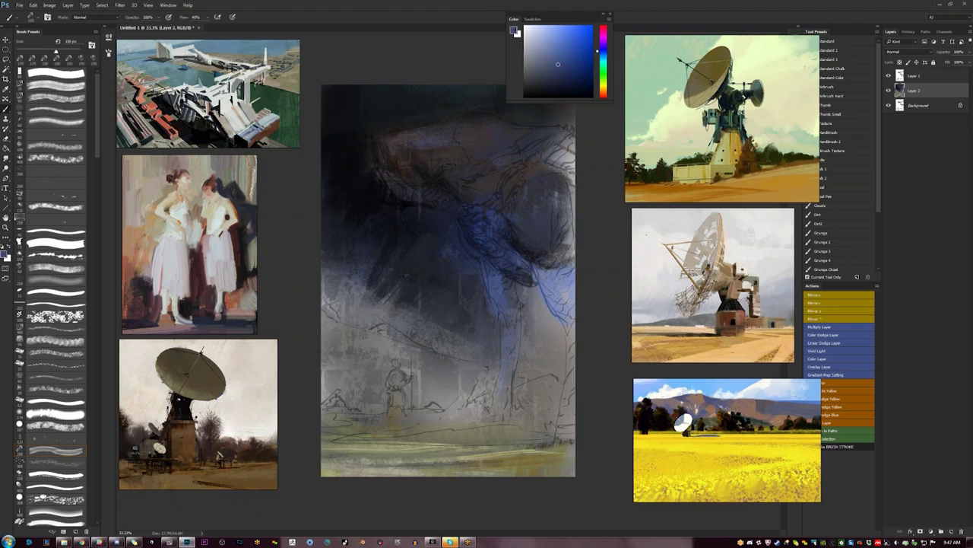
click(547, 40)
drag(485, 208, 493, 227)
- Mix a light blue-grey, reduce the brush, and paint lighter strokes on the lower part of the rounded form
alt+click(537, 225)
click(550, 56)
click(535, 50)
key([)
mouse_move(527, 232)
mouse_down()
mouse_move(566, 229)
mouse_move(566, 221)
mouse_move(557, 251)
mouse_move(568, 233)
mouse_move(532, 249)
mouse_up()
key(ctrl+z)
key([)
key([)
alt+click(521, 247)
drag(534, 248, 541, 270)
- Build up pale grey planes across the rounded form's lower half and right edge, resampling neighbouring tones between strokes
mouse_move(524, 223)
mouse_down()
mouse_move(547, 265)
mouse_move(561, 249)
mouse_move(550, 251)
mouse_up()
alt+click(543, 239)
alt+click(546, 262)
alt+click(542, 263)
drag(553, 244, 565, 304)
alt+click(544, 235)
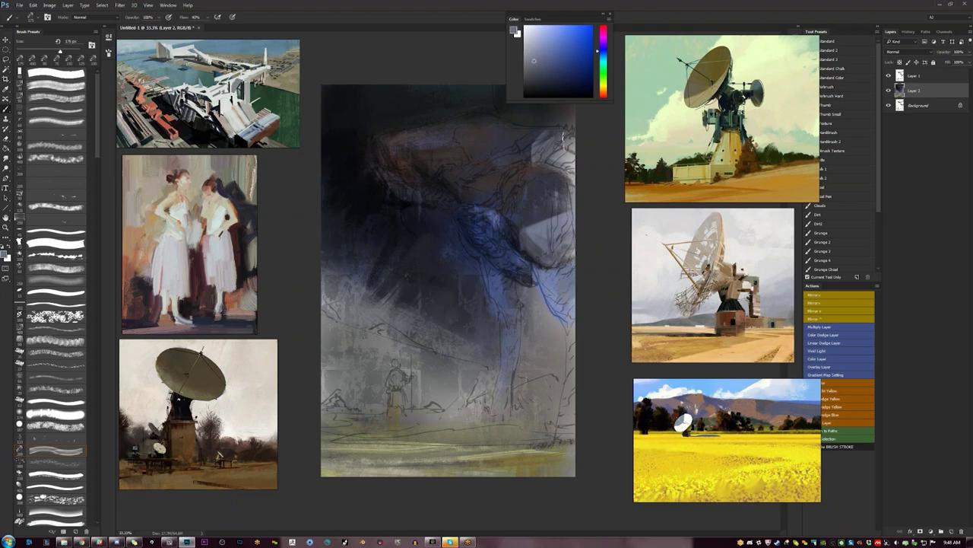
- Darken the upper part of the rounded form and its edge beside the blue leg with sampled dark greys and black
alt+click(552, 146)
mouse_move(551, 150)
mouse_down()
mouse_move(568, 143)
mouse_move(553, 158)
mouse_up()
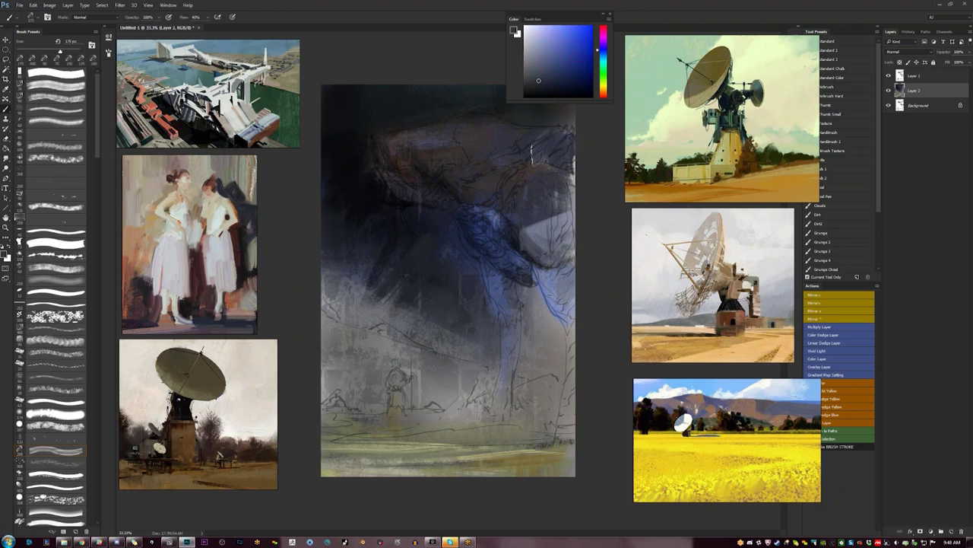
key(d)
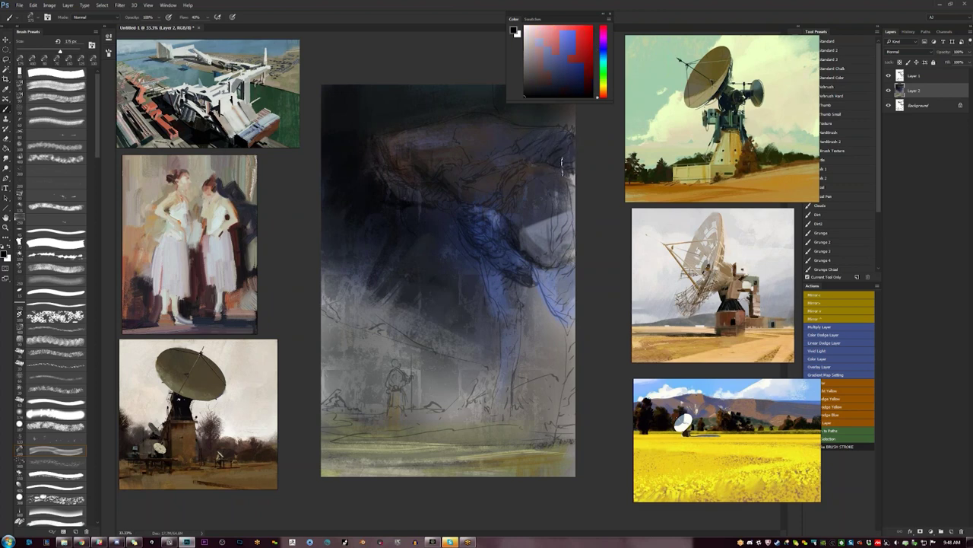
mouse_move(507, 187)
mouse_down()
mouse_move(514, 233)
mouse_move(561, 200)
mouse_move(528, 229)
mouse_up()
alt+click(532, 199)
alt+click(545, 202)
alt+click(514, 231)
- Reselect the streaky brush preset and shade the outer edge of the blue upper leg with black
click(56, 451)
key(d)
drag(493, 215, 475, 225)
key(ctrl+z)
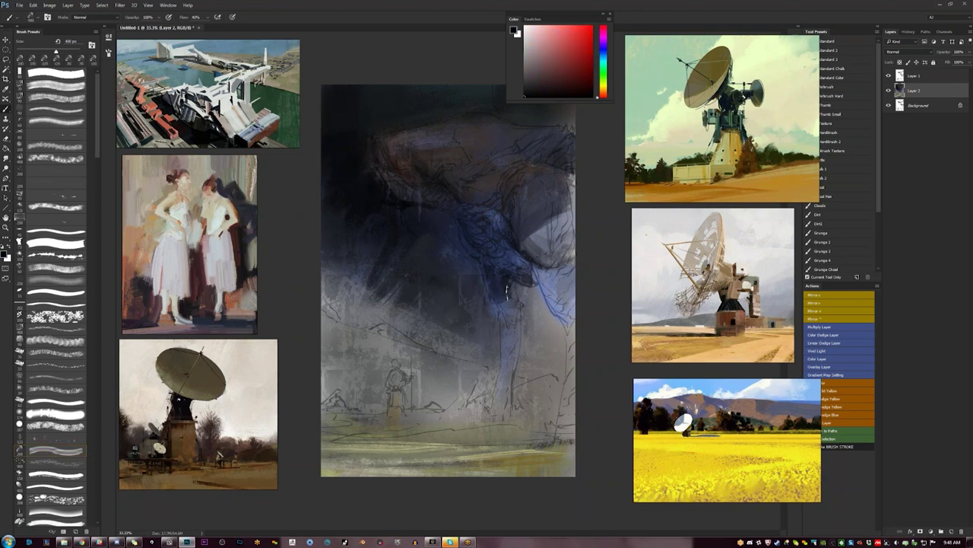
alt+click(511, 287)
key(d)
drag(469, 255, 453, 214)
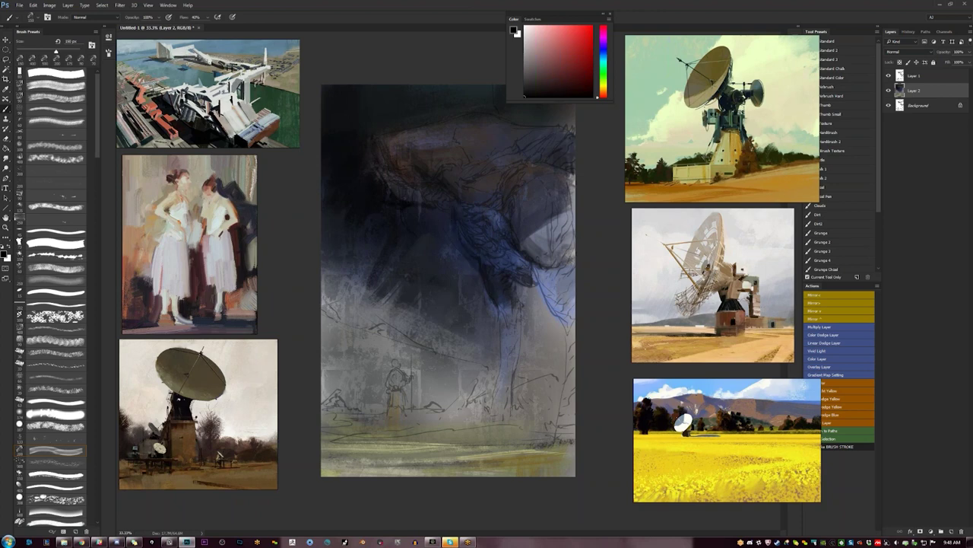
- Shade the blue leg below the knee with a sampled dark, then brighten the lower leg with a lighter blue
alt+click(503, 286)
mouse_move(502, 291)
mouse_down()
mouse_move(535, 323)
mouse_move(500, 320)
mouse_move(511, 329)
mouse_move(520, 320)
mouse_move(505, 350)
mouse_up()
alt+click(514, 310)
click(558, 41)
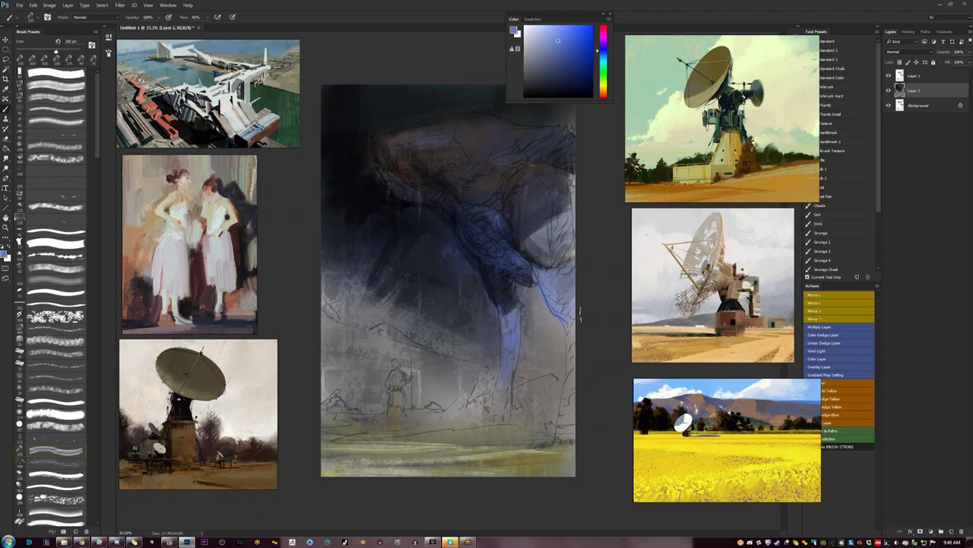
drag(507, 304, 505, 321)
- Mix a dark blue-grey and tone down the pale planes and inner edge of the rounded form
click(543, 78)
mouse_move(539, 231)
mouse_down()
mouse_move(569, 213)
mouse_move(562, 182)
mouse_move(563, 225)
mouse_up()
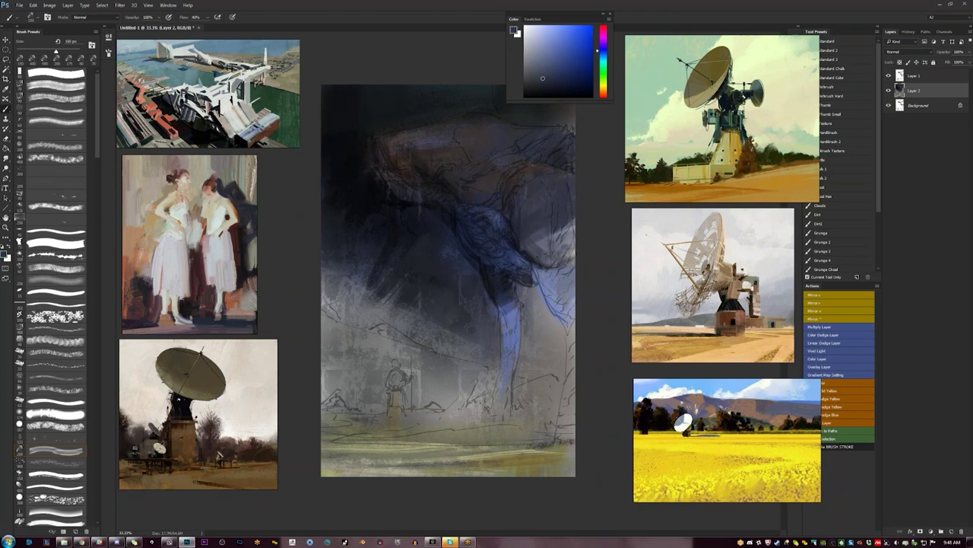
alt+click(519, 237)
key(])
drag(520, 227, 525, 252)
- Flip the canvas horizontally and set up a soft brush preset with a near-black sampled from the sky
key(F1)
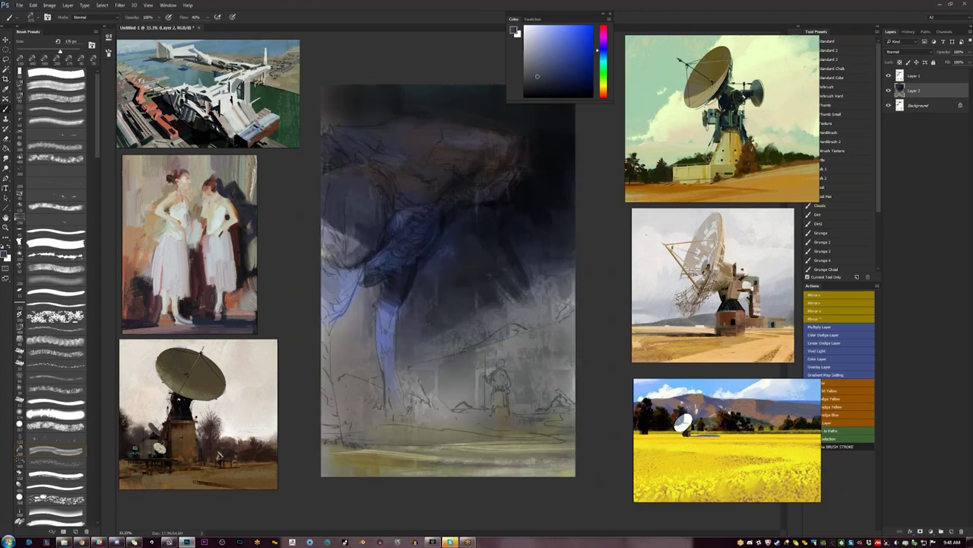
alt+click(506, 209)
click(74, 281)
click(74, 414)
alt+click(448, 105)
- Enlarge the brush and sweep broad soft dark strokes over the creature's body and the surrounding sky
key(bracketright)
key(bracketright)
key(bracketright)
key(bracketright)
key(bracketright)
key(bracketright)
key(bracketright)
key(bracketright)
mouse_move(366, 114)
mouse_down()
mouse_move(334, 114)
mouse_move(462, 133)
mouse_move(356, 106)
mouse_move(315, 157)
mouse_move(333, 173)
mouse_move(309, 127)
mouse_up()
drag(299, 200, 496, 145)
drag(464, 255, 515, 285)
- Reduce the brush and soften the area between the two blue legs with darker strokes
key(bracketleft)
key(bracketleft)
key(bracketleft)
key(bracketleft)
key(bracketleft)
mouse_move(369, 293)
mouse_down()
mouse_move(343, 311)
mouse_move(333, 339)
mouse_up()
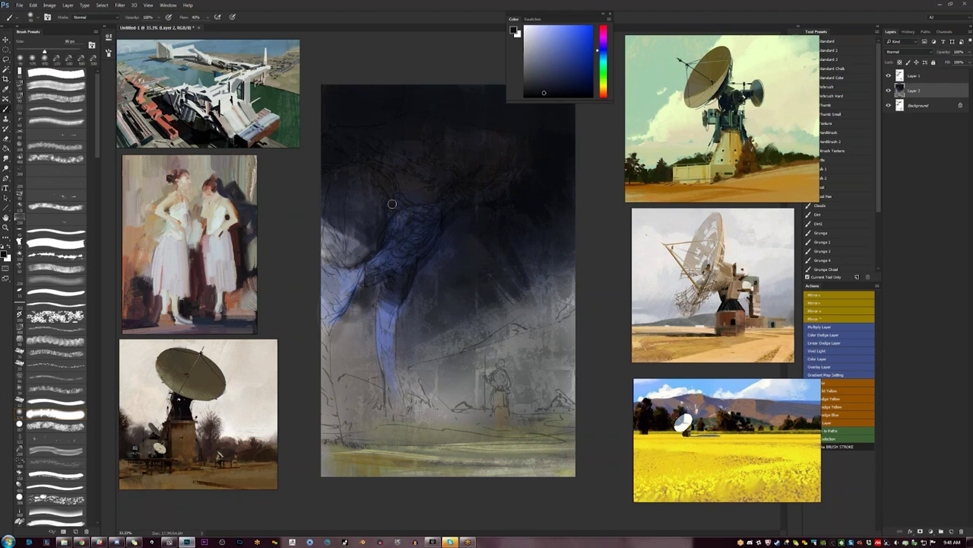
- Mix a light violet-grey, enlarge the brush, and paint a soft light tone onto the upper part of the rounded form
alt+click(415, 144)
key(bracketright)
key(bracketright)
key(bracketright)
key(bracketright)
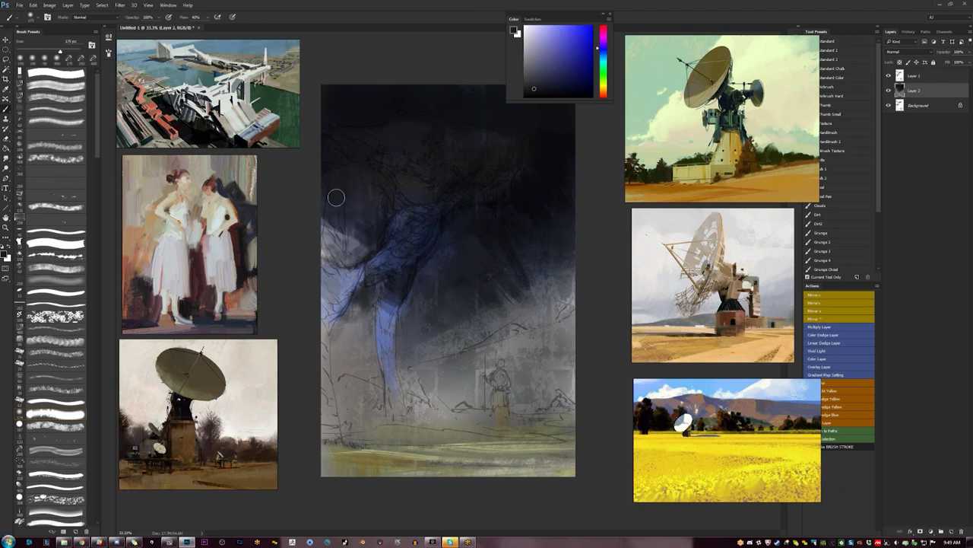
click(539, 50)
key(bracketright)
drag(334, 190, 337, 212)
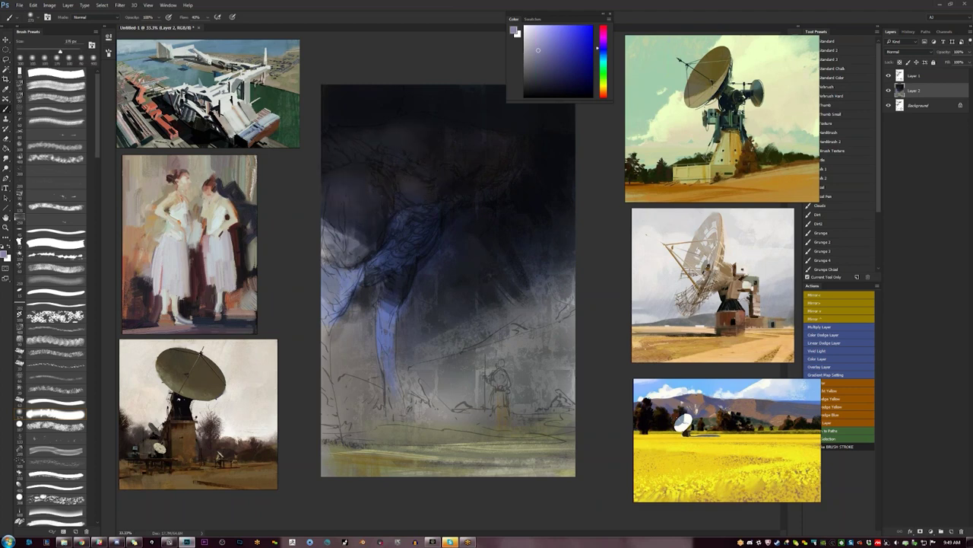
- Shift the colour to a yellowish grey, add a soft glow to the creature's belly, and resample the surrounding darks
click(603, 84)
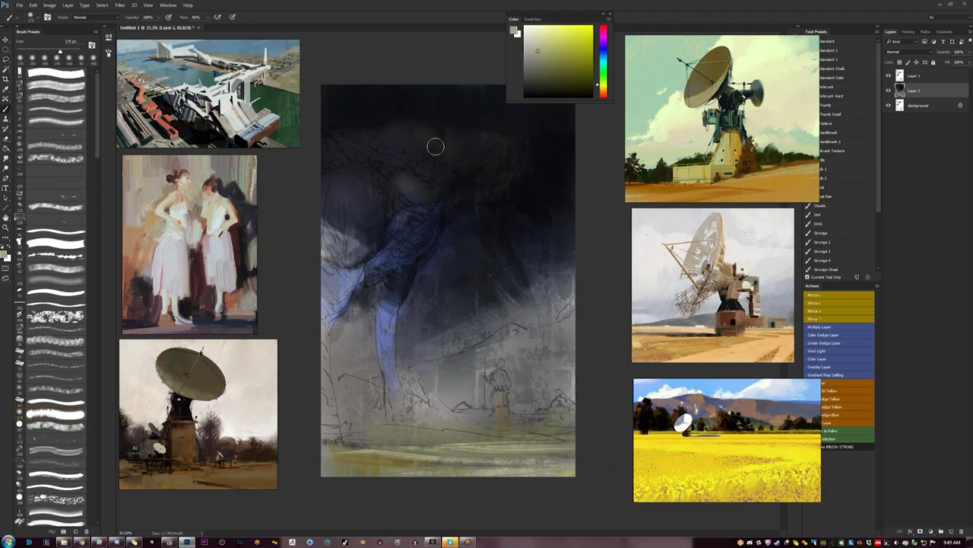
alt+click(427, 127)
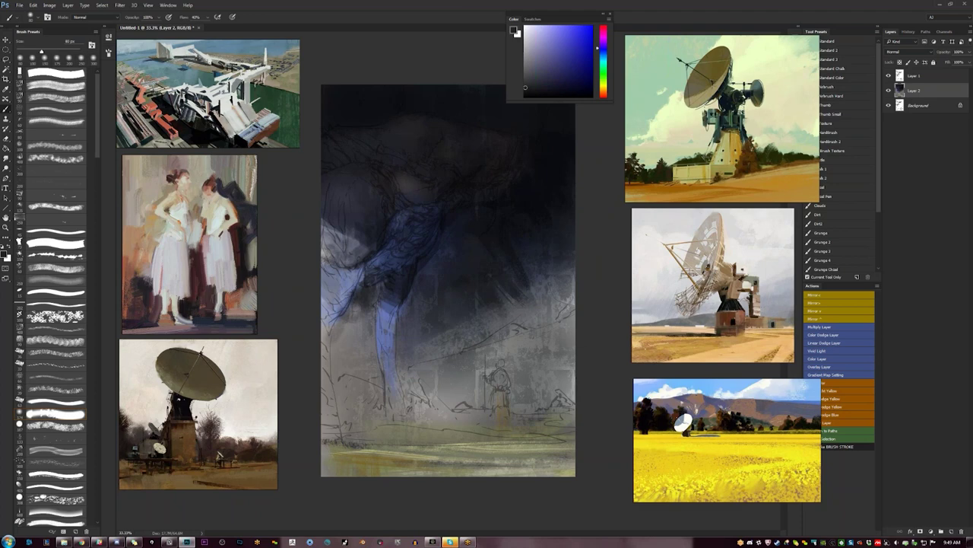
alt+click(373, 179)
- Flip the canvas back and rework the creature's underside with black and sampled dark tones using a smaller brush
key(F2)
alt+click(496, 200)
key(d)
key([)
alt+click(454, 183)
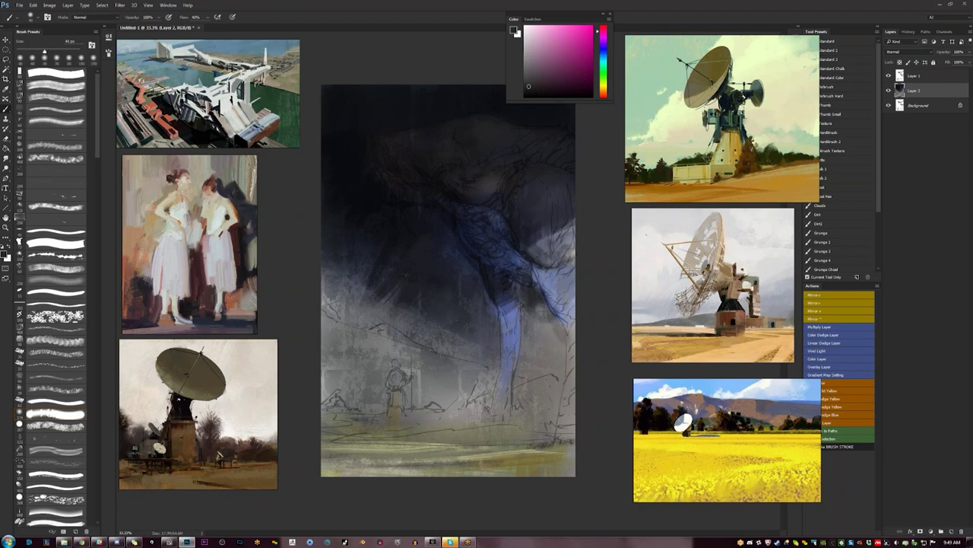
- Deepen the shadows on the blue upper leg with black, changing from a larger to a much smaller brush
key(bracketright)
alt+click(526, 230)
key(d)
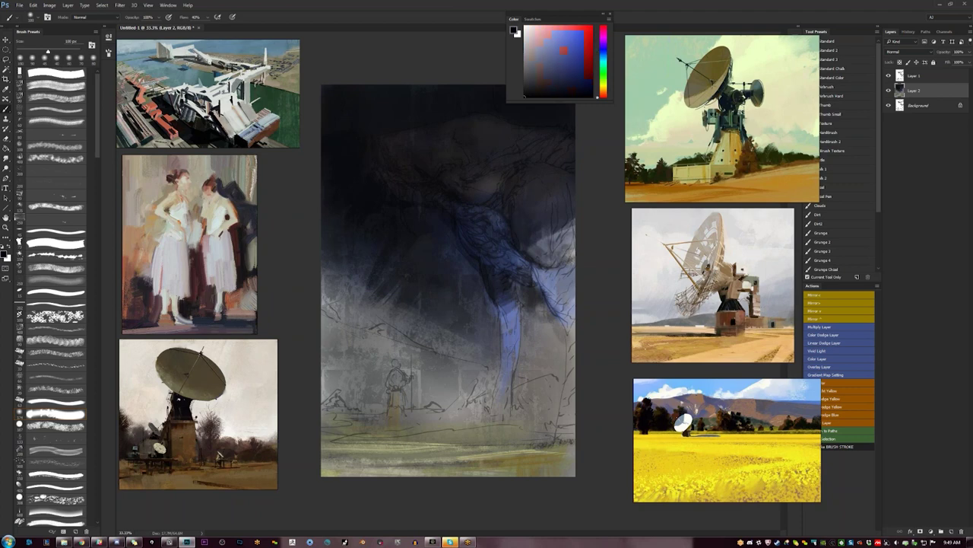
key(bracketleft)
key(bracketleft)
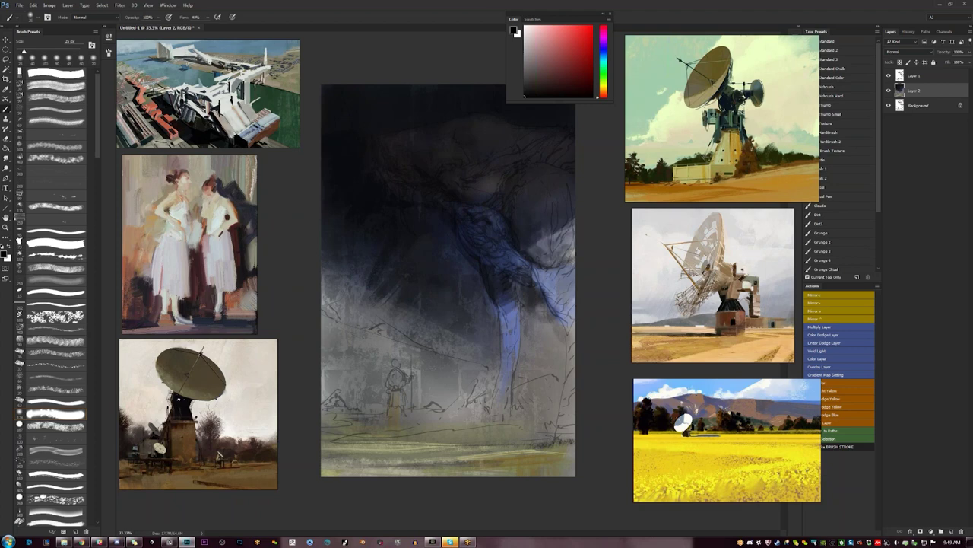
- Enlarge the brush and blend dark blue shadow over the knee of the blue leg
key(bracketright)
key(bracketright)
key(bracketright)
key(bracketright)
key(bracketright)
key(bracketright)
key(bracketright)
key(bracketright)
key(bracketright)
key(bracketright)
key(bracketright)
mouse_move(520, 256)
mouse_down()
mouse_move(527, 271)
mouse_move(518, 260)
mouse_up()
alt+click(511, 286)
drag(505, 297, 496, 293)
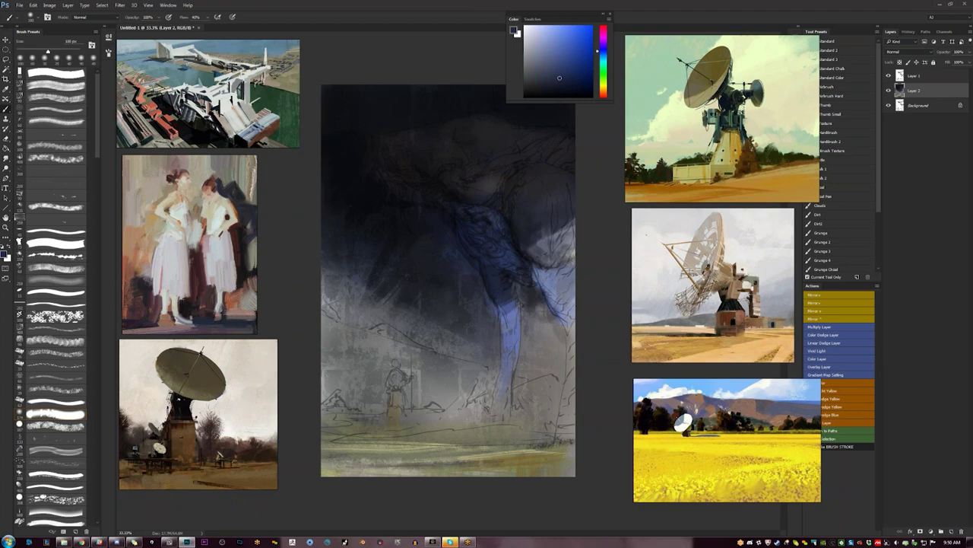
- Sample near-black tones, enlarge the brush, and deepen the dark sky mass beside the creature down to its lower edge
alt+click(439, 219)
alt+click(363, 169)
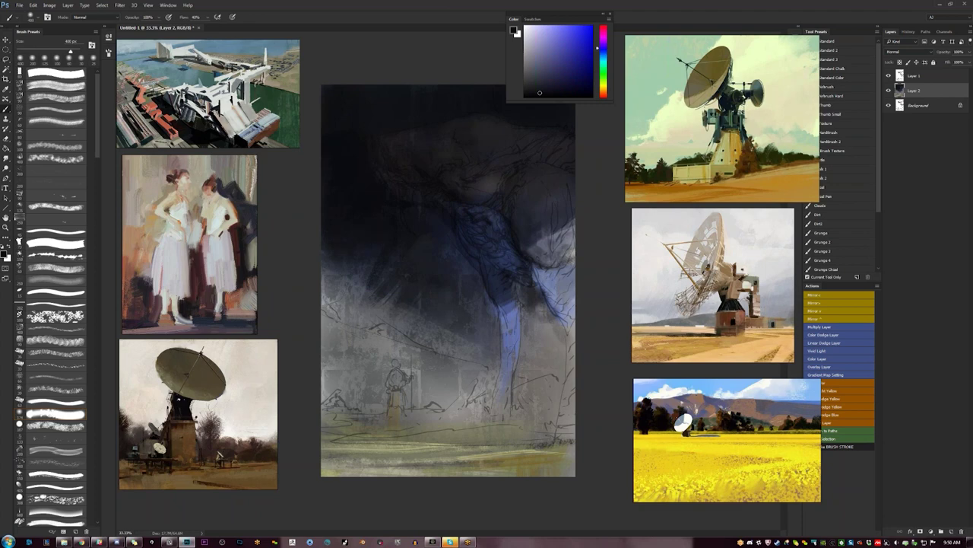
key(bracketleft)
key(bracketright)
key(bracketright)
key(bracketright)
key(bracketright)
key(bracketright)
key(bracketright)
key(bracketright)
key(bracketright)
key(bracketright)
alt+click(388, 236)
mouse_move(339, 267)
mouse_down()
mouse_move(317, 253)
mouse_move(362, 284)
mouse_up()
alt+click(375, 276)
alt+click(374, 248)
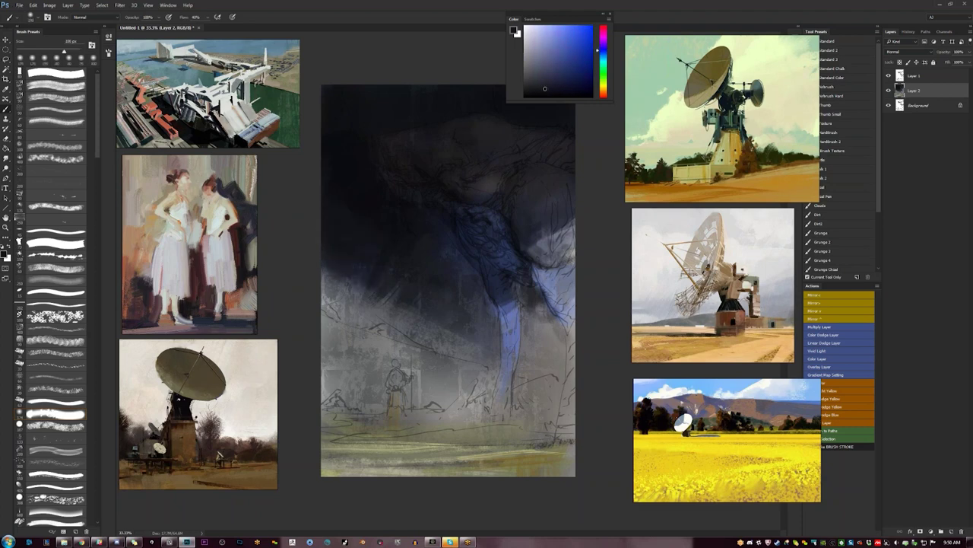
- Paint a soft dark patch between the legs and block in dark rounded masses on the ground around the feet
mouse_move(532, 330)
mouse_down()
mouse_move(534, 311)
mouse_move(540, 319)
mouse_up()
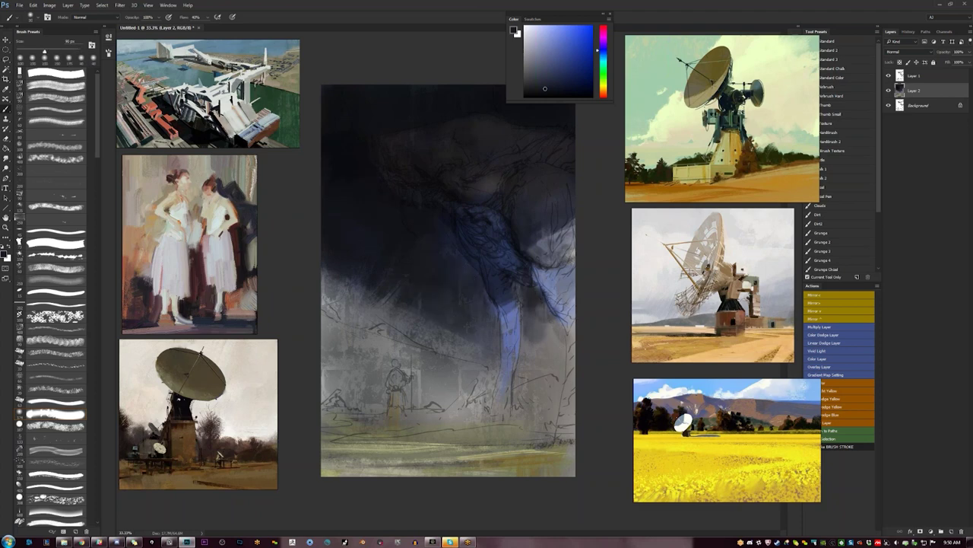
mouse_move(541, 387)
mouse_down()
mouse_move(532, 408)
mouse_move(551, 394)
mouse_move(548, 412)
mouse_move(522, 409)
mouse_move(528, 394)
mouse_up()
key(bracketleft)
key(bracketleft)
key(bracketleft)
key(bracketleft)
key(bracketleft)
key(bracketleft)
key(bracketleft)
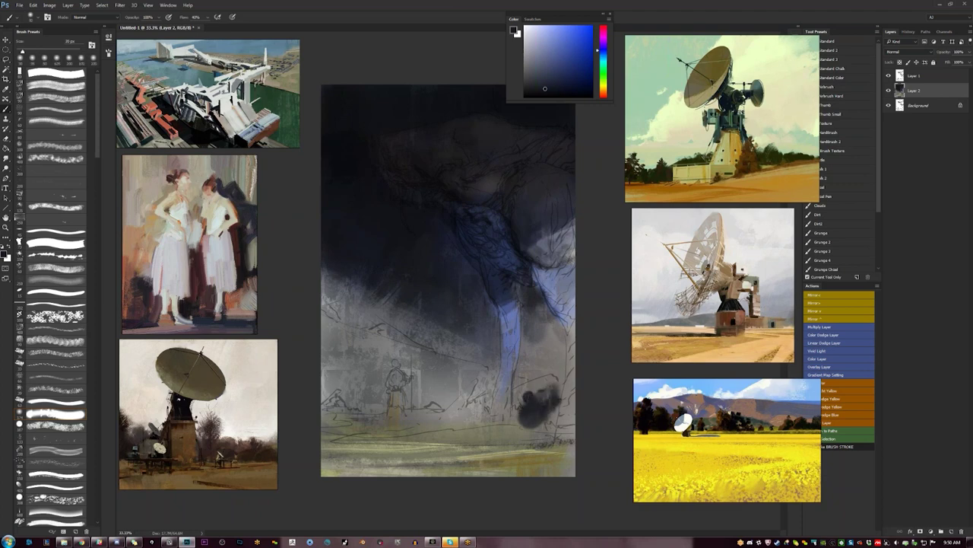
mouse_move(559, 380)
mouse_down()
mouse_move(556, 429)
mouse_move(511, 432)
mouse_up()
click(452, 410)
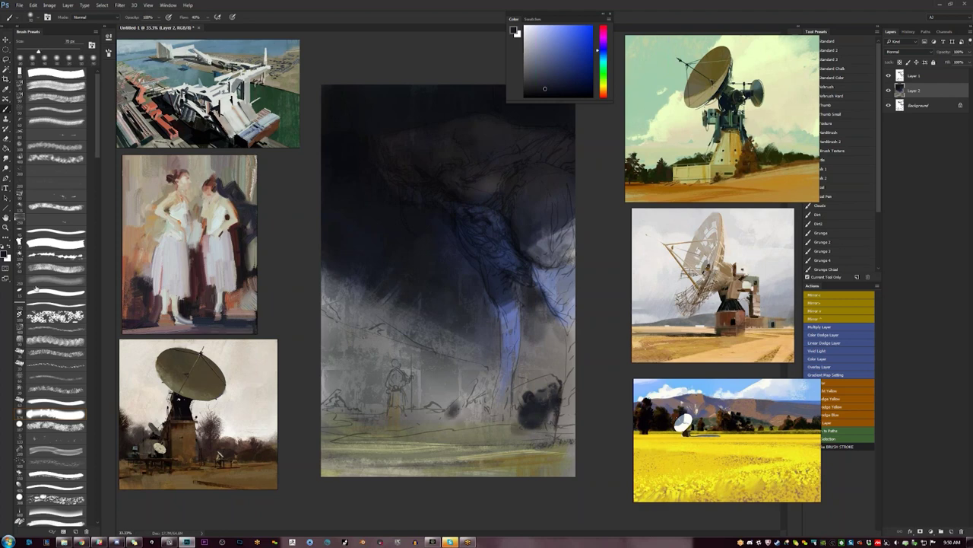
- Choose a harder-edged brush preset and paint small dark rock shapes along the ground on both sides of the figure
click(59, 242)
click(62, 478)
mouse_move(465, 413)
mouse_down()
mouse_move(477, 401)
mouse_move(485, 409)
mouse_up()
key([)
mouse_move(353, 410)
mouse_down()
mouse_move(335, 400)
mouse_move(350, 411)
mouse_up()
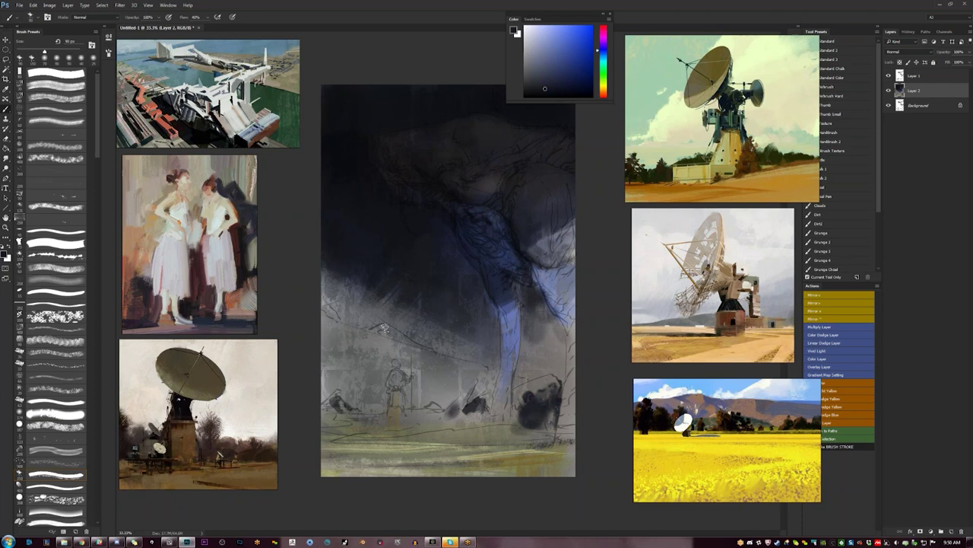
- Reduce the brush, shade the distant ridge, and rework the background around the standing figure with sampled greys
key([)
drag(397, 317, 375, 326)
alt+click(374, 306)
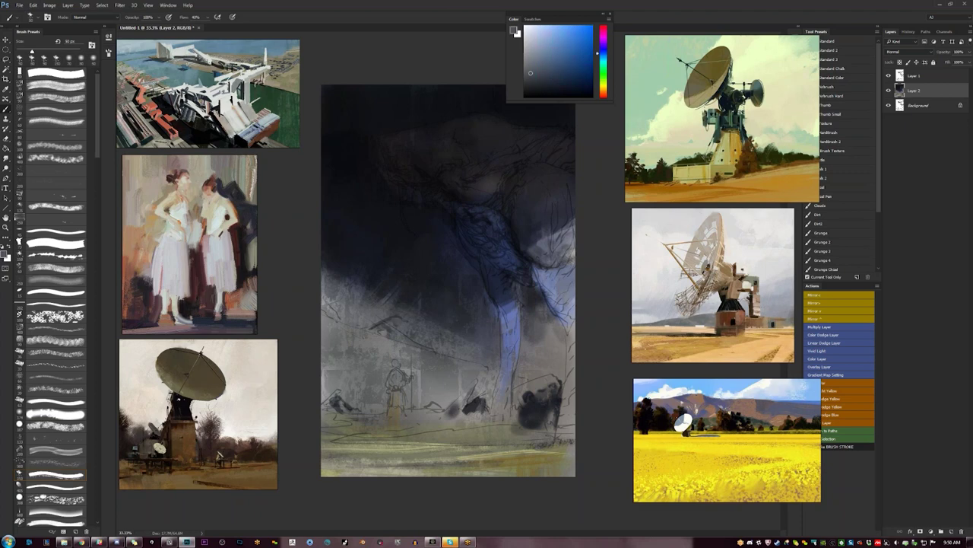
click(526, 69)
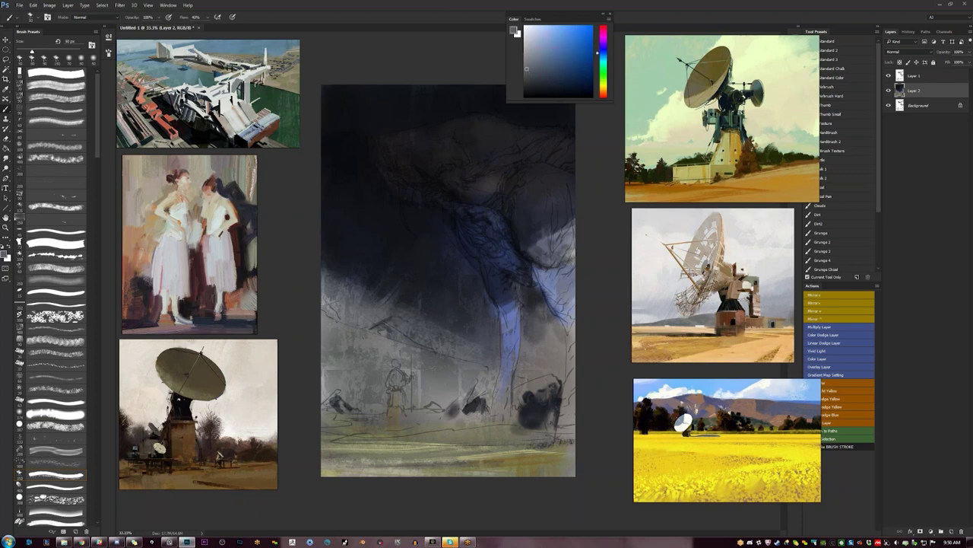
alt+click(379, 315)
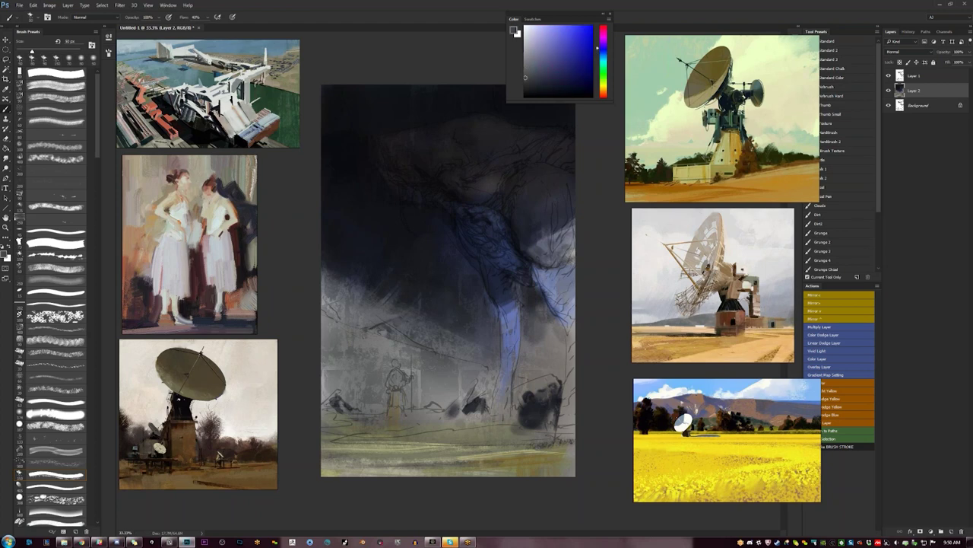
alt+click(344, 355)
alt+click(427, 365)
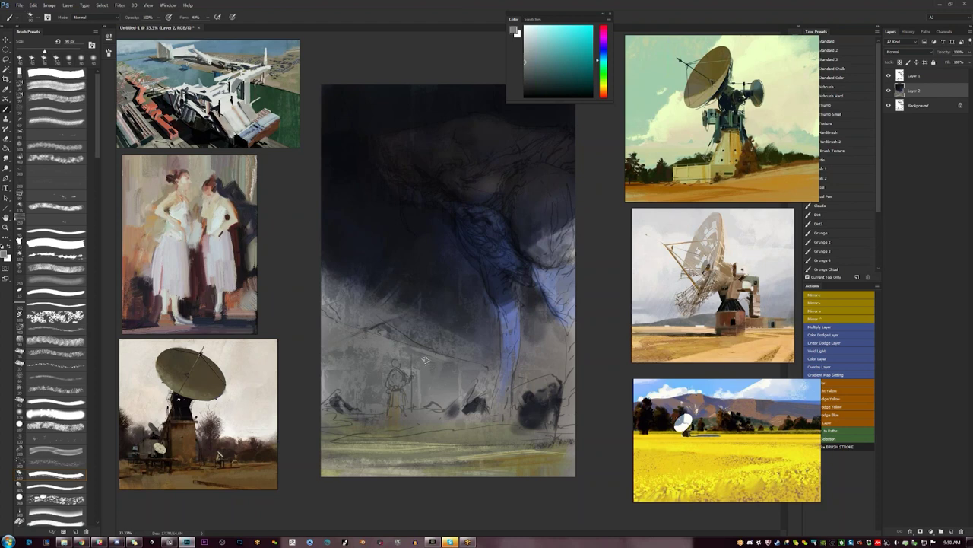
- Refine the rounded form and the top of the blue leg with strokes of neighbouring sampled greys and dark blues
alt+click(540, 209)
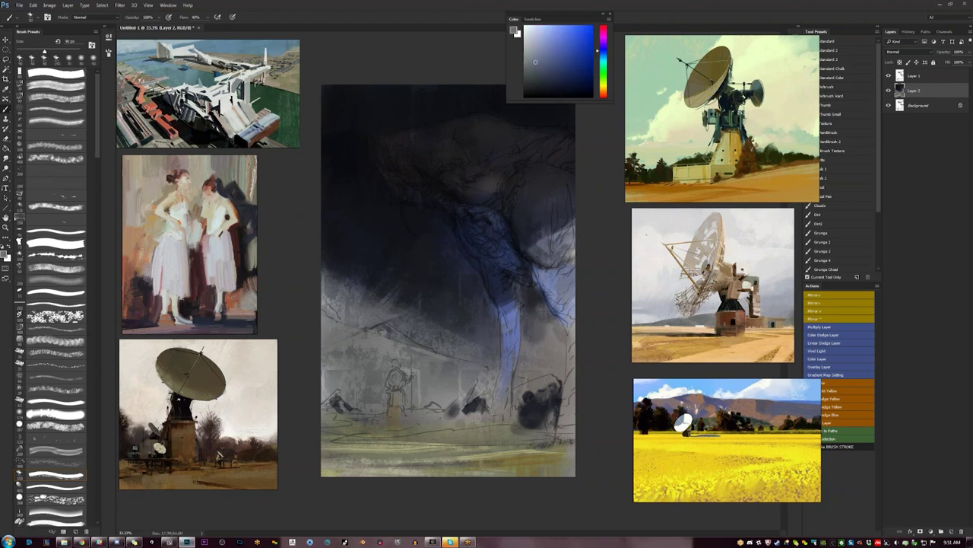
alt+click(539, 237)
alt+click(485, 217)
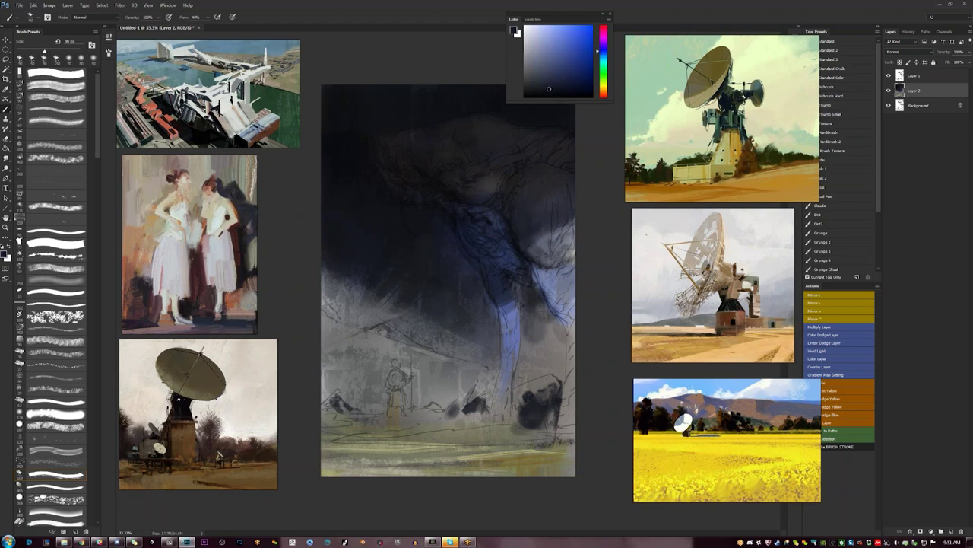
alt+click(471, 257)
alt+click(463, 229)
alt+click(451, 220)
alt+click(455, 222)
alt+click(452, 224)
- Sample a dark sky tone, enlarge the brush, and deepen the blue-black sky beside the creature
alt+click(380, 194)
key(])
key(])
key(])
key(])
key(])
key(])
key(])
key(])
key(ctrl+e)
key(ctrl+shift+alt+n)
- View the painting alone without the interface, then bring the panels and reference paintings back
key(F2)
key(Tab)
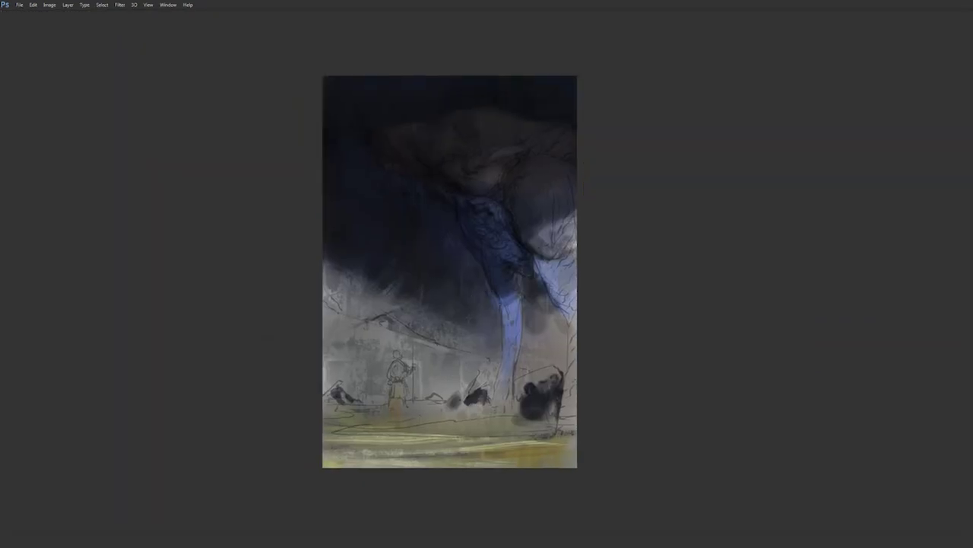
key(Tab)
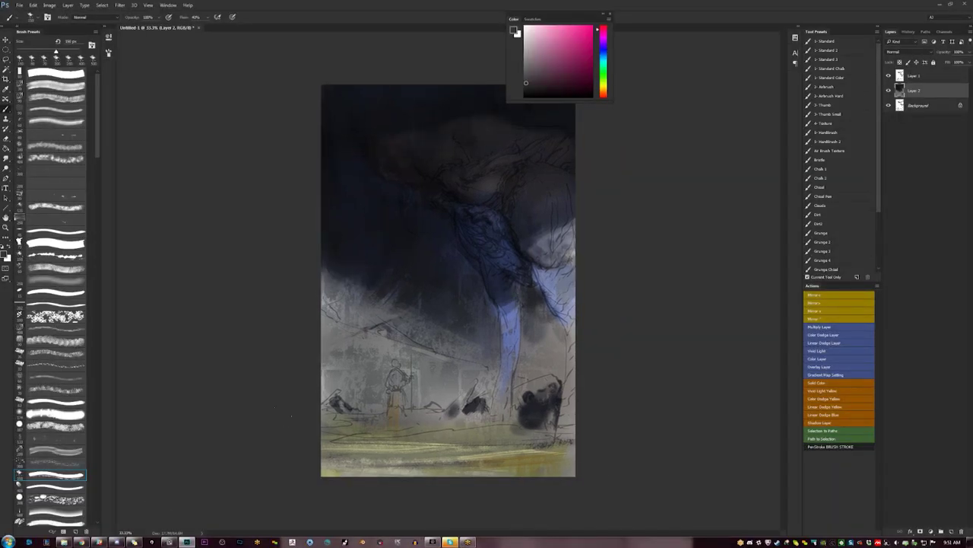
click(170, 541)
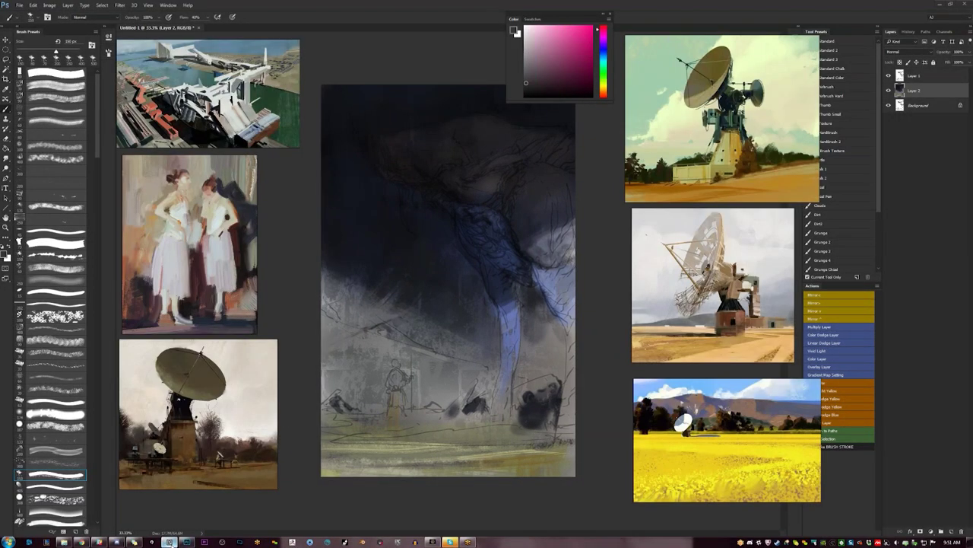
click(464, 271)
- Touch up the rounded form's lower edge with dark strokes and paint pale blue-grey highlights across the leg's knee
alt+click(536, 221)
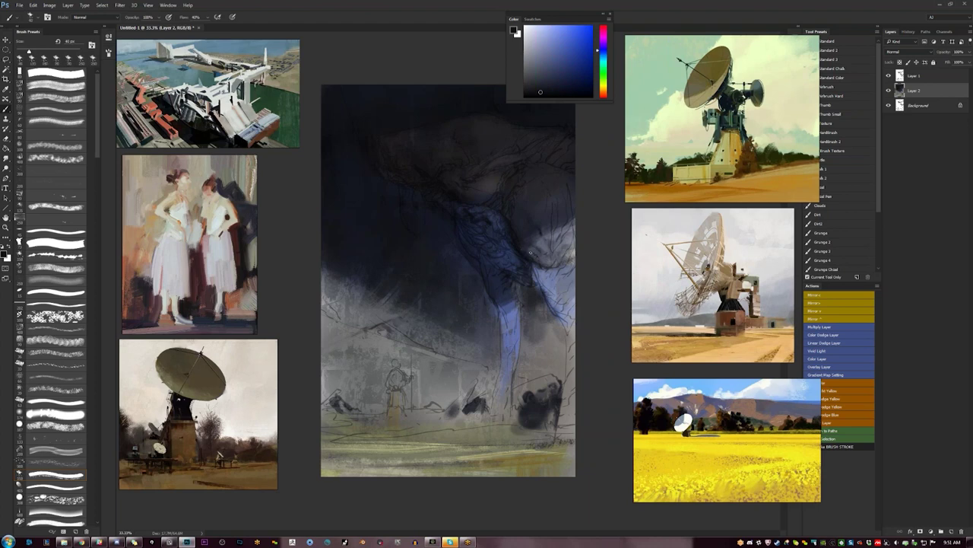
key(d)
alt+click(537, 278)
key(bracketright)
key(bracketright)
key(bracketright)
key(bracketright)
drag(535, 276, 528, 284)
alt+click(535, 275)
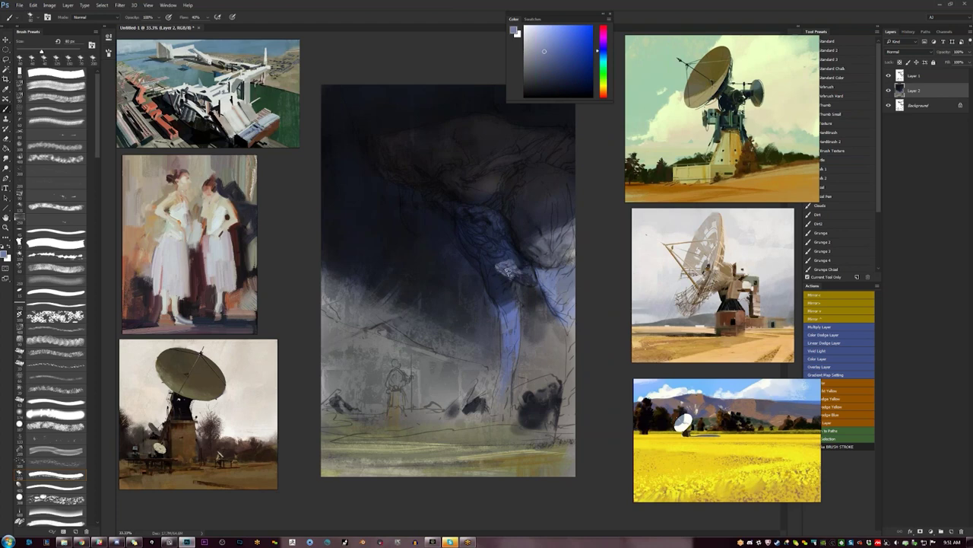
mouse_move(497, 261)
mouse_down()
mouse_move(524, 279)
mouse_move(506, 258)
mouse_up()
- Mix a saturated blue, enlarge the brush, and glaze it over the far blue leg beneath the rounded form
alt+click(496, 262)
click(557, 86)
click(571, 60)
key(])
key(bracketright)
drag(546, 277, 561, 307)
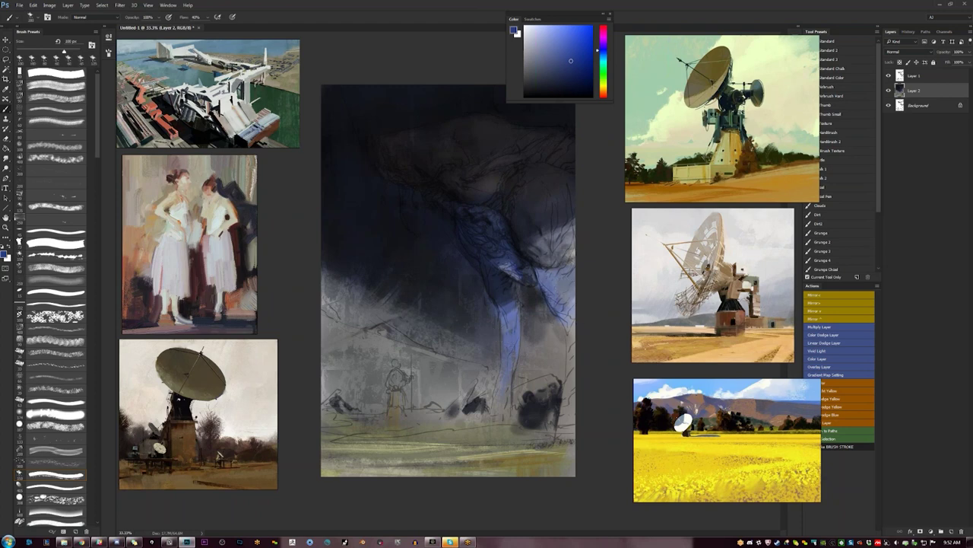
- Paint saturated blue down the near leg at the canvas's right edge and mix a lighter grey-blue
drag(569, 325, 566, 420)
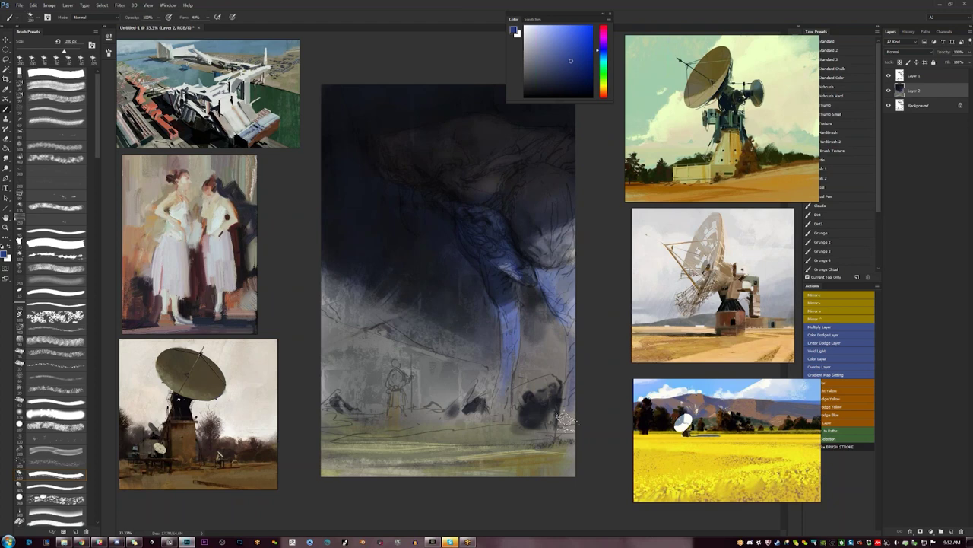
mouse_move(570, 337)
mouse_down()
mouse_move(564, 415)
mouse_move(575, 424)
mouse_move(566, 422)
mouse_up()
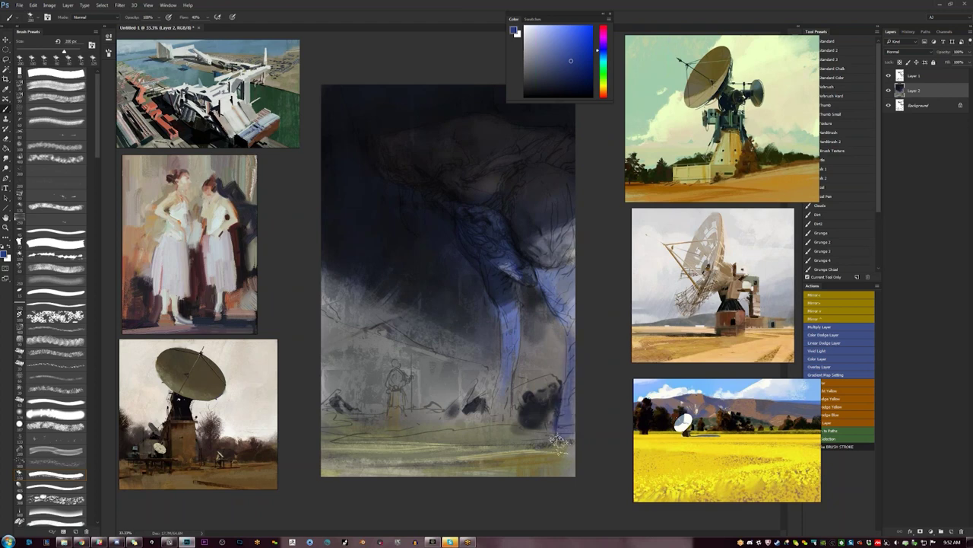
alt+click(561, 236)
click(551, 43)
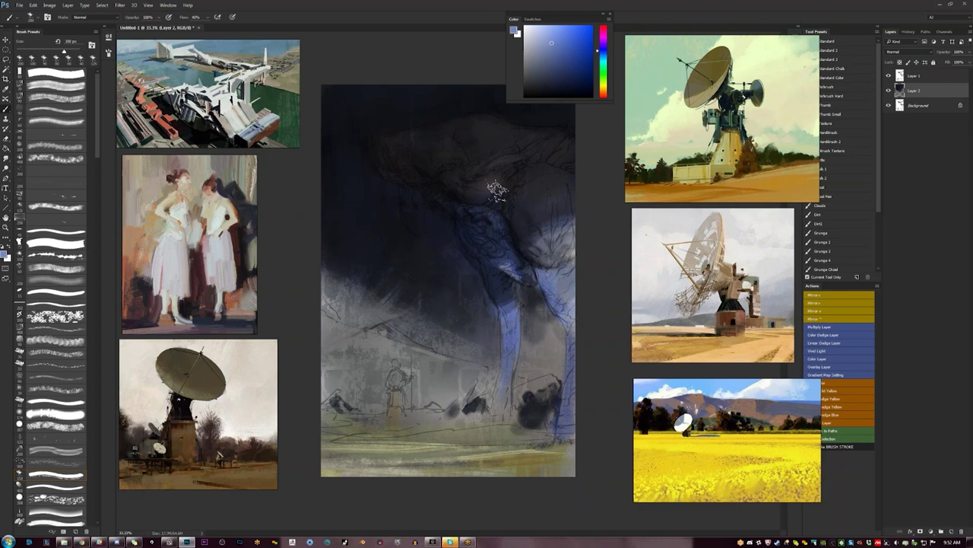
- Sample a near-black tone and paint fine dark strokes with a smaller brush on the creature's head
key([)
key([)
key([)
key([)
alt+click(456, 179)
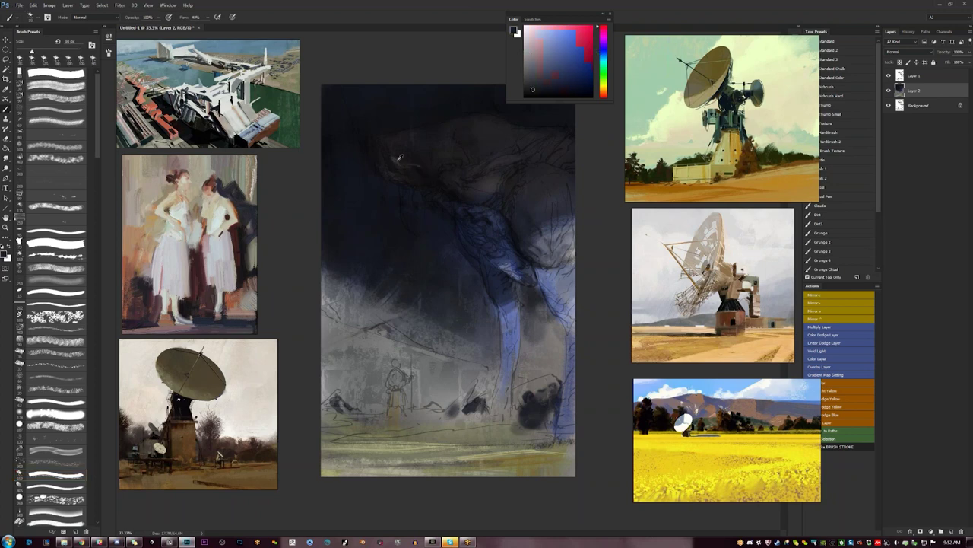
drag(403, 162, 416, 160)
key(])
key(])
key(])
key(])
key(])
key([)
key([)
key([)
key([)
key([)
key([)
key([)
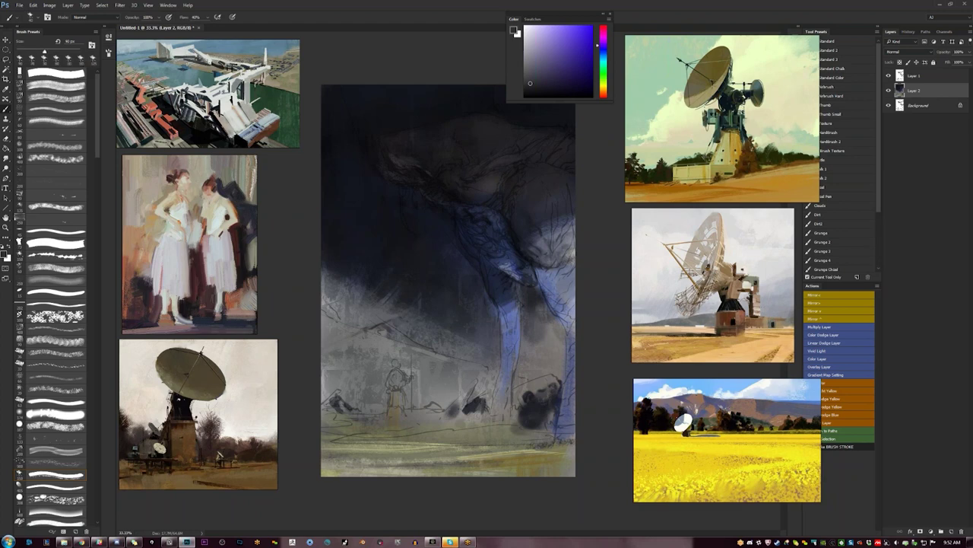
- Sample dark sky tones and deepen the sky in front of and below the creature's head with an enlarged brush
alt+click(370, 165)
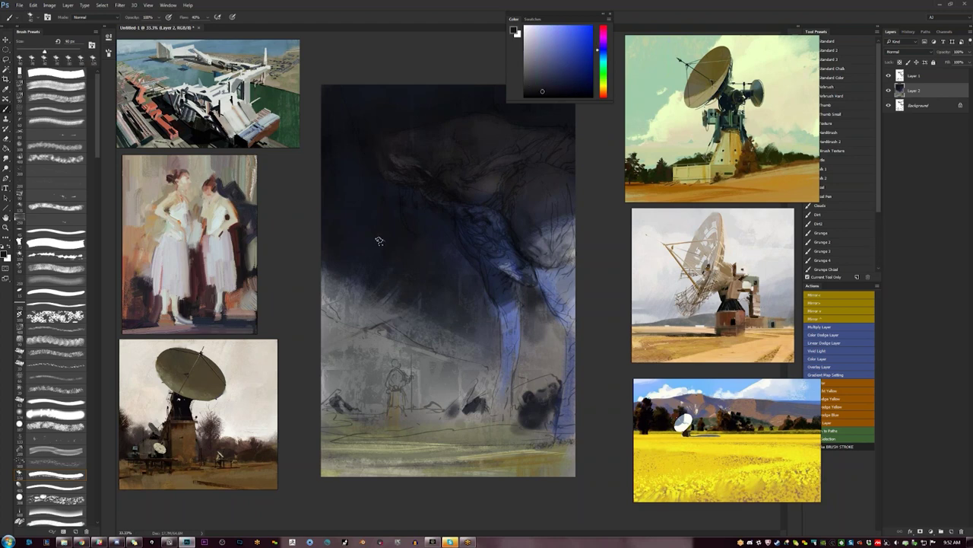
key(d)
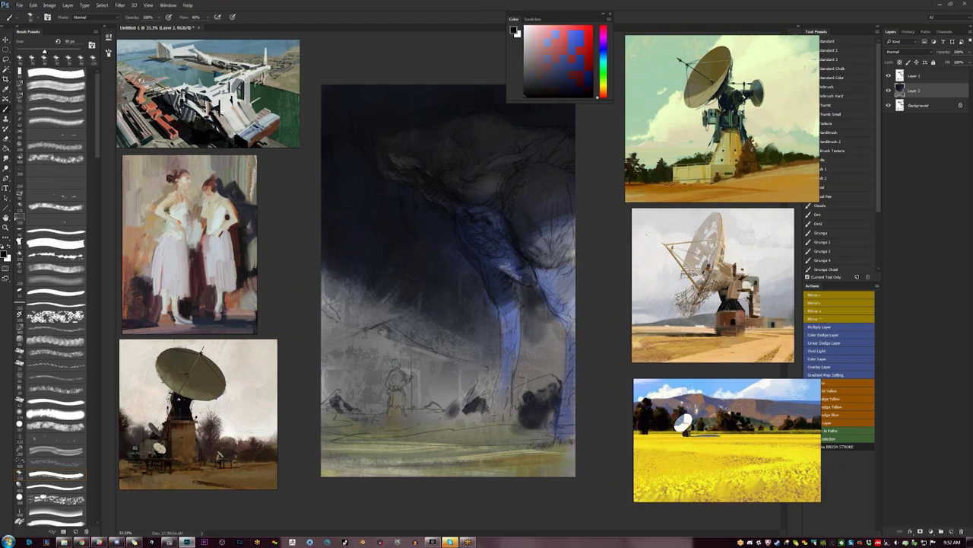
alt+click(382, 189)
key(])
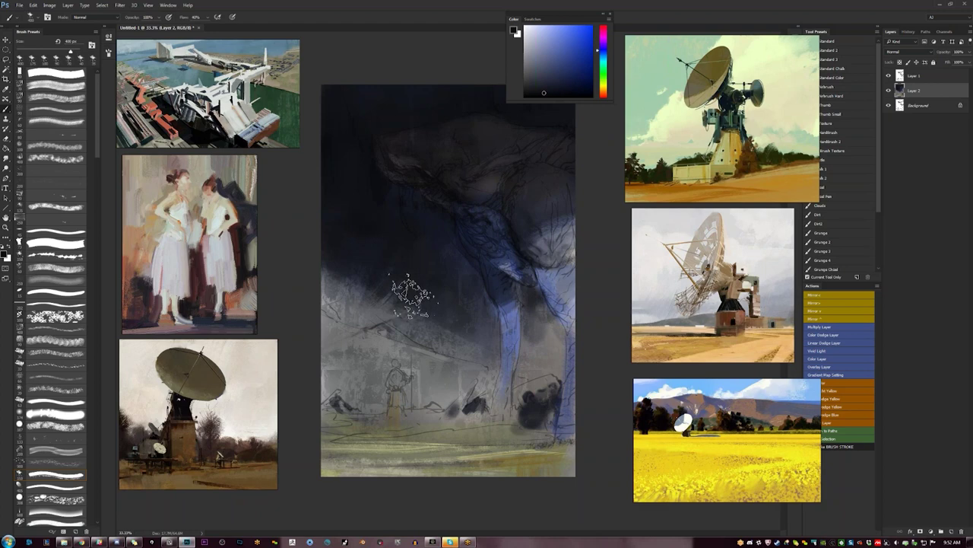
alt+click(381, 300)
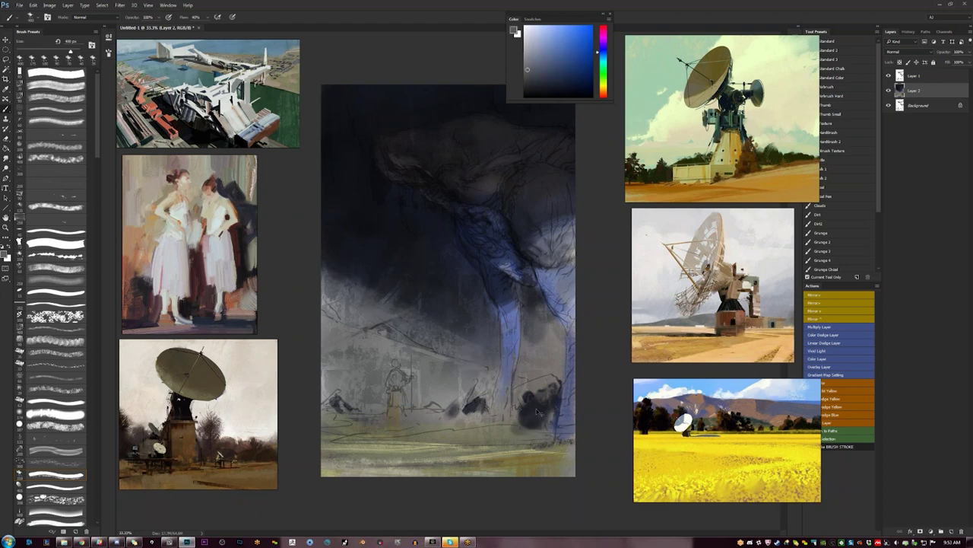
- Sample the dark greys around the rounded form and darken its upper part above the pale blue area
alt+click(552, 208)
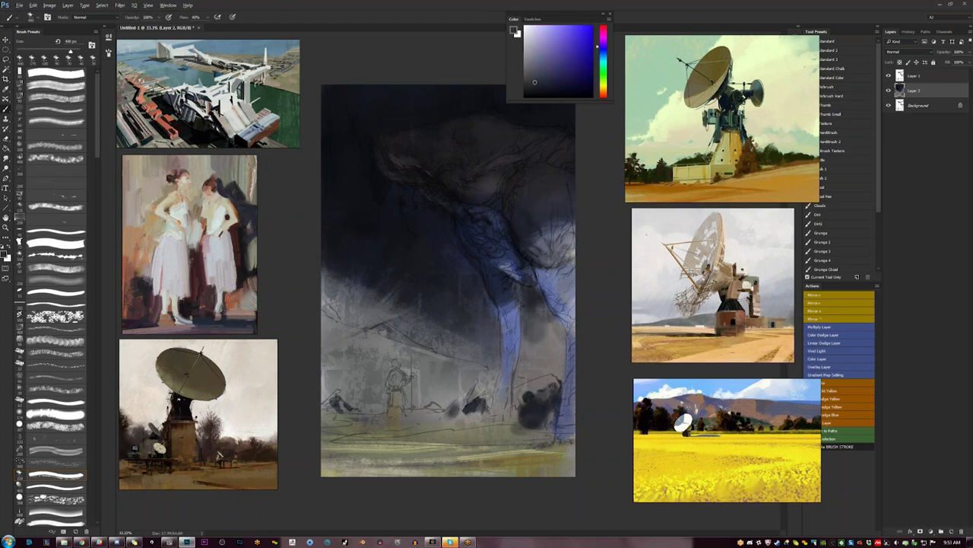
alt+click(558, 230)
alt+click(559, 210)
mouse_move(572, 224)
mouse_down()
mouse_move(553, 225)
mouse_move(573, 229)
mouse_up()
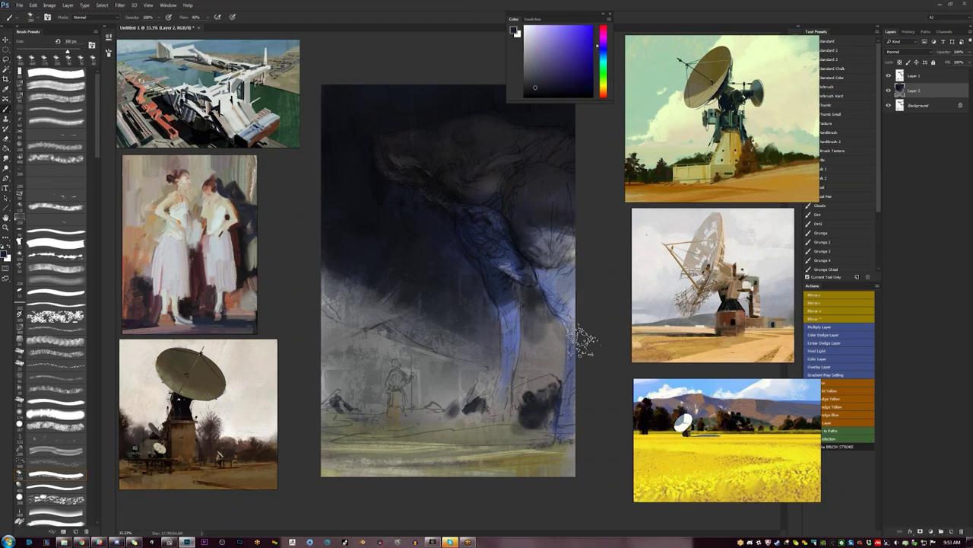
- Sample a dark blue, reduce the brush size, and shade the far leg just below the knee
alt+click(516, 297)
key(bracketleft)
key(bracketleft)
key(bracketleft)
key(bracketleft)
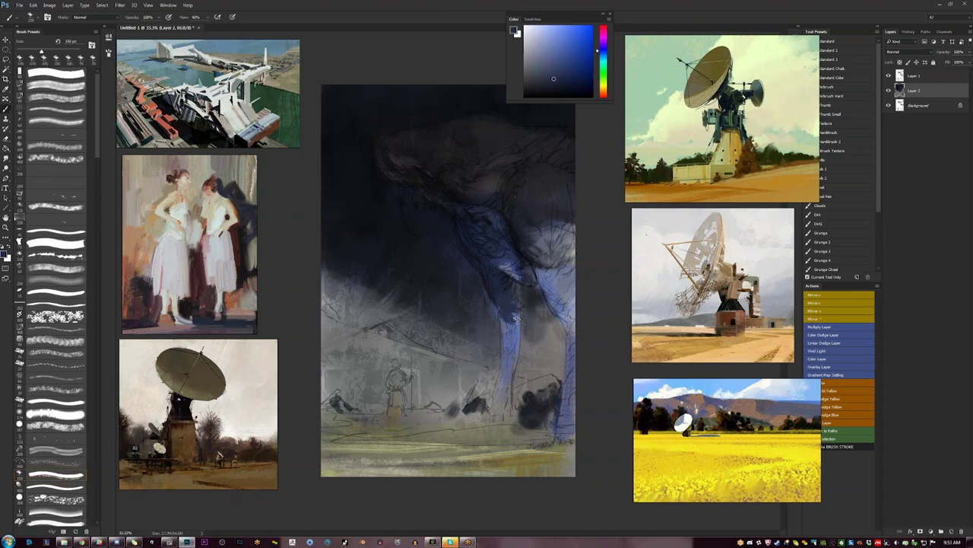
key(bracketleft)
key(bracketleft)
- Mix a lighter blue and paint it down the far leg's shin, blending with tones sampled from the leg
alt+click(516, 316)
alt+click(512, 332)
click(550, 54)
click(544, 38)
key(bracketright)
key(bracketright)
key(bracketright)
drag(513, 336, 507, 386)
alt+click(511, 322)
alt+click(513, 331)
drag(517, 303, 503, 349)
- Sample dark blue and sky tones and paint a shadowy leg behind the far blue leg, down to the ground
alt+click(506, 310)
key(bracketleft)
key(bracketleft)
key(bracketleft)
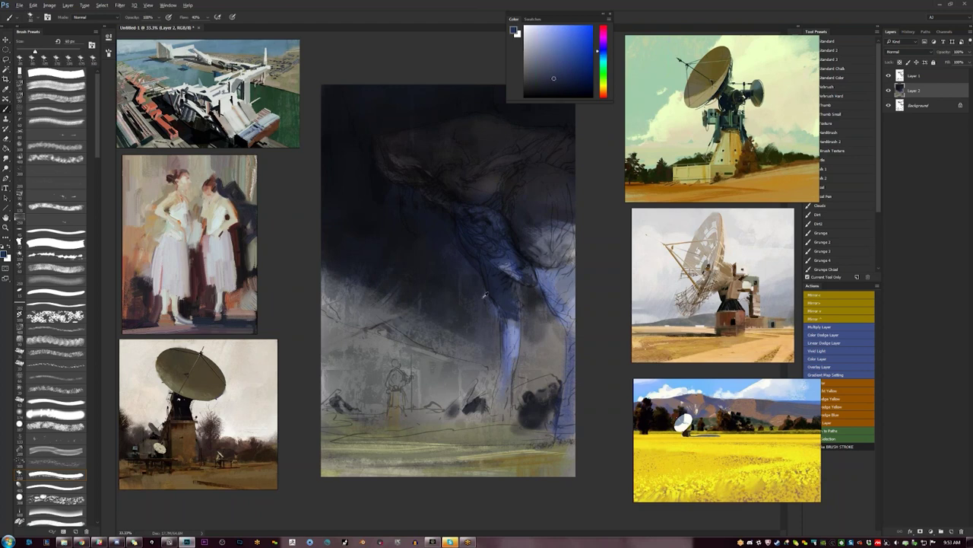
alt+click(463, 275)
key(bracketleft)
drag(473, 349, 474, 389)
key(bracketright)
key(bracketright)
key(bracketright)
alt+click(473, 339)
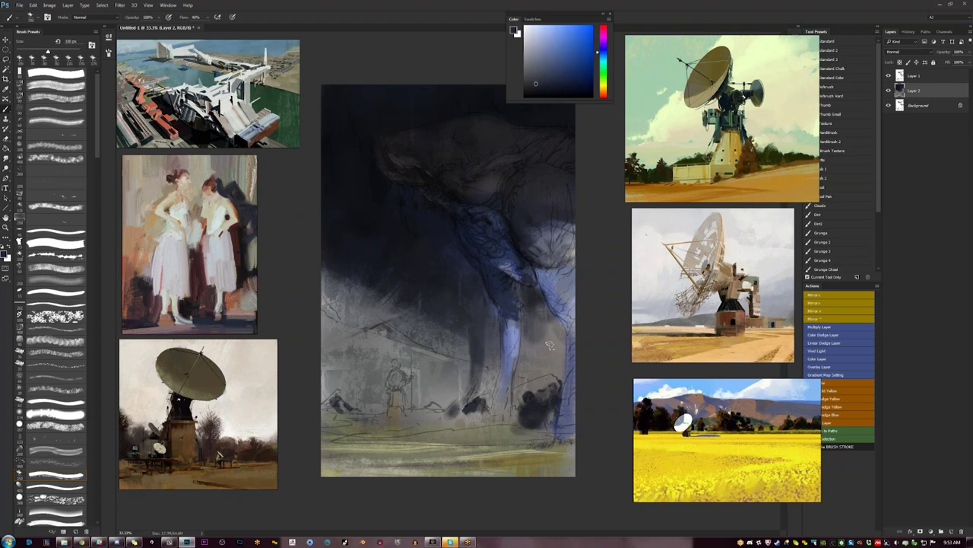
- Mirror the canvas, reset the colour to black, strengthen the dark shadow at the knee, and mirror the canvas back
key(F2)
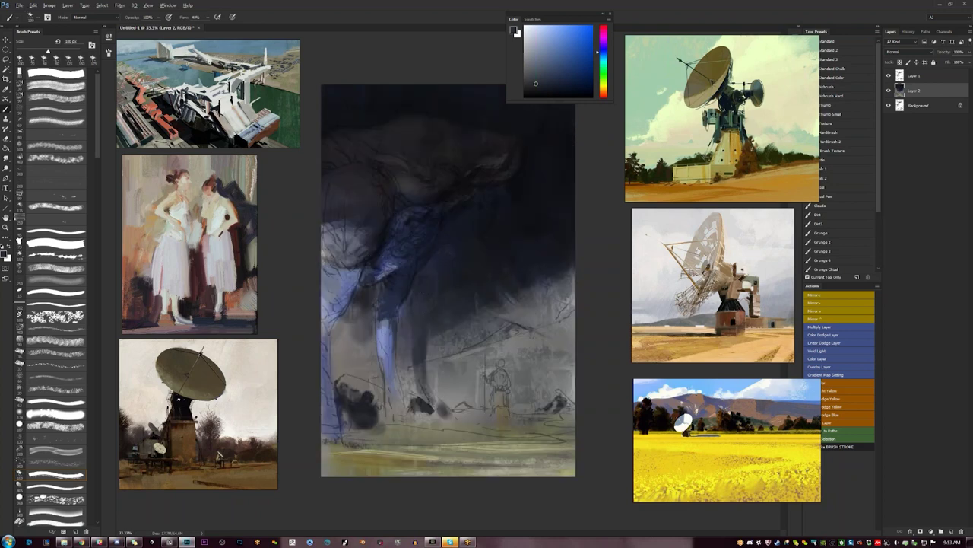
alt+click(381, 258)
key(d)
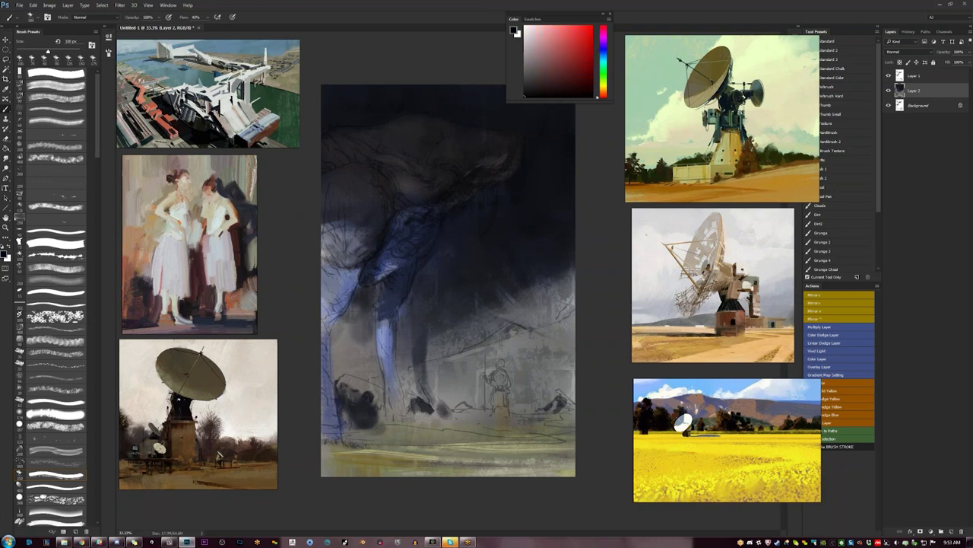
key(F2)
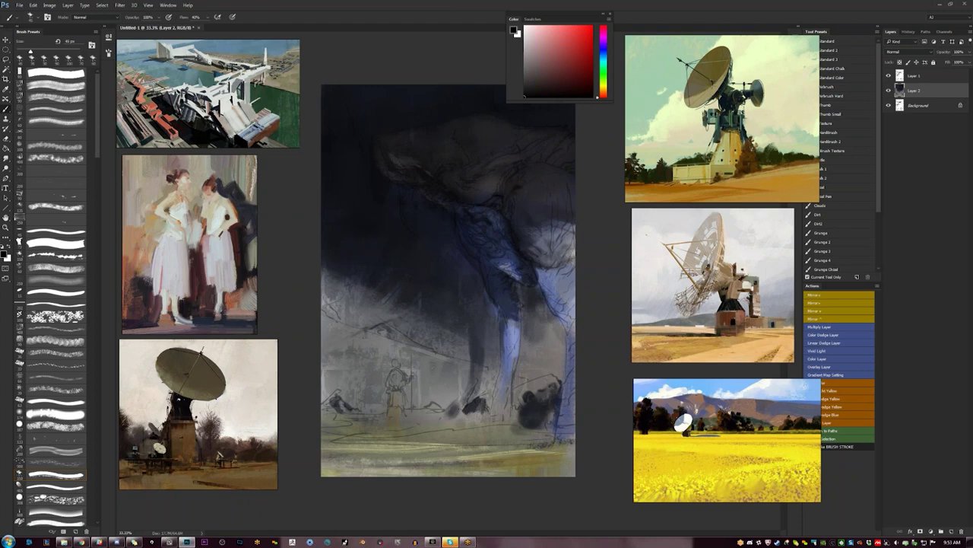
- Mirror the canvas and sample dark tones from the creature's body and head to refine their shading
key(h)
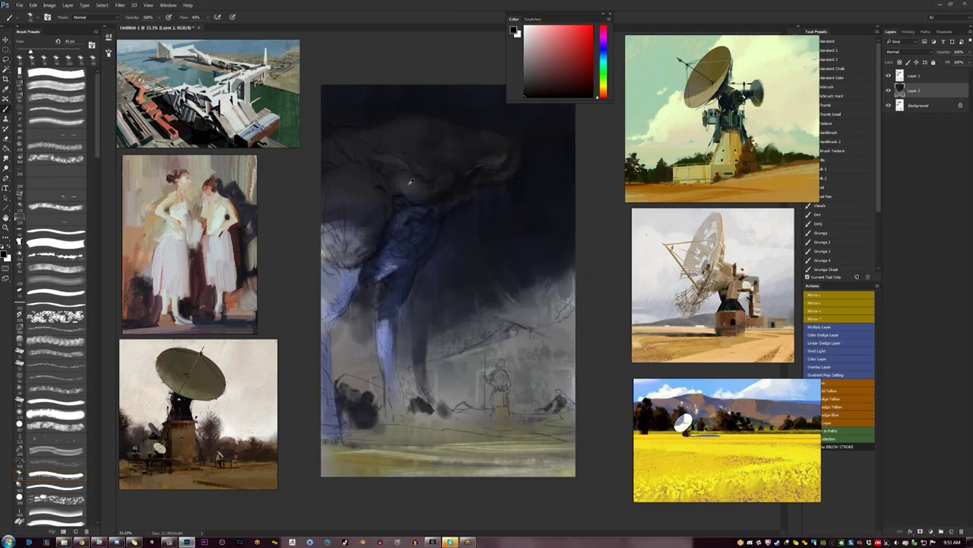
alt+click(409, 182)
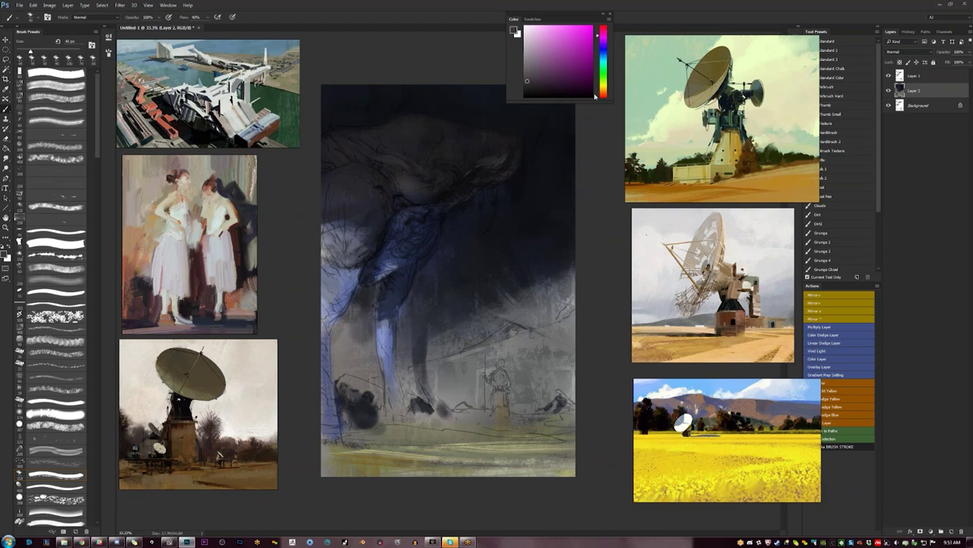
alt+click(455, 195)
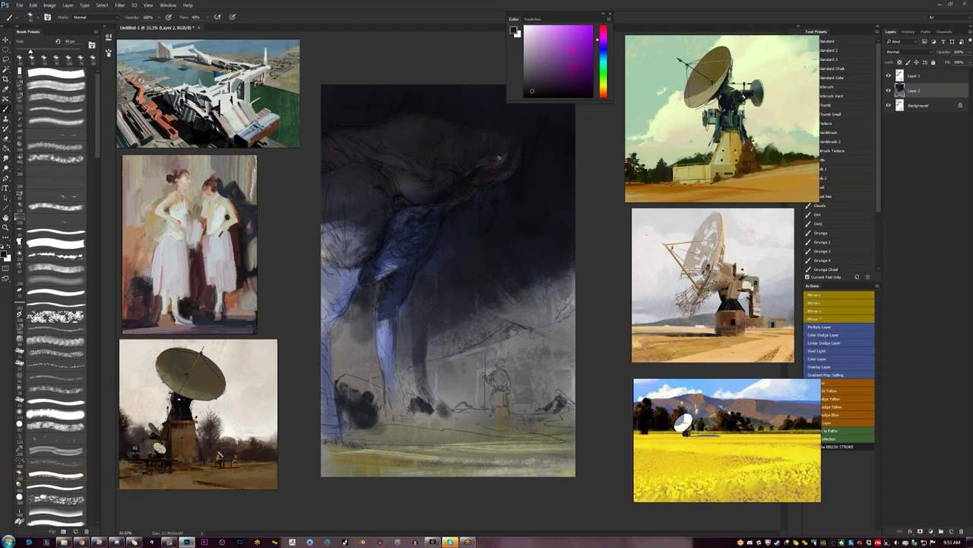
alt+click(503, 154)
- Mix a warm ochre, switch the brush preset, tint the creature's back with it, and mirror the canvas back
click(605, 90)
click(562, 59)
click(57, 474)
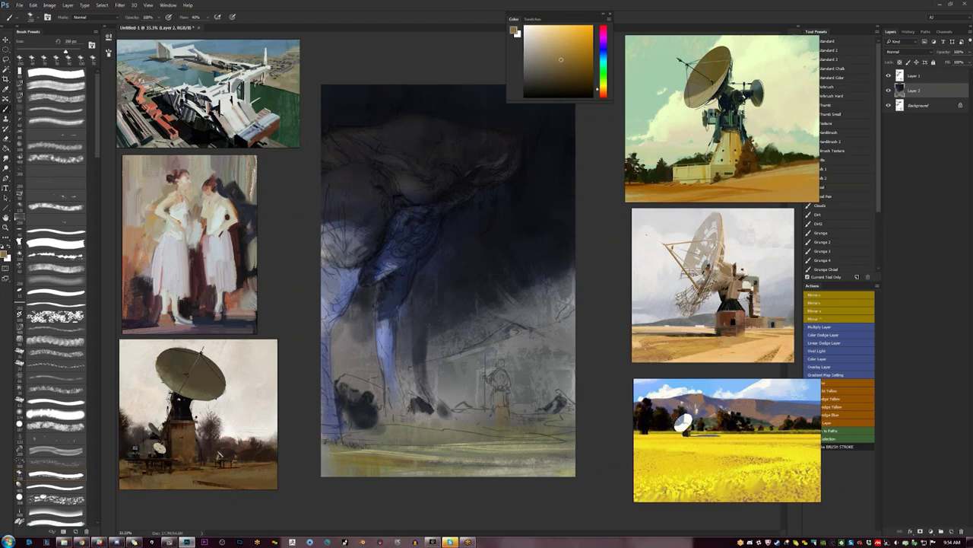
key(F2)
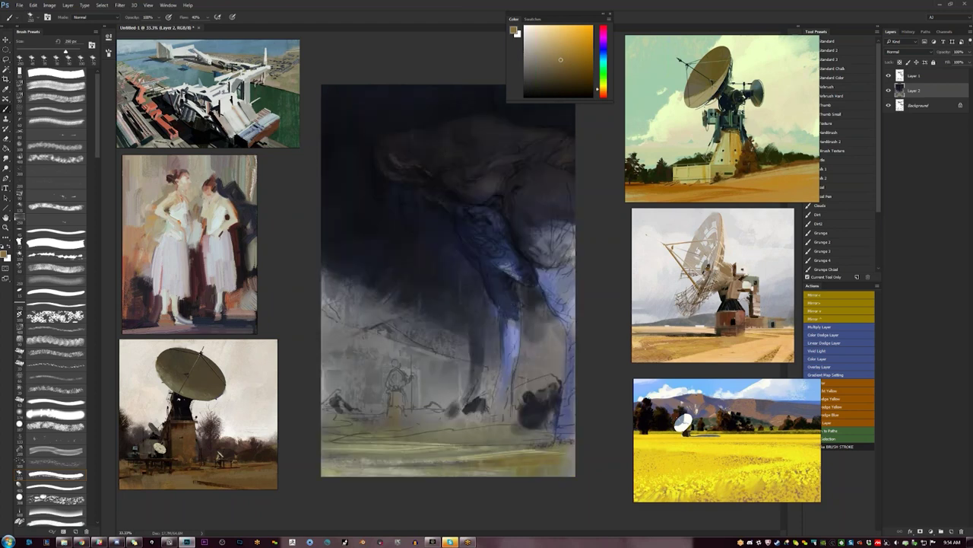
- Sample dark and grey-blue tones around the rounded form and shade over the top of its pale area
alt+click(560, 216)
key(d)
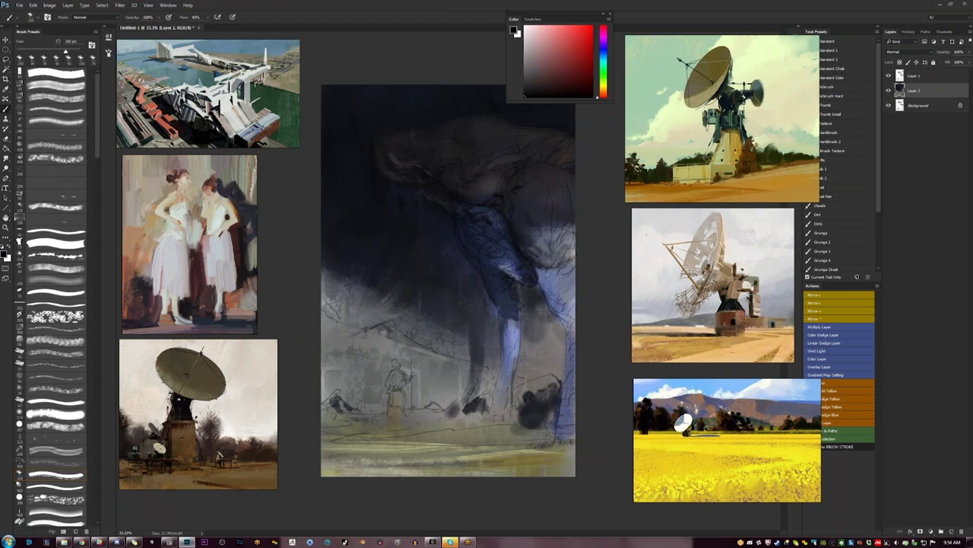
alt+click(560, 216)
alt+click(562, 235)
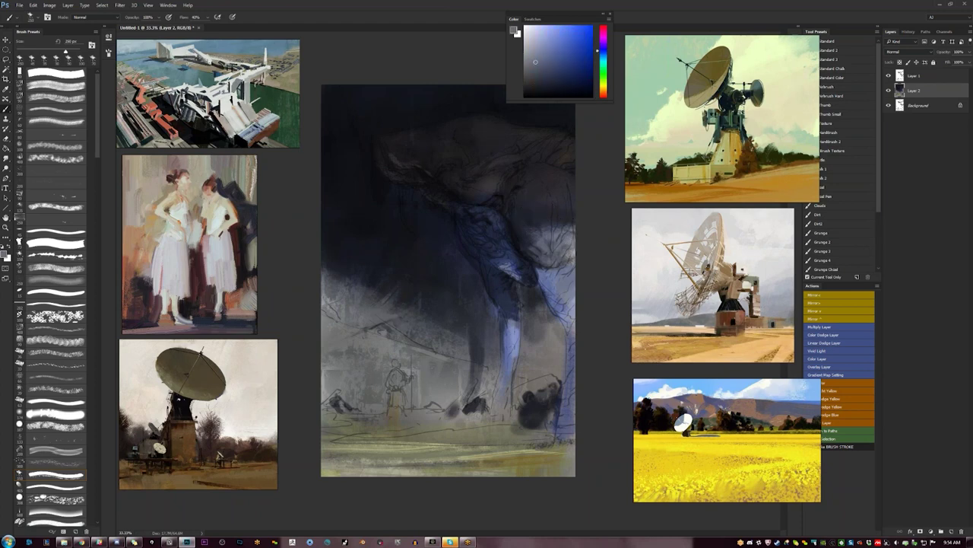
alt+click(560, 218)
alt+click(560, 221)
alt+click(565, 226)
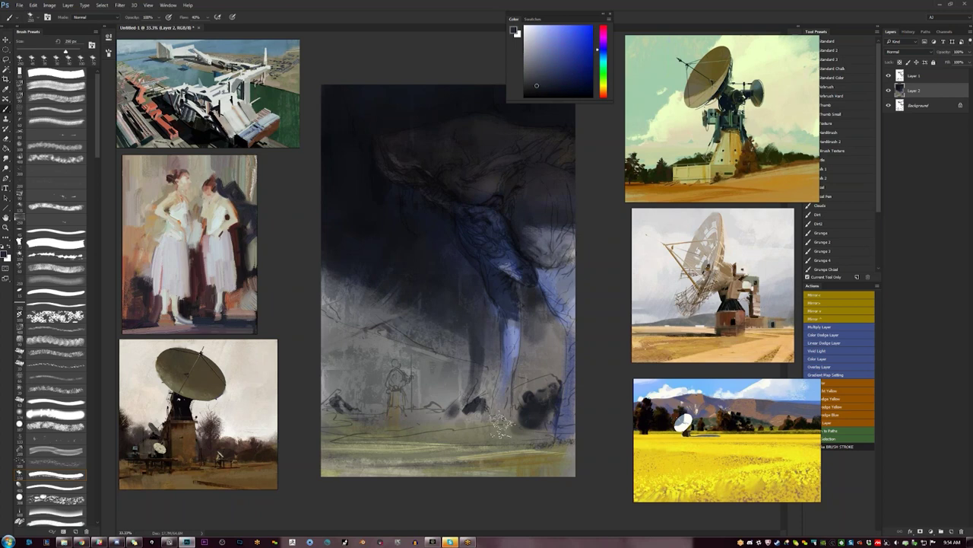
- Mirror the canvas, sample a light grey-blue from the near leg, and paint a highlight across the far leg's knee
key(F2)
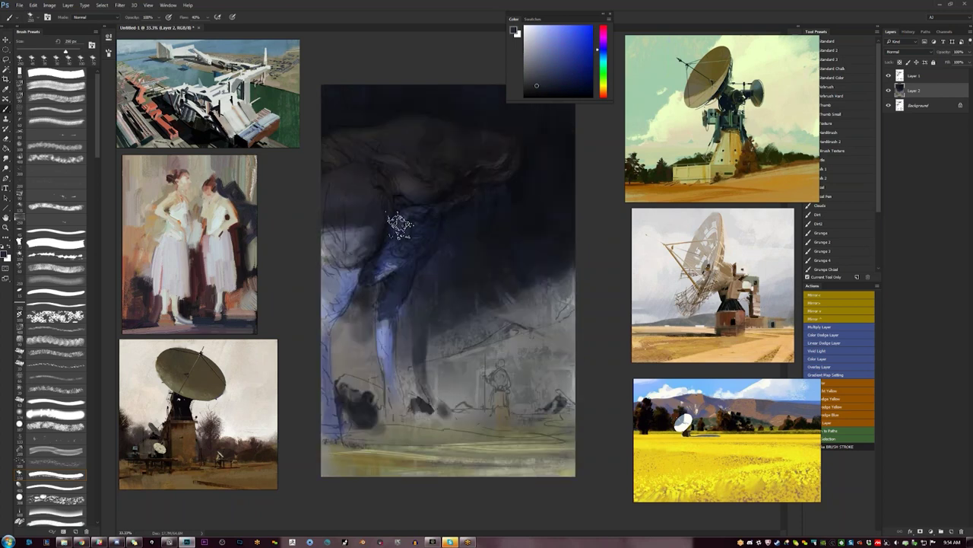
alt+click(361, 234)
alt+click(334, 252)
alt+click(335, 287)
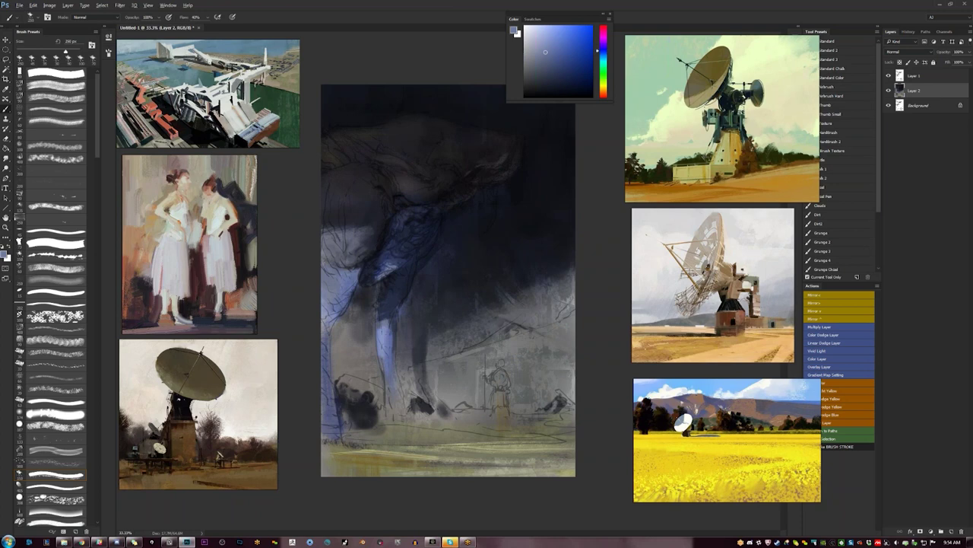
key([)
drag(402, 261, 390, 265)
- Mirror the painting back and check the whole composition at a smaller size
key(z)
key(ctrl+minus)
key(ctrl+minus)
key(F2)
key(b)
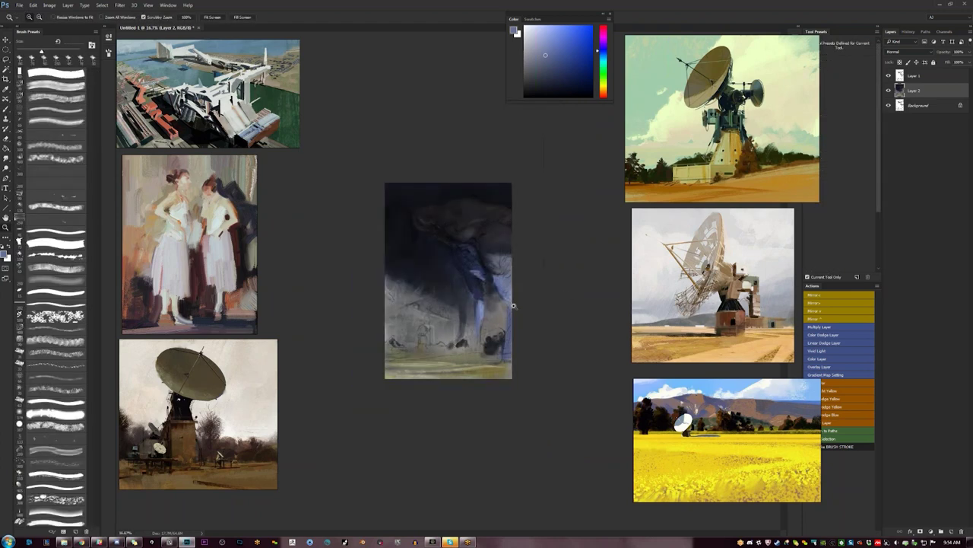
key(ctrl+plus)
key(b)
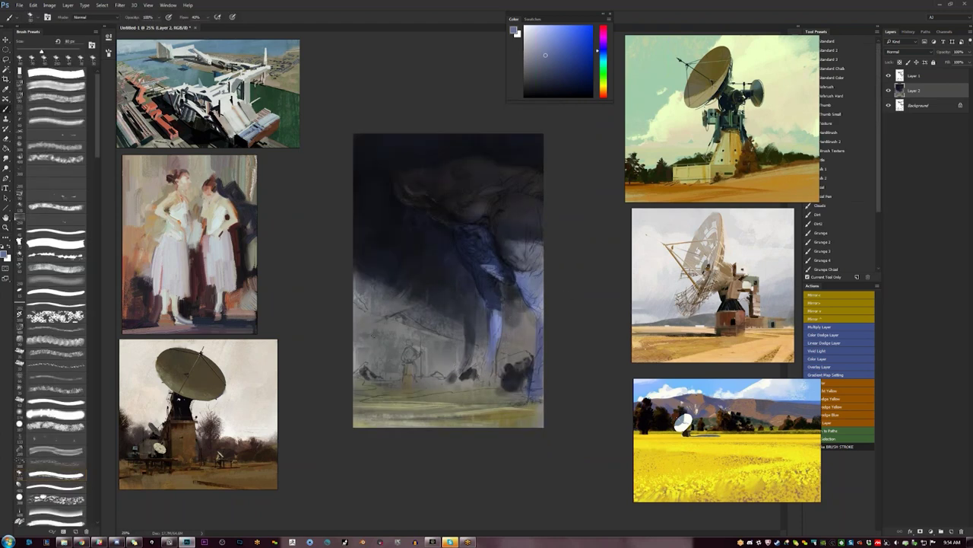
- Choose a different brush preset, undo a test stroke in the sky, and sample the dark sky tone
click(58, 269)
click(70, 89)
drag(373, 139, 373, 235)
key(ctrl+z)
alt+click(391, 146)
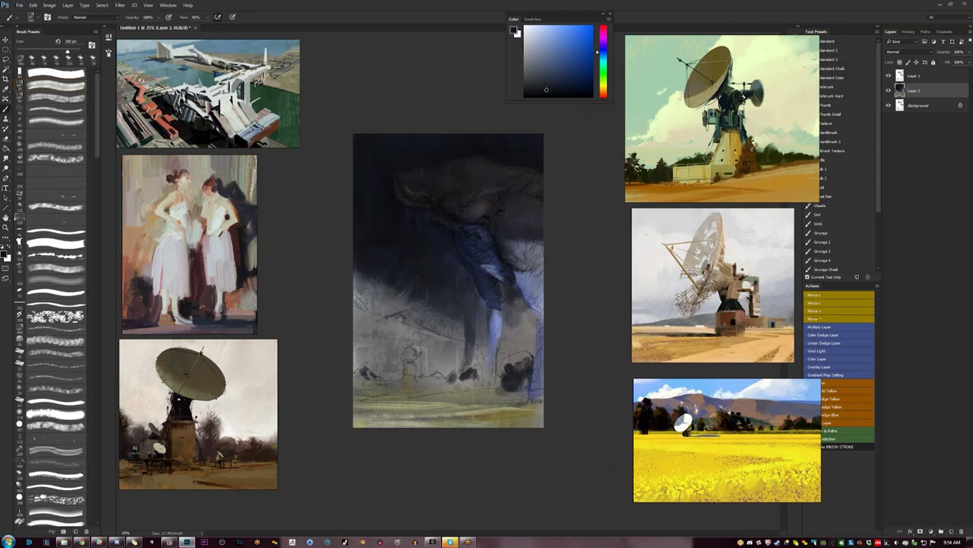
- Sample dark tones from the ground and paint the low dark shapes beside the small standing figure
alt+click(369, 372)
drag(364, 369, 387, 380)
alt+click(374, 383)
alt+click(371, 375)
key(bracketleft)
key(bracketleft)
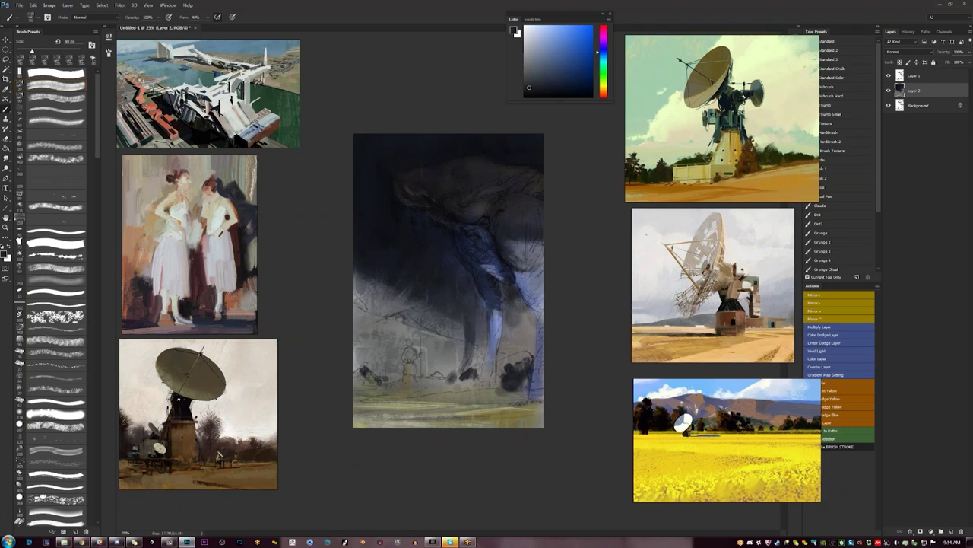
- Mix a light yellow-orange, reduce the brush size, and paint the small standing figure's upper body
key(z)
key(ctrl+plus)
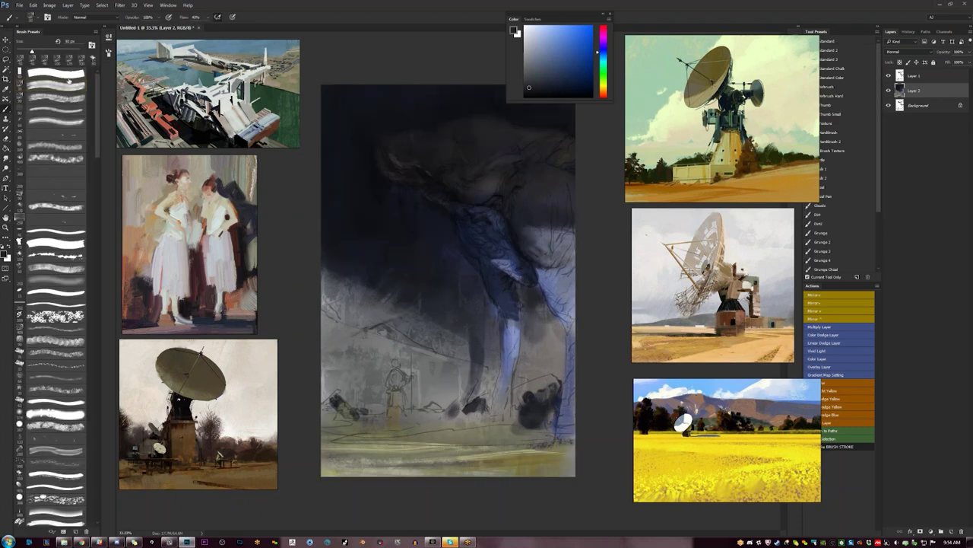
click(604, 90)
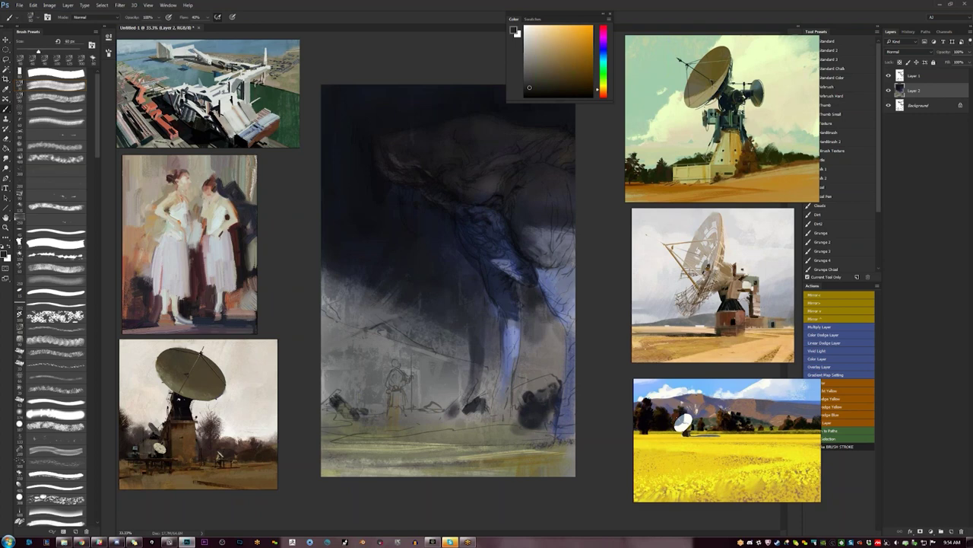
click(553, 30)
key([)
key([)
key([)
drag(391, 373, 400, 411)
- Mix a light pink-magenta and paint the small figure's skirt
click(545, 36)
drag(599, 89, 599, 37)
mouse_move(397, 394)
mouse_down()
mouse_move(404, 415)
mouse_move(393, 404)
mouse_up()
- Paint the small figure's head in a near-white tone and touch up the skirt's lower edge with sampled tones
click(528, 34)
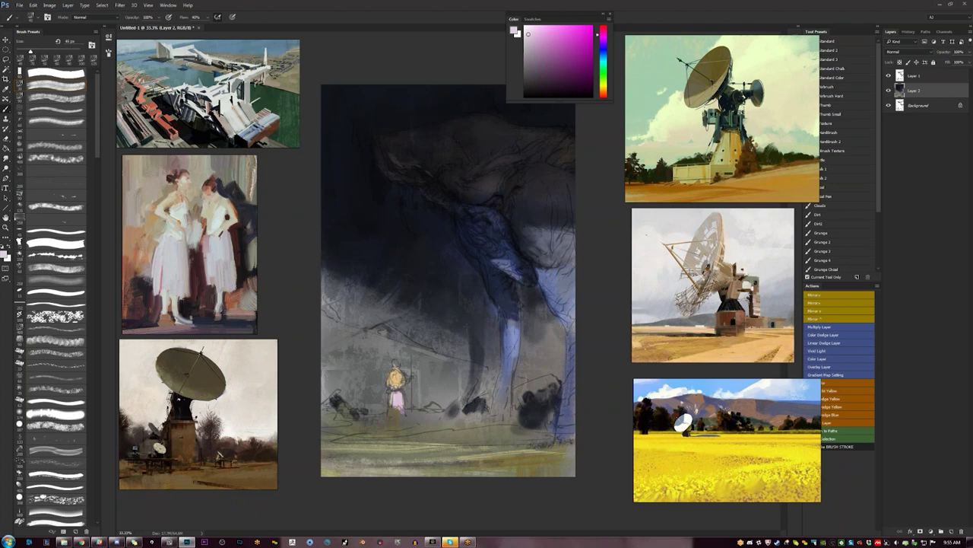
drag(395, 362, 397, 364)
alt+click(400, 404)
mouse_move(392, 410)
mouse_down()
mouse_move(402, 419)
mouse_move(391, 417)
mouse_up()
alt+click(397, 413)
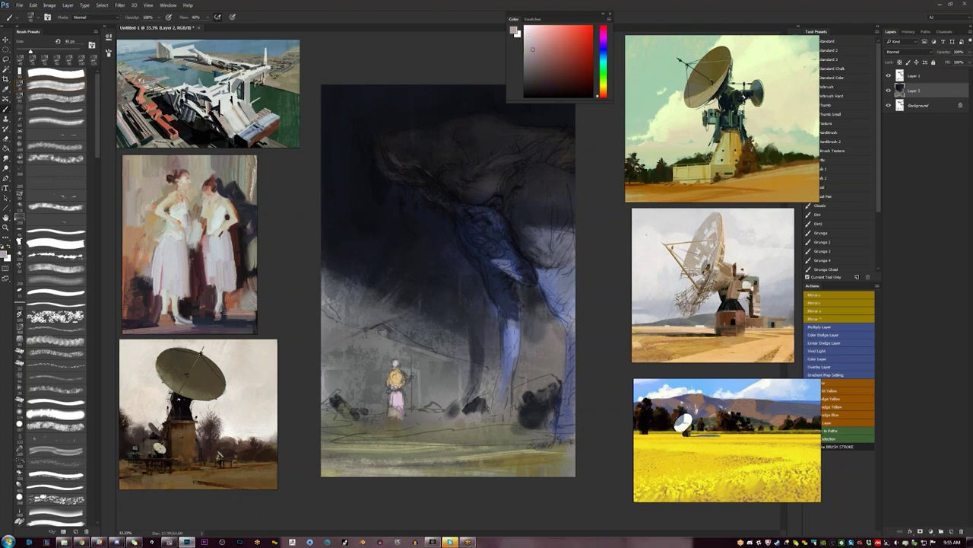
- Sample greys around the creature's foot and the ground and paint the ground from the small figure to the creature's legs
alt+click(485, 405)
key(bracketleft)
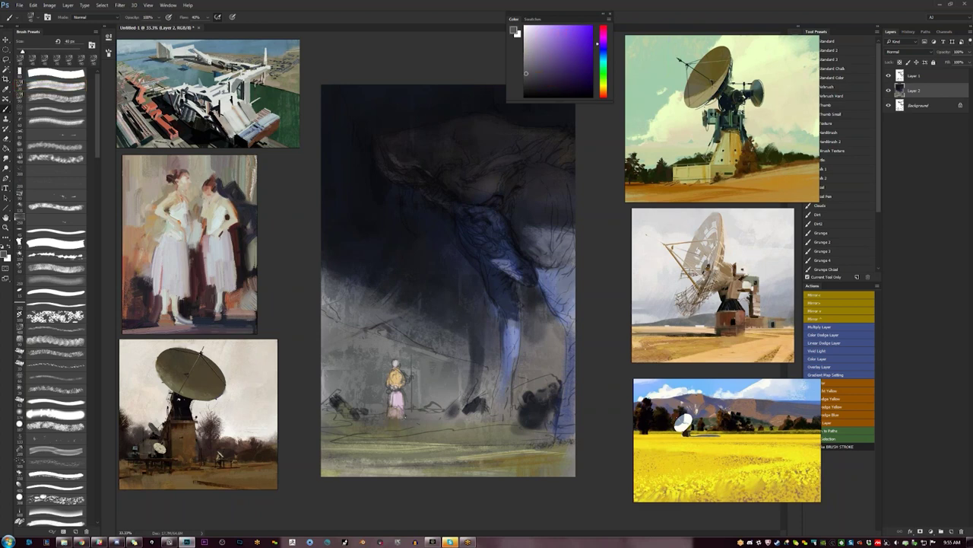
drag(411, 416, 440, 416)
key(bracketright)
key(bracketright)
alt+click(430, 416)
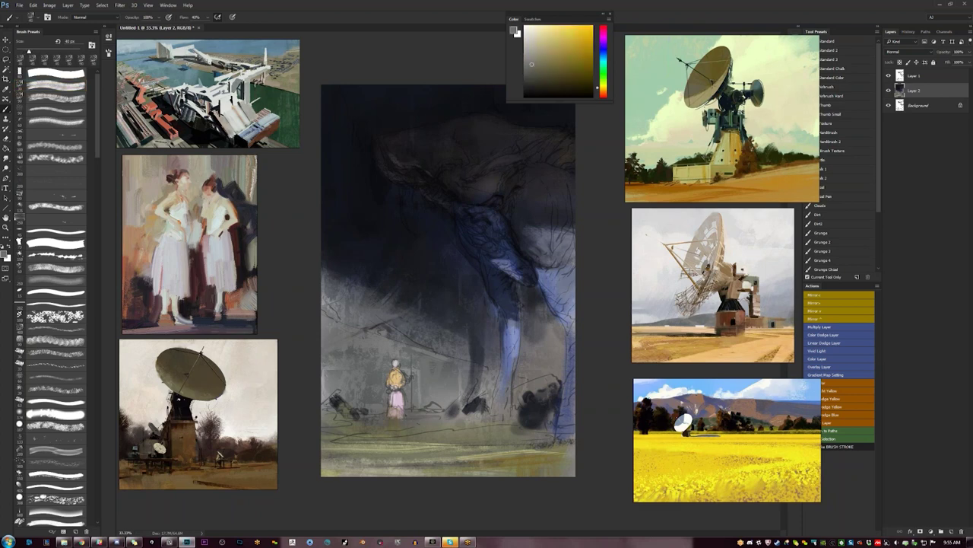
drag(474, 417, 458, 417)
mouse_move(513, 430)
mouse_down()
mouse_move(540, 428)
mouse_move(520, 428)
mouse_up()
- Mix a light yellow, enlarge the brush, and paint broad horizontal streaks across the foreground ground
alt+click(372, 446)
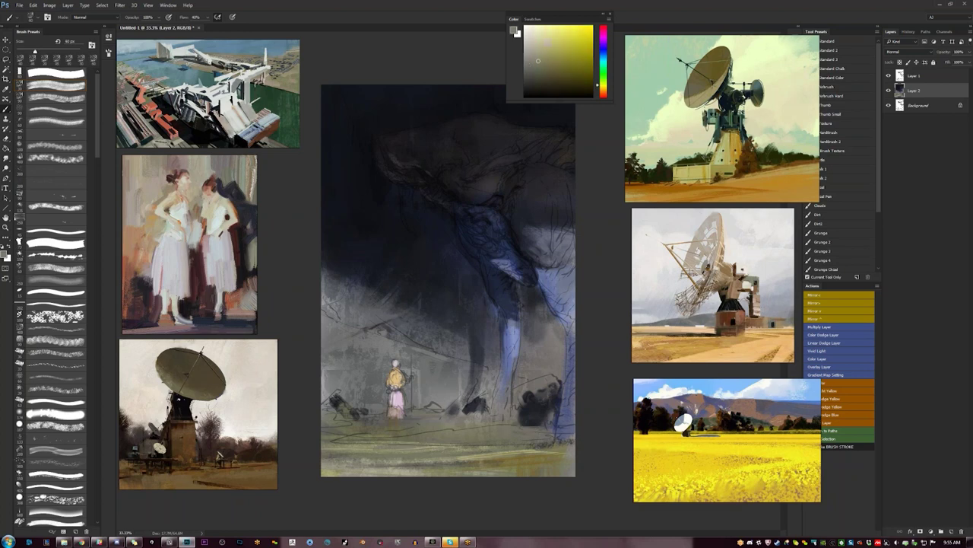
key(bracketleft)
key(bracketleft)
key(bracketleft)
click(541, 40)
key(bracketright)
key(bracketright)
key(bracketright)
key(bracketright)
key(bracketright)
key(bracketright)
key(bracketright)
key(bracketright)
click(553, 27)
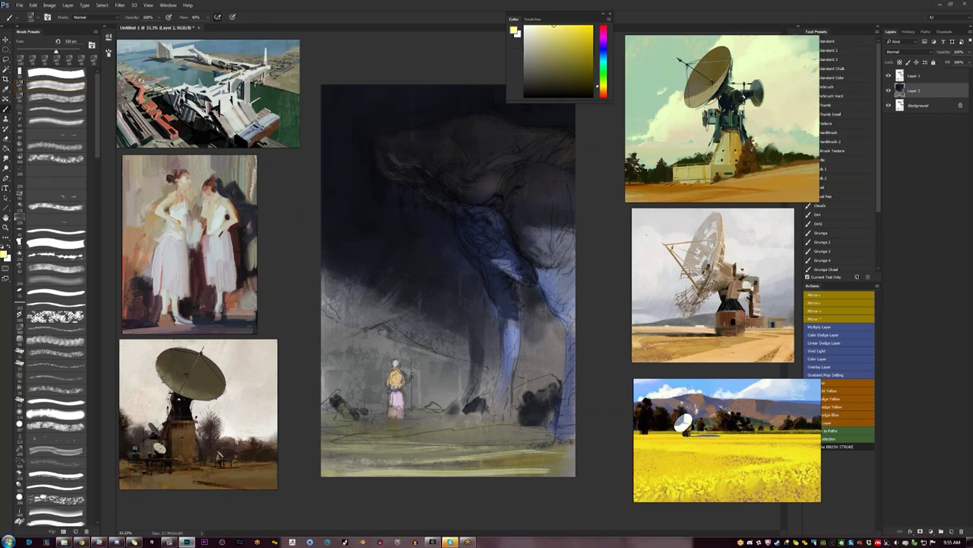
drag(574, 466, 428, 475)
drag(323, 453, 471, 461)
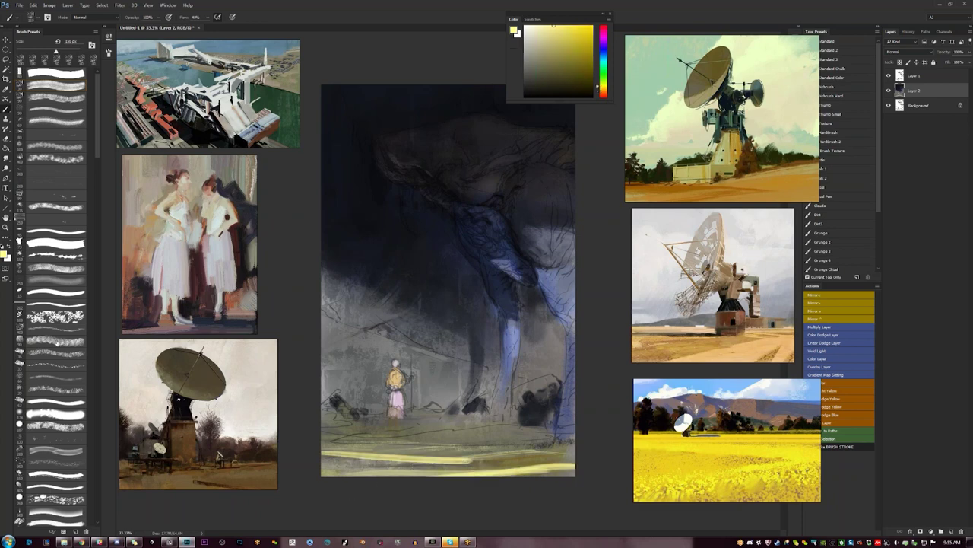
- Switch to a speckled texture brush and scatter light yellow flecks across the foreground below the small figure
click(60, 354)
drag(323, 460, 481, 465)
key(ctrl+z)
drag(323, 453, 575, 460)
key(ctrl+z)
drag(324, 444, 511, 451)
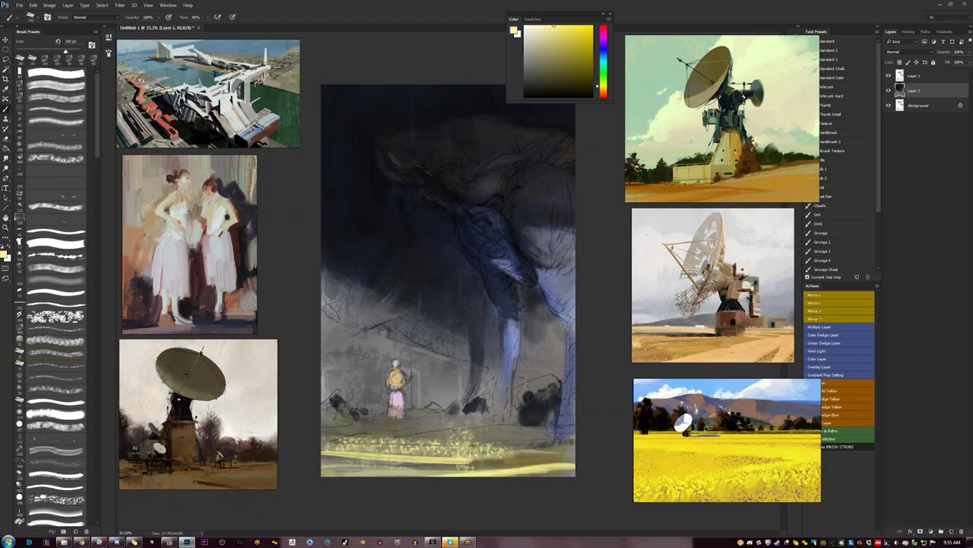
- Switch to a large soft brush and add a light yellow glow along the canvas's lower edge
click(66, 417)
mouse_move(324, 466)
mouse_down()
mouse_move(491, 467)
mouse_move(567, 453)
mouse_up()
key(])
key(])
key(])
key(])
key(])
key(])
key(])
key(])
key(])
key(])
key(ctrl+z)
drag(331, 467, 487, 467)
key([)
key([)
key([)
key(ctrl+z)
drag(339, 488, 490, 487)
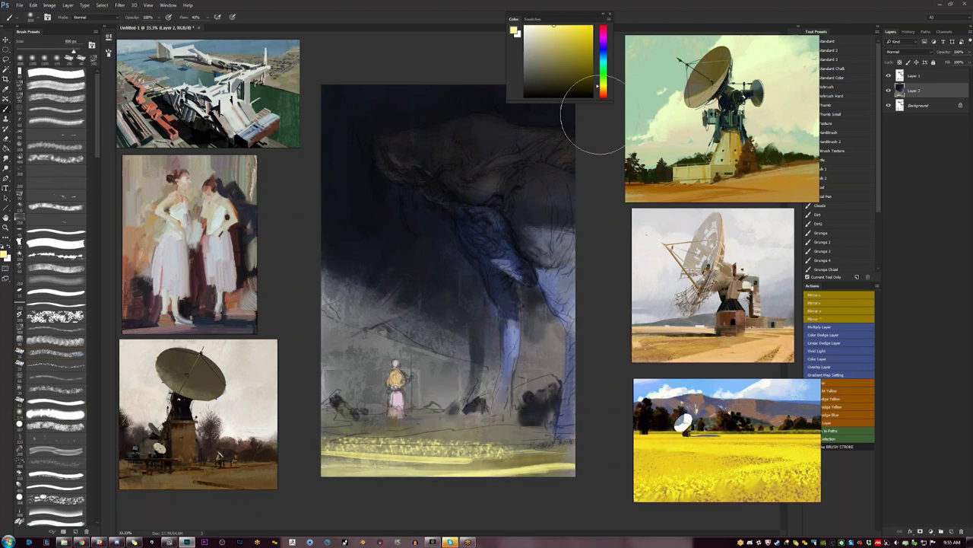
- Mix a light orange, reduce the brush size, and glaze it across the ground at the small figure's feet
click(604, 90)
click(568, 33)
key([)
key([)
key([)
key([)
key([)
key([)
drag(324, 425, 514, 425)
key(ctrl+z)
drag(338, 428, 535, 433)
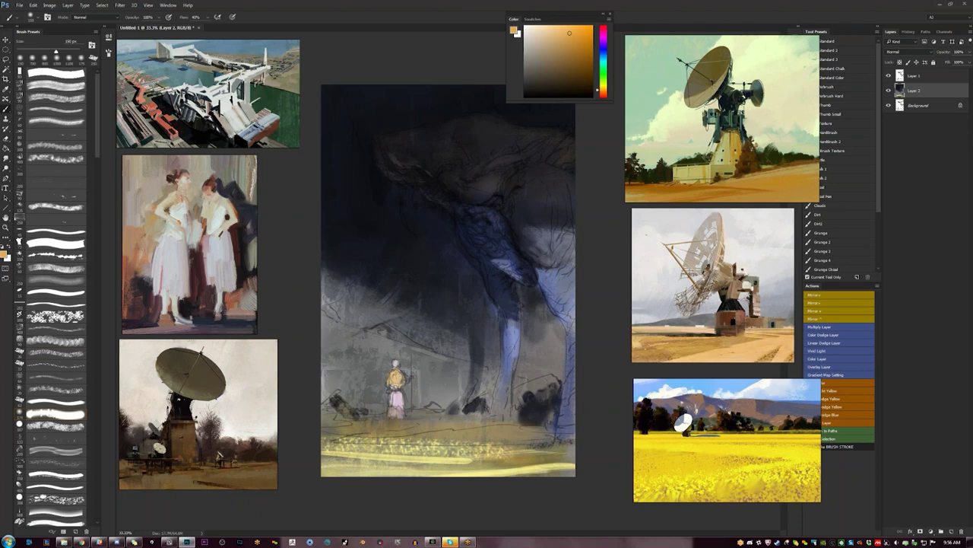
- Sample yellow-ochre tones from the ground and blend them across the field below the small figure
alt+click(368, 430)
drag(325, 435, 520, 458)
alt+click(344, 444)
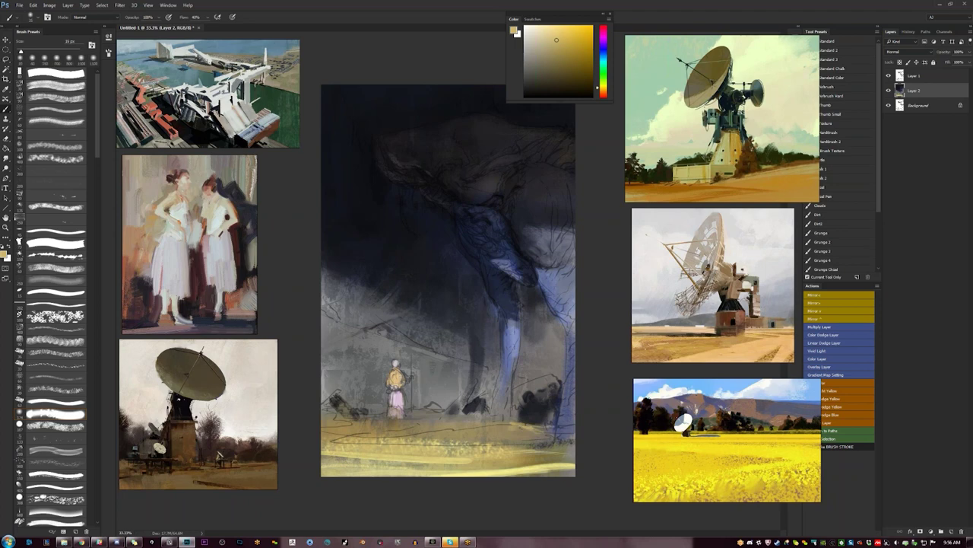
key(])
key(])
key(])
drag(411, 436, 443, 436)
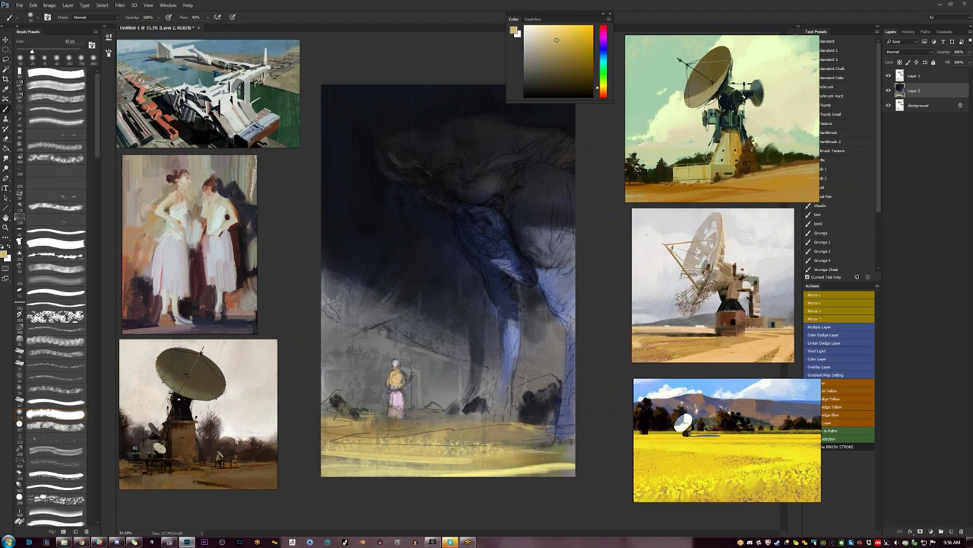
- Sample a near-black from the creature's foot and paint small dark shapes along the horizon and the ground's left edge
alt+click(480, 400)
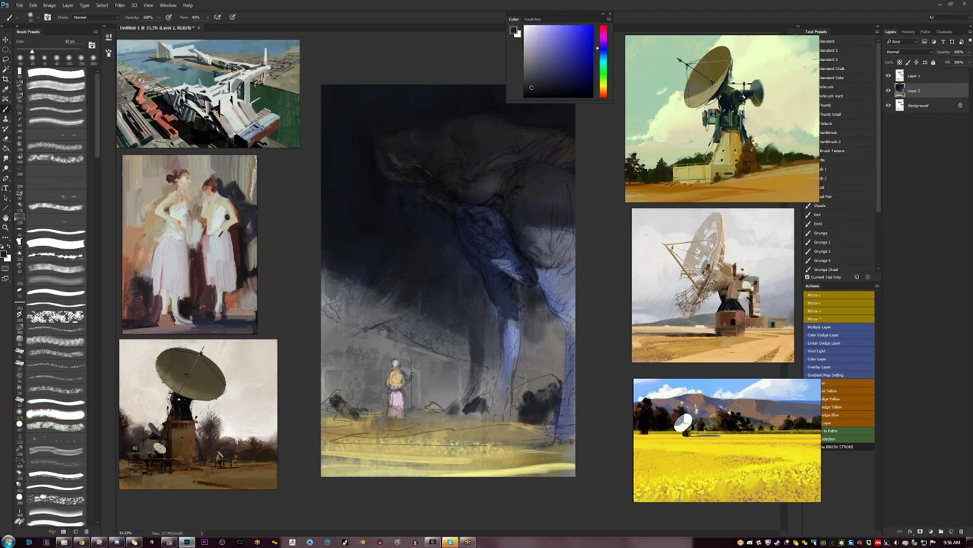
drag(435, 410, 444, 409)
key([)
key([)
key([)
key([)
drag(340, 428, 330, 429)
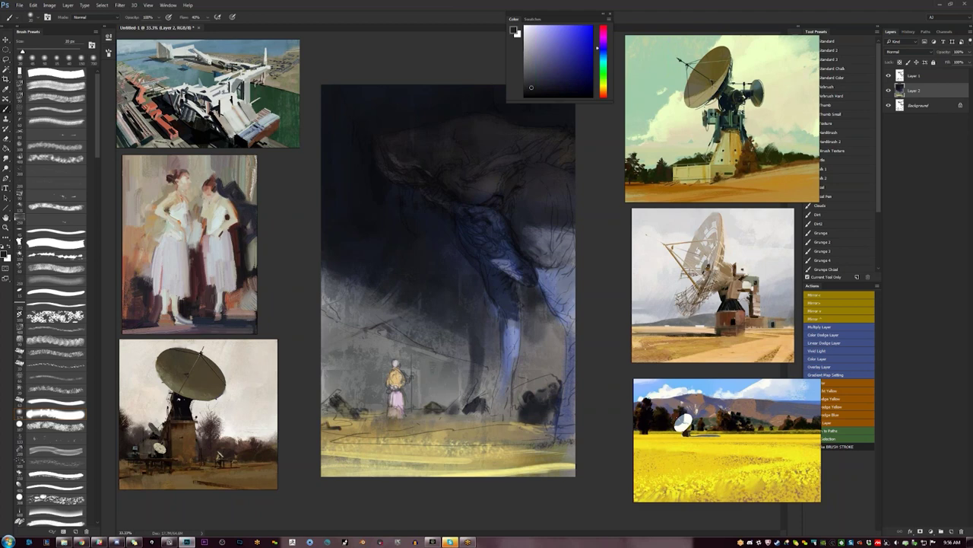
- Switch brushes, sample pale yellow from the foreground, and paint broad strokes over the lower field's bright streaks
key(bracketright)
key(bracketright)
key(bracketright)
key(bracketright)
key(bracketright)
key(bracketright)
key(bracketright)
key(bracketright)
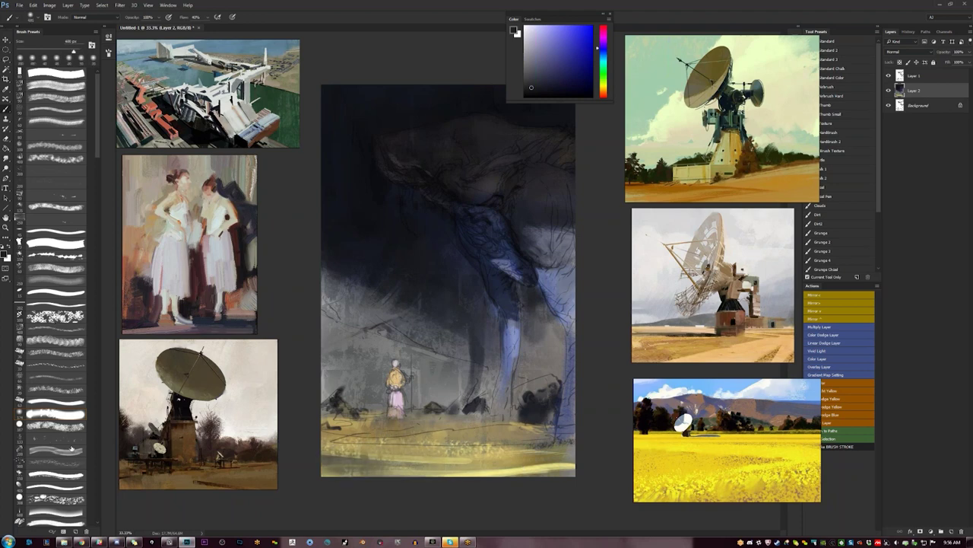
click(77, 479)
alt+click(530, 463)
alt+click(535, 467)
alt+click(533, 464)
key(bracketleft)
key(bracketleft)
mouse_move(525, 480)
mouse_down()
mouse_move(575, 480)
mouse_move(505, 473)
mouse_up()
drag(596, 456, 391, 454)
- Reduce the brush size and paint finer pale yellow horizontal streaks across the middle of the field
key(bracketleft)
key(bracketleft)
key(bracketleft)
drag(570, 451, 537, 452)
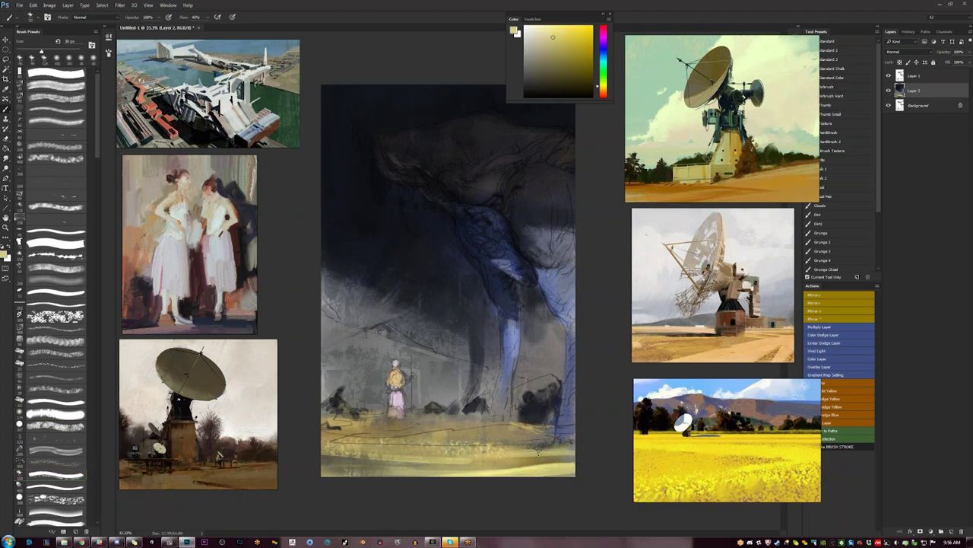
drag(477, 450, 395, 451)
drag(487, 454, 361, 450)
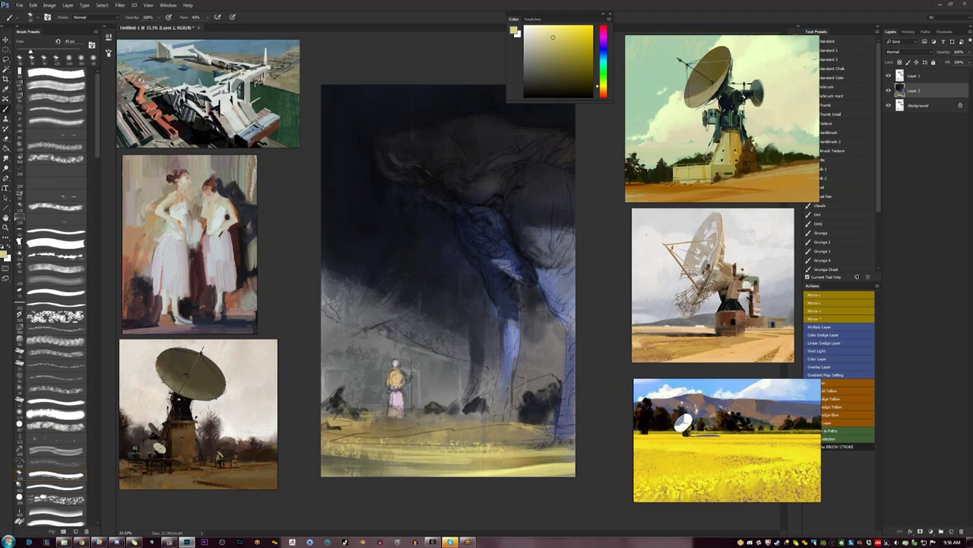
drag(477, 447, 331, 441)
- Shift the paint colour towards light orange, enlarge the brush, and stroke it over the ground below the small figure
click(603, 91)
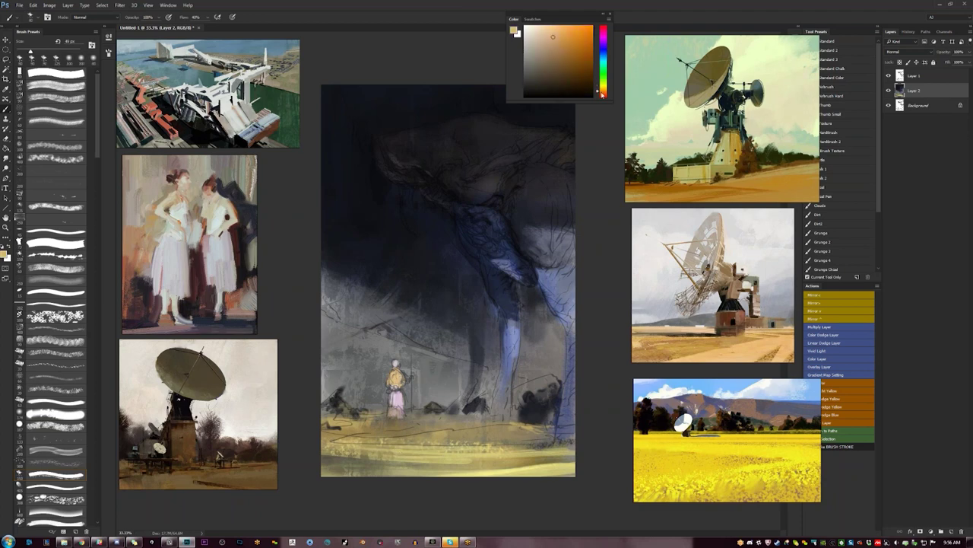
key(bracketright)
key(bracketright)
key(bracketright)
drag(371, 438, 434, 435)
- Enlarge the brush further and paint light orange along the lower foreground, undoing the last stroke
key(bracketright)
key(bracketright)
key(bracketright)
key(bracketright)
key(bracketright)
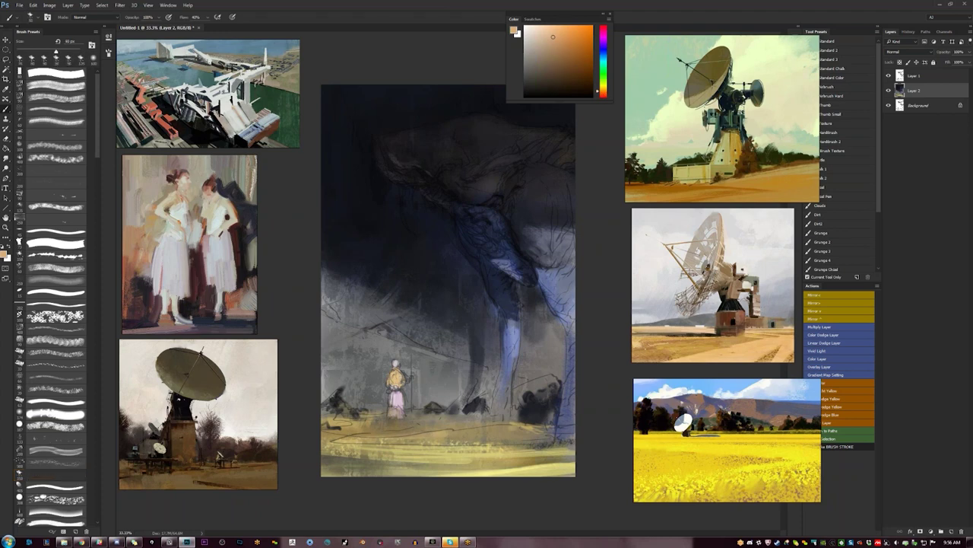
mouse_move(374, 468)
mouse_down()
mouse_move(329, 469)
mouse_move(445, 469)
mouse_up()
drag(535, 463, 457, 466)
key(ctrl+z)
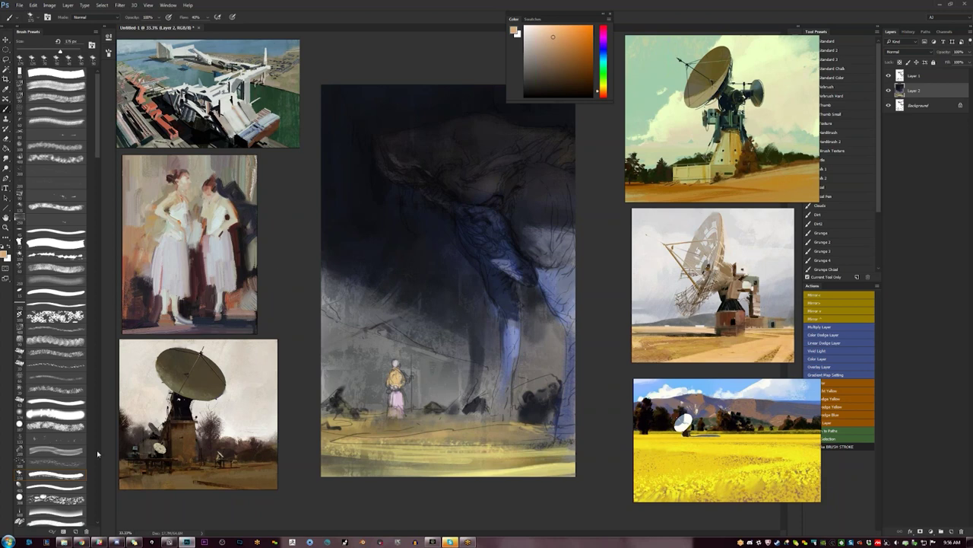
click(76, 501)
drag(346, 462, 389, 466)
key(ctrl+z)
- Switch to a scattered texture brush and dab light orange and sampled foreground yellow across the lower field
click(57, 135)
drag(429, 465, 356, 468)
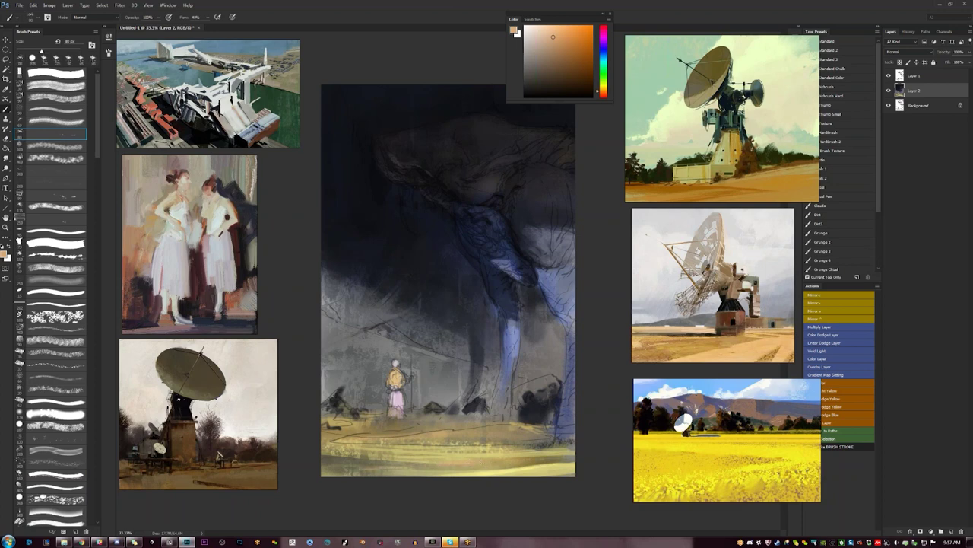
alt+click(466, 465)
drag(471, 465, 414, 464)
drag(422, 463, 437, 458)
drag(493, 463, 508, 463)
- Enlarge the texture brush and break up the canvas's lower edge with sampled foreground yellows
key(])
key(])
key(])
key(])
key(])
key(])
drag(420, 470, 310, 473)
alt+click(524, 471)
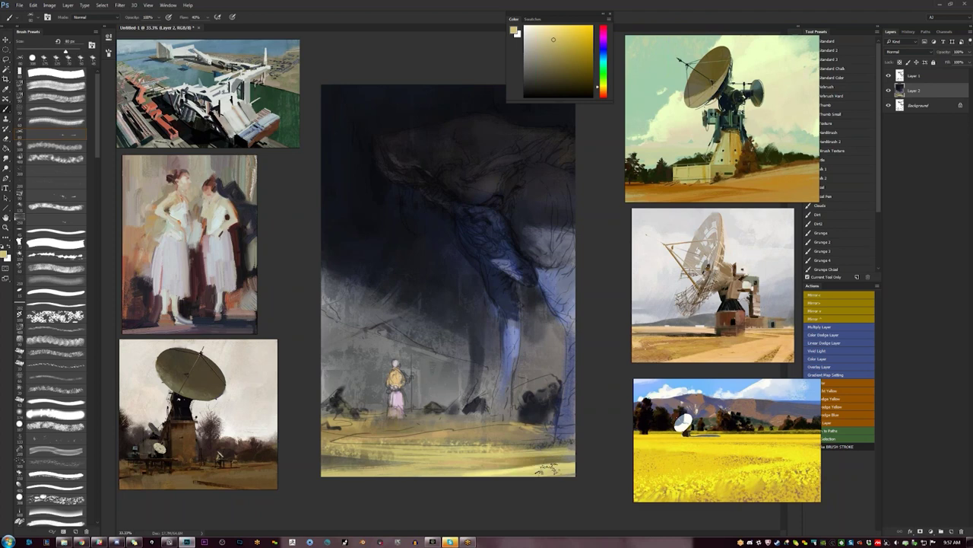
drag(517, 472, 327, 471)
- Sample the brown ground tone, make it more saturated, and texture the ground around the small figure's feet
alt+click(341, 431)
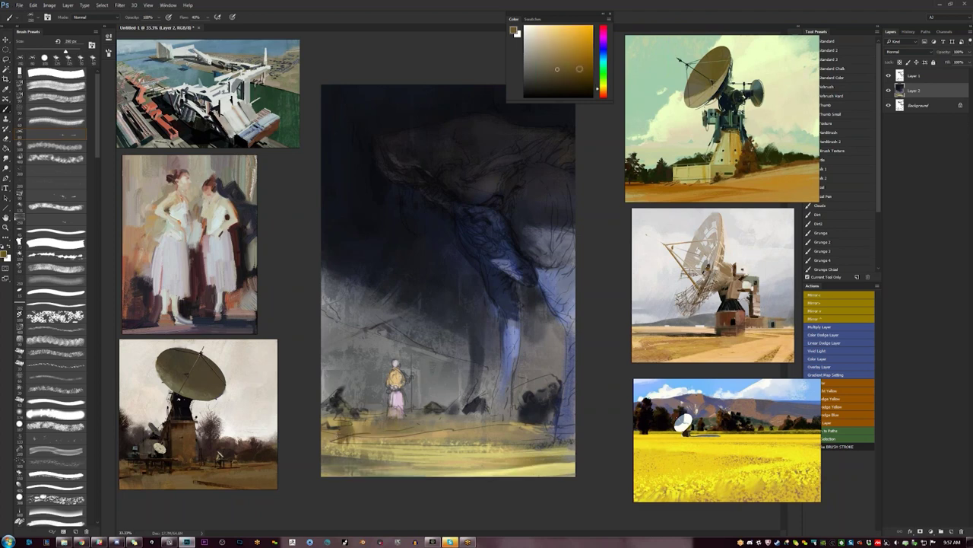
click(583, 69)
drag(344, 426, 444, 432)
- Reduce the texture brush and work sampled muted yellow into the ground just below the small figure
key([)
key([)
key([)
key([)
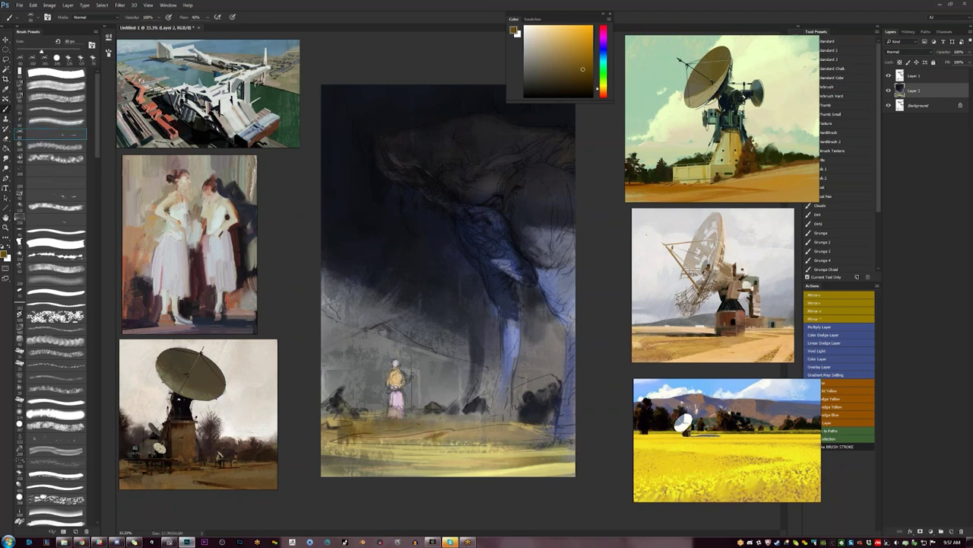
alt+click(433, 438)
alt+click(451, 431)
drag(426, 438, 369, 439)
key(])
key(])
key(])
key(])
key(])
key(])
drag(456, 439, 311, 441)
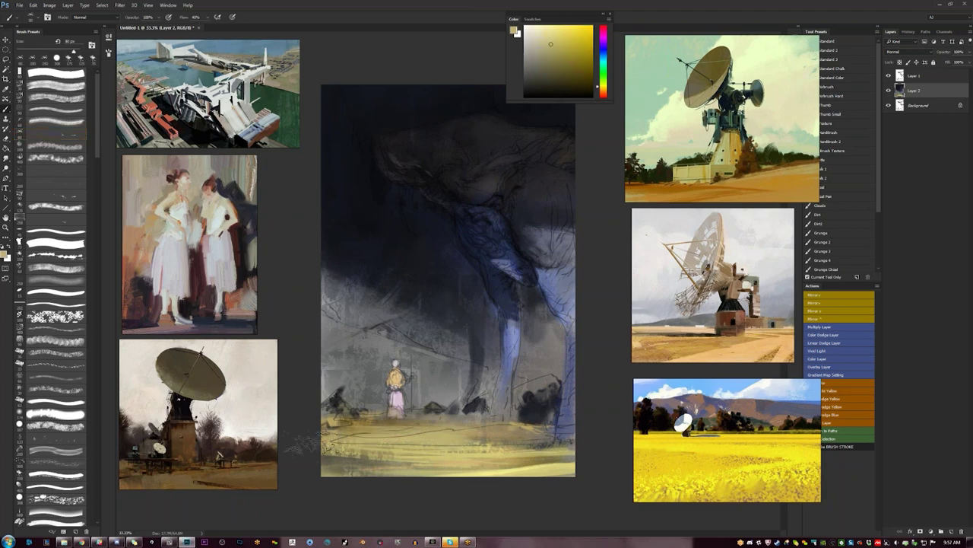
key(ctrl+z)
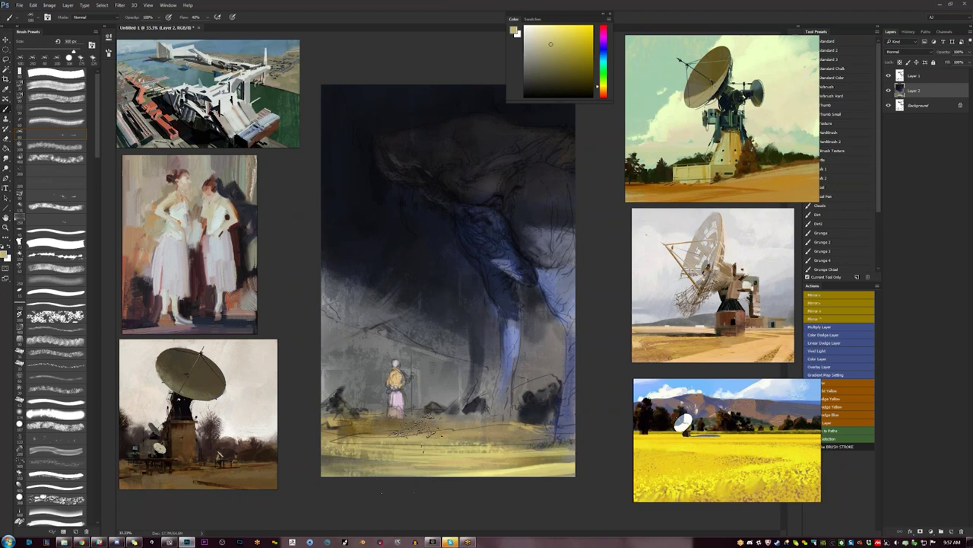
click(581, 29)
mouse_move(411, 468)
mouse_down()
mouse_move(293, 465)
mouse_move(444, 451)
mouse_up()
key(ctrl+alt+z)
key(ctrl+alt+z)
- Switch to a small solid brush, mix a muted brown, and paint a short streak on the ground below the small figure
click(70, 234)
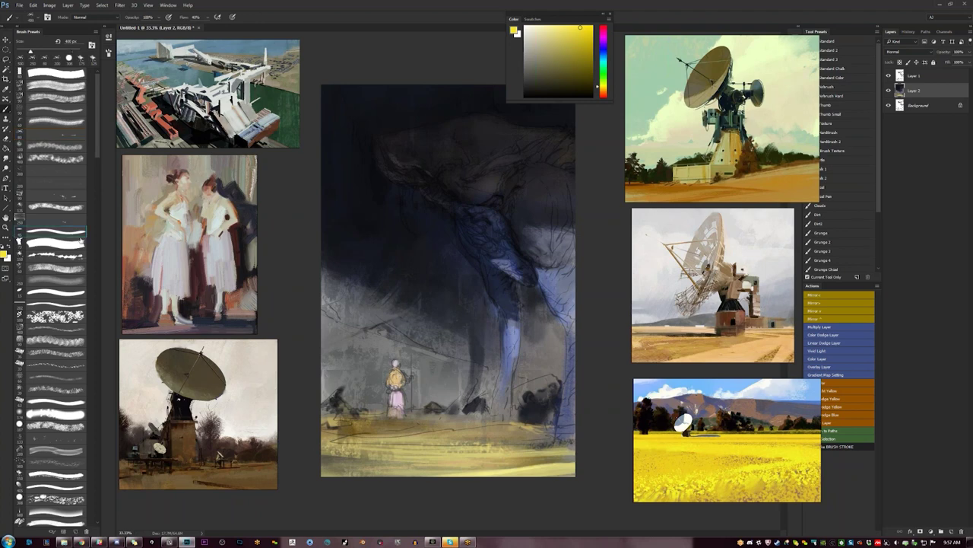
click(557, 67)
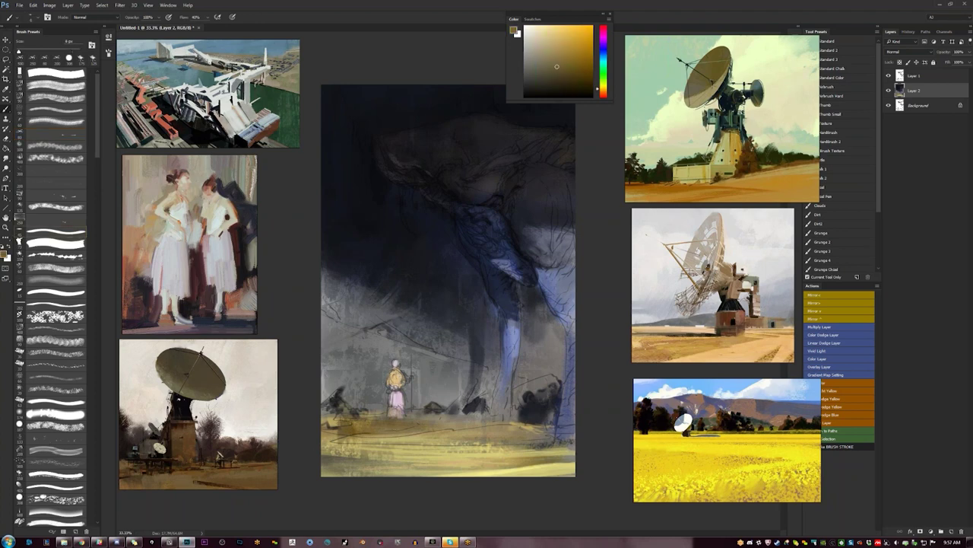
click(58, 232)
click(552, 56)
drag(403, 439, 433, 439)
- Enlarge the brush and work sampled pale yellows into the field across the foreground
key(])
key(])
key(])
key(])
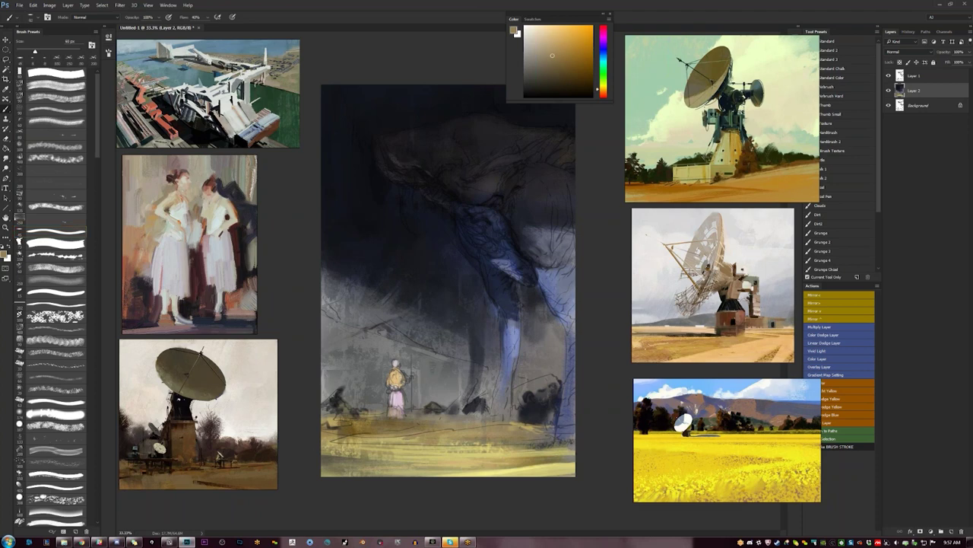
alt+click(514, 445)
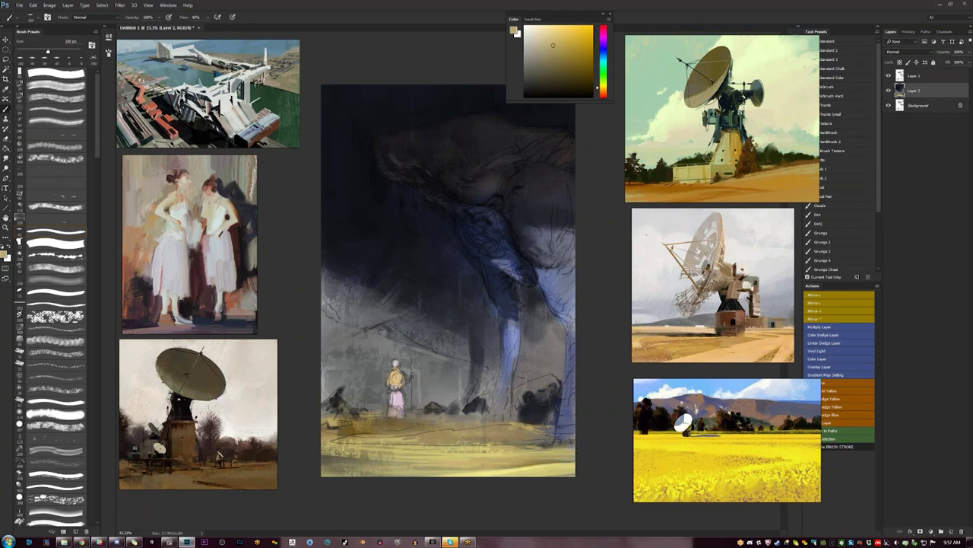
alt+click(326, 457)
alt+click(340, 438)
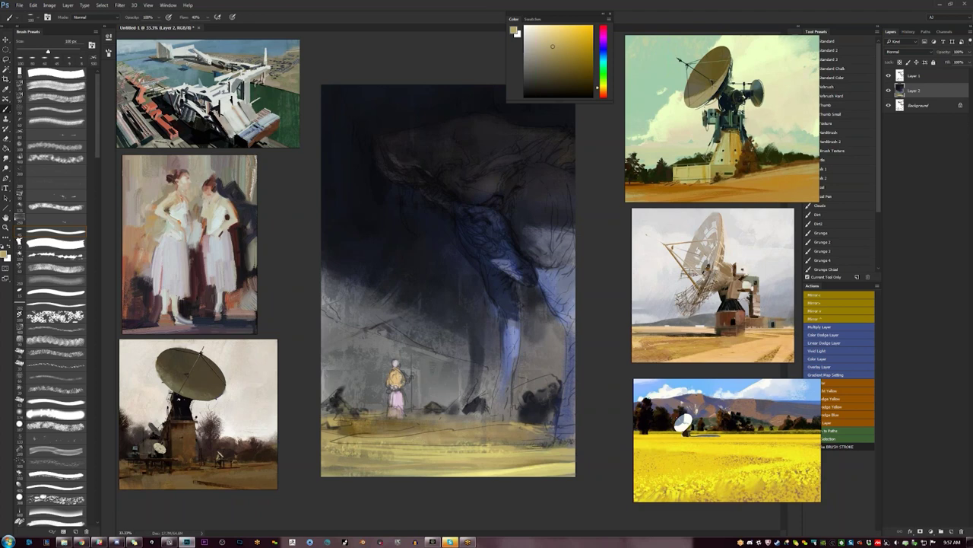
- Sample the haze grey near the small figure, mix a lighter grey, and choose a smaller streaky brush for the background
alt+click(346, 389)
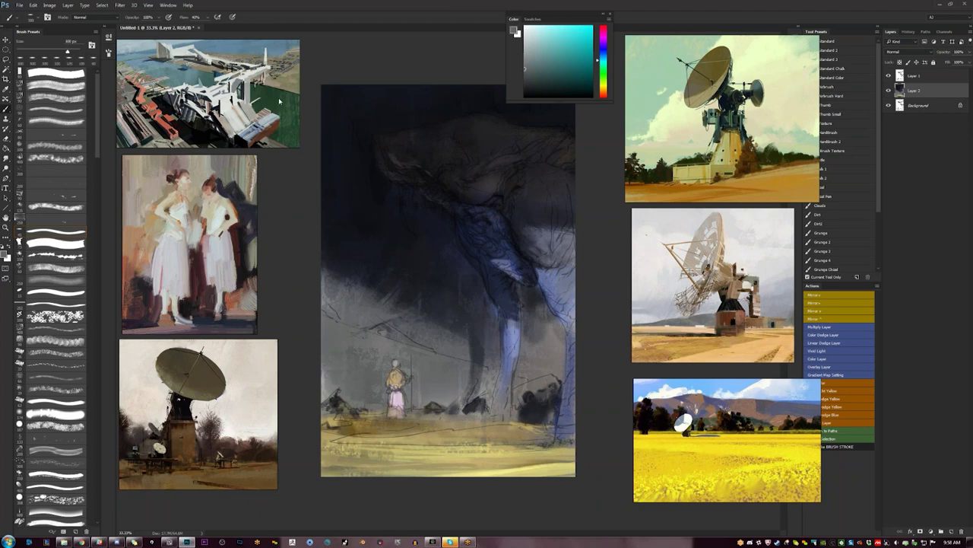
click(530, 52)
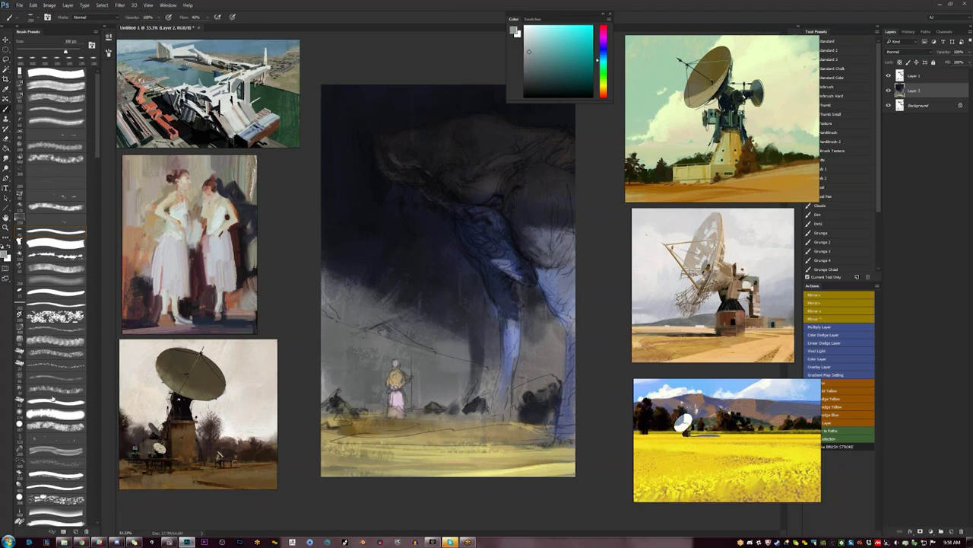
click(56, 414)
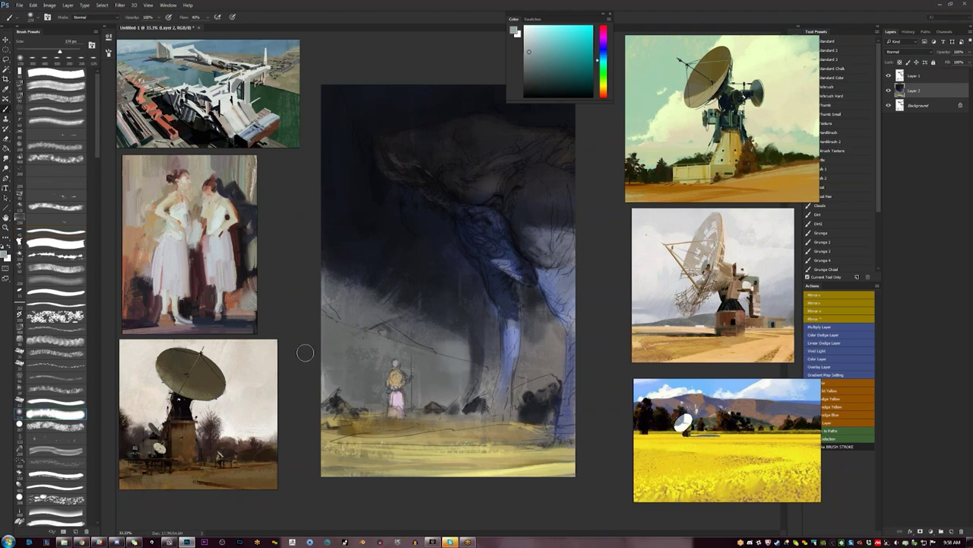
click(55, 450)
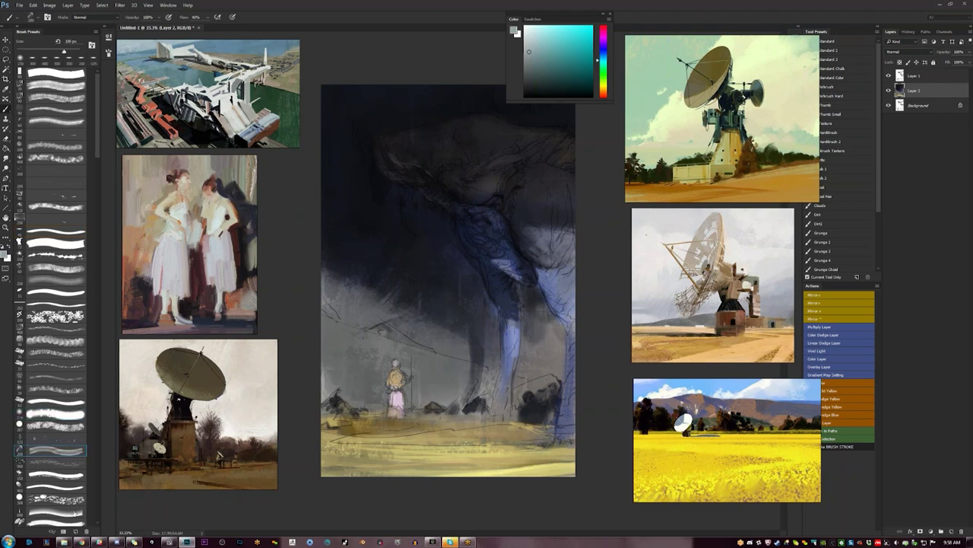
scroll(76, 322, down, 8)
click(62, 358)
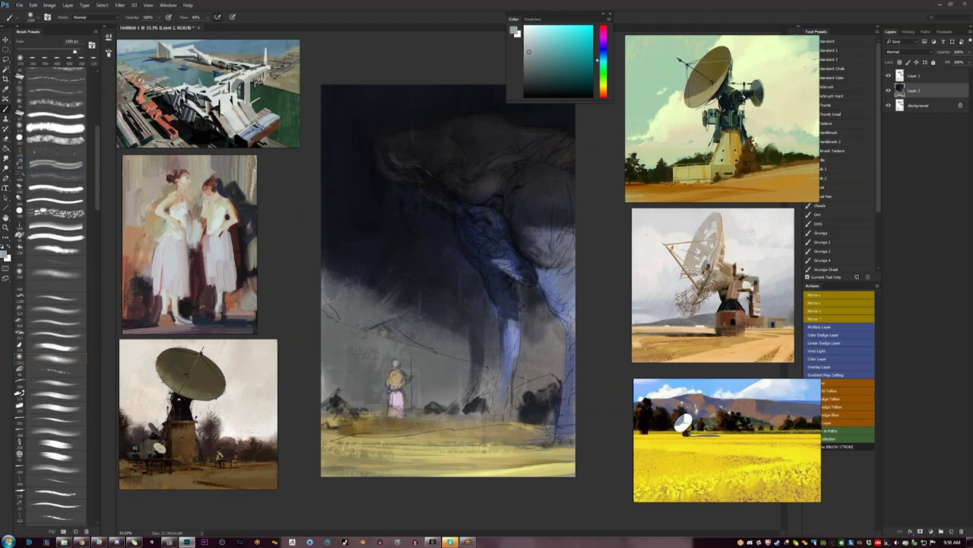
key(bracketleft)
key(bracketleft)
key(bracketleft)
key(bracketleft)
key(bracketleft)
key(bracketleft)
key(bracketleft)
key(bracketleft)
key(bracketleft)
key(bracketleft)
click(62, 446)
click(48, 471)
drag(452, 336, 452, 386)
key(ctrl+z)
mouse_move(456, 341)
mouse_down()
mouse_move(454, 382)
mouse_move(443, 344)
mouse_move(452, 380)
mouse_up()
alt+click(450, 342)
key(ctrl+z)
- Brush sampled greys into the haze on both sides of the creature's front leg, using a smaller brush
alt+click(438, 364)
alt+click(443, 344)
mouse_move(432, 332)
mouse_down()
mouse_move(428, 350)
mouse_move(416, 345)
mouse_up()
key(bracketleft)
key(bracketleft)
key(bracketleft)
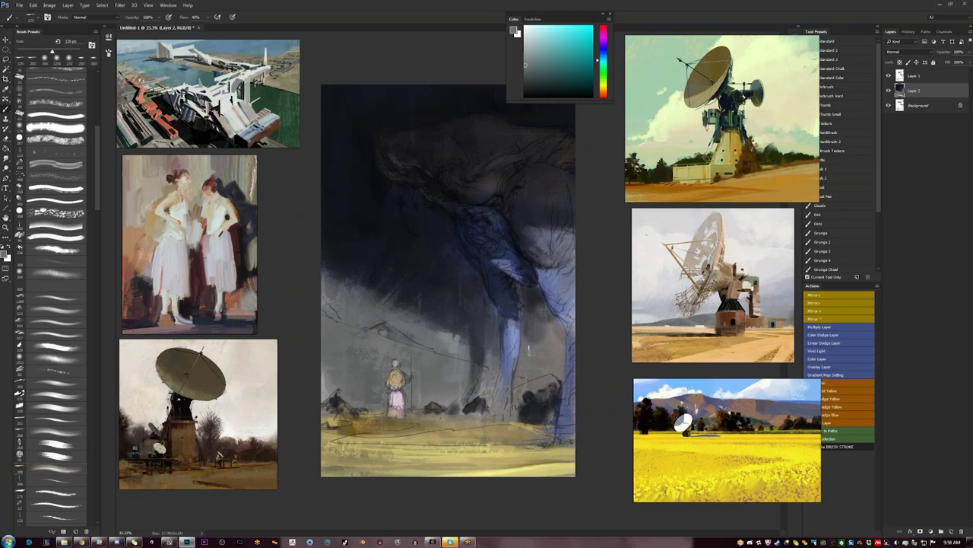
alt+click(526, 348)
mouse_move(548, 357)
mouse_down()
mouse_move(553, 336)
mouse_move(531, 363)
mouse_up()
drag(559, 325, 560, 363)
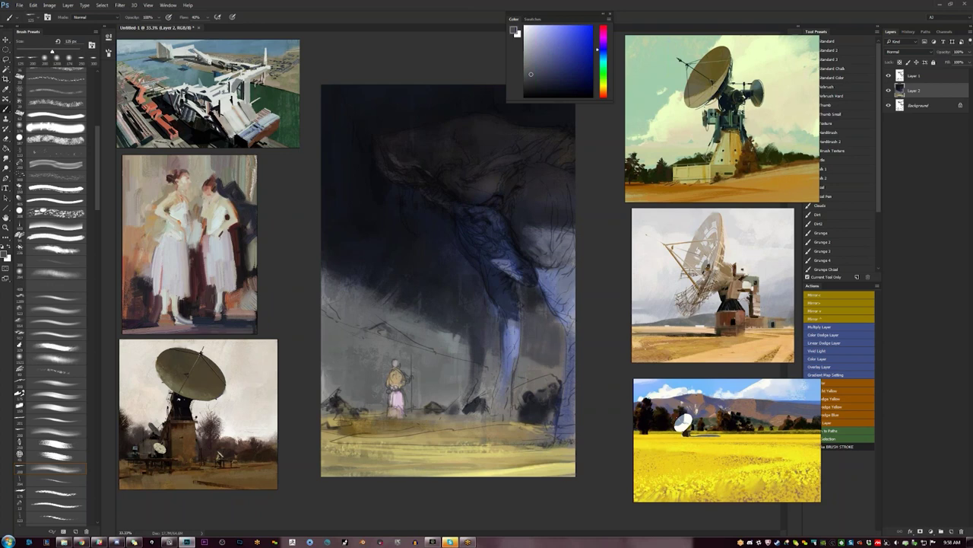
- Flip the canvas horizontally and sharpen the diagonal edge between dark sky and haze with sampled colours
key(F2)
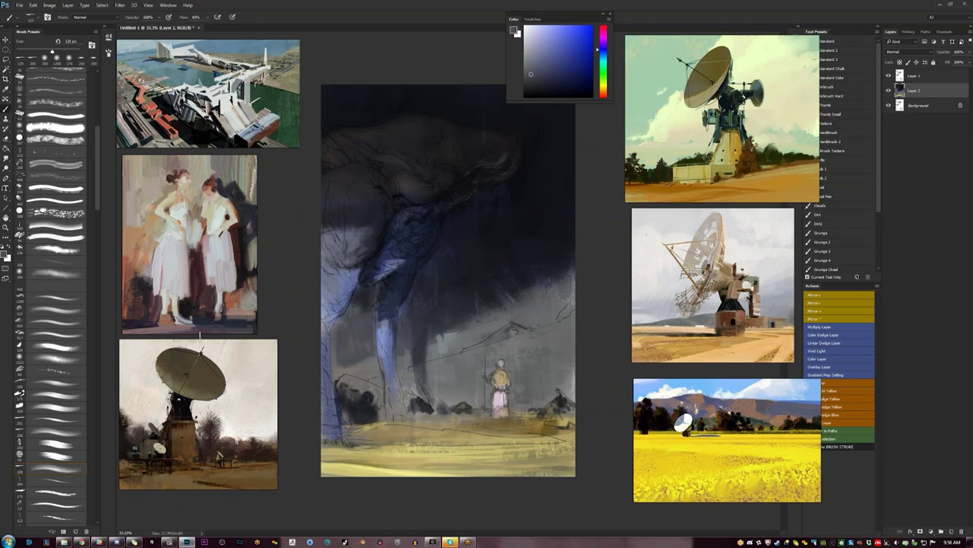
alt+click(457, 331)
alt+click(457, 330)
drag(452, 333, 577, 285)
alt+click(472, 303)
drag(452, 319, 581, 267)
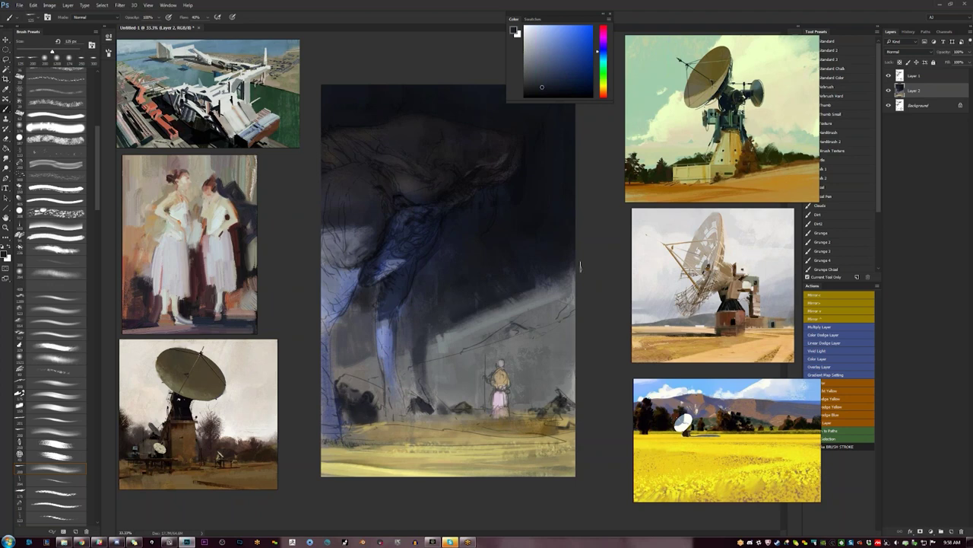
key(ctrl+z)
alt+click(473, 302)
click(538, 283)
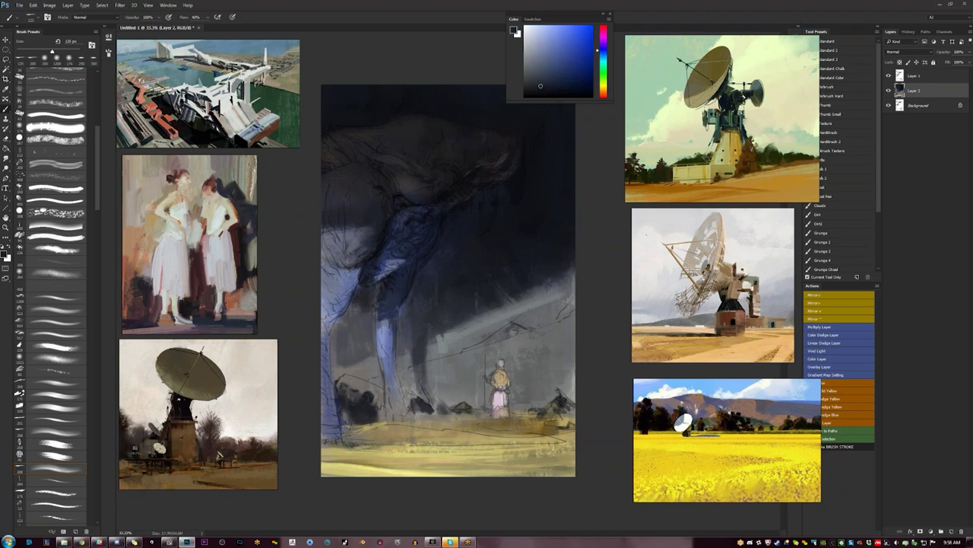
- Sample the light haze grey and paint varied strokes behind and above the small figure, adjusting the brush size
alt+click(506, 326)
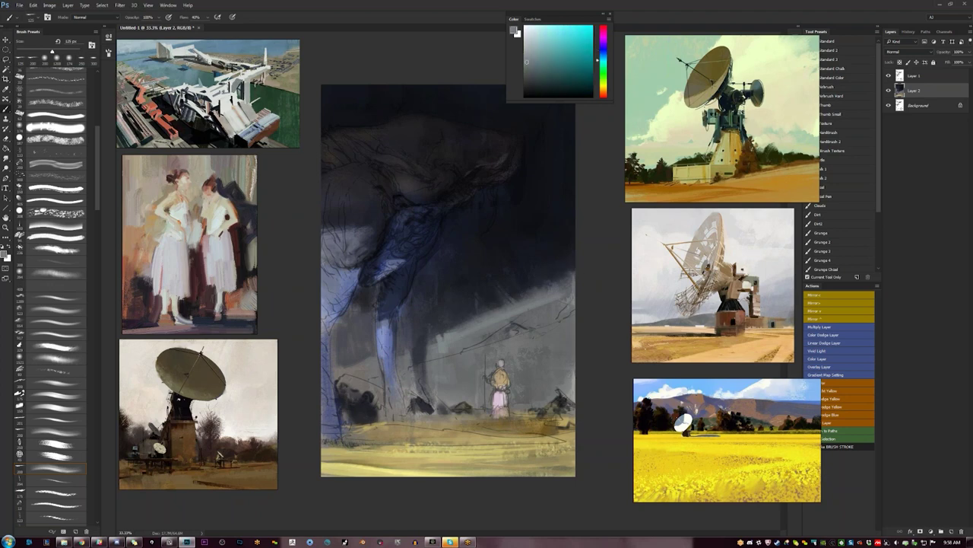
key(bracketleft)
key(bracketleft)
key(bracketleft)
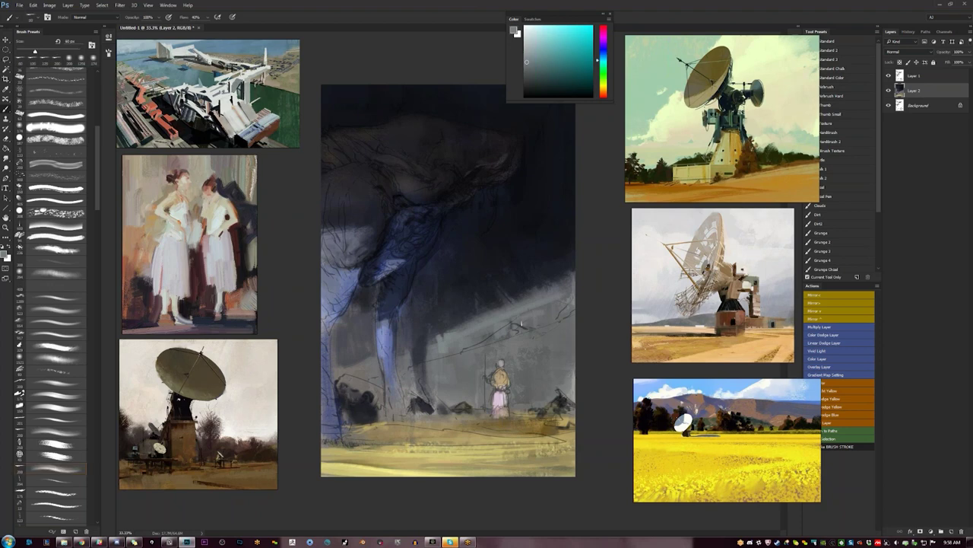
mouse_move(553, 304)
mouse_down()
mouse_move(502, 338)
mouse_move(547, 368)
mouse_up()
key(bracketright)
key(bracketright)
mouse_move(556, 330)
mouse_down()
mouse_move(557, 368)
mouse_move(568, 365)
mouse_move(521, 357)
mouse_up()
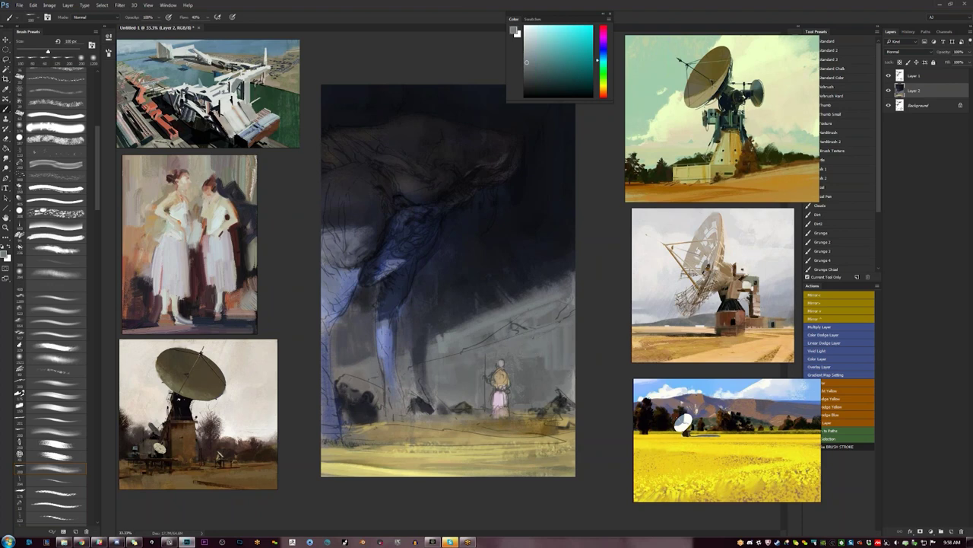
- Mix a pale blue-grey and paint the lit underside of the creature's belly near the canvas edge with a smaller brush
alt+click(428, 311)
ctrl+click(428, 311)
click(603, 50)
click(535, 45)
mouse_move(327, 232)
mouse_down()
mouse_move(333, 254)
mouse_move(353, 233)
mouse_move(337, 260)
mouse_up()
alt+click(336, 241)
key(bracketleft)
key(bracketleft)
drag(333, 257, 330, 263)
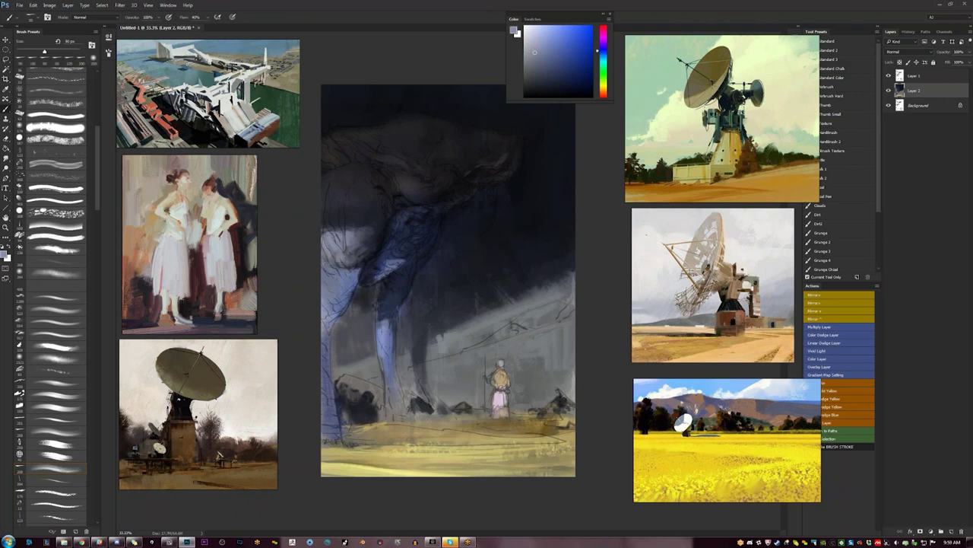
- Paint a lighter blue down the creature's hind leg and a dark navy shadow along its belly
drag(540, 52, 548, 39)
mouse_move(319, 269)
mouse_down()
mouse_move(331, 283)
mouse_move(344, 275)
mouse_move(326, 327)
mouse_up()
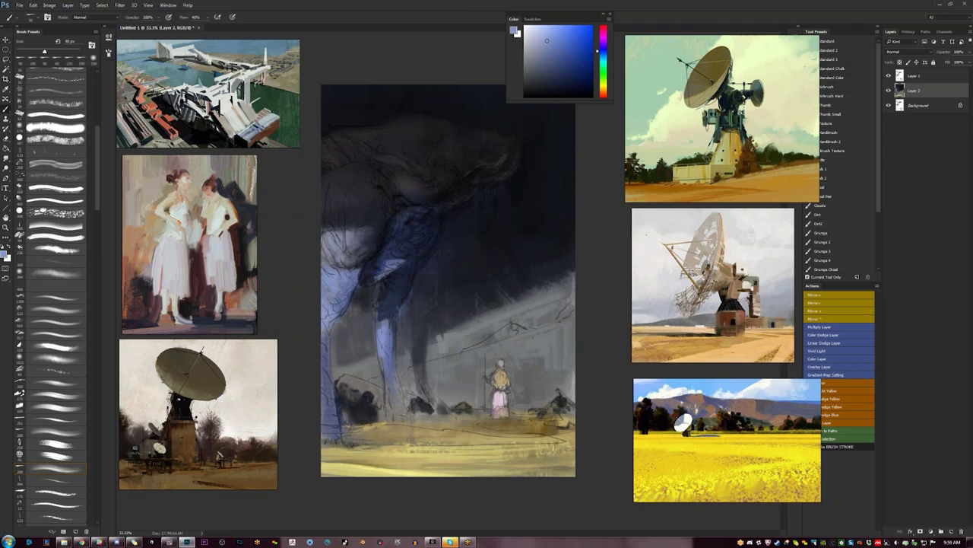
click(538, 83)
mouse_move(322, 228)
mouse_down()
mouse_move(353, 231)
mouse_move(332, 235)
mouse_up()
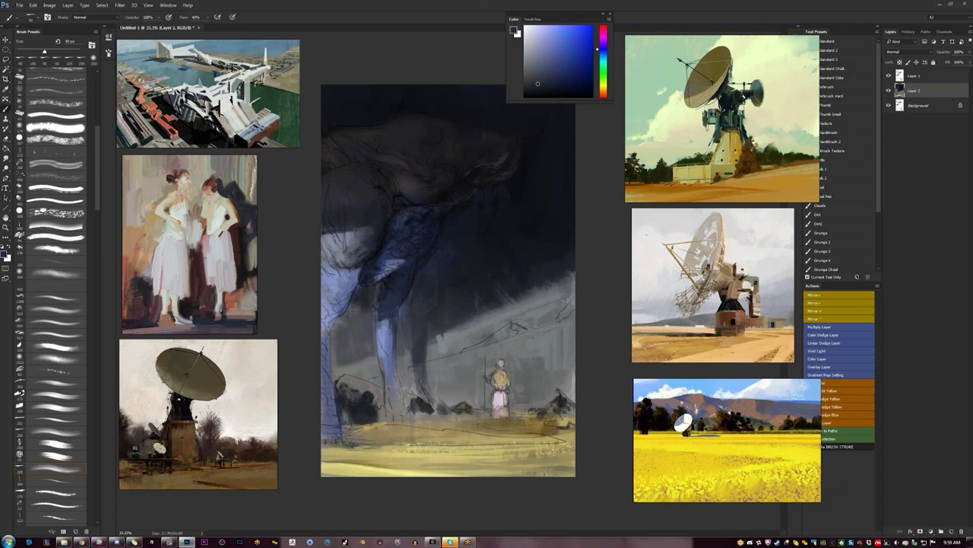
- Mix a light blue and refine the highlight on the creature's front knee with sampled colour
click(539, 38)
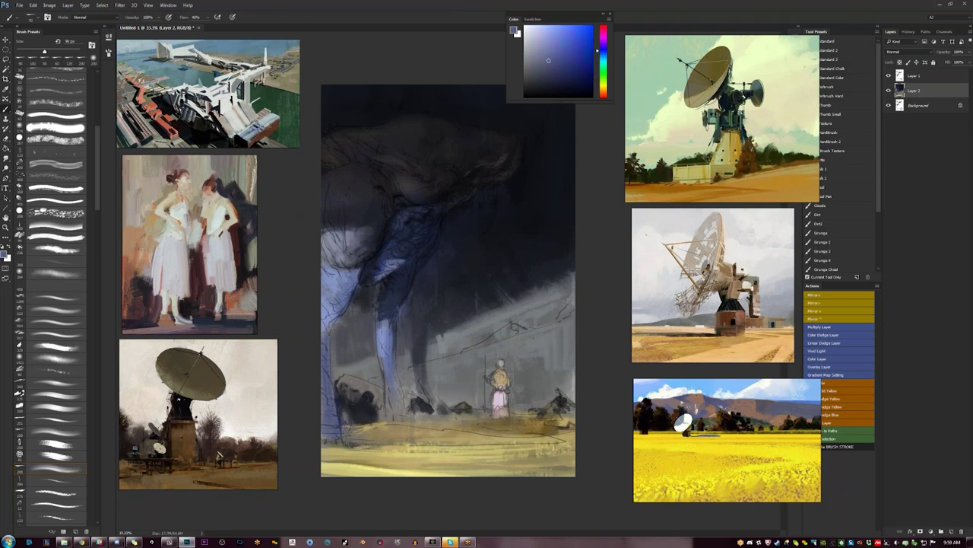
click(545, 35)
alt+click(378, 277)
drag(374, 279, 364, 285)
- Sample dark tones around the creature's head and define the edge of its snout
alt+click(502, 158)
alt+click(506, 144)
drag(507, 144, 514, 155)
alt+click(513, 150)
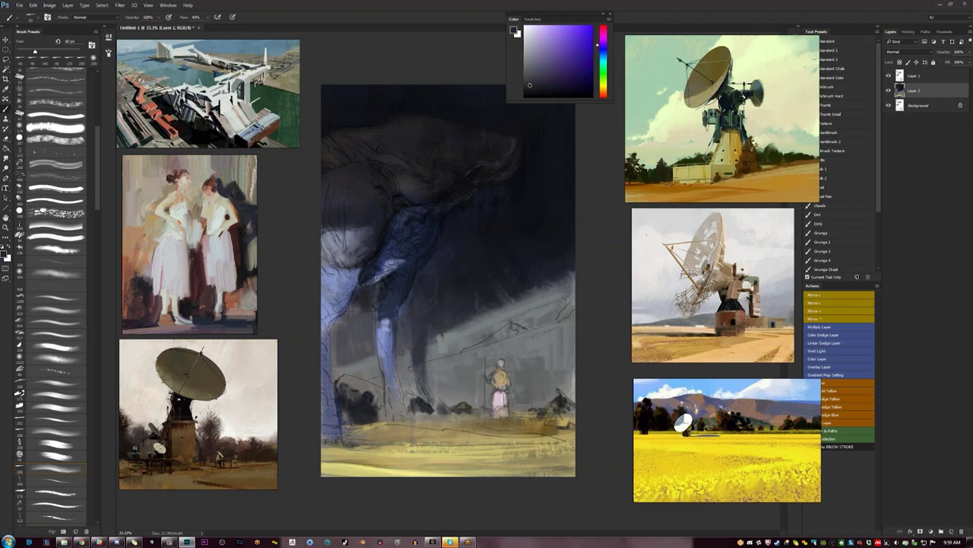
alt+click(513, 146)
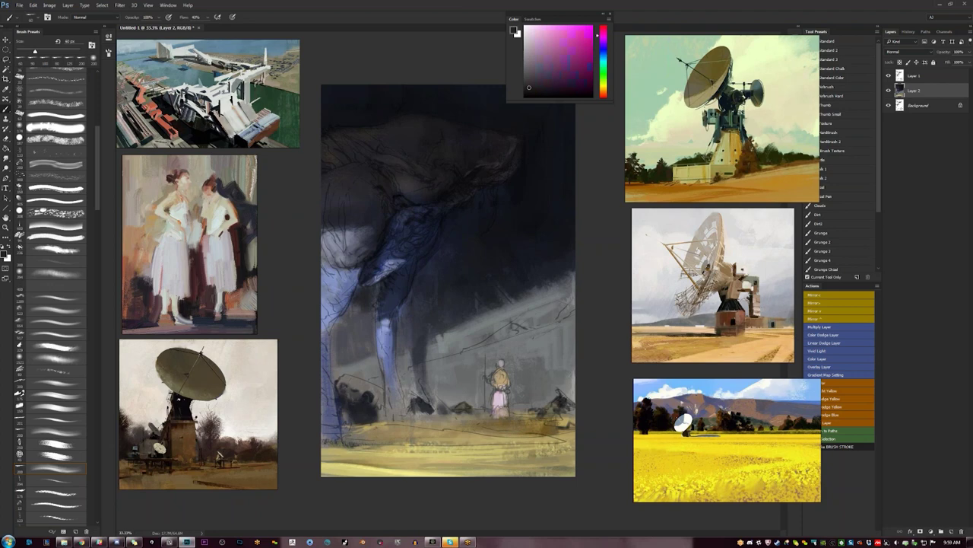
- Sample the dark sky below the creature's head, enlarge the brush, and flip the canvas back horizontally
alt+click(507, 185)
alt+click(507, 187)
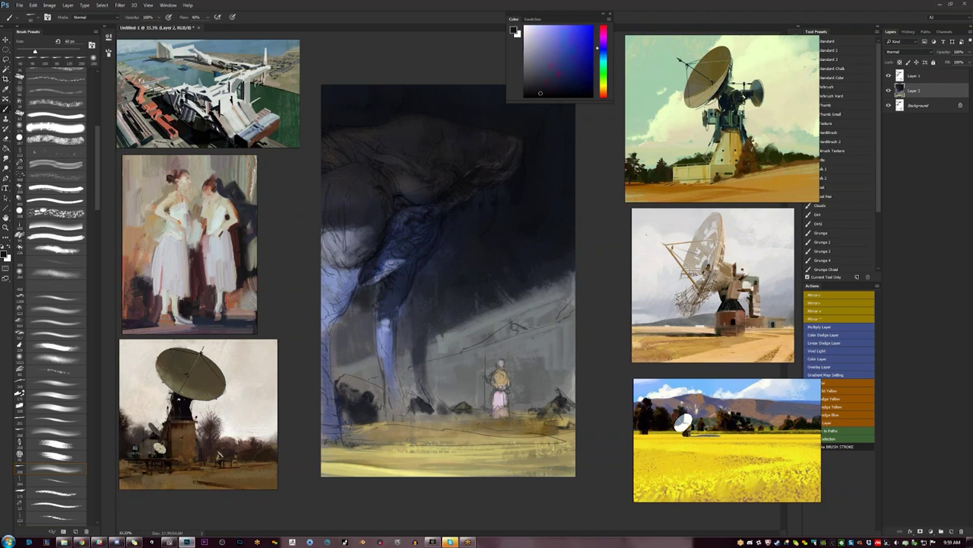
alt+click(505, 189)
key(])
key(])
key(])
key(])
key(])
key(])
key(])
key(])
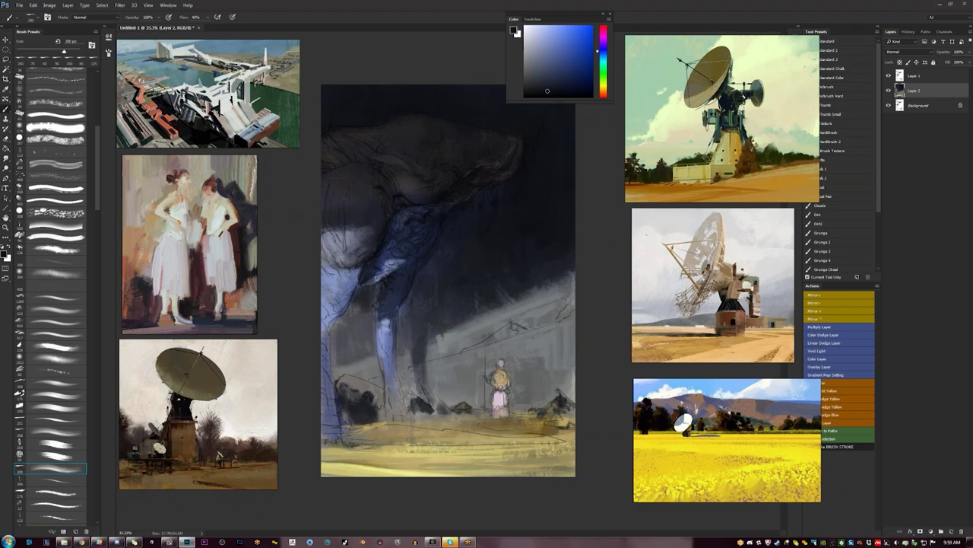
key(F2)
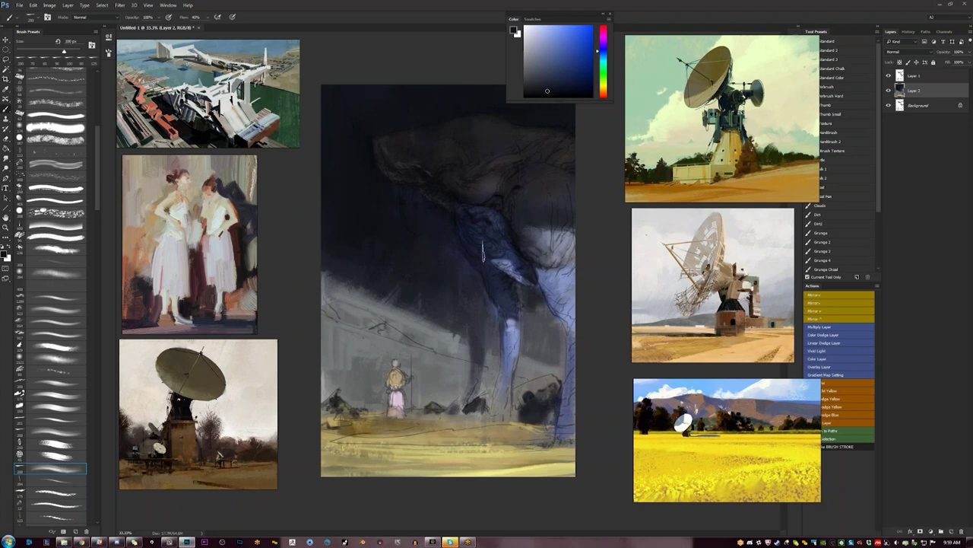
- Reduce the brush and shade the small figure's upper body with a dark brown
alt+click(401, 365)
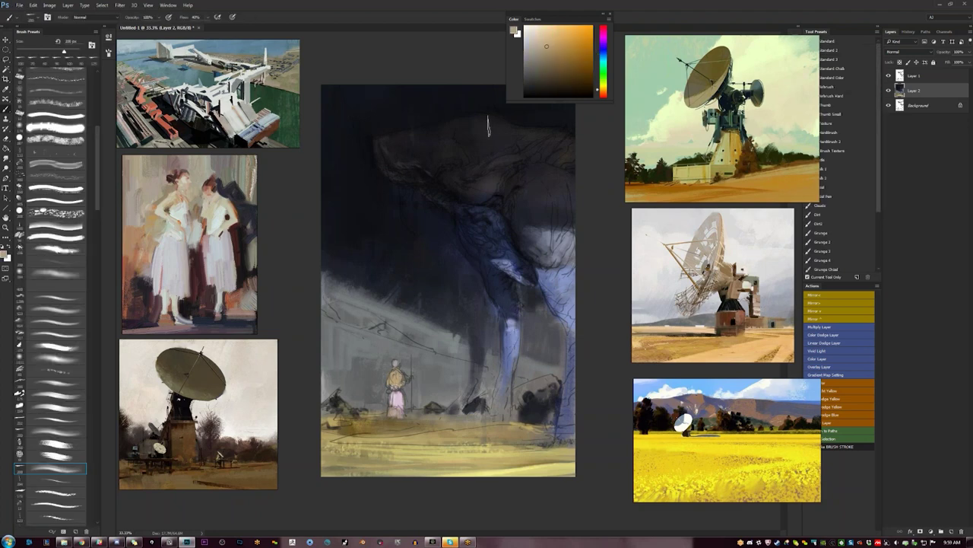
drag(561, 83, 565, 85)
key(bracketleft)
click(393, 383)
alt+click(402, 344)
drag(394, 382, 390, 376)
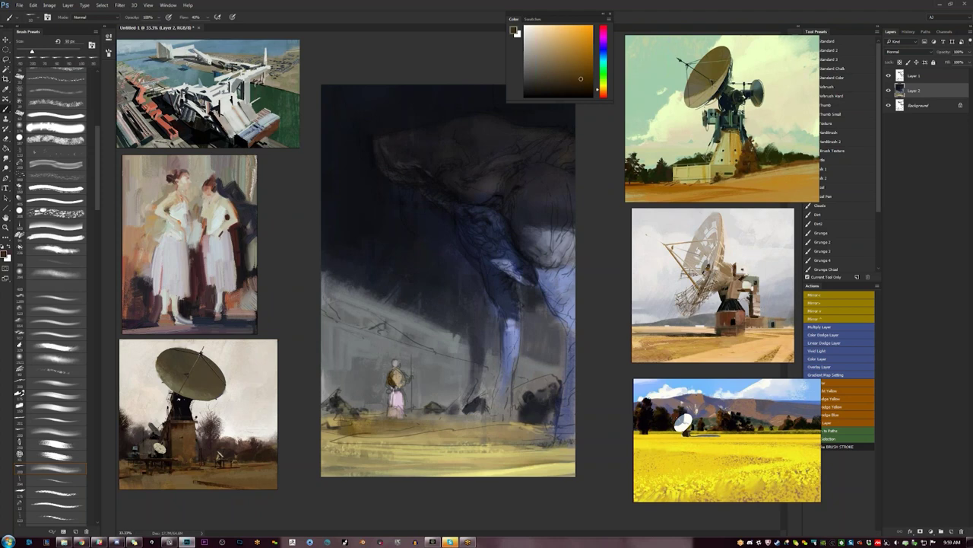
- Reduce the brush further and paint brown shading from the small figure's waist into the skirt
alt+click(396, 394)
click(561, 74)
key(bracketleft)
key(bracketleft)
drag(392, 393, 393, 406)
alt+click(396, 396)
alt+click(393, 395)
alt+click(394, 379)
- Mix a lighter ochre and highlight the small figure's shoulder and arm on the staff side
click(548, 46)
alt+click(394, 381)
drag(401, 374, 404, 381)
click(547, 47)
- Mix a dark brown, shade the small figure's far arm, and paint the long upright staff
click(569, 82)
drag(387, 385, 391, 391)
drag(412, 353, 411, 420)
- Extend the hem of the small figure's skirt with sampled muted pinks and add a dark touch at its base
alt+click(395, 365)
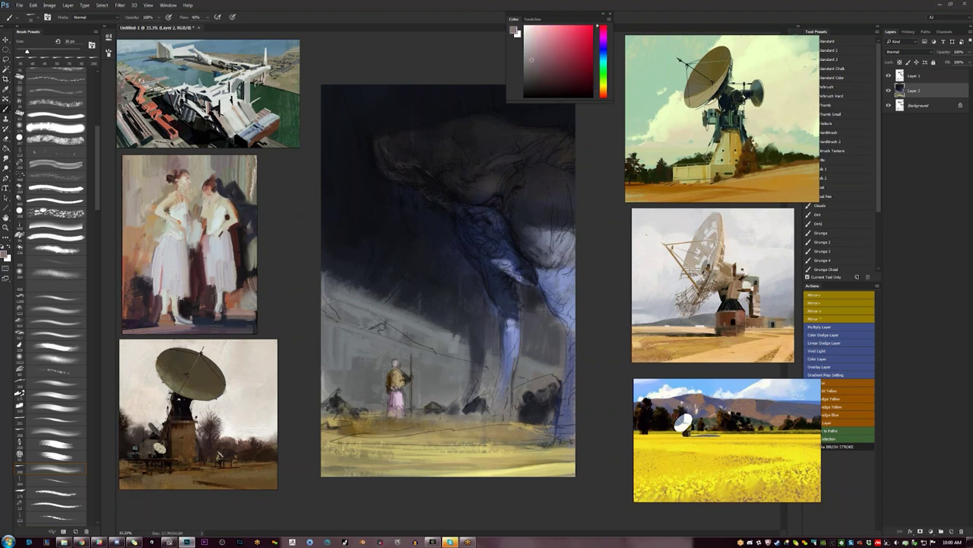
alt+click(396, 365)
drag(388, 418, 394, 419)
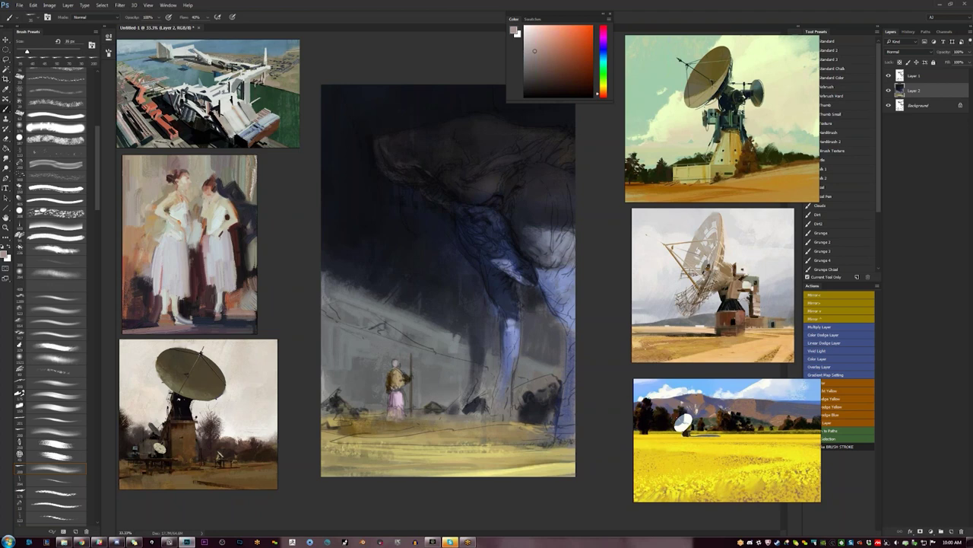
alt+click(396, 387)
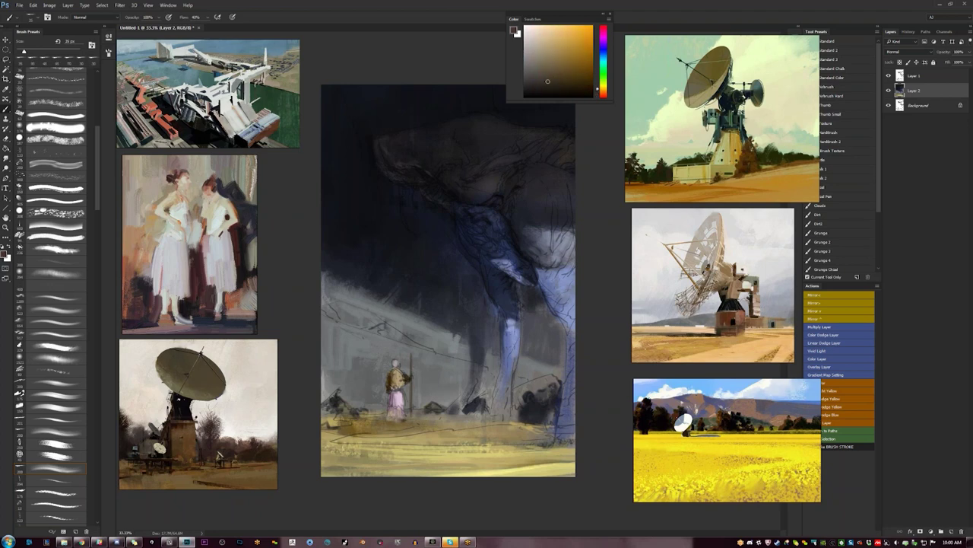
mouse_move(384, 422)
mouse_down()
mouse_move(369, 422)
mouse_move(385, 422)
mouse_up()
- Refine the small figure's outline and skirt with sampled ground, haze, and pale pink tones
alt+click(375, 426)
alt+click(381, 410)
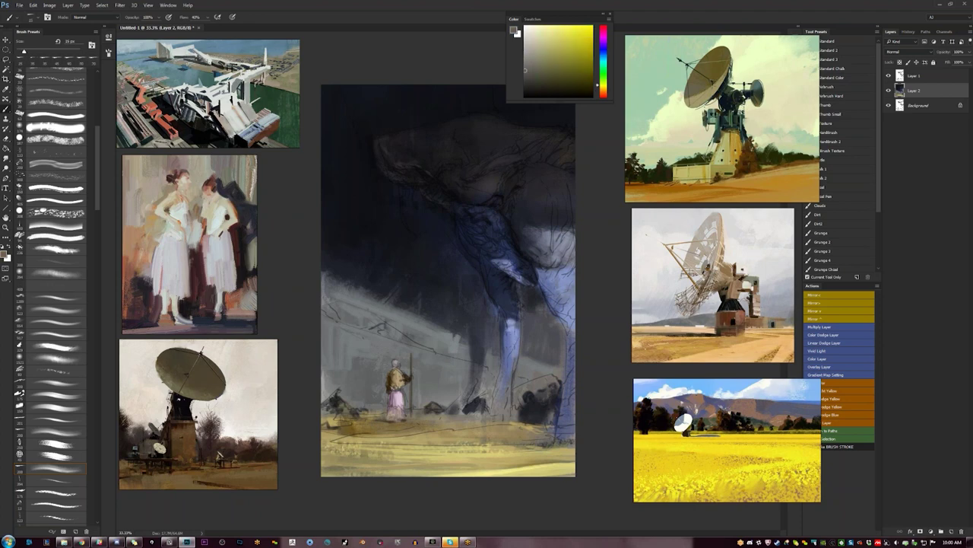
alt+click(423, 366)
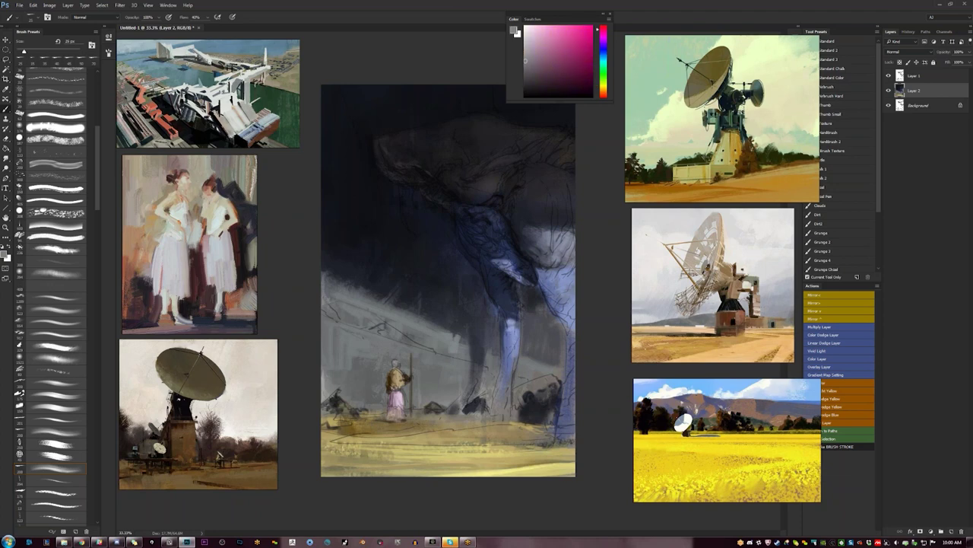
alt+click(398, 399)
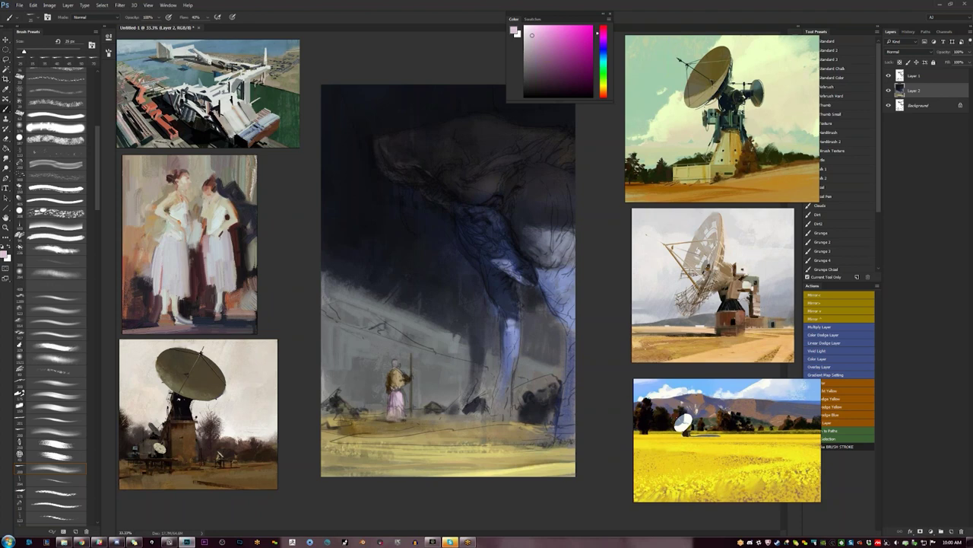
- Mix a bright orange and a softer ochre to highlight the small figure's coat
alt+click(397, 387)
click(576, 30)
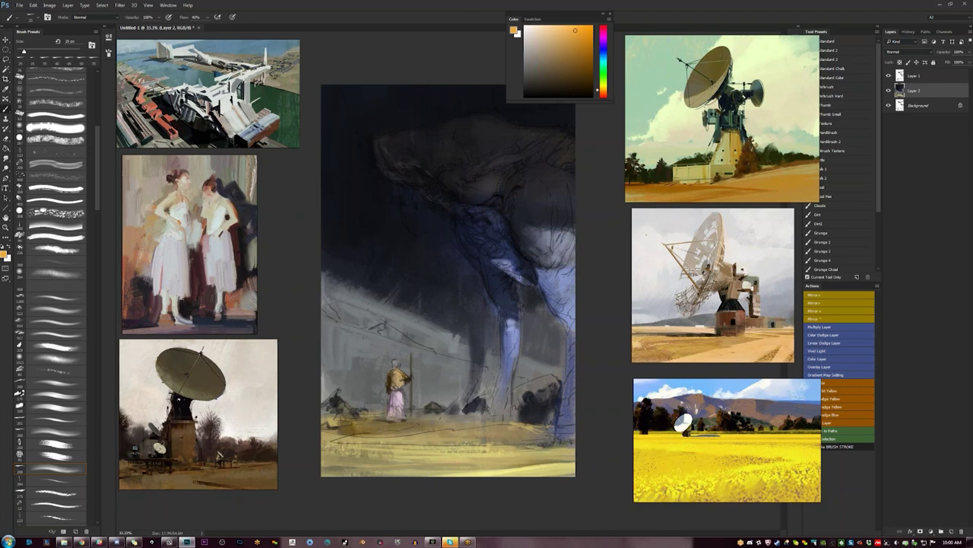
click(556, 43)
alt+click(395, 377)
- Enlarge the brush and paint the coat's sampled ochre across the ground beside the small figure's feet
key(bracketright)
alt+click(395, 377)
drag(359, 432, 327, 435)
drag(418, 422, 364, 430)
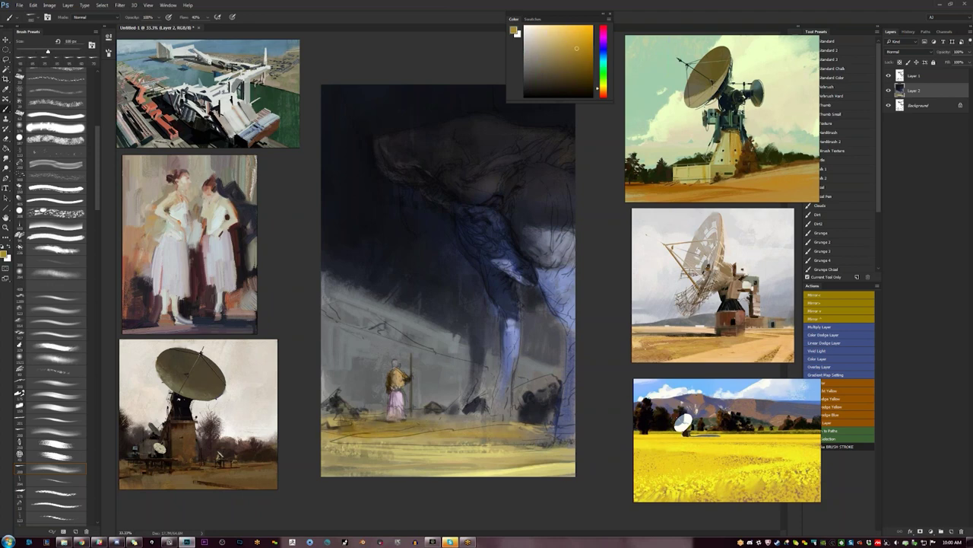
- Stroke ochre into the foreground field and rework the dark rock behind the creature's front leg with sampled tones
mouse_move(472, 454)
mouse_down()
mouse_move(427, 460)
mouse_move(496, 471)
mouse_up()
alt+click(449, 452)
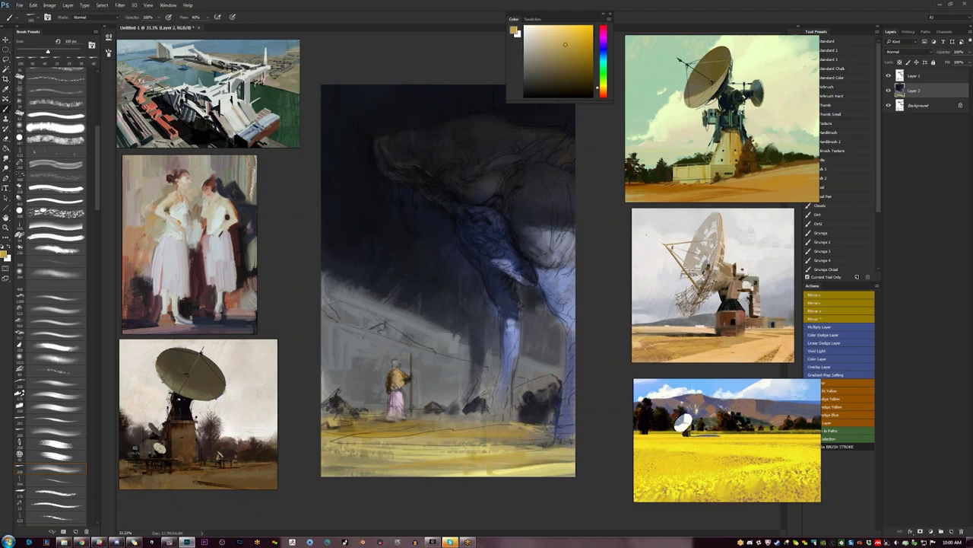
alt+click(530, 421)
alt+click(529, 423)
mouse_move(529, 422)
mouse_down()
mouse_move(551, 421)
mouse_move(517, 408)
mouse_move(517, 395)
mouse_move(545, 382)
mouse_up()
- Reduce the brush to 80 px and refine the rock and the creature's shadowed foot with sampled greys
key(bracketleft)
key(bracketleft)
alt+click(529, 401)
alt+click(526, 401)
alt+click(525, 388)
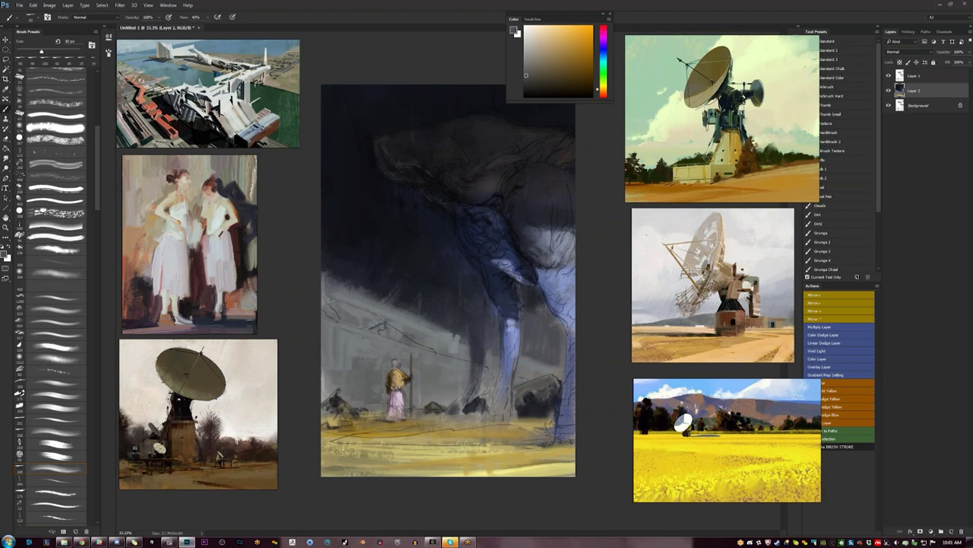
drag(487, 395, 463, 414)
- Switch to a different brush and sweep sampled ochre across the field beneath the creature
click(69, 496)
alt+click(511, 456)
key(bracketleft)
key(bracketleft)
key(bracketleft)
key(bracketleft)
key(bracketleft)
drag(563, 444, 394, 450)
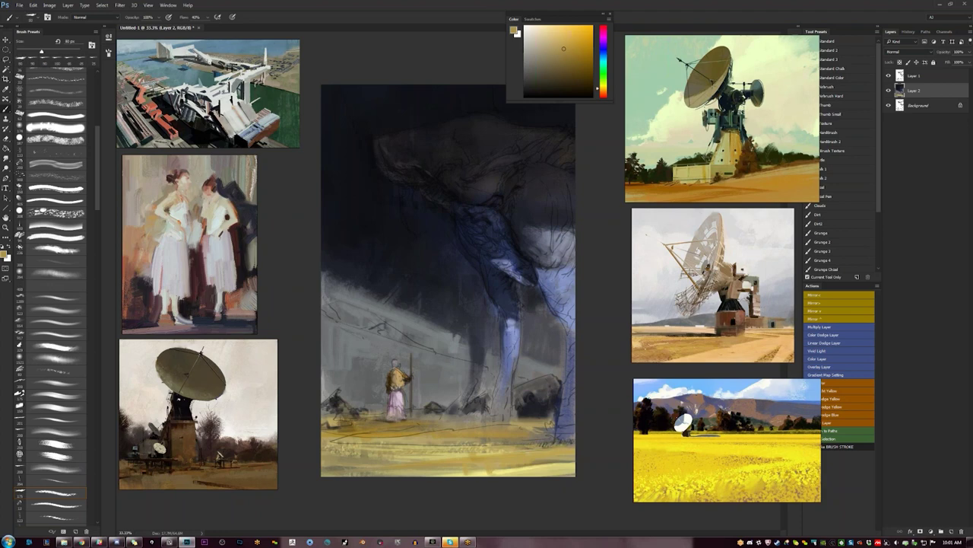
- Shrink the brush and streak sampled muted ochre and pale yellow through the near field
key(bracketleft)
key(bracketleft)
key(bracketleft)
alt+click(521, 430)
drag(507, 445, 396, 459)
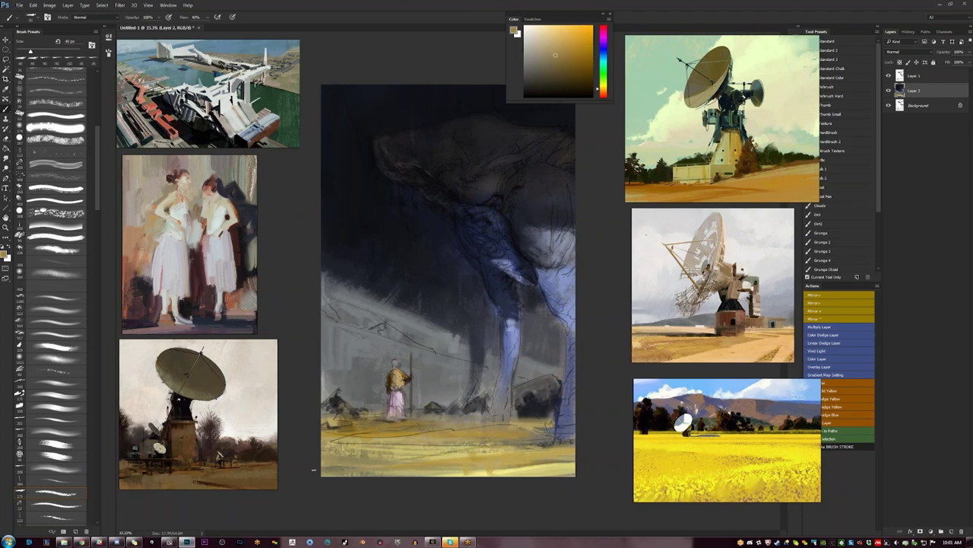
alt+click(457, 459)
drag(459, 458, 435, 458)
drag(530, 467, 555, 466)
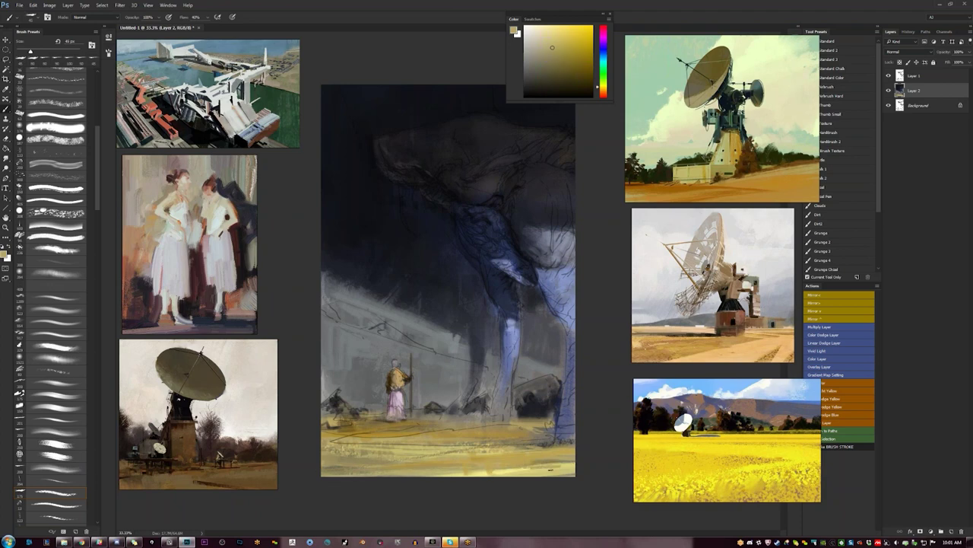
- Select Layer 1, touch up the area beside the creature's upper leg, and sample a pale yellow from the field
click(932, 78)
click(943, 64)
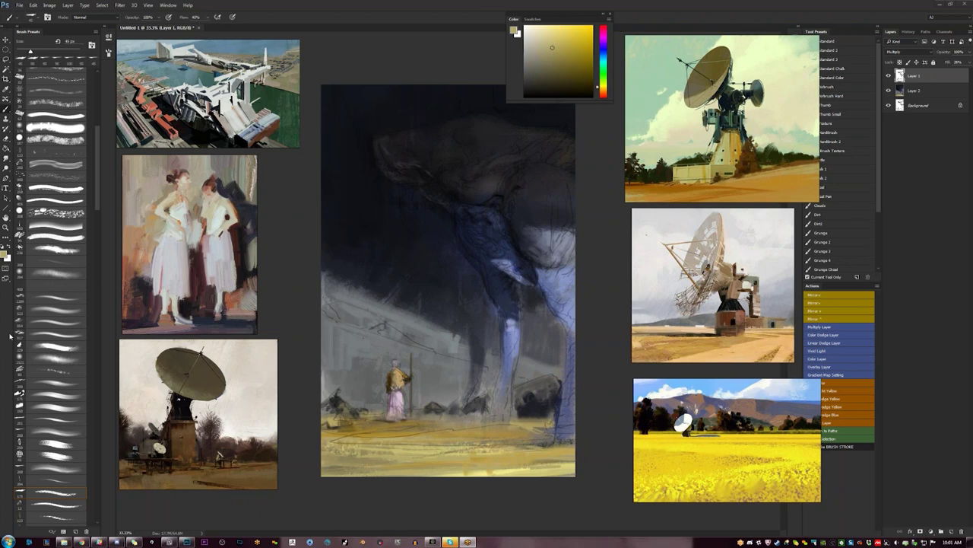
click(472, 195)
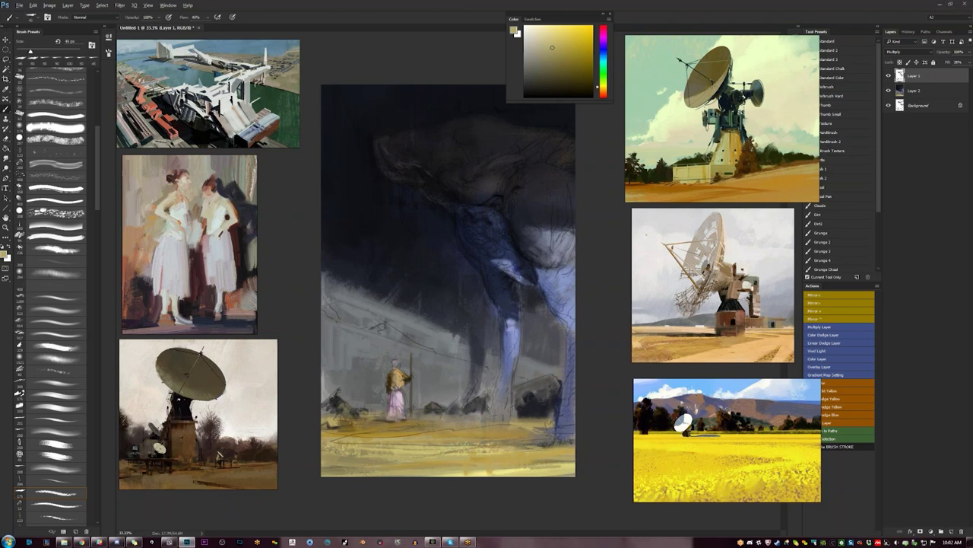
alt+click(479, 366)
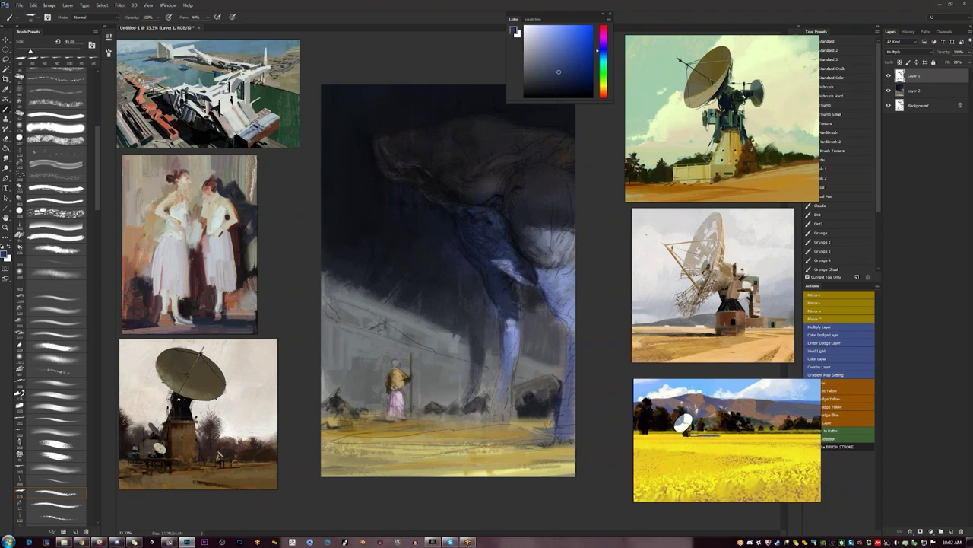
alt+click(511, 457)
alt+click(505, 468)
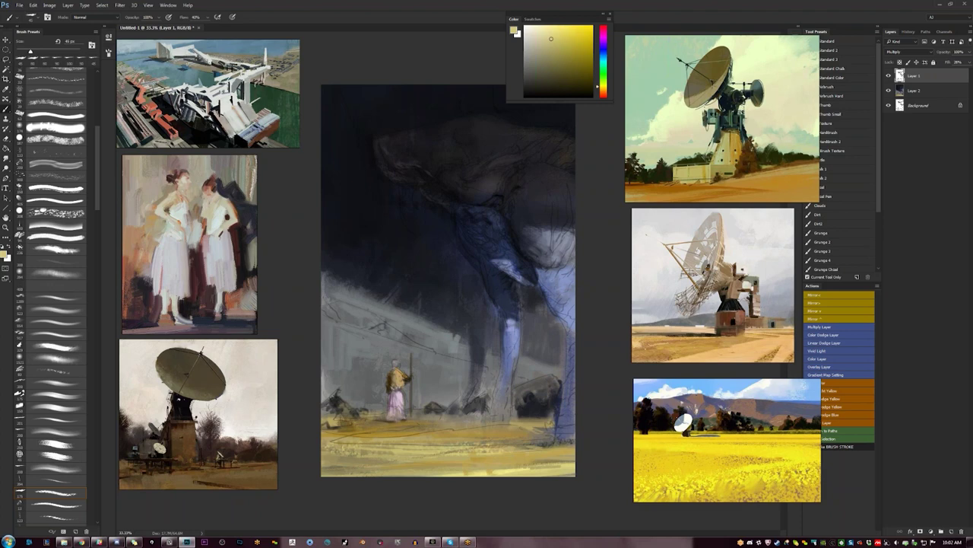
alt+click(335, 403)
key(bracketleft)
drag(337, 444, 337, 457)
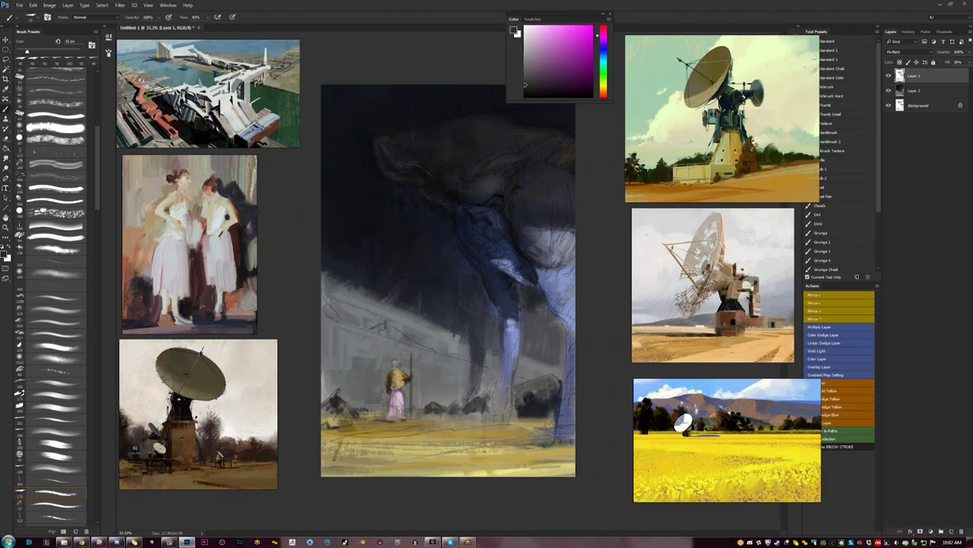
key(ctrl+z)
- Sample a dark blue, shrink the brush, and draw thin dark marks in the near field on Layer 2
alt+click(334, 403)
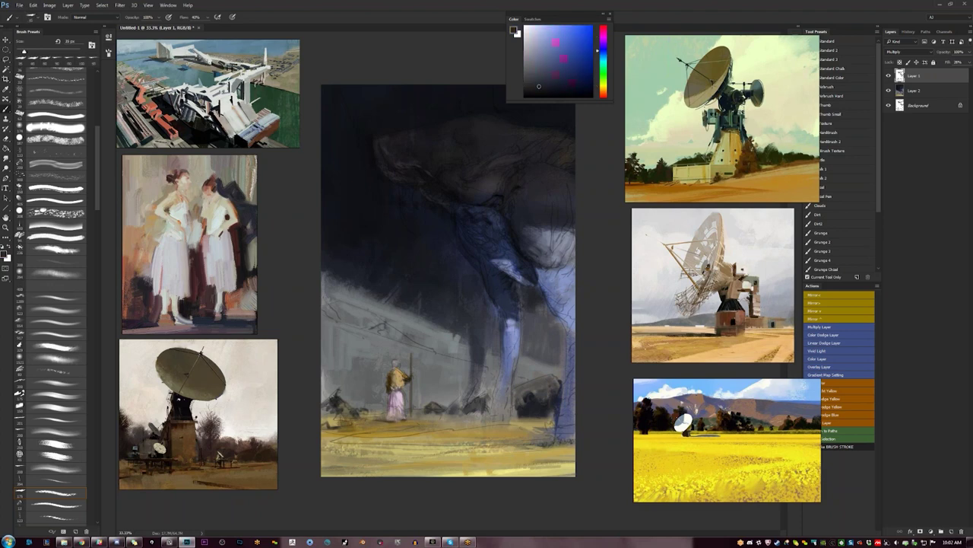
key(bracketleft)
key(alt+bracketleft)
mouse_move(329, 448)
mouse_down()
mouse_move(328, 463)
mouse_move(356, 456)
mouse_up()
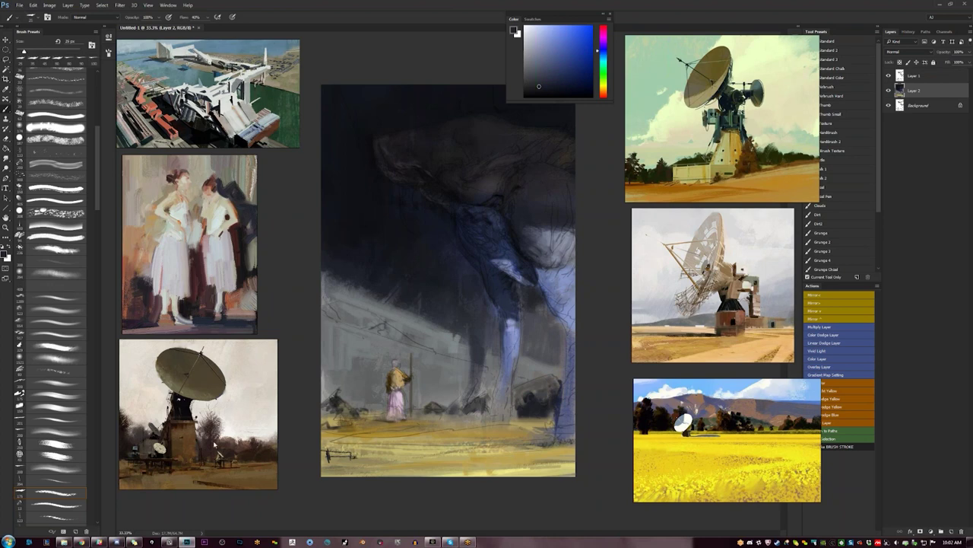
mouse_move(329, 462)
mouse_down()
mouse_move(382, 463)
mouse_move(362, 463)
mouse_up()
- Try a lighter yellow stroke across the dark marks in the near field
alt+click(351, 465)
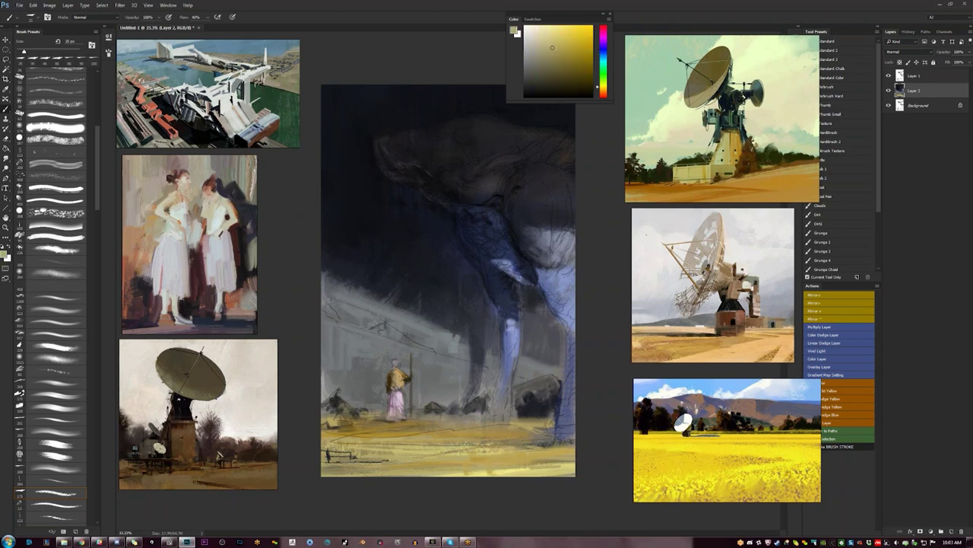
alt+click(357, 463)
click(568, 35)
drag(322, 449, 387, 456)
key(ctrl+z)
- Mix a muted yellow from the field's colour to soften the dark marks and streak the foreground
alt+click(336, 443)
click(550, 51)
click(553, 49)
drag(330, 457, 344, 457)
drag(573, 466, 429, 473)
- Enlarge the brush to 100 px and paint muted yellow over the ground beside the small figure
key(])
key(])
key(])
key(])
key(])
key(])
key(])
key(])
key(])
key(])
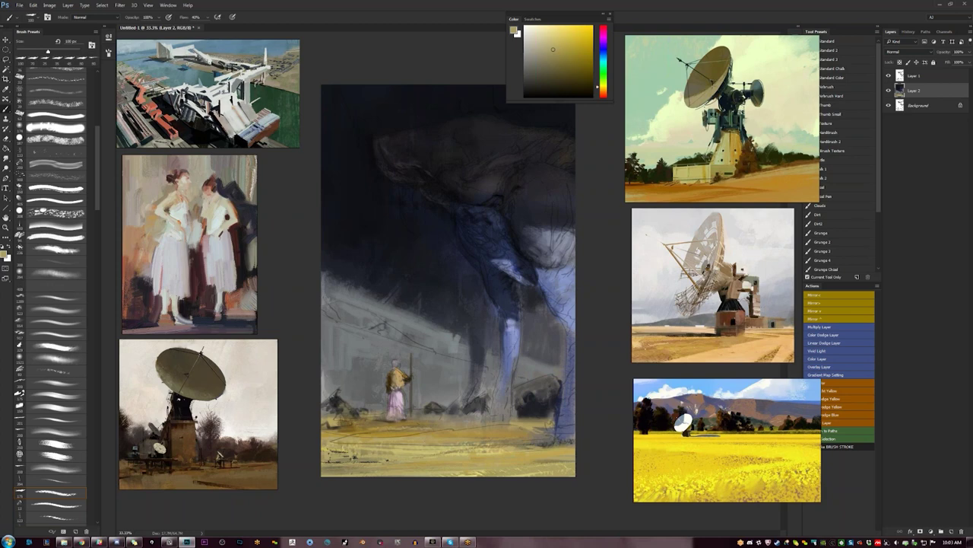
mouse_move(345, 429)
mouse_down()
mouse_move(380, 429)
mouse_move(372, 427)
mouse_up()
- Reduce the brush to 80 px and repaint the small figure's skirt and coat with sampled beige
alt+click(367, 427)
alt+click(395, 374)
key(bracketleft)
key(bracketleft)
drag(391, 394, 403, 413)
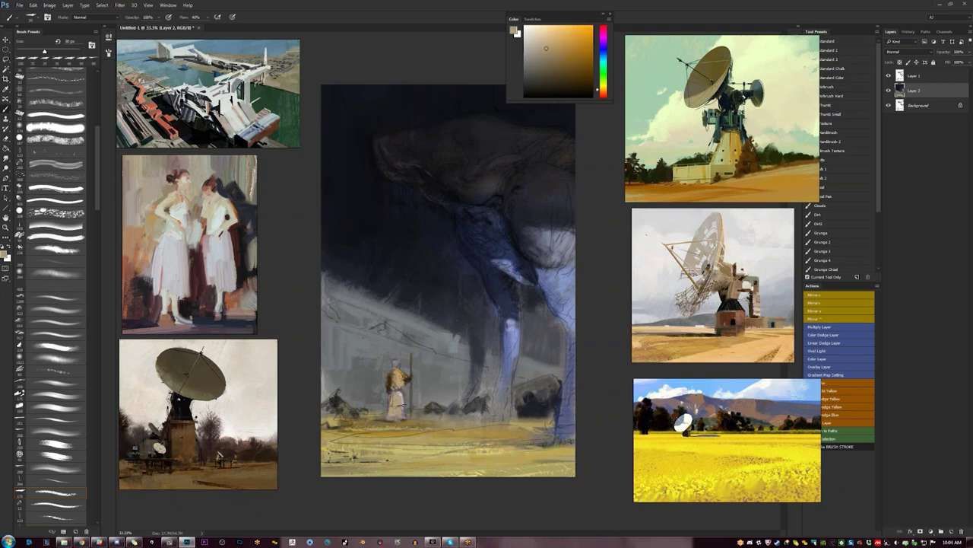
drag(395, 389, 391, 378)
- Sculpt planes on the dark rock behind the creature's leg with sampled darks and warm greys
alt+click(527, 412)
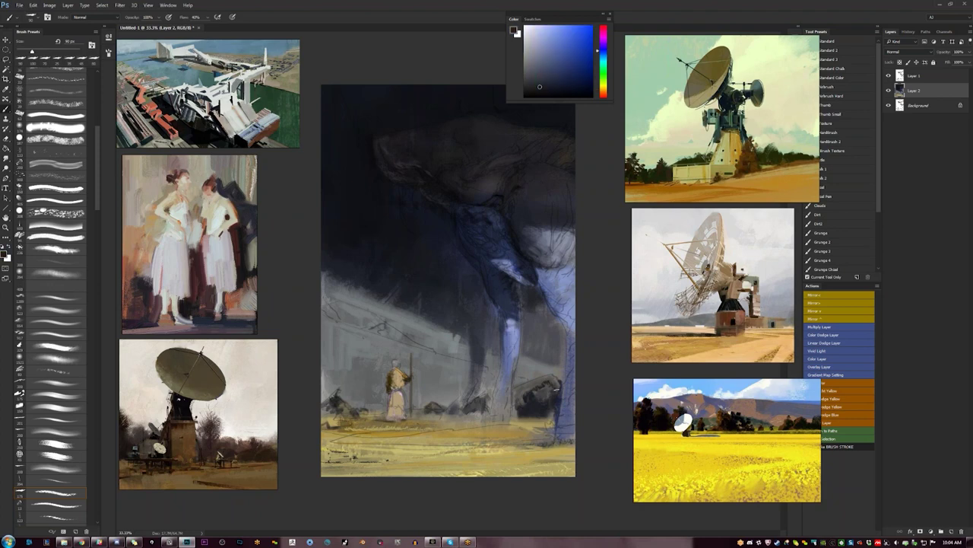
alt+click(532, 394)
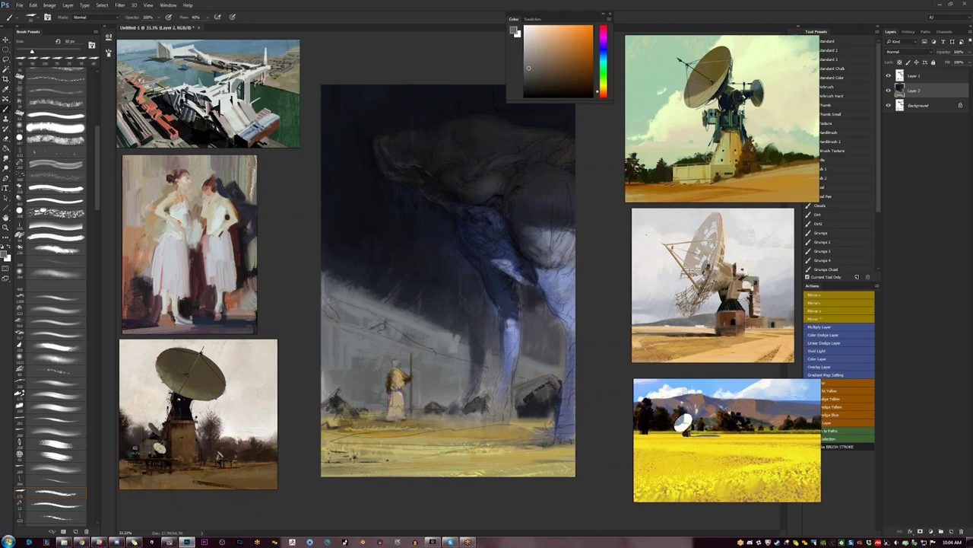
drag(530, 395, 542, 385)
alt+click(530, 403)
mouse_move(528, 386)
mouse_down()
mouse_move(521, 403)
mouse_move(556, 399)
mouse_move(539, 383)
mouse_move(551, 386)
mouse_move(533, 403)
mouse_move(466, 412)
mouse_up()
alt+click(545, 391)
alt+click(549, 397)
alt+click(539, 385)
alt+click(545, 384)
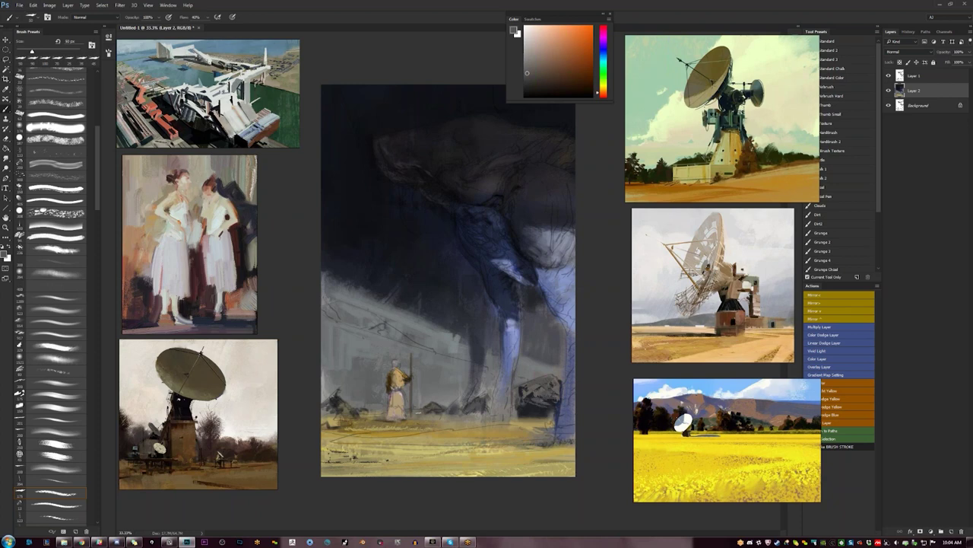
- Sample the field's yellow, switch to another brush at a much larger size, and try a broad stroke across the field
alt+click(446, 422)
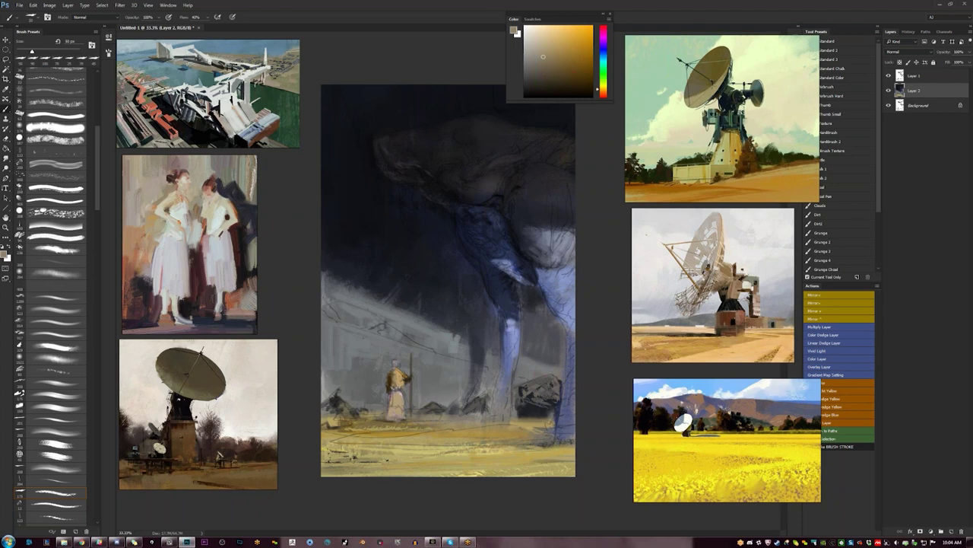
key(])
key(])
alt+click(423, 440)
alt+click(414, 441)
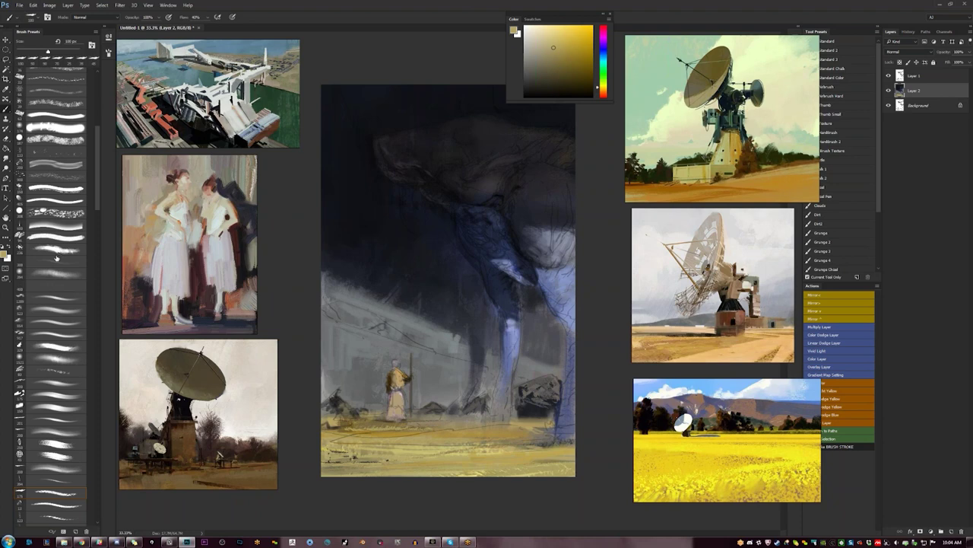
click(50, 508)
key(])
key(])
key(])
key(])
key(])
key(])
key(])
key(])
key(])
key(])
key(])
key(])
key(])
key(])
key(])
key(])
drag(372, 432, 511, 430)
key(ctrl+z)
- Pick a brighter yellow, reduce the brush to 175 px, and mirror the painting horizontally
drag(541, 45, 554, 34)
key([)
key([)
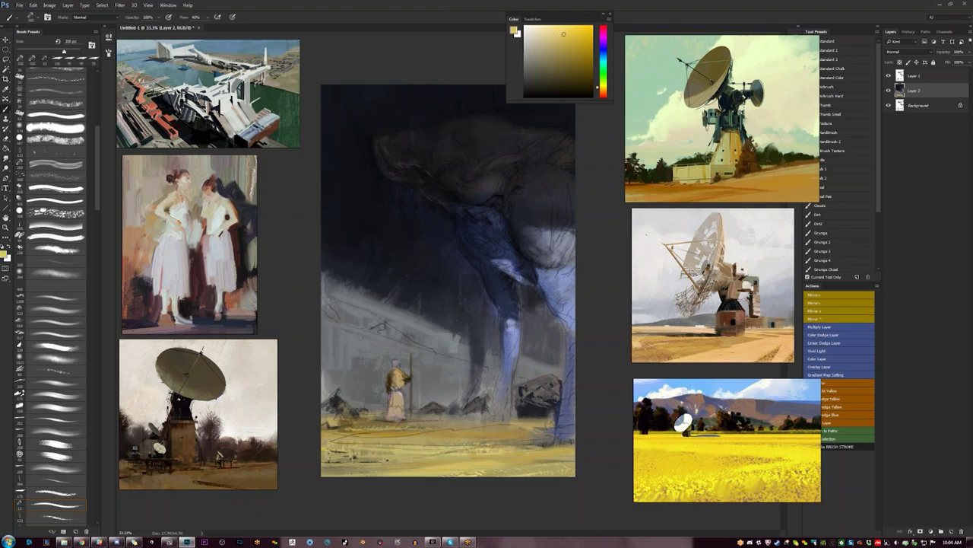
key(bracketleft)
key(F2)
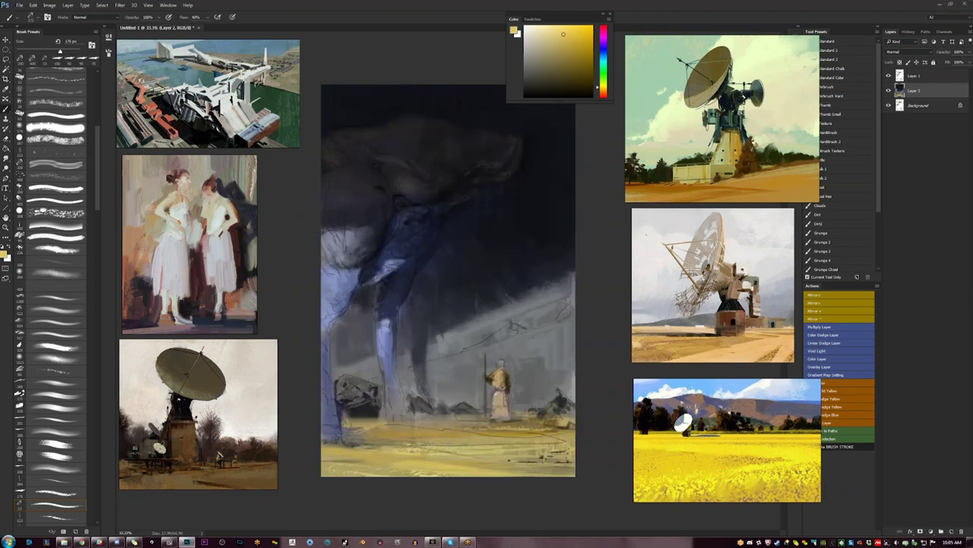
- Try a blue-violet stroke across the creature's lit belly and shift the brush colour toward teal
alt+click(342, 218)
drag(324, 230, 354, 228)
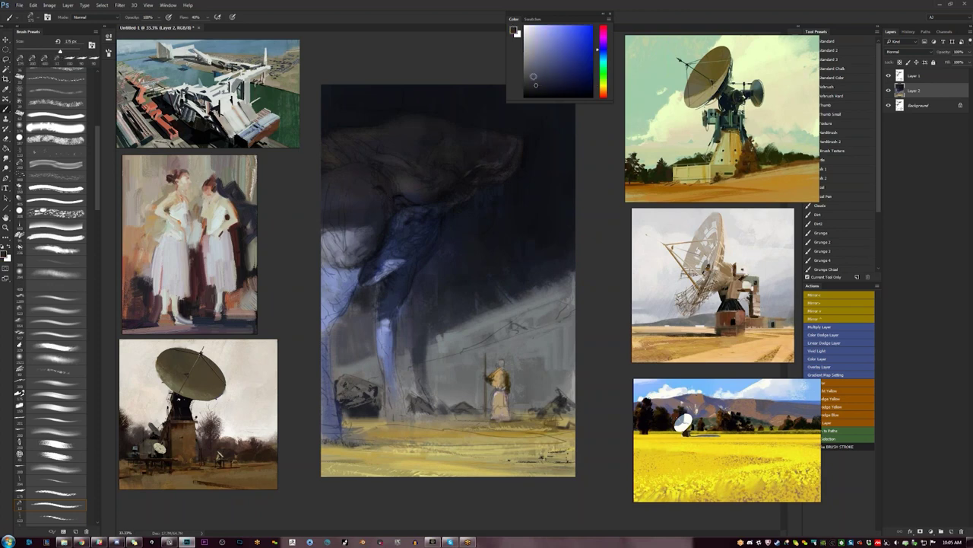
drag(536, 79, 558, 52)
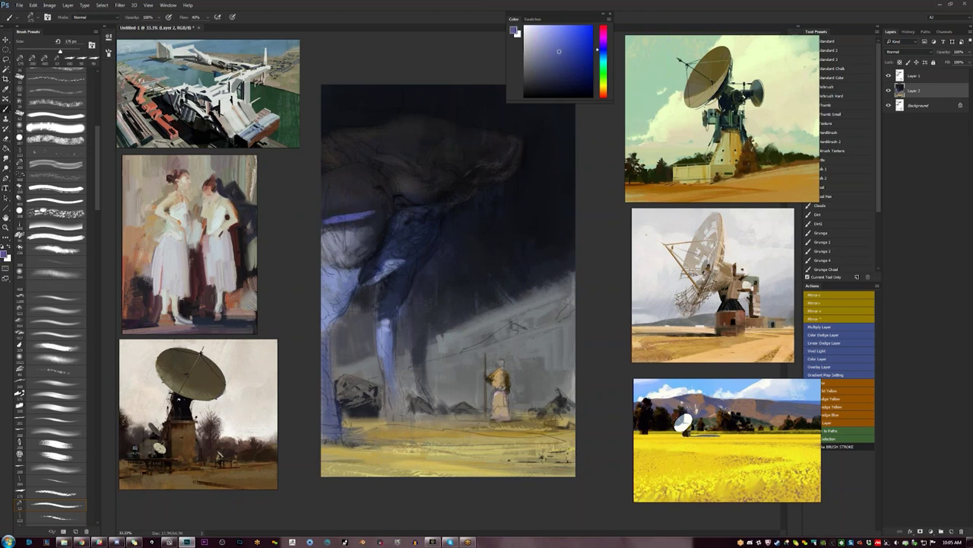
drag(326, 232, 370, 226)
key(ctrl+z)
drag(605, 77, 601, 59)
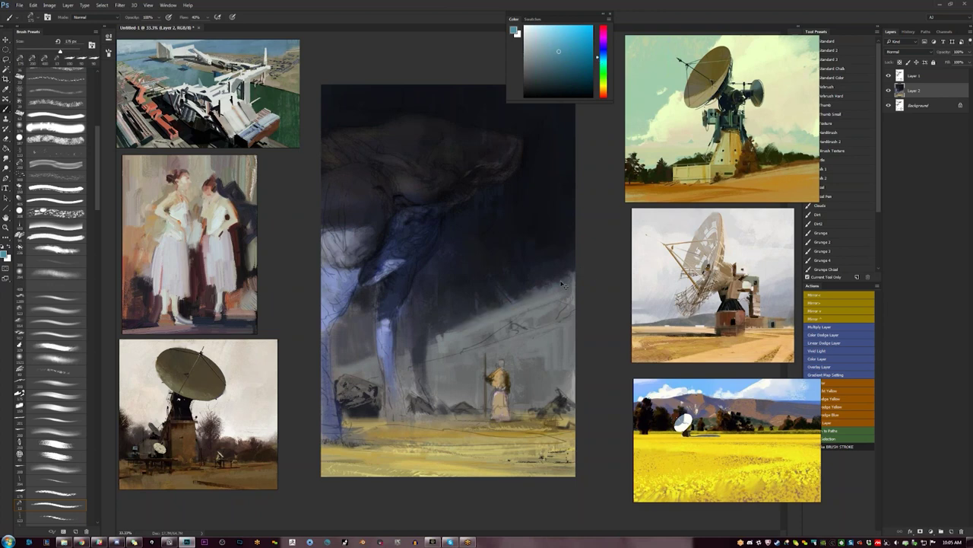
- Sample dark tones from the sky and the creature's body and reduce the brush to 90 px
alt+click(488, 193)
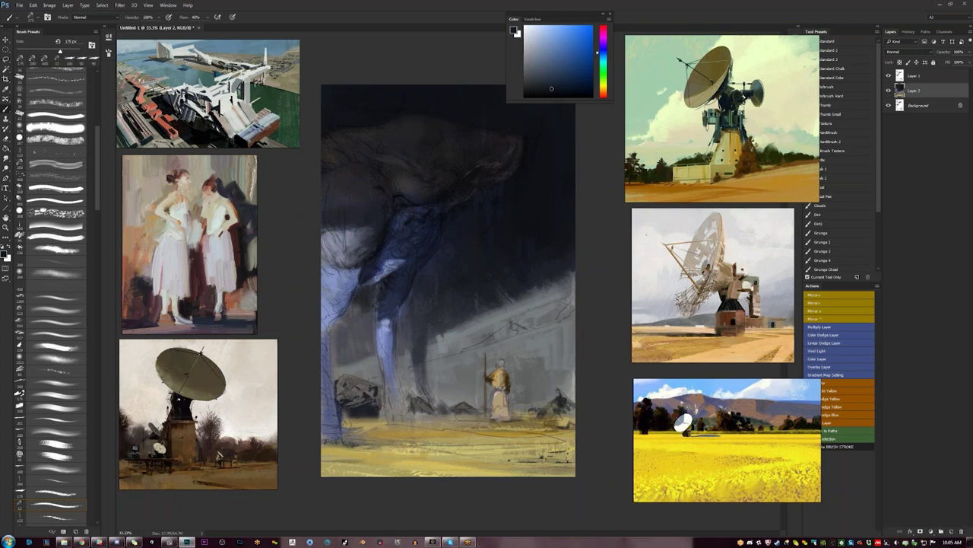
alt+click(392, 156)
key(bracketleft)
key(bracketleft)
key(bracketleft)
key(bracketleft)
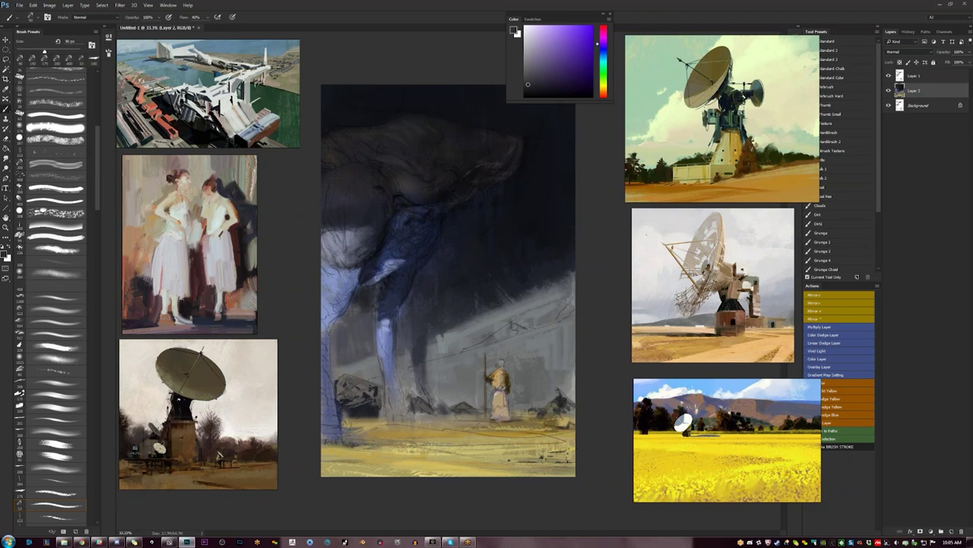
alt+click(427, 197)
- Switch to the Chrome browser and place its new-tab window between the reference images
click(80, 541)
drag(608, 38, 451, 90)
click(448, 91)
text(pa)
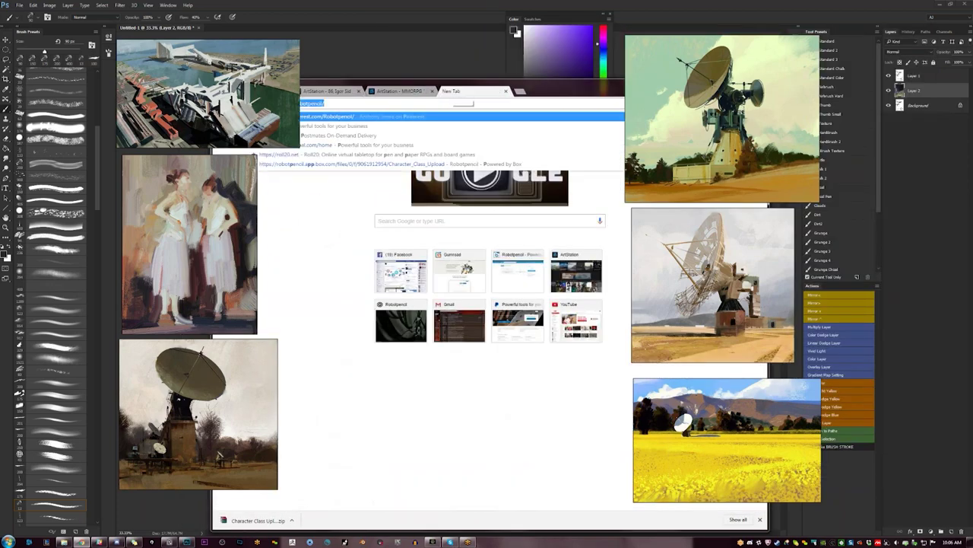
text(int)
key(Return)
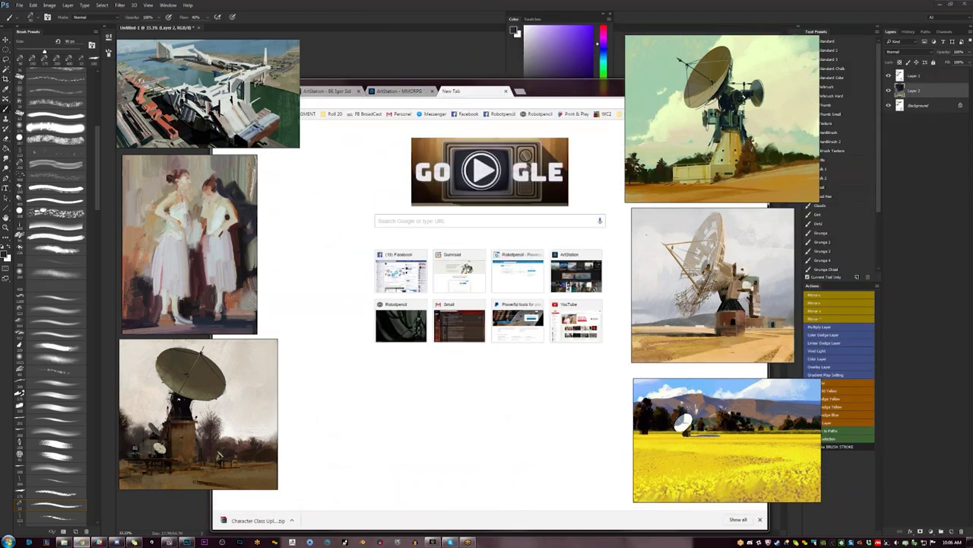
drag(590, 91, 432, 73)
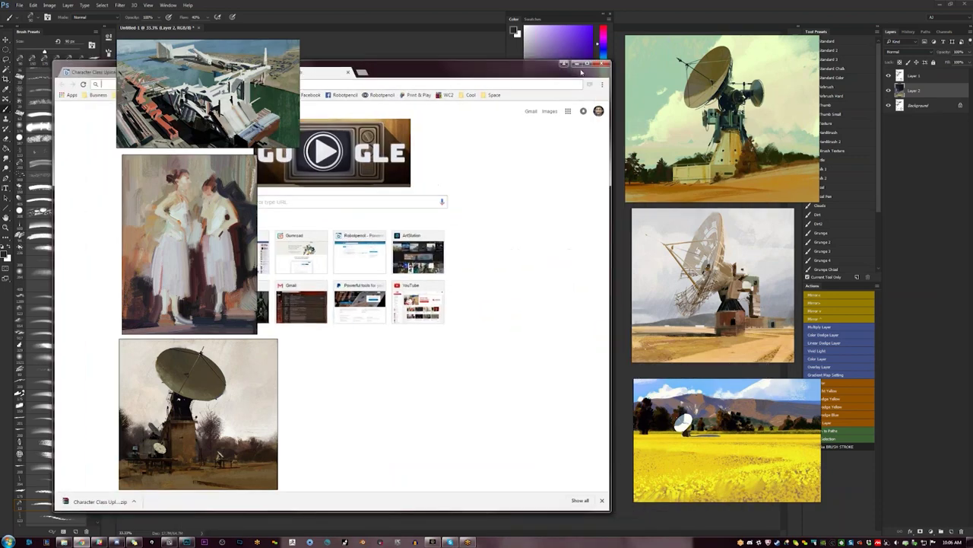
drag(613, 73, 632, 53)
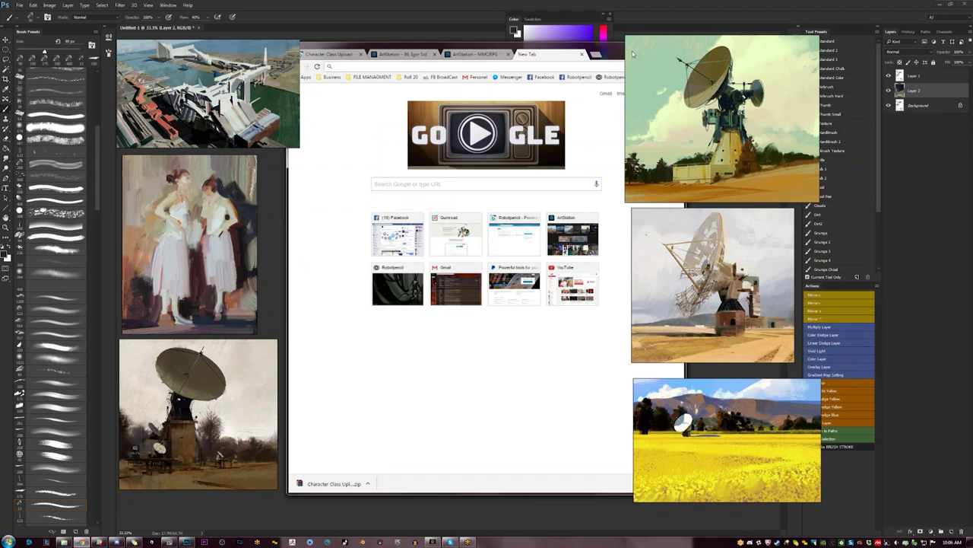
- Search for a concept artist by name, open their ArtStation portfolio, and view the Art of October 2016 artwork
text(pau)
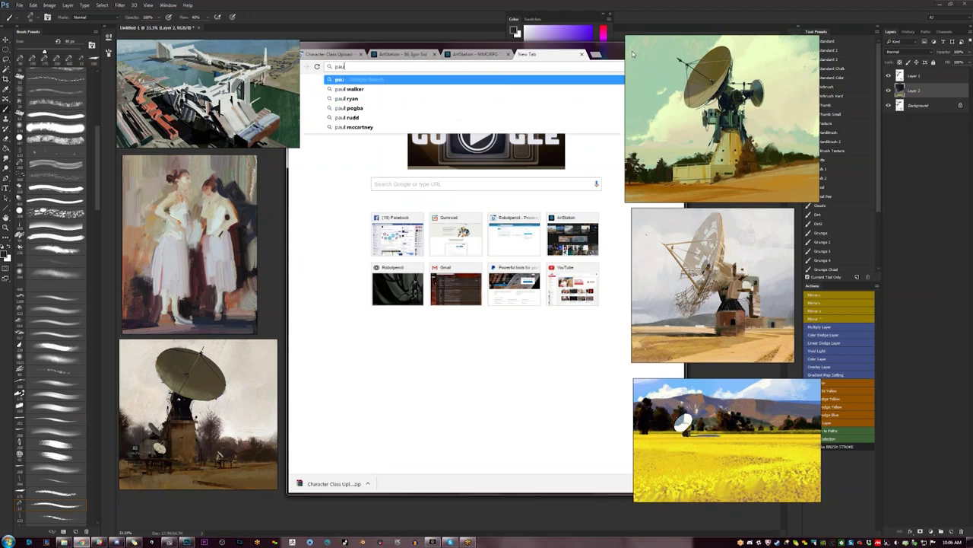
text(l kwon)
key(Return)
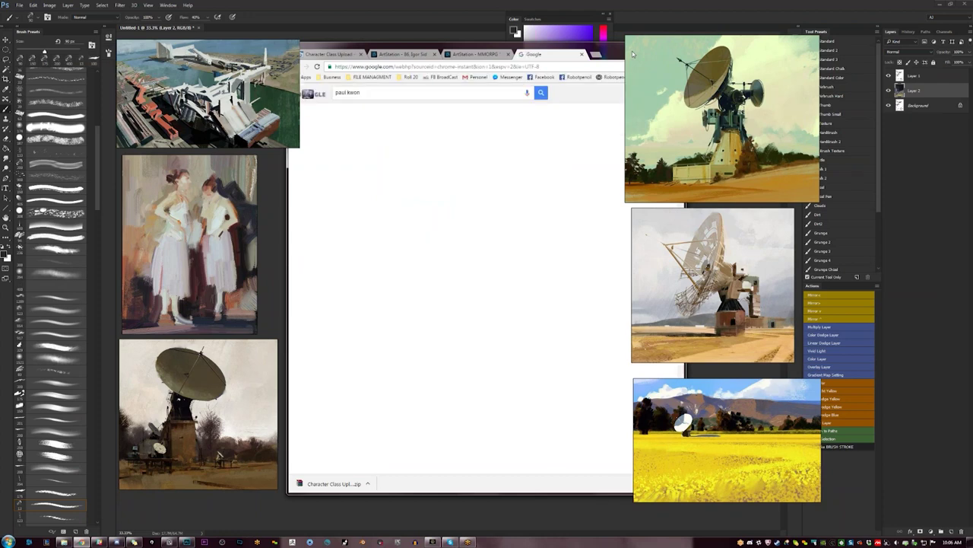
click(368, 145)
mouse_move(610, 50)
mouse_down()
mouse_move(566, 80)
mouse_move(613, 38)
mouse_up()
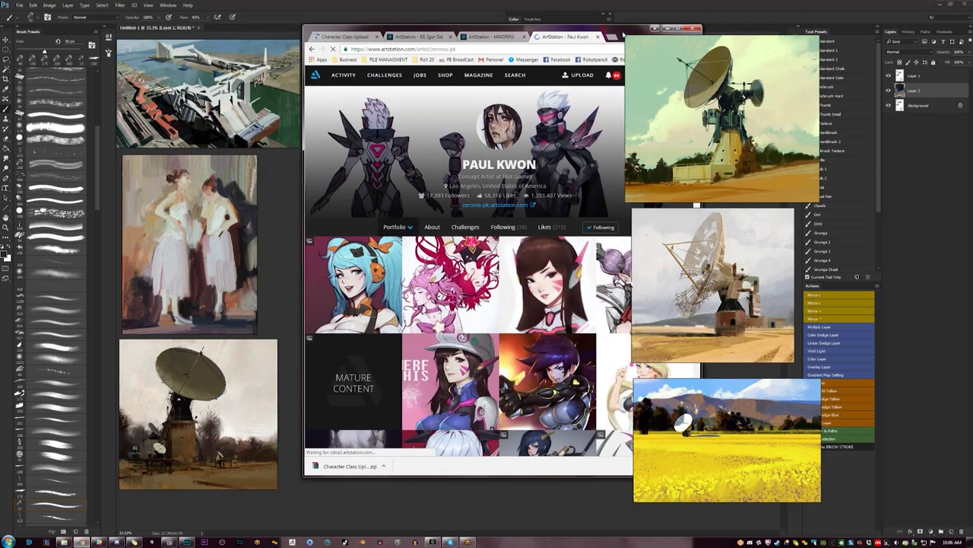
click(343, 293)
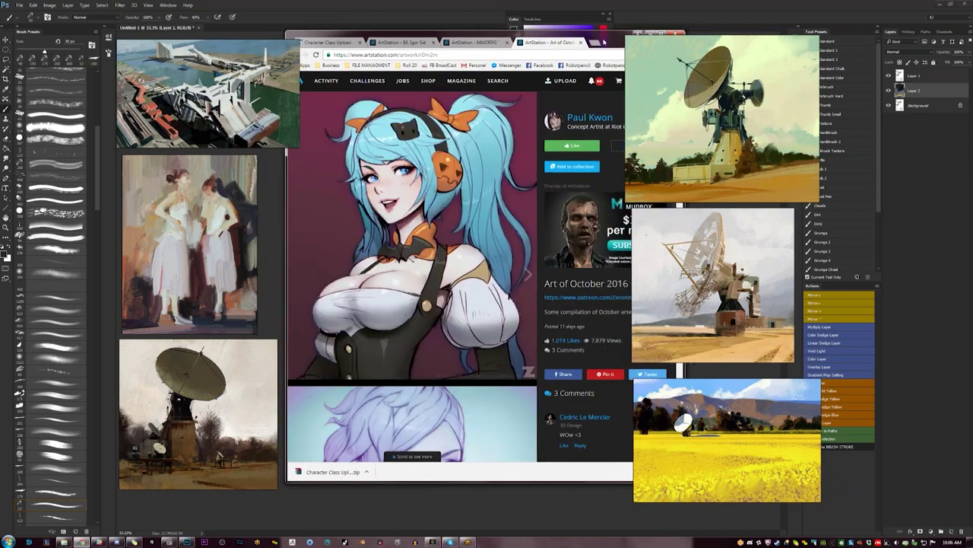
- Maximize the browser window and look over the Art of October 2016 artwork and its comments
drag(615, 41, 584, 46)
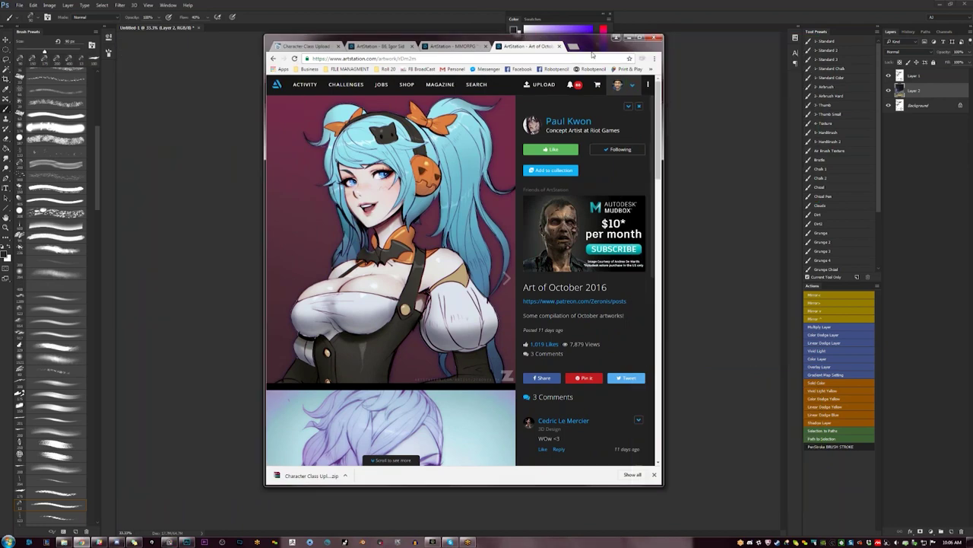
drag(592, 49, 606, 42)
double_click(606, 42)
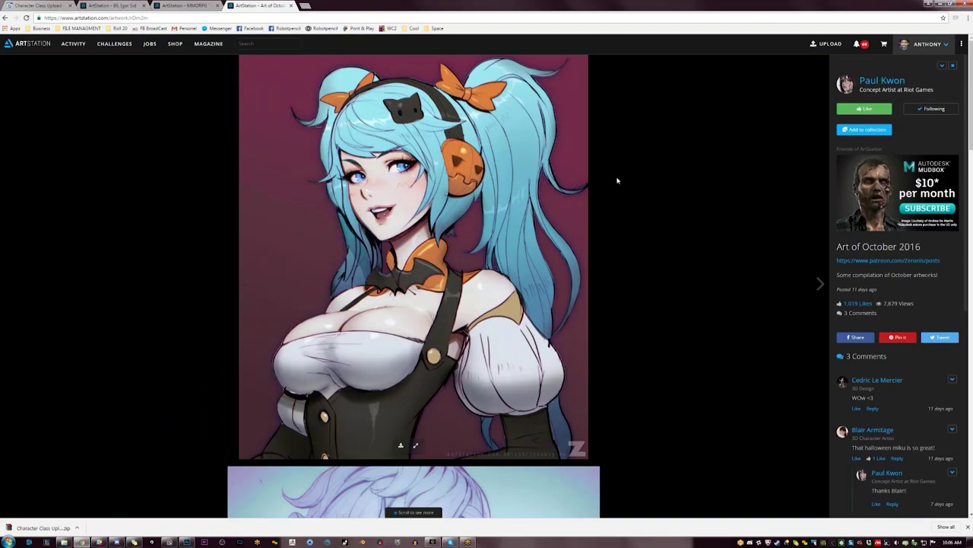
scroll(924, 205, down, 1)
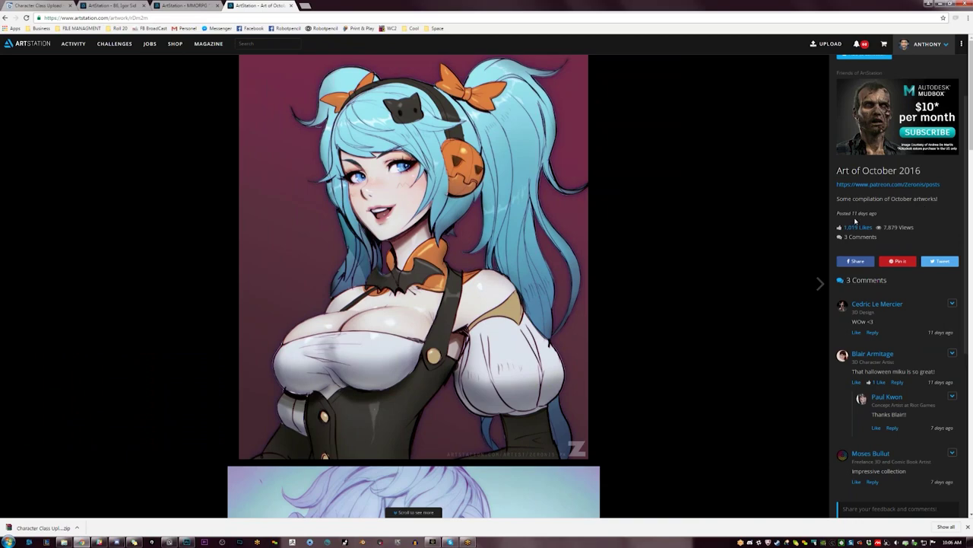
scroll(892, 136, up, 1)
- Open the artist's portfolio and view the Star Guardian Album Cover artwork with its description and comments
click(888, 83)
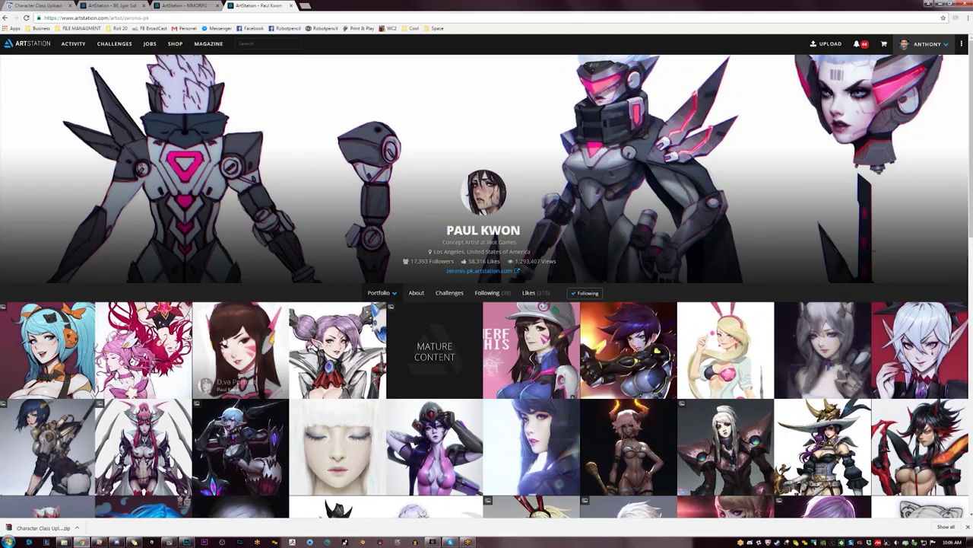
click(163, 344)
scroll(947, 213, down, 2)
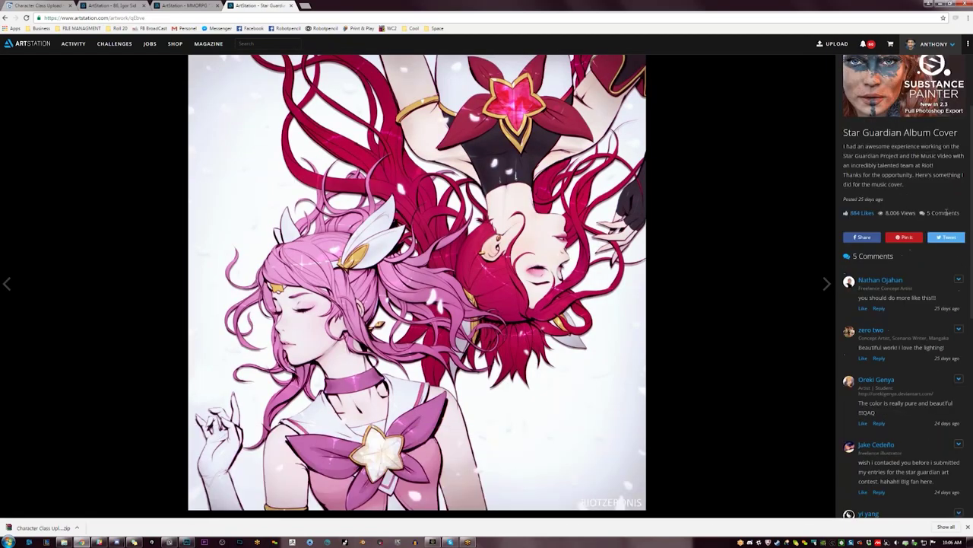
scroll(867, 213, up, 2)
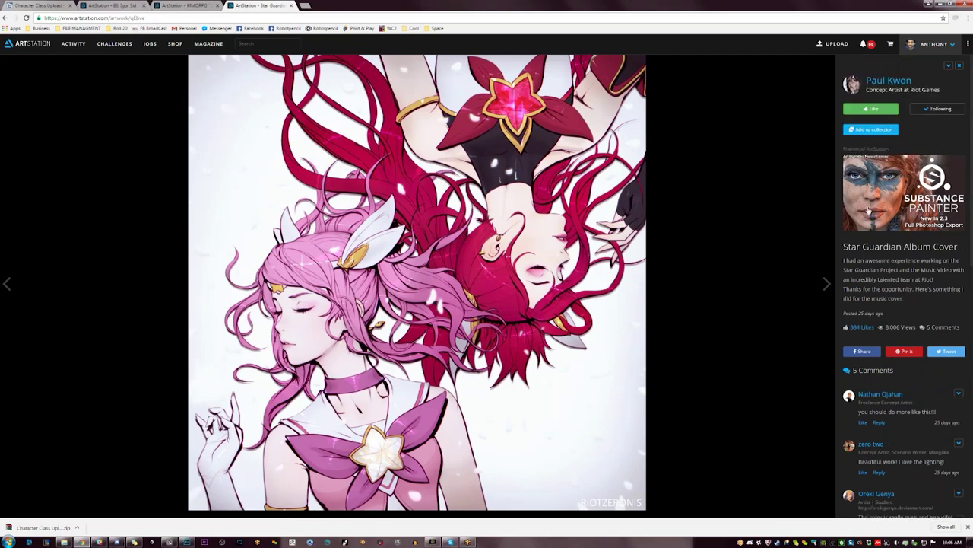
- Open the account's own ArtStation profile and view the Mandible, Glut, Bringer, and Chitter and Scum artworks in sequence
mouse_move(932, 43)
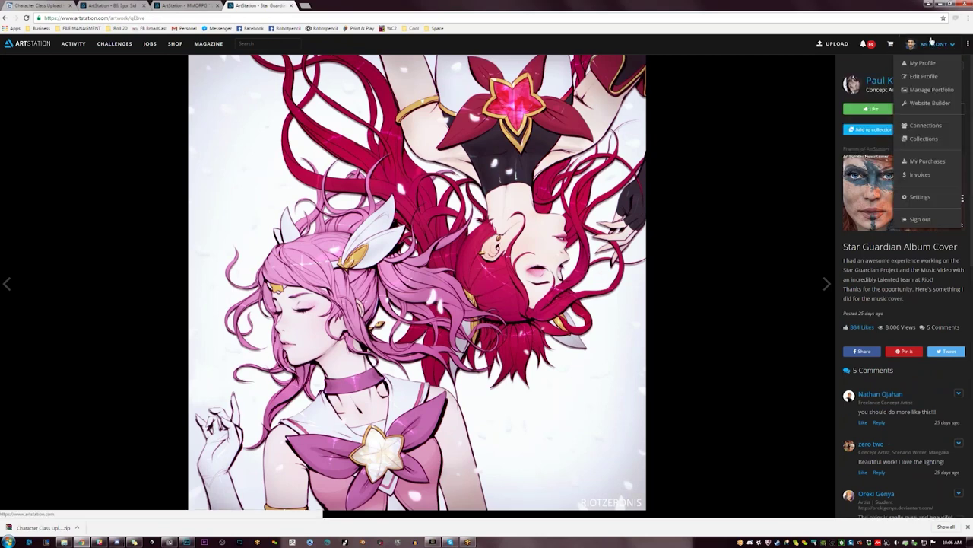
click(924, 74)
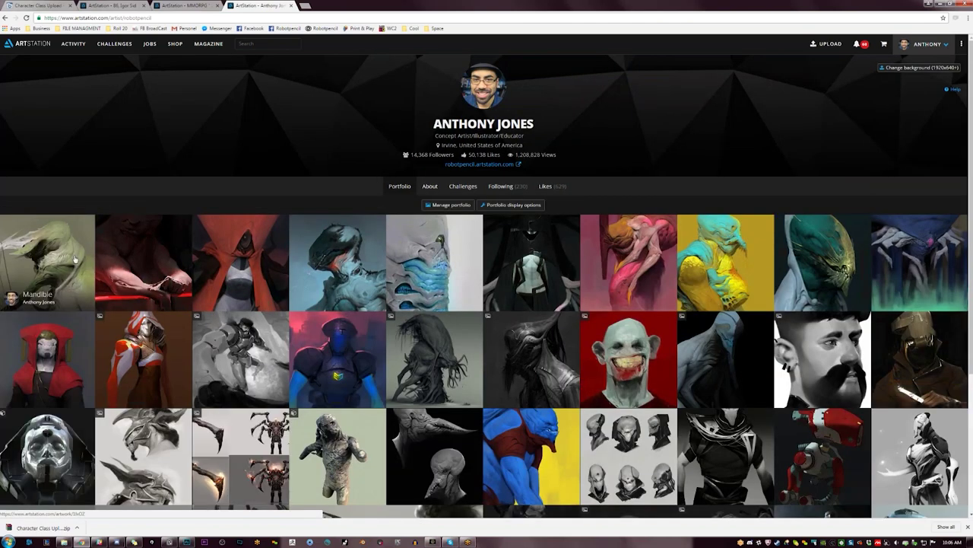
click(75, 261)
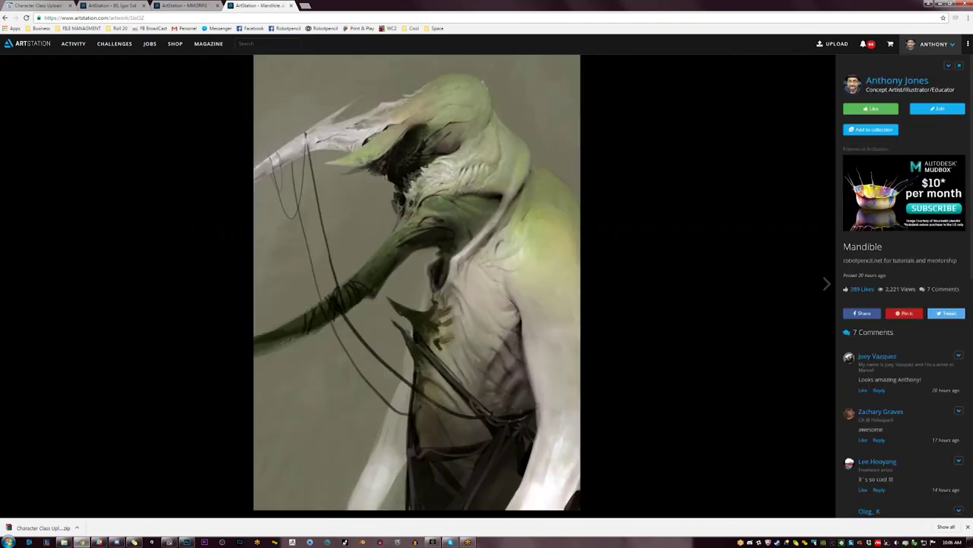
click(828, 283)
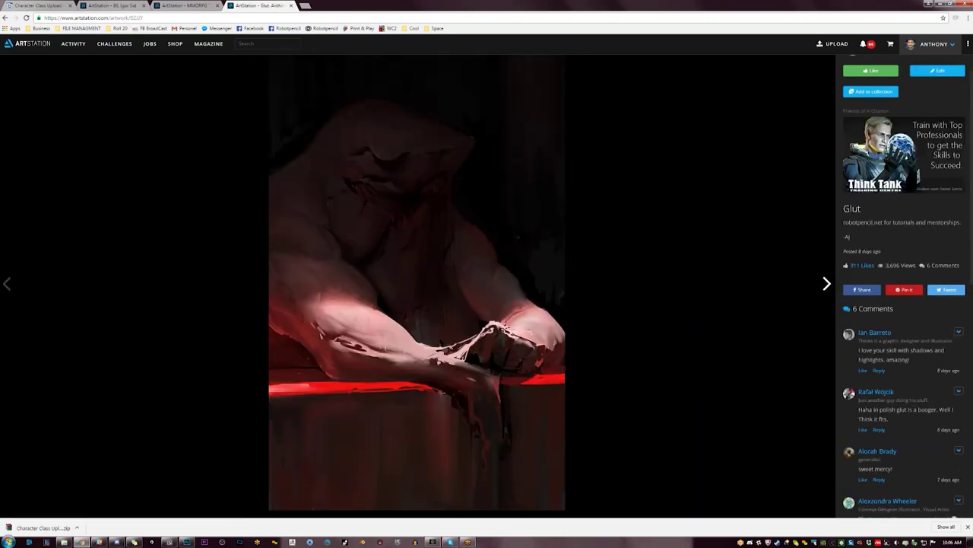
click(828, 284)
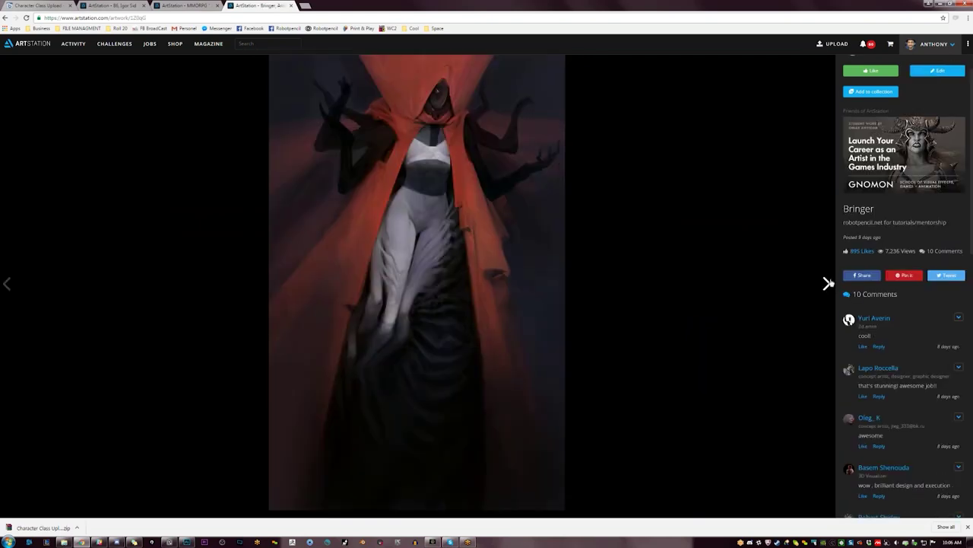
click(829, 283)
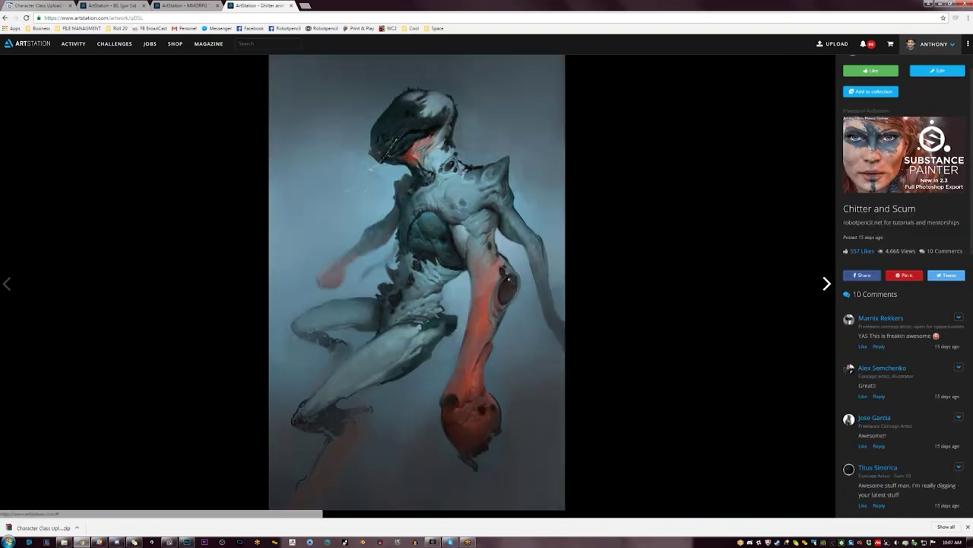
- Return to the account's portfolio page in the maximized browser window and highlight its follower count
click(909, 82)
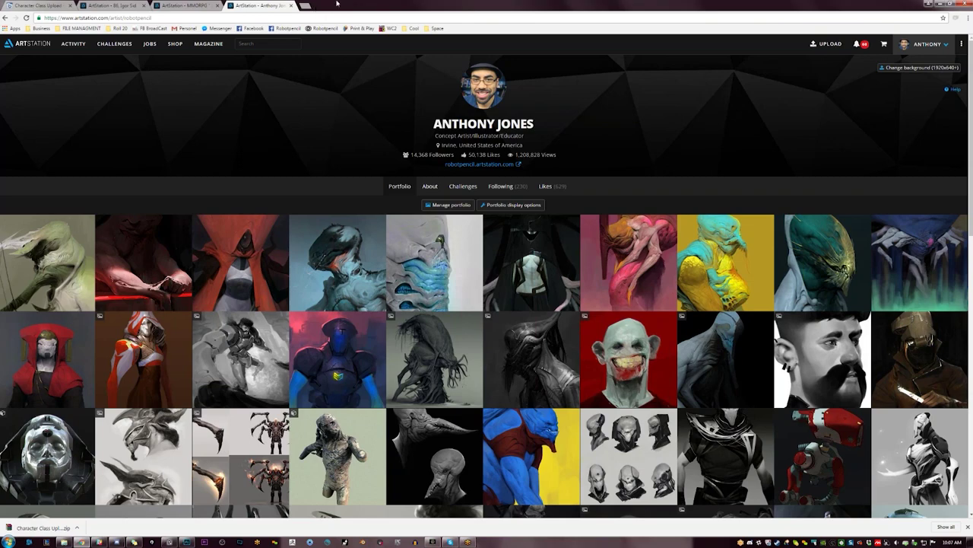
double_click(576, 3)
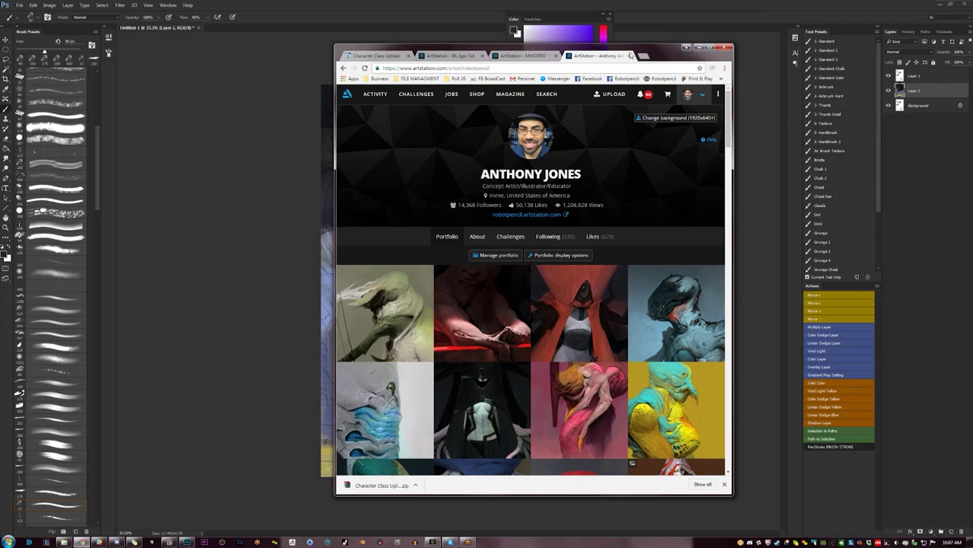
click(708, 47)
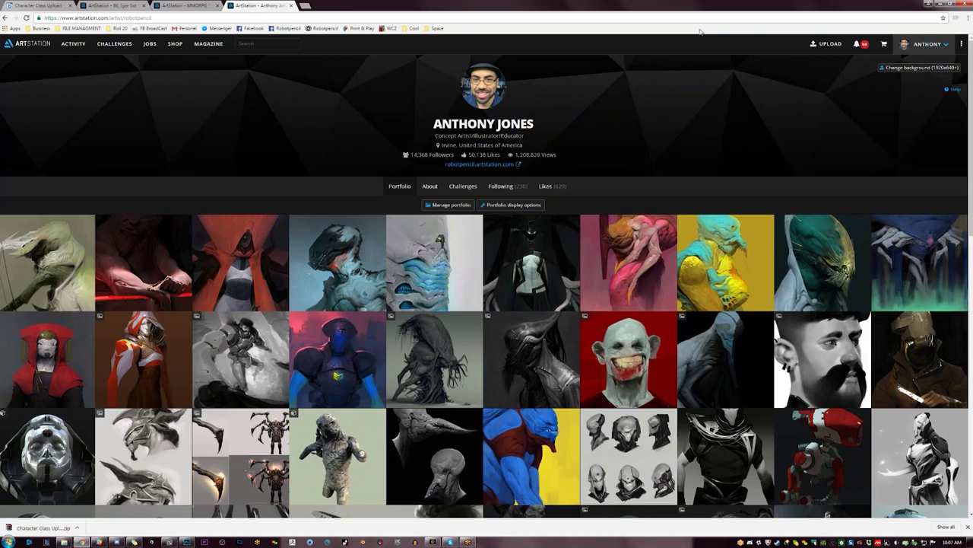
drag(411, 155, 456, 162)
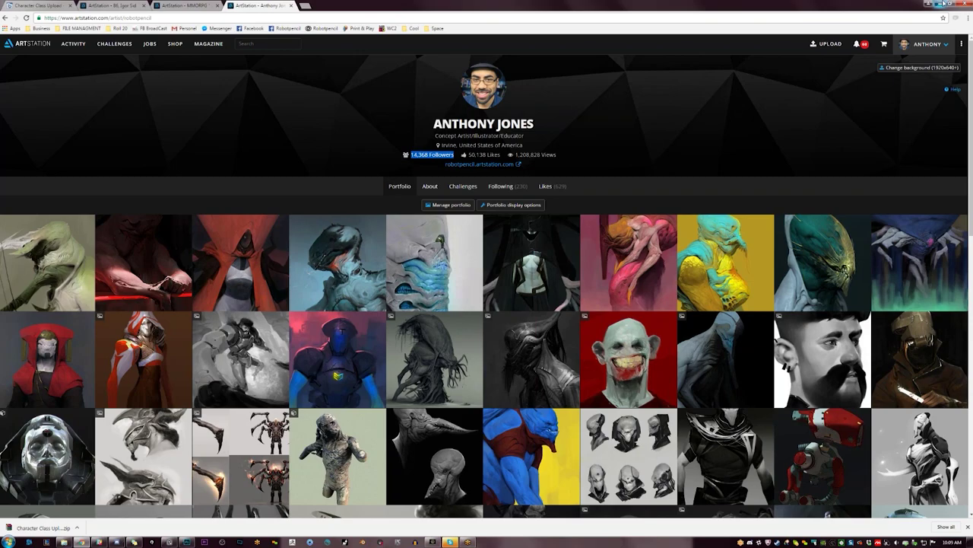
- Switch from the browser to Discord, open the daily_sculpting channel and read its pinned message
click(940, 3)
click(187, 542)
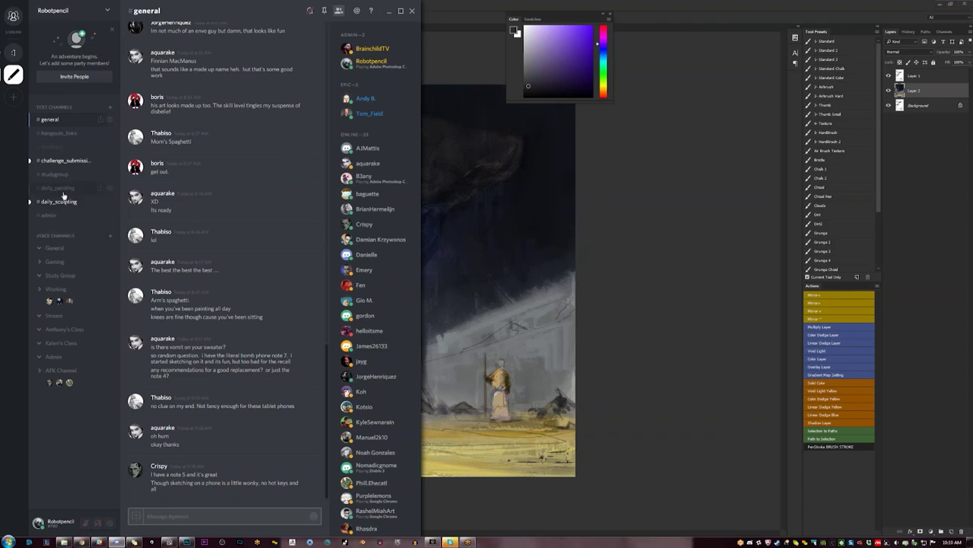
click(66, 201)
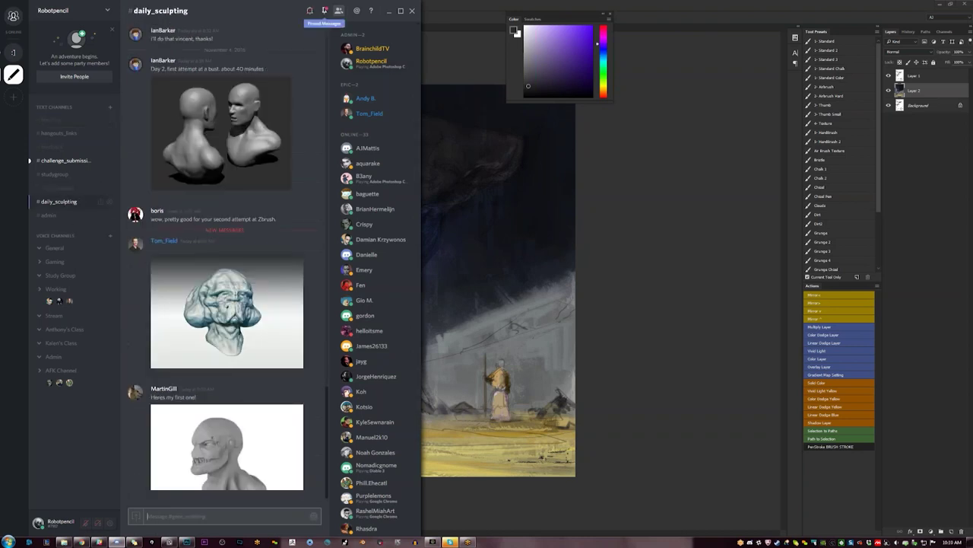
click(324, 10)
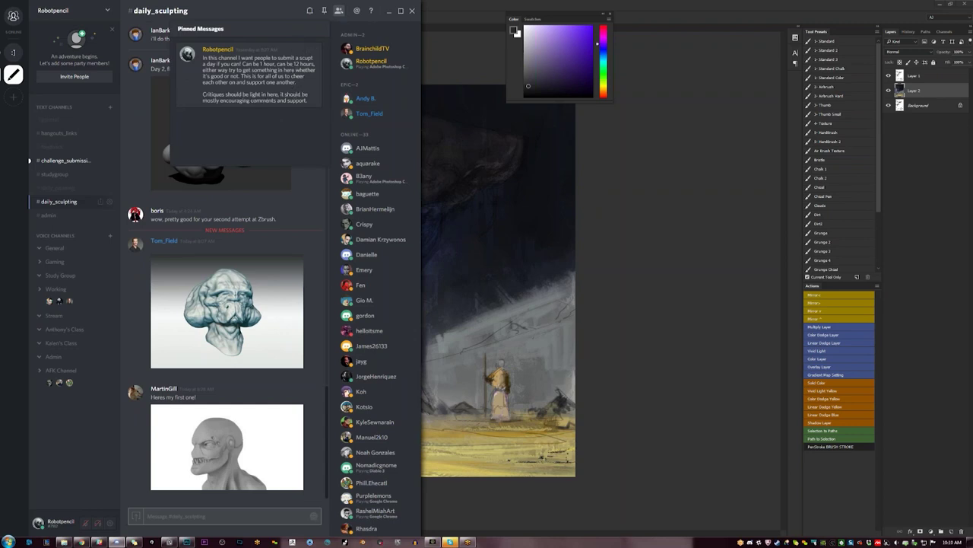
click(324, 11)
- Review the sculpts and earlier conversation posted in the daily_sculpting channel
scroll(297, 200, up, 3)
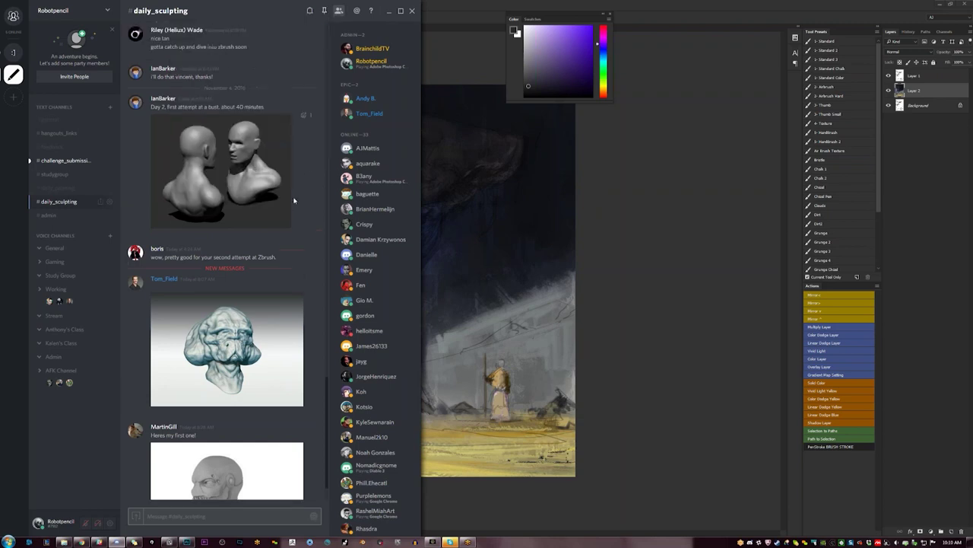
scroll(297, 200, down, 3)
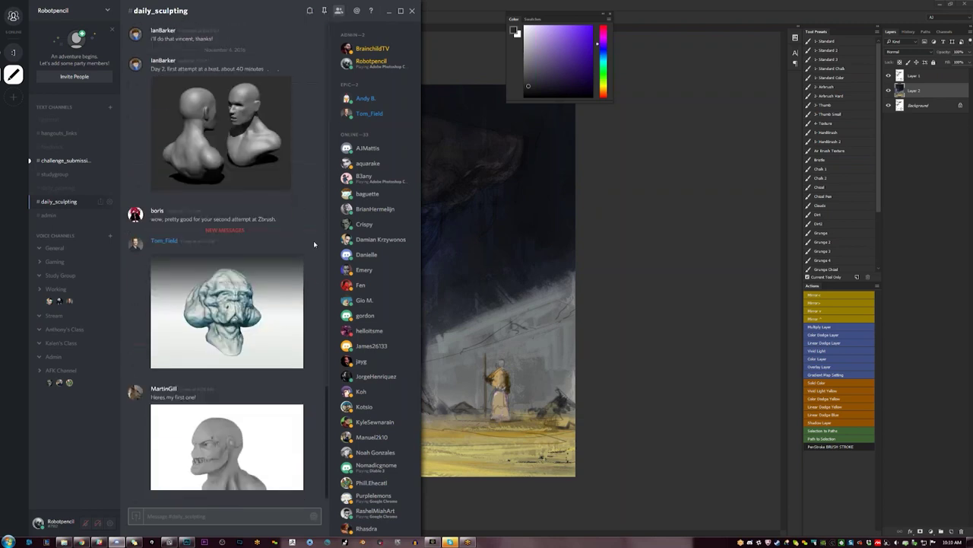
scroll(314, 244, up, 10)
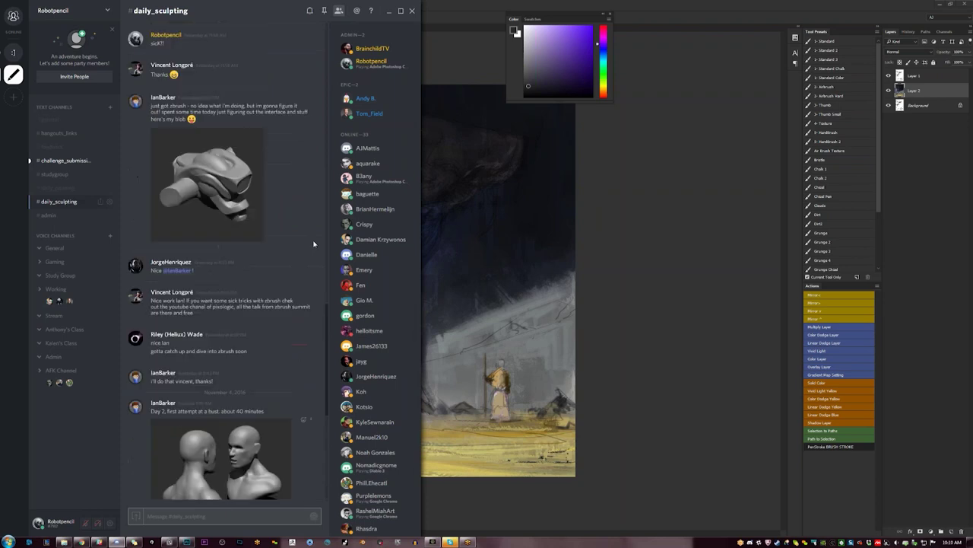
scroll(313, 244, up, 15)
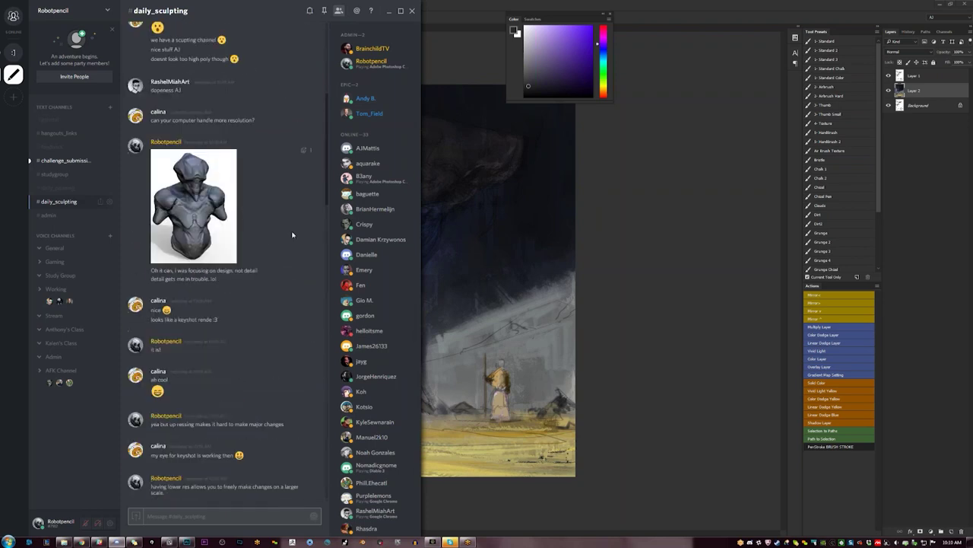
scroll(291, 236, down, 5)
scroll(291, 236, down, 10)
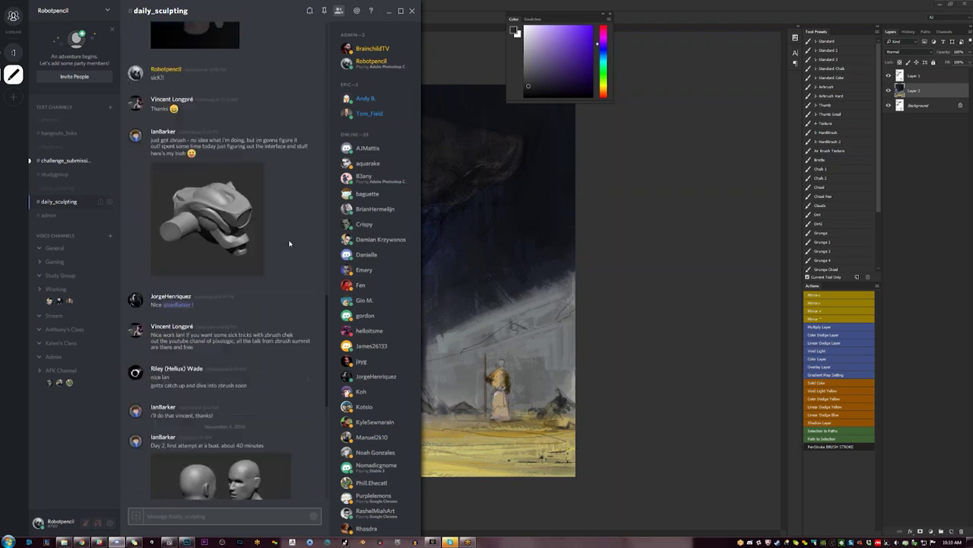
- Post the message "KEEP IT UP YALL!" after the newest sculpt in the daily_sculpting channel
scroll(289, 247, down, 5)
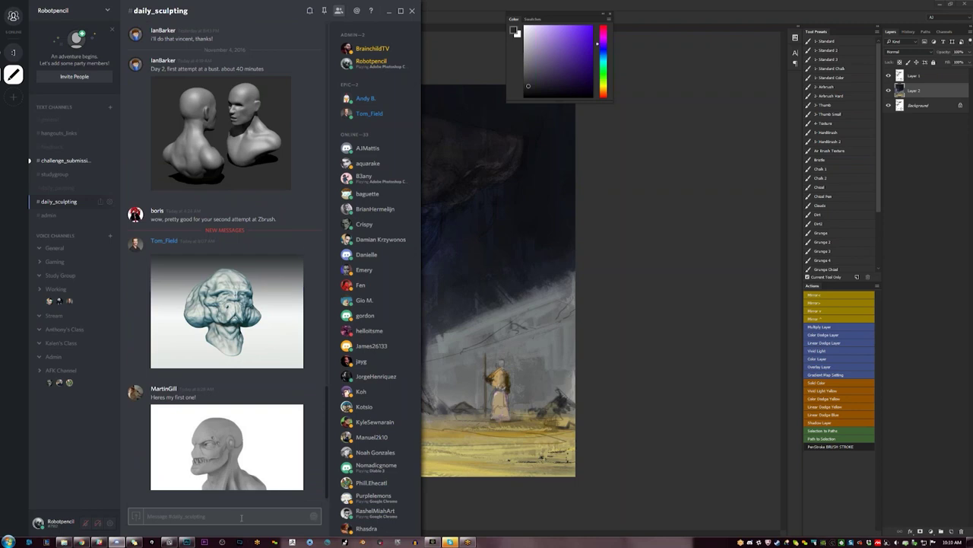
text(KEEP IT UP YALL!)
key(Return)
- Post "inspiring!! i can't wait for the day where we all will only see epic stuff coming out of this channel and the other one" and a heart
text(inspi)
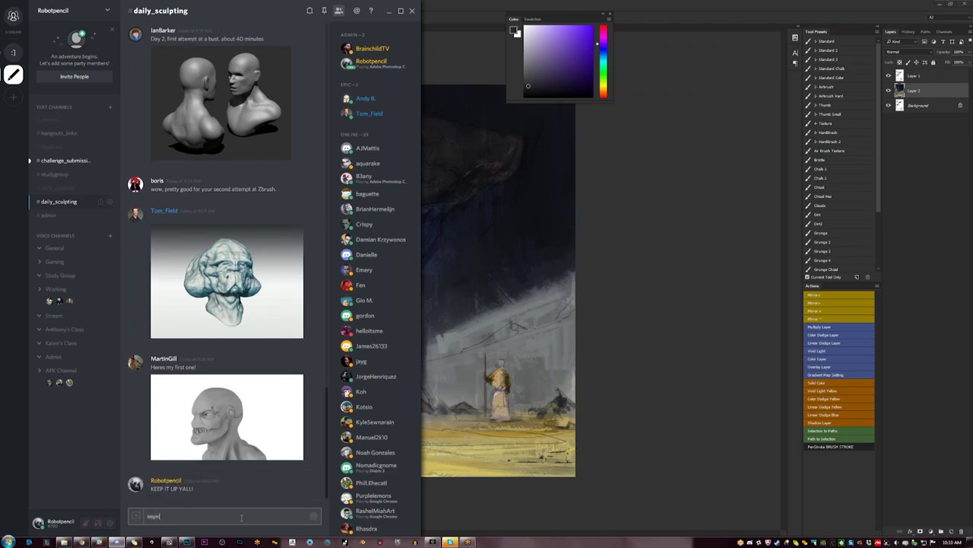
text(ring!! i can't wait fo)
key(BackSpace)
text(r the day where)
text( we)
text('ll we)
text(ll only see epic)
text( stuff coming)
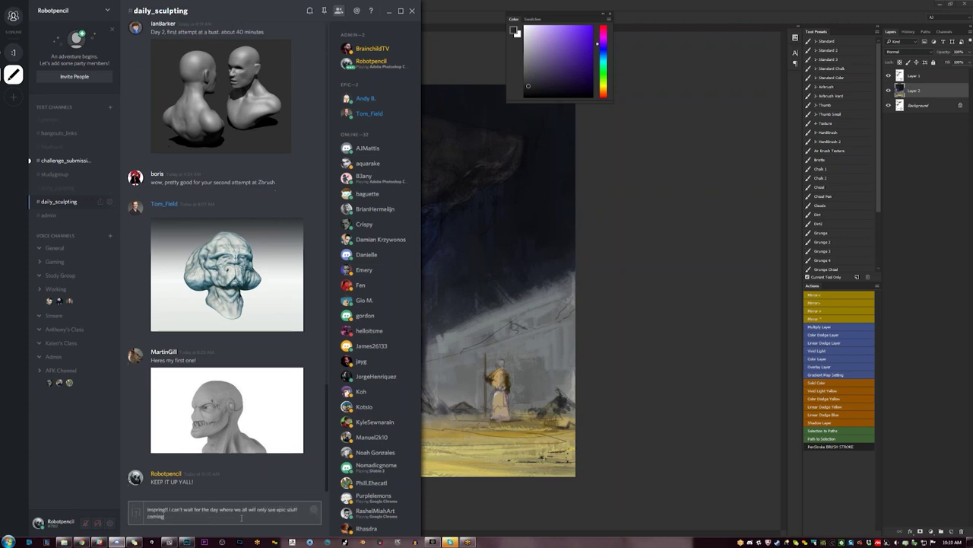
text( out of this channel and the other one.)
key(Return)
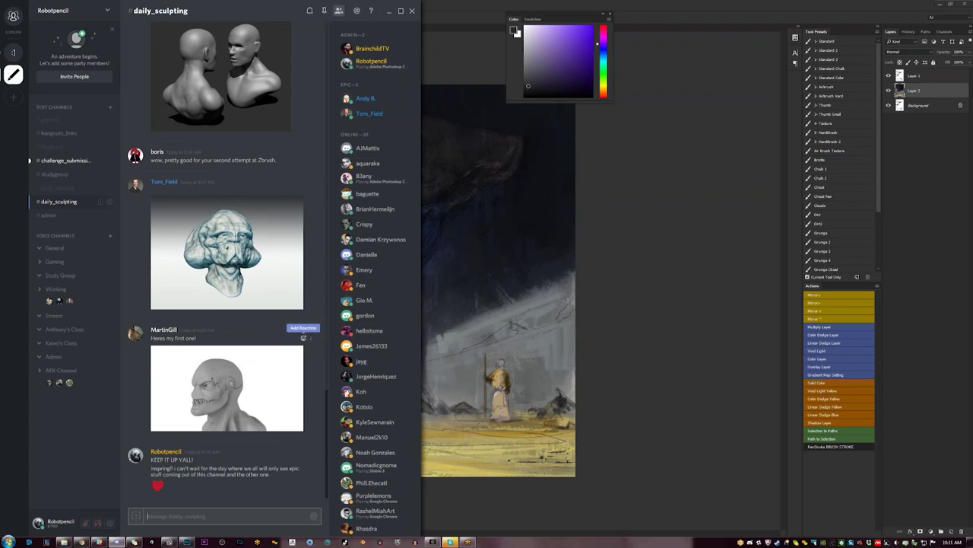
- Add a heart reaction to the grey bust post captioned "Heres my first one!"
click(303, 337)
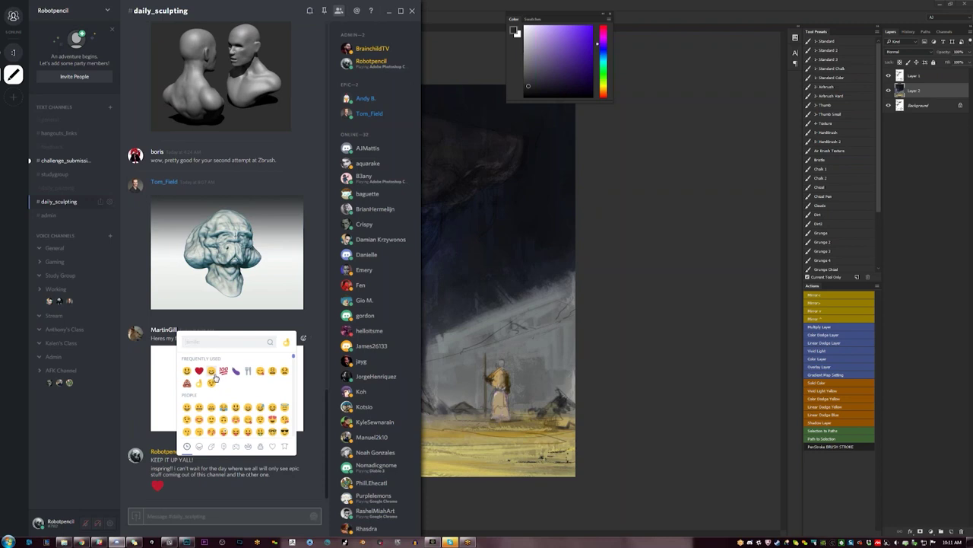
click(199, 371)
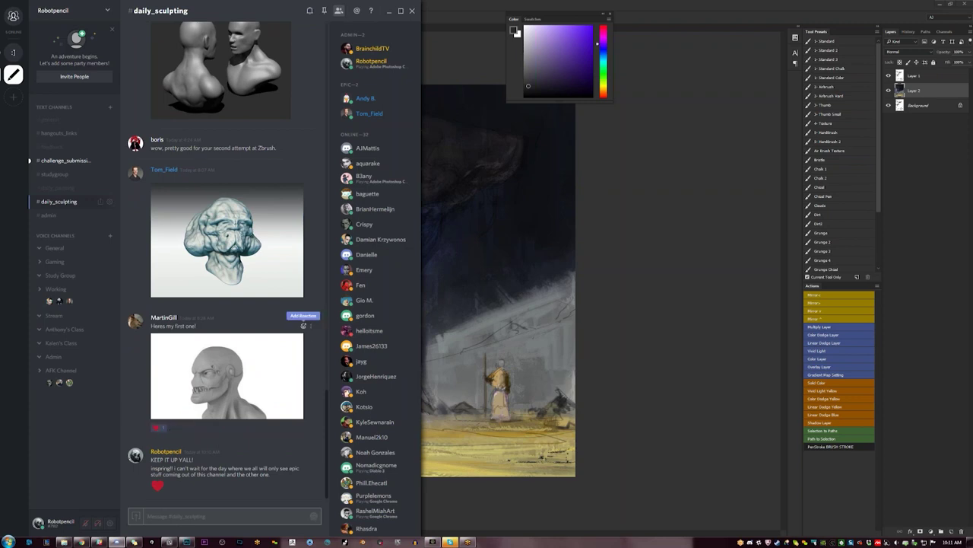
click(304, 326)
scroll(254, 379, down, 5)
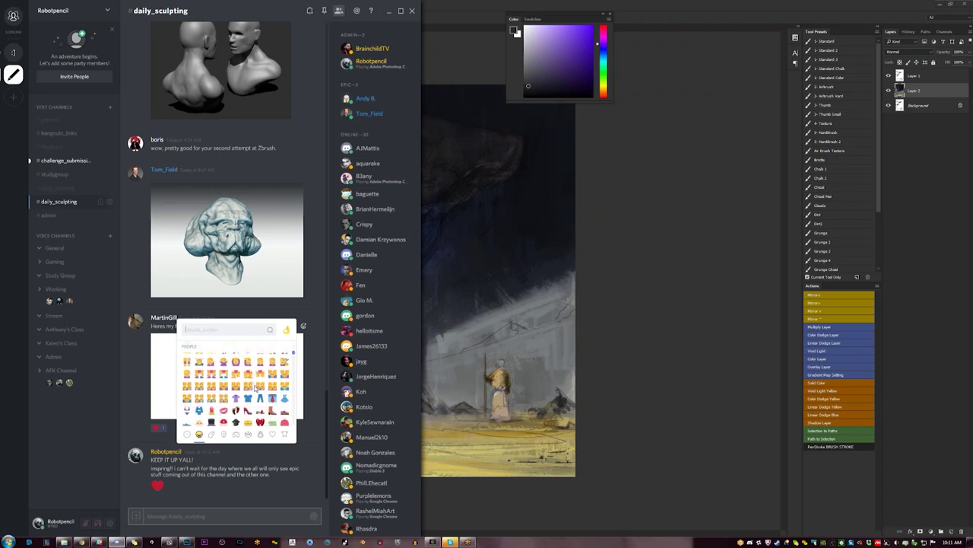
scroll(254, 385, down, 3)
scroll(221, 405, up, 8)
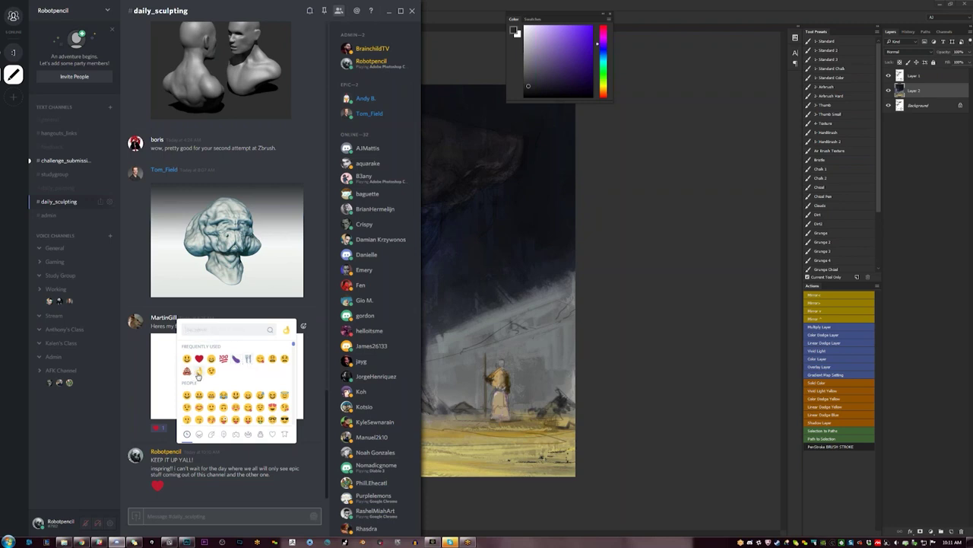
click(301, 317)
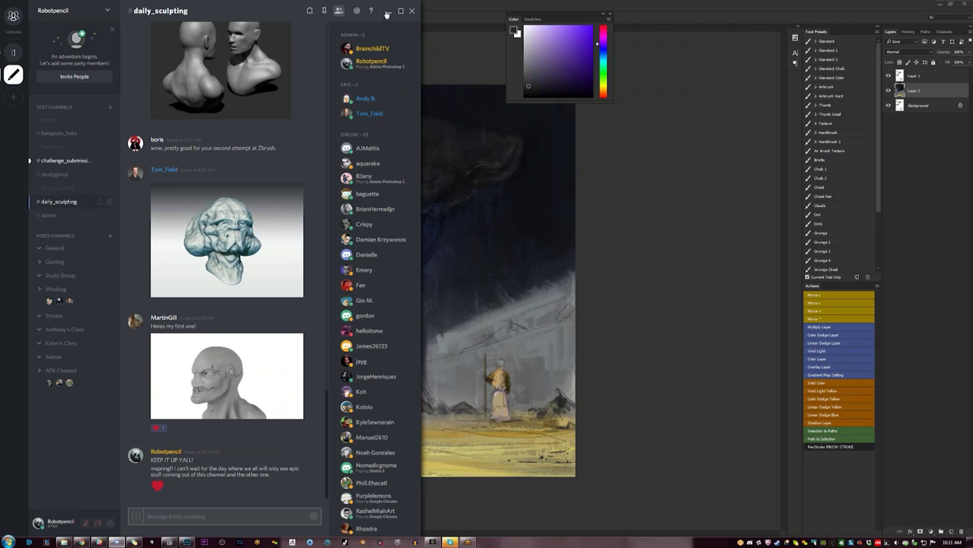
- Switch back to Photoshop, choose a larger soft brush preset, and sample dark blue from the creature's upper leg
click(387, 14)
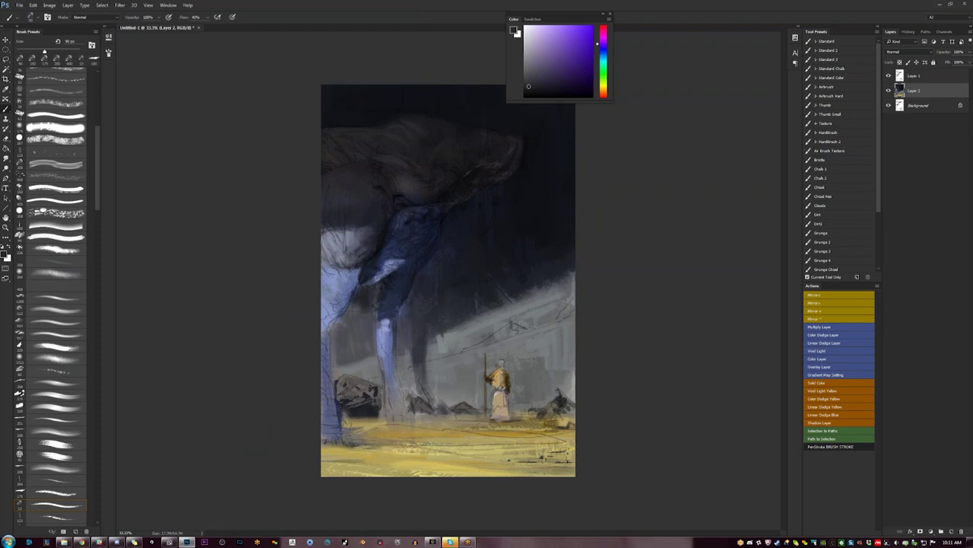
key(bracketright)
click(76, 439)
alt+click(341, 194)
alt+click(407, 242)
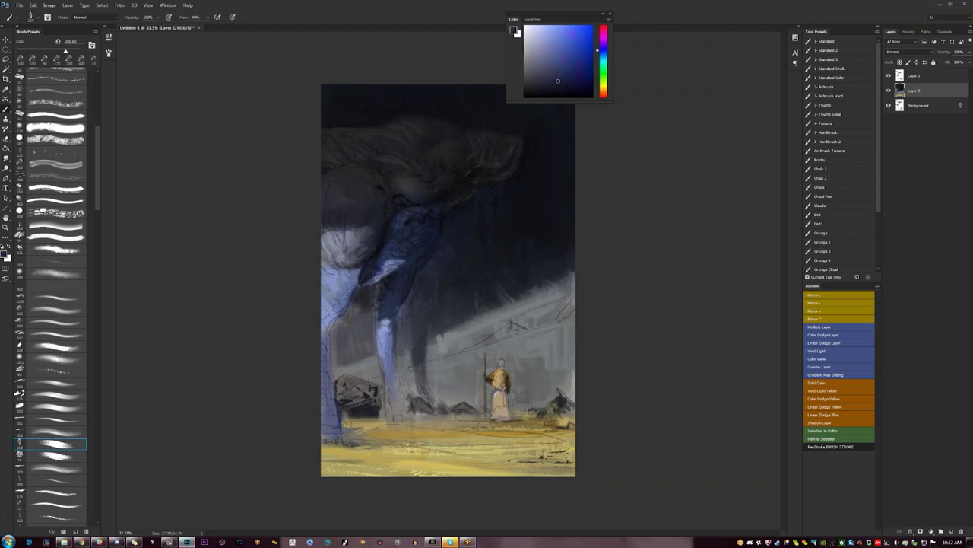
- Reselect the soft brush preset and set its size to 175 px
click(561, 54)
click(50, 443)
key([)
key(bracketright)
key(bracketright)
drag(598, 98, 596, 99)
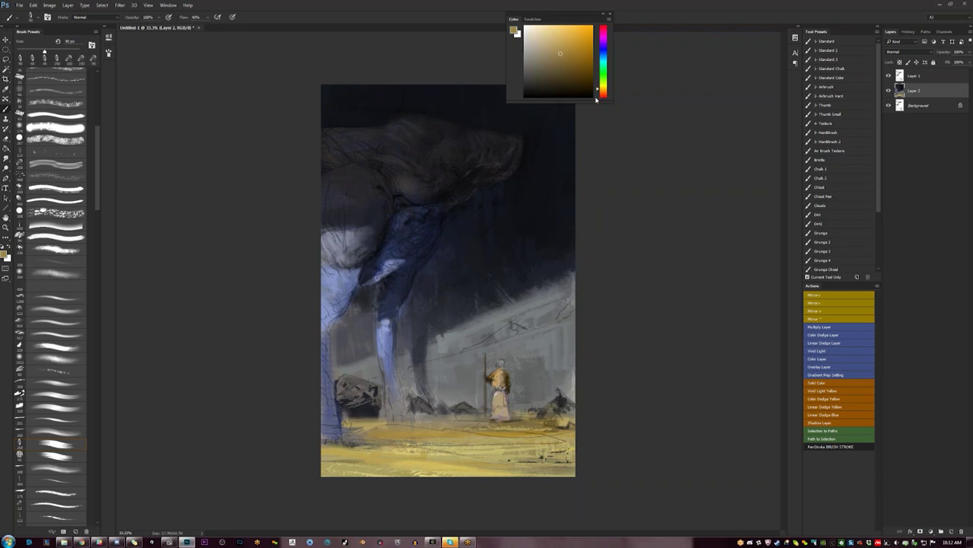
key(bracketright)
key(bracketright)
key(bracketright)
key(bracketright)
- Pick a muted blue and paint it over the shadowed edge of the creature's lower belly
click(604, 49)
click(536, 81)
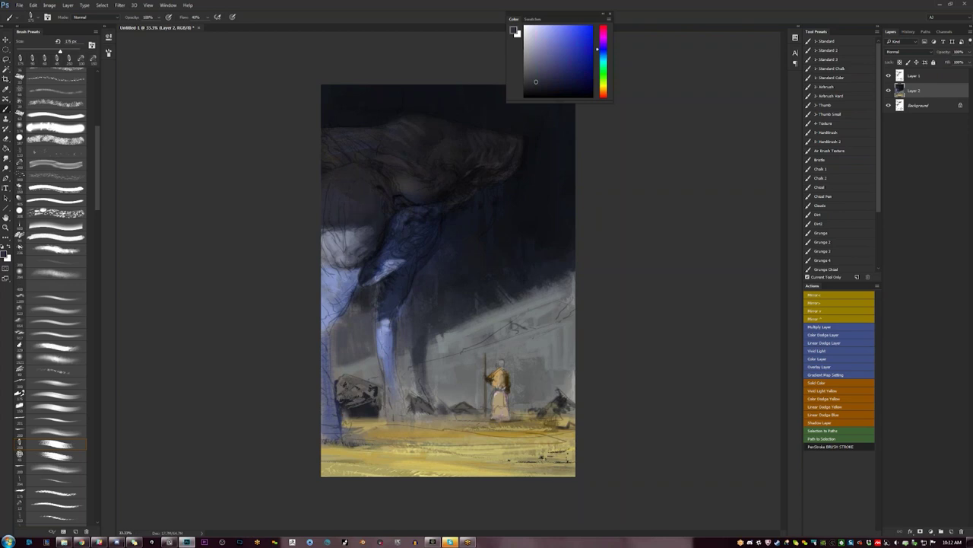
click(554, 53)
drag(351, 227, 368, 222)
- Display the board of reference paintings around the canvas and sample dark blue from the background behind the creature
click(169, 542)
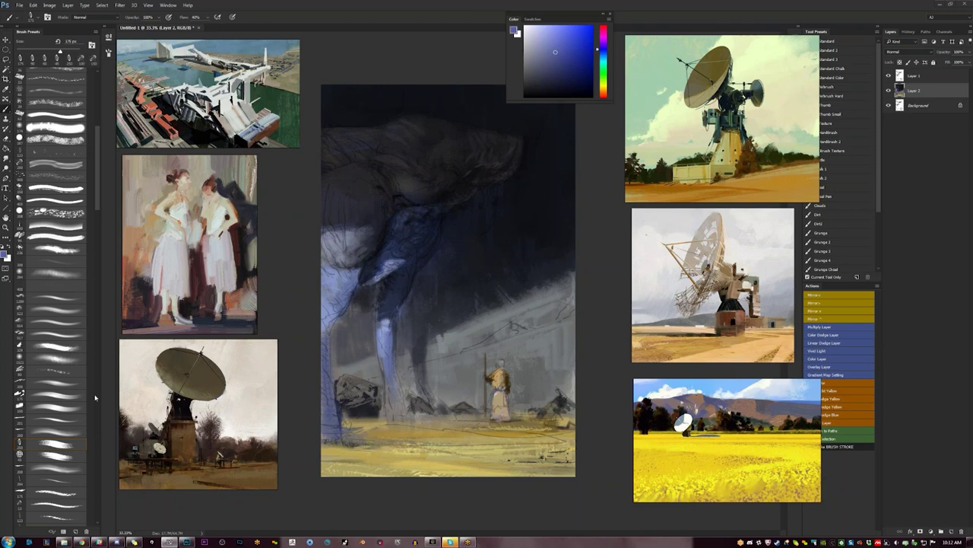
click(96, 398)
alt+click(414, 200)
alt+click(456, 293)
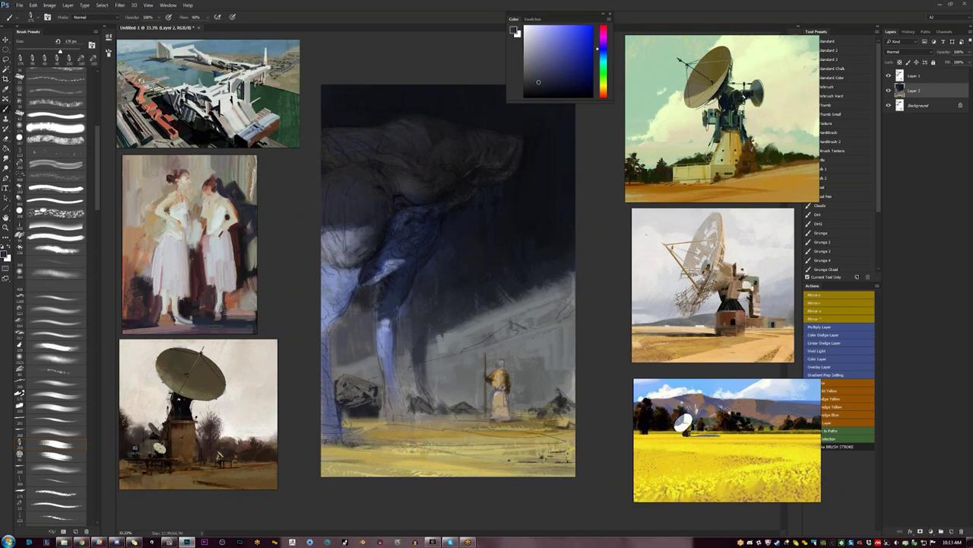
- Sample pale blue from the light patch above the far front leg and paint highlights down that leg with a 100 px brush
alt+click(419, 129)
alt+click(394, 263)
alt+click(393, 265)
key(bracketleft)
key(bracketleft)
key(bracketleft)
drag(381, 268, 366, 285)
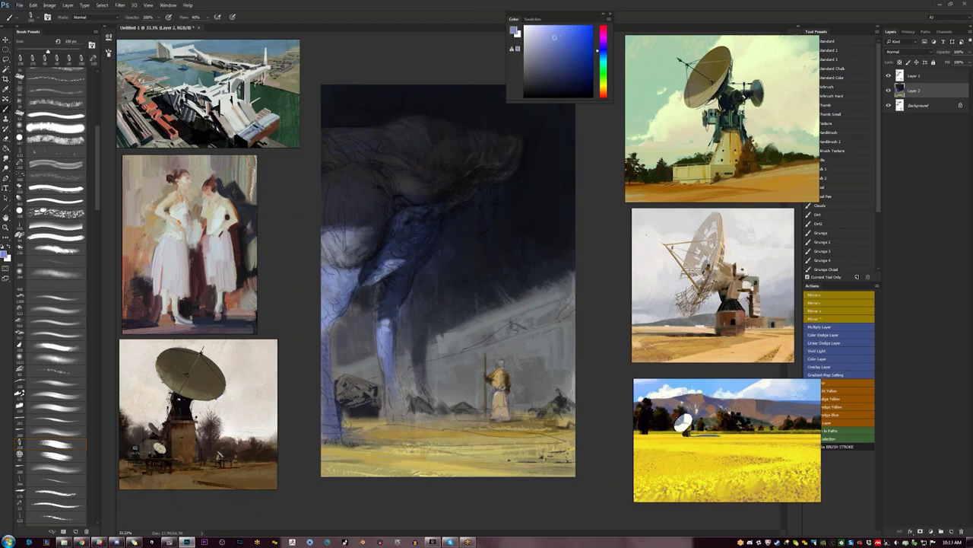
mouse_move(379, 322)
mouse_down()
mouse_move(396, 313)
mouse_move(379, 321)
mouse_up()
- Pick a pale teal and brush it over the lit parts of the creature's legs
click(566, 44)
drag(604, 73, 604, 63)
click(541, 37)
drag(386, 346, 388, 384)
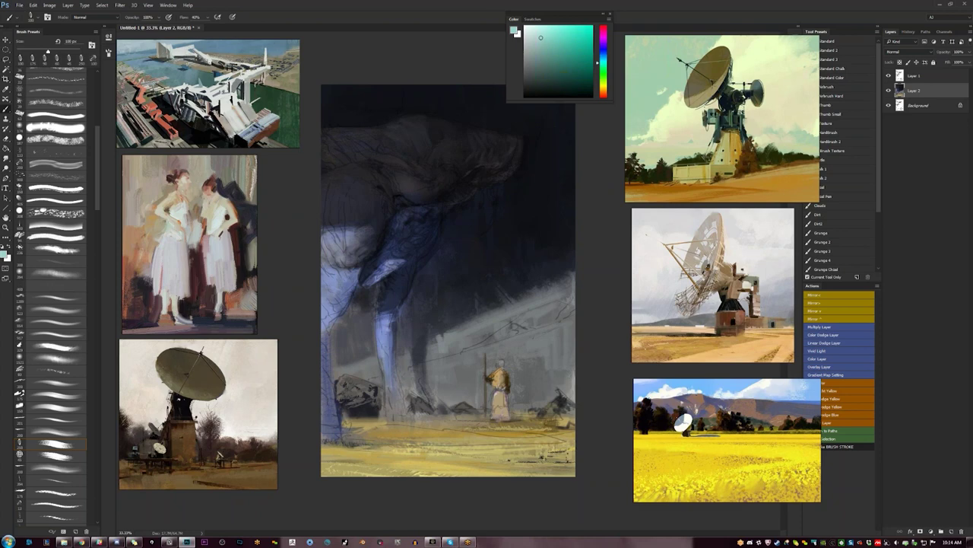
drag(326, 352, 327, 408)
mouse_move(350, 295)
mouse_down()
mouse_move(338, 324)
mouse_move(328, 273)
mouse_up()
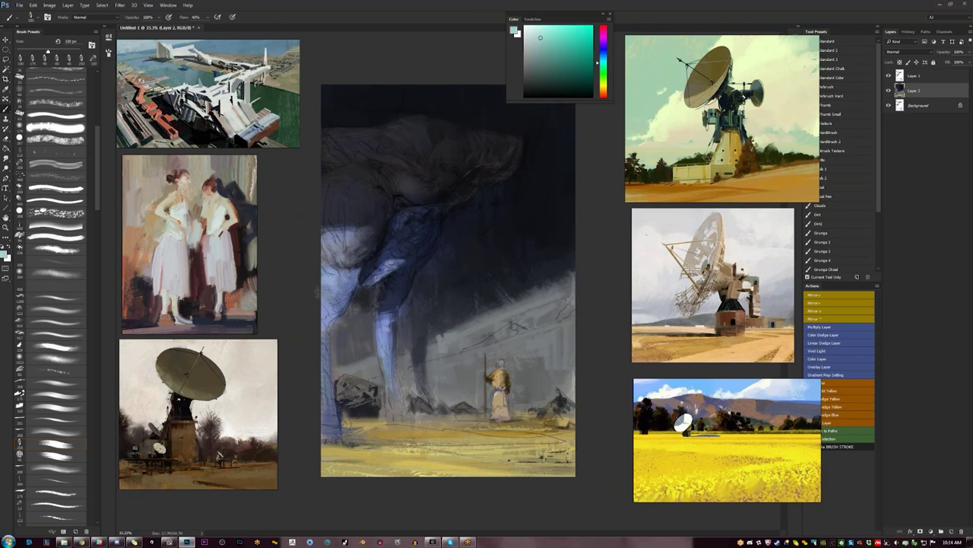
- Try a broad stroke of sampled ground color across the sand beneath the creature's feet
key(bracketright)
alt+click(411, 414)
alt+click(420, 406)
key(bracketright)
drag(420, 422, 363, 443)
key(ctrl+z)
- Switch to a thin tapered brush preset, enlarge it, and try a dark olive stroke on the sand near the creature's feet
alt+click(395, 433)
click(573, 81)
key(bracketright)
click(64, 502)
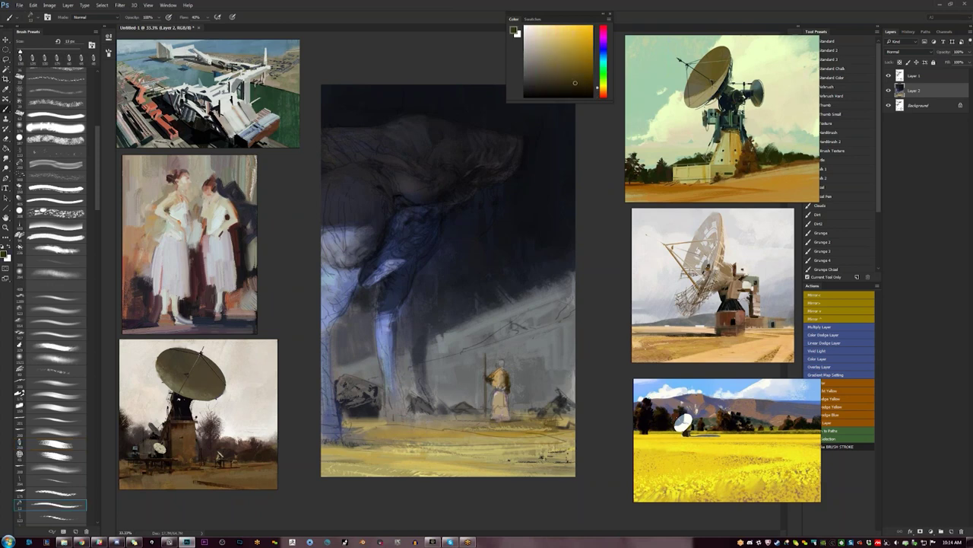
key(bracketright)
key(bracketright)
key(bracketright)
key(bracketright)
key(bracketright)
key(bracketright)
key(bracketright)
key(bracketright)
mouse_move(357, 433)
mouse_down()
mouse_move(417, 429)
mouse_move(355, 432)
mouse_up()
key(ctrl+z)
- Paint an olive-brown shadow stroke across the sand between the creature's feet using a larger brush and sampled ground color
click(573, 65)
key(bracketright)
key(bracketright)
key(bracketright)
key(bracketright)
key(bracketright)
key(bracketright)
key(bracketright)
alt+click(417, 433)
key(bracketleft)
mouse_move(371, 431)
mouse_down()
mouse_move(348, 436)
mouse_move(421, 427)
mouse_move(425, 412)
mouse_up()
- Pick a dark olive from the ground tones and paint the base of the creature's rear foot
alt+click(401, 431)
click(562, 77)
click(575, 78)
drag(415, 410, 429, 414)
- Sample dark grey from the creature's rear leg and darken its lower shin
alt+click(423, 372)
mouse_move(422, 376)
mouse_down()
mouse_move(415, 367)
mouse_move(418, 394)
mouse_up()
alt+click(417, 356)
drag(420, 365, 420, 393)
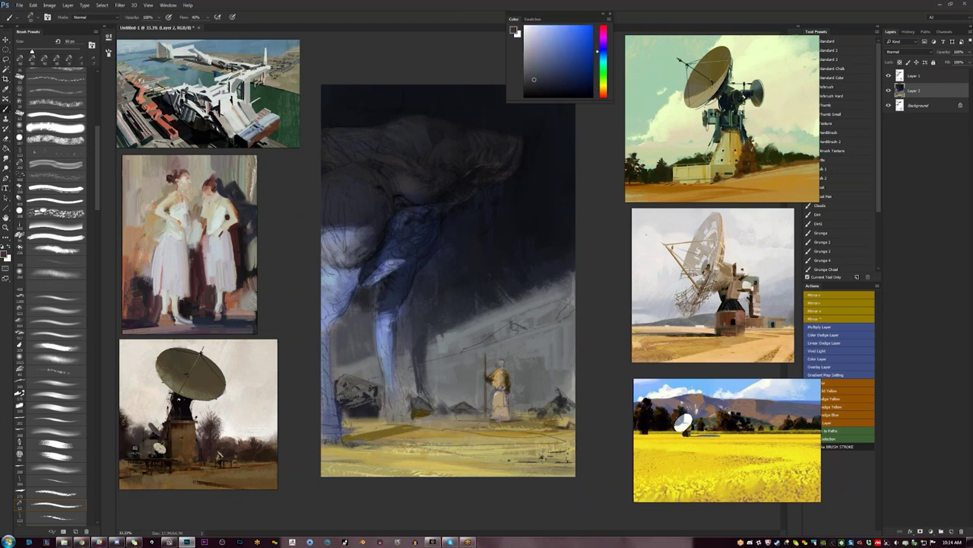
- Sample dark brown from the rear foot and strengthen the shadow on the sand beside the nearest leg
alt+click(422, 407)
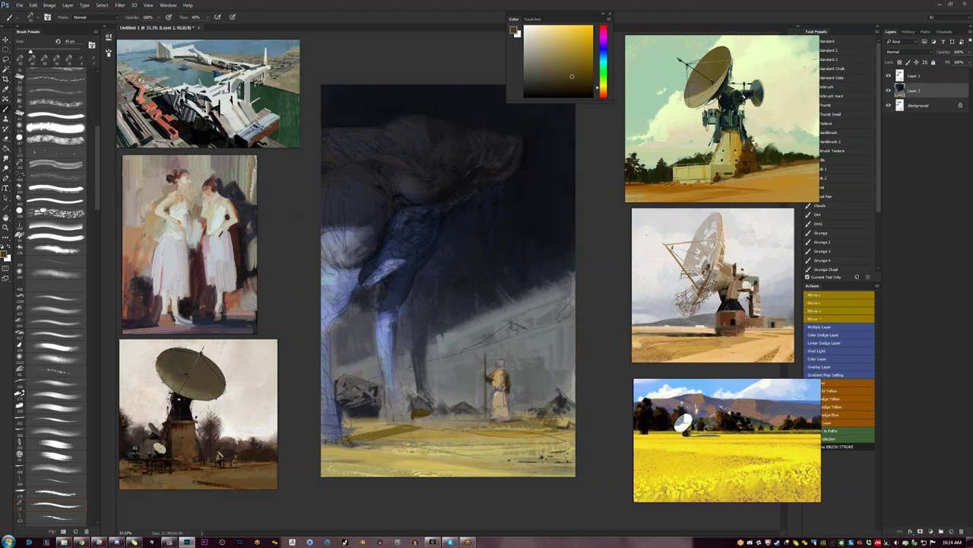
drag(356, 439, 371, 439)
mouse_move(360, 437)
mouse_down()
mouse_move(388, 436)
mouse_move(371, 440)
mouse_up()
alt+click(364, 443)
alt+click(365, 446)
- Switch to a softer streaky brush preset and try a broad sand-colored stroke between the creature's feet
click(59, 471)
alt+click(399, 439)
drag(415, 427, 385, 432)
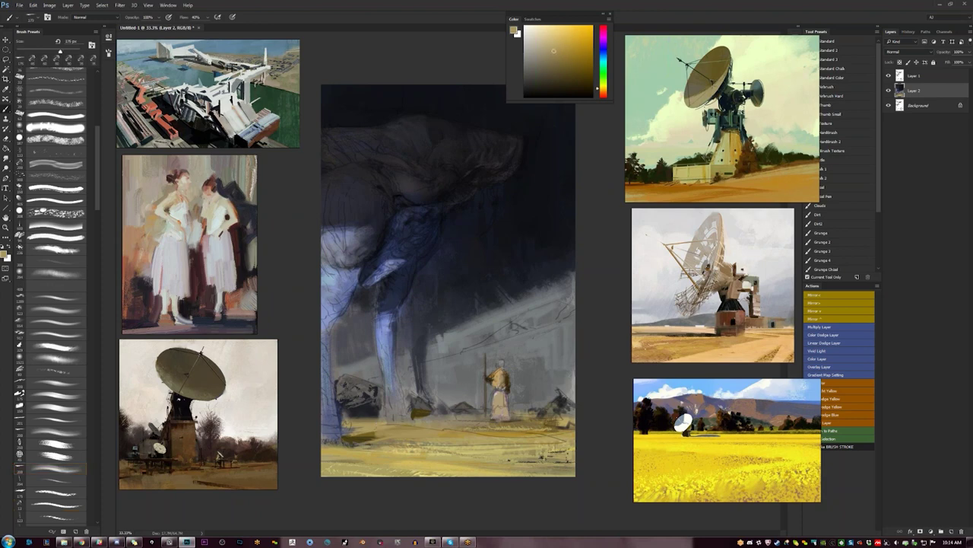
key(ctrl+z)
- Reduce the brush size and paint a sampled sand-colored streak across the ground between the creature's feet
alt+click(397, 441)
key(bracketleft)
key(bracketleft)
key(bracketleft)
key(bracketleft)
key(bracketleft)
key(bracketleft)
key(bracketleft)
key(bracketleft)
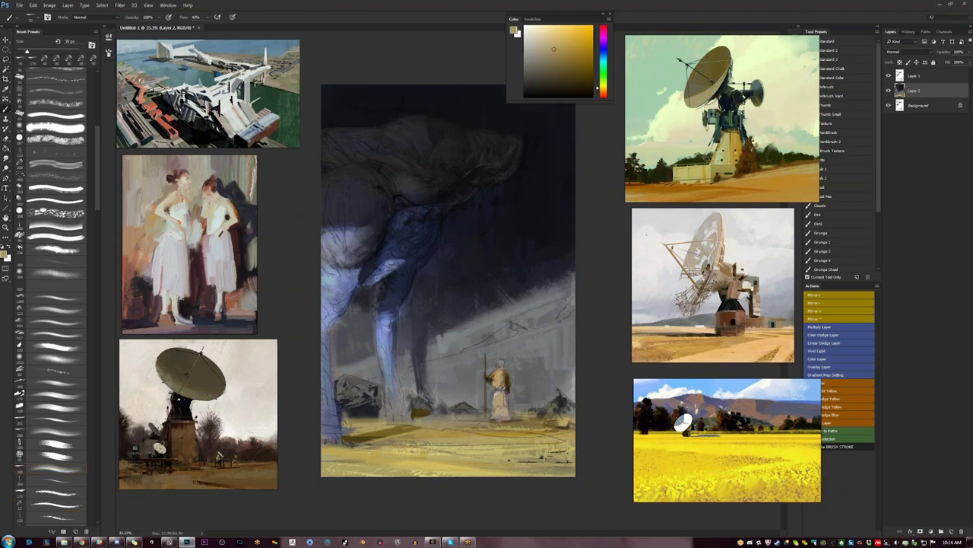
drag(418, 428, 368, 434)
- Sample dark blue from the creature's nearest leg and paint shading from its knee down to the foot
alt+click(413, 417)
alt+click(420, 414)
alt+click(340, 415)
alt+click(340, 416)
drag(337, 408, 336, 438)
key(bracketright)
key(bracketright)
mouse_move(329, 392)
mouse_down()
mouse_move(329, 445)
mouse_move(335, 435)
mouse_up()
mouse_move(328, 347)
mouse_down()
mouse_move(328, 387)
mouse_move(328, 358)
mouse_up()
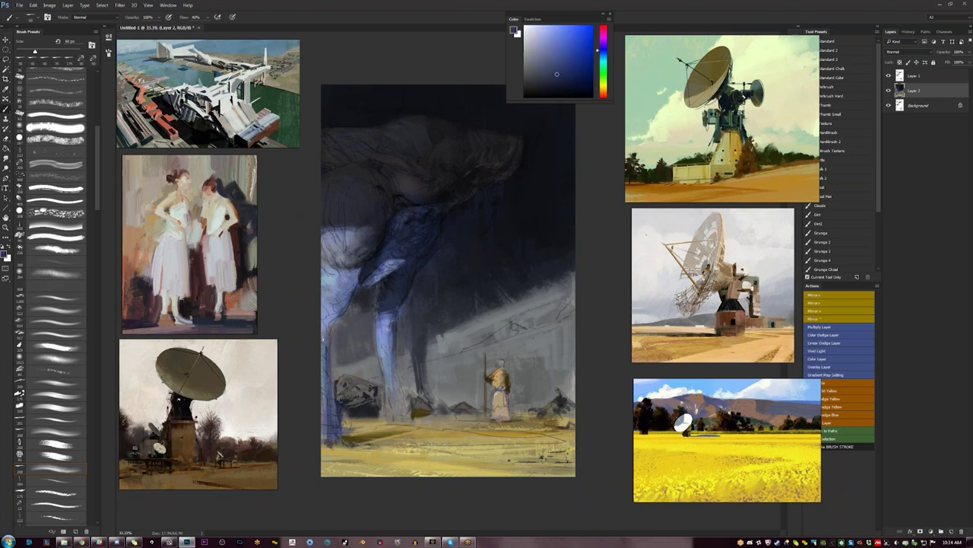
mouse_move(334, 321)
mouse_down()
mouse_move(324, 340)
mouse_move(339, 309)
mouse_move(323, 304)
mouse_move(340, 295)
mouse_move(322, 316)
mouse_up()
- Sample pale blue from the nearest thigh and paint light strokes above its knee
alt+click(333, 299)
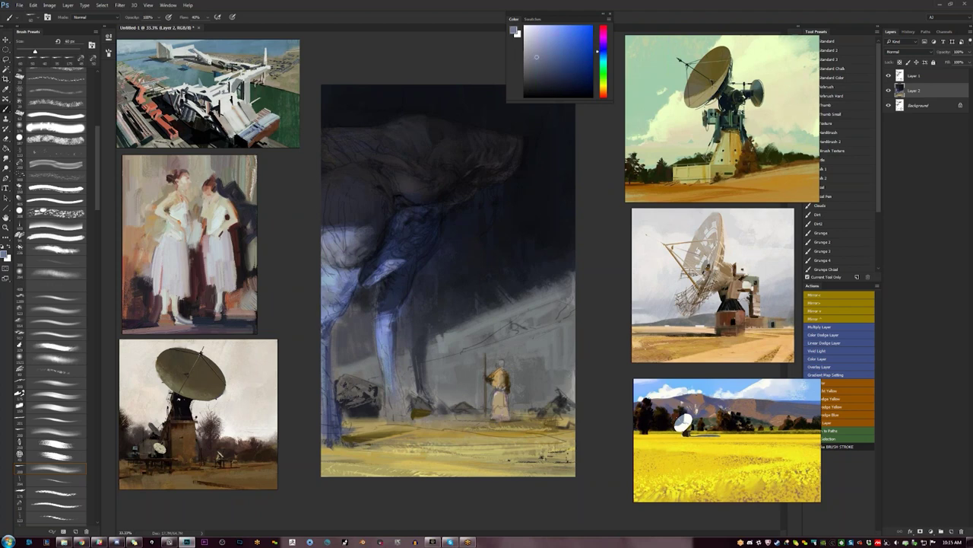
alt+click(336, 283)
alt+click(335, 282)
drag(328, 286, 322, 303)
drag(331, 287, 330, 303)
- Mirror the whole painting horizontally to check the composition
key(ctrl+space)
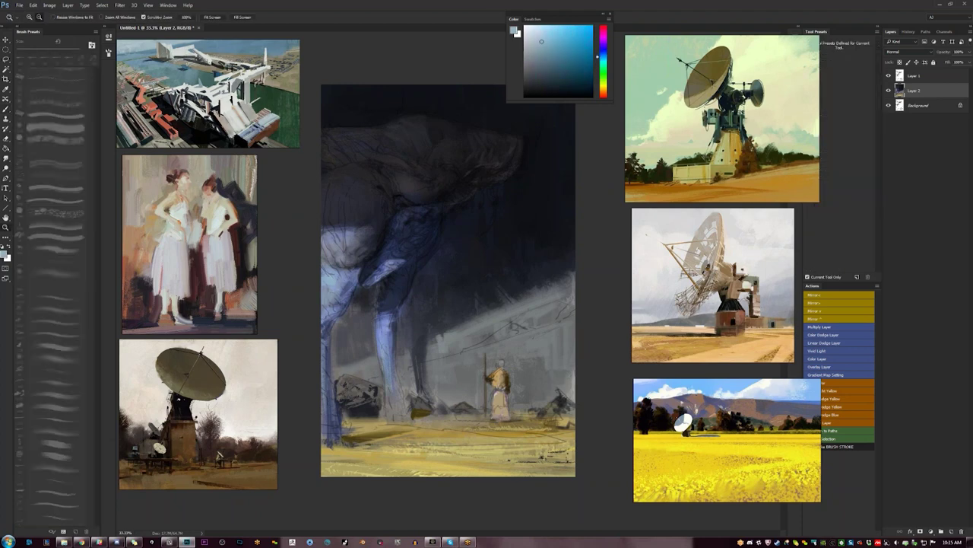
key(ctrl+minus)
key(ctrl+minus)
key(F2)
key(ctrl+plus)
key(ctrl+plus)
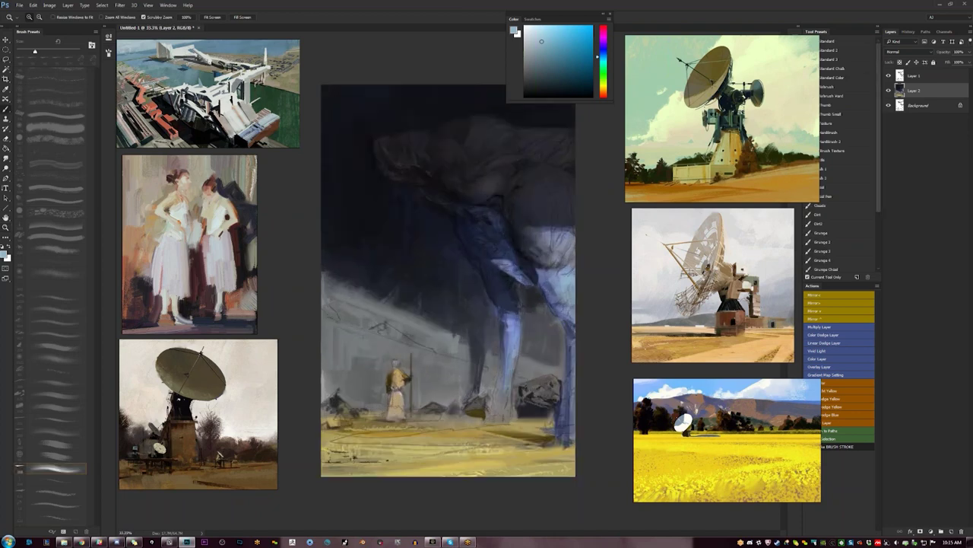
- Refine the lit underside and nearest thigh of the creature with sampled blue tones, undoing the last stroke
alt+click(544, 281)
alt+click(536, 275)
mouse_move(539, 269)
mouse_down()
mouse_move(553, 303)
mouse_move(558, 288)
mouse_move(550, 285)
mouse_up()
alt+click(560, 282)
mouse_move(548, 285)
mouse_down()
mouse_move(573, 297)
mouse_move(568, 274)
mouse_move(573, 287)
mouse_up()
alt+click(553, 289)
alt+click(559, 278)
alt+click(560, 268)
key(ctrl+z)
alt+click(549, 228)
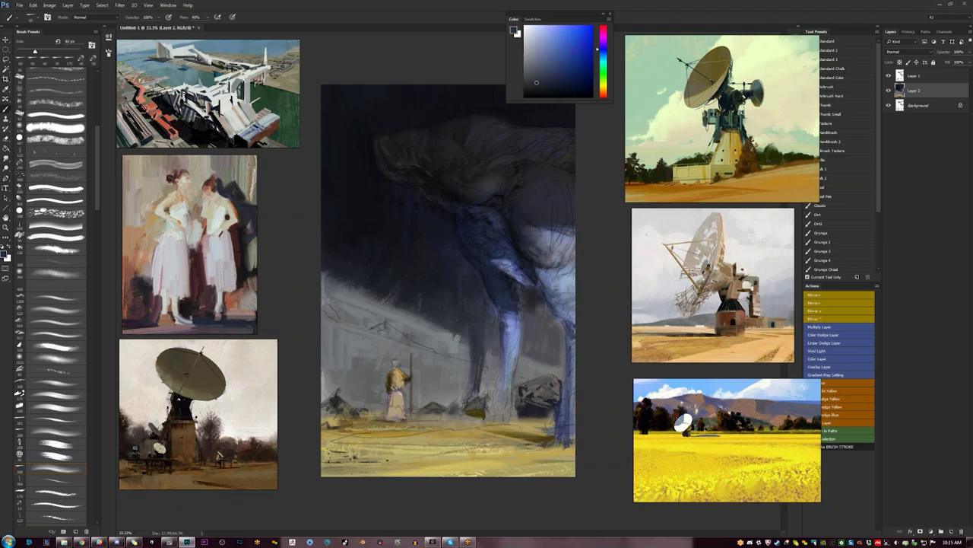
- Sample near-black and darken the background along the top edge of the creature's head
alt+click(416, 120)
drag(423, 128, 369, 138)
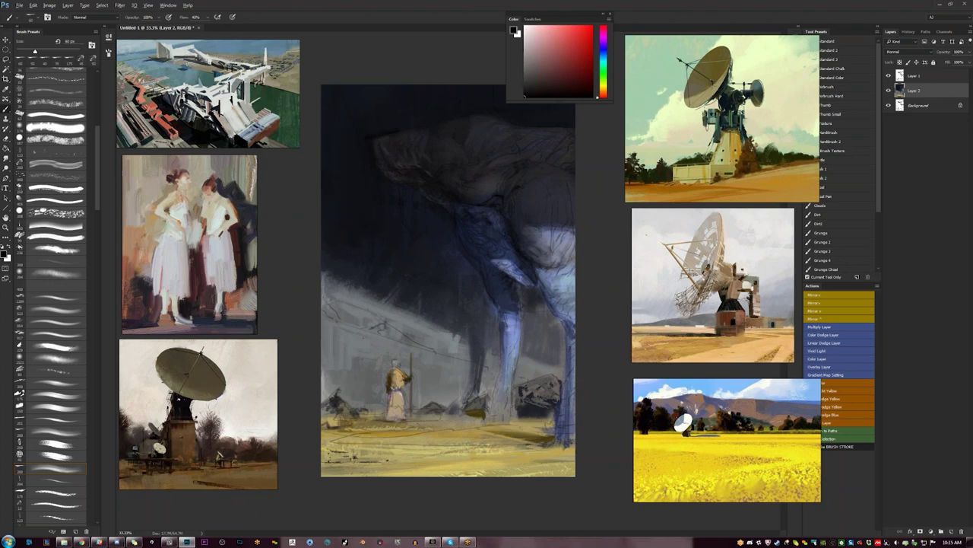
- Try a large near-black soft stroke over the pale slope above the small figure
alt+click(376, 130)
click(53, 468)
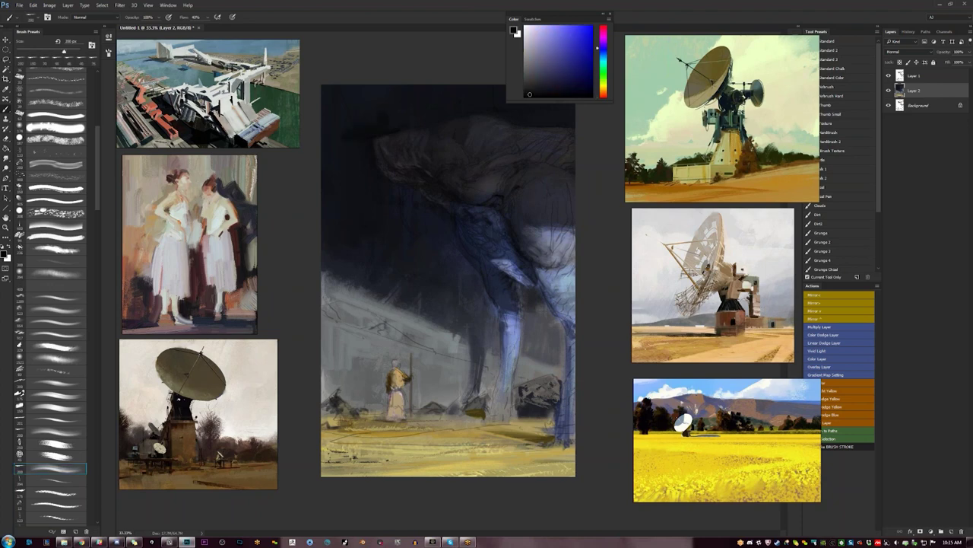
key(z)
alt+click(451, 431)
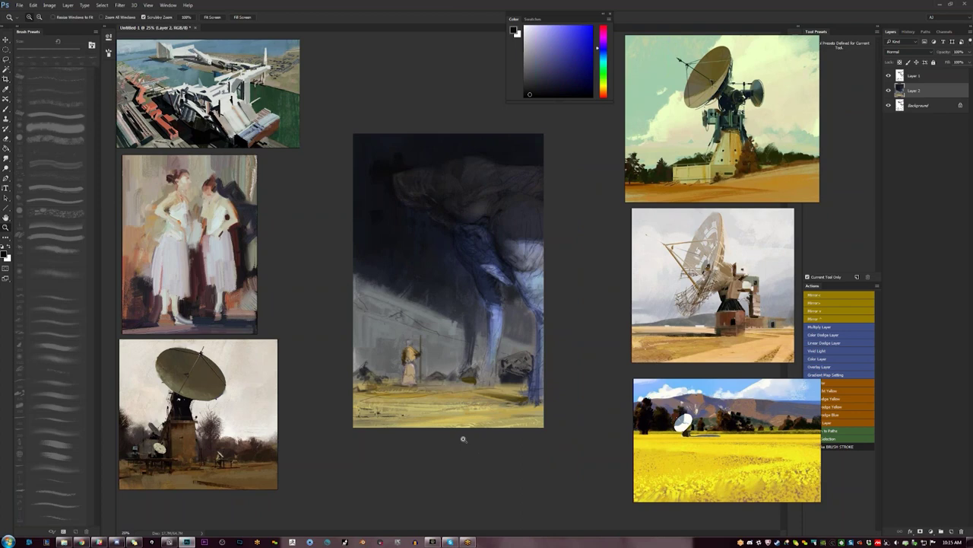
key(b)
drag(398, 290, 412, 327)
key(ctrl+z)
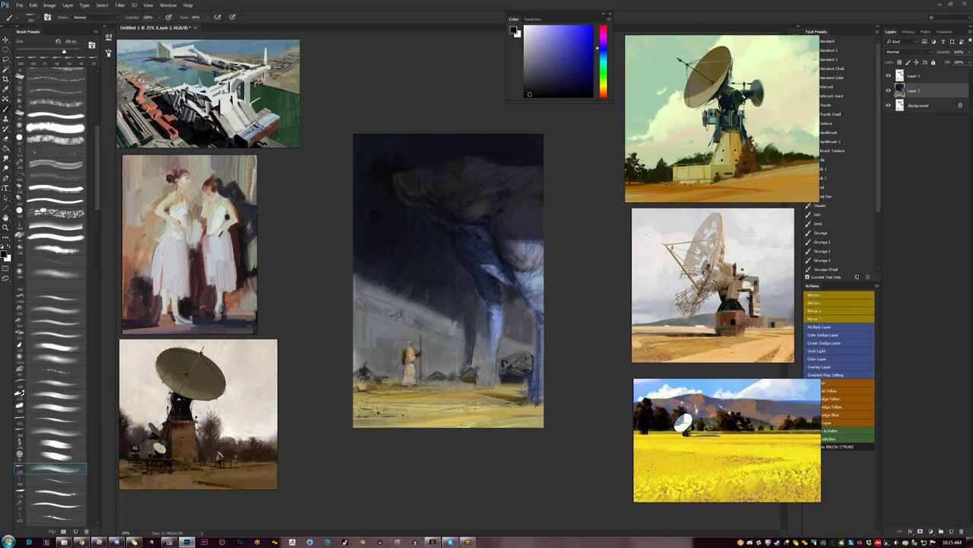
- Sample the sand color beside the small figure and hide the interface panels around the artwork
alt+click(393, 377)
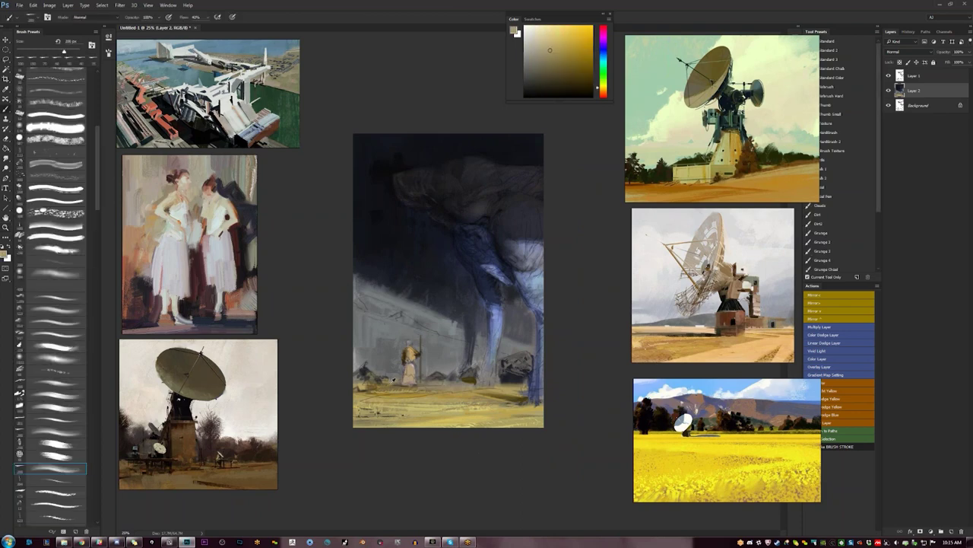
key(ctrl+plus)
key(Tab)
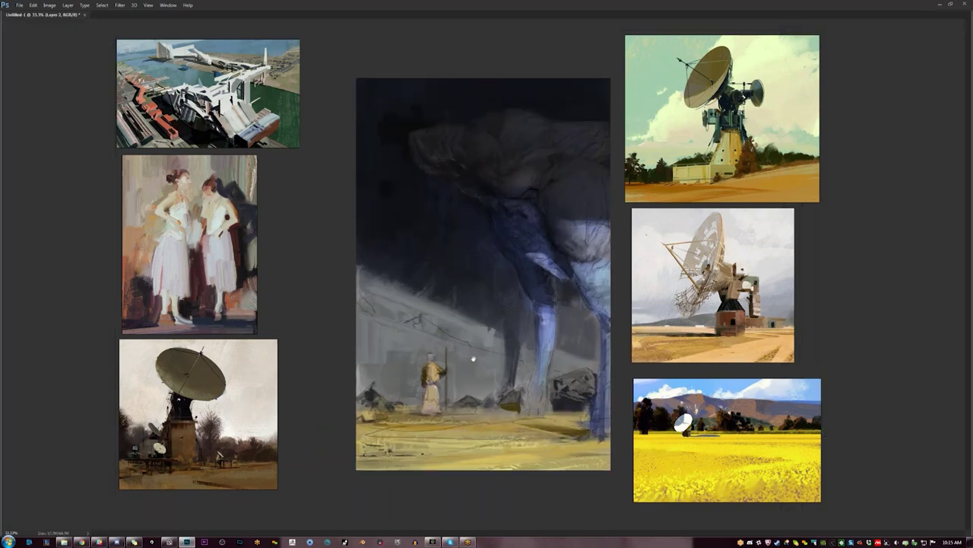